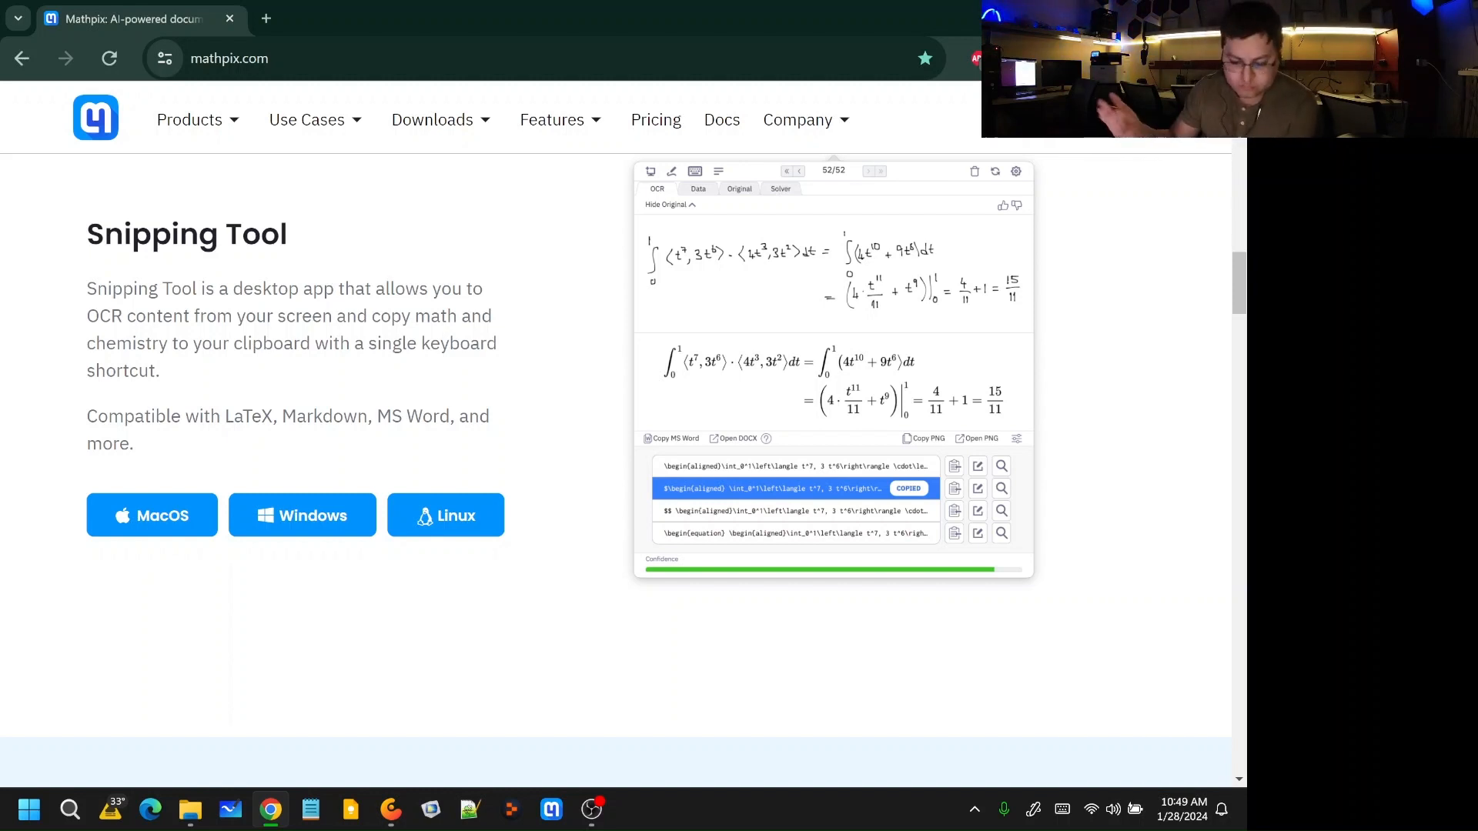
{"action": "scroll", "coordinate": [616, 471], "scroll_direction": "down", "scroll_amount": 1}
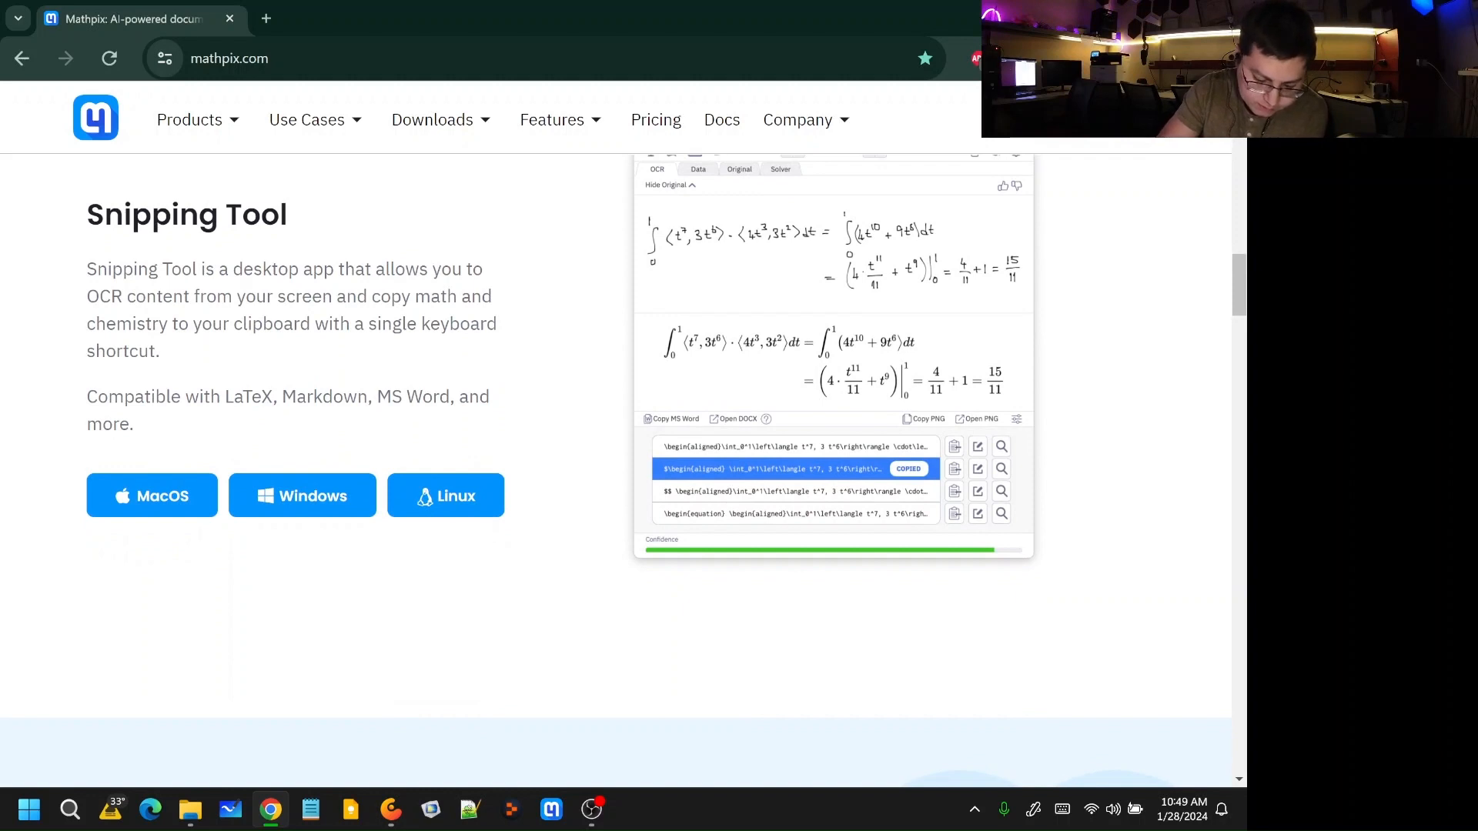
{"action": "scroll", "coordinate": [616, 471], "scroll_direction": "up", "scroll_amount": 1}
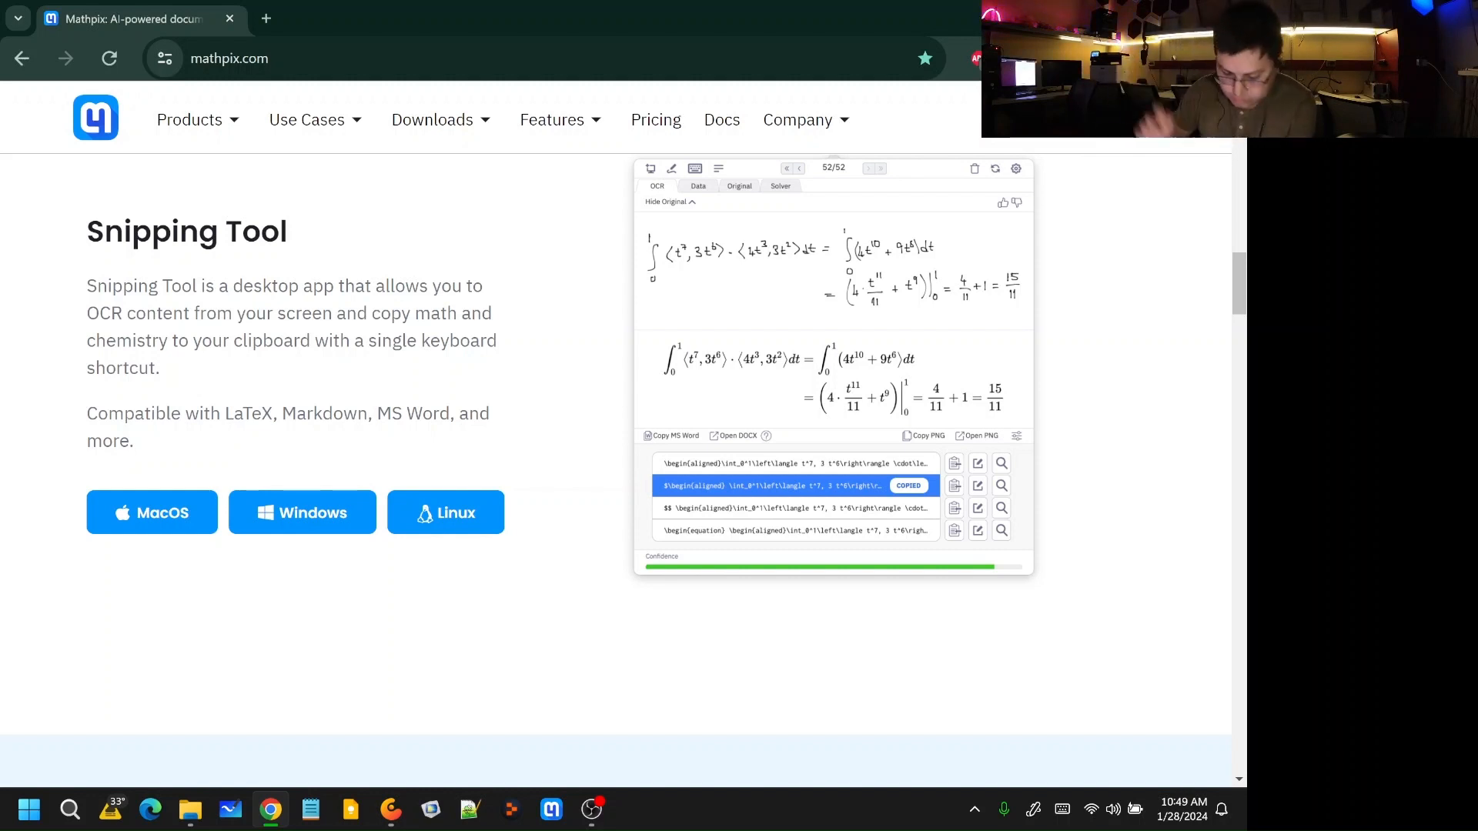
{"action": "scroll", "coordinate": [616, 470], "scroll_direction": "up", "scroll_amount": 1}
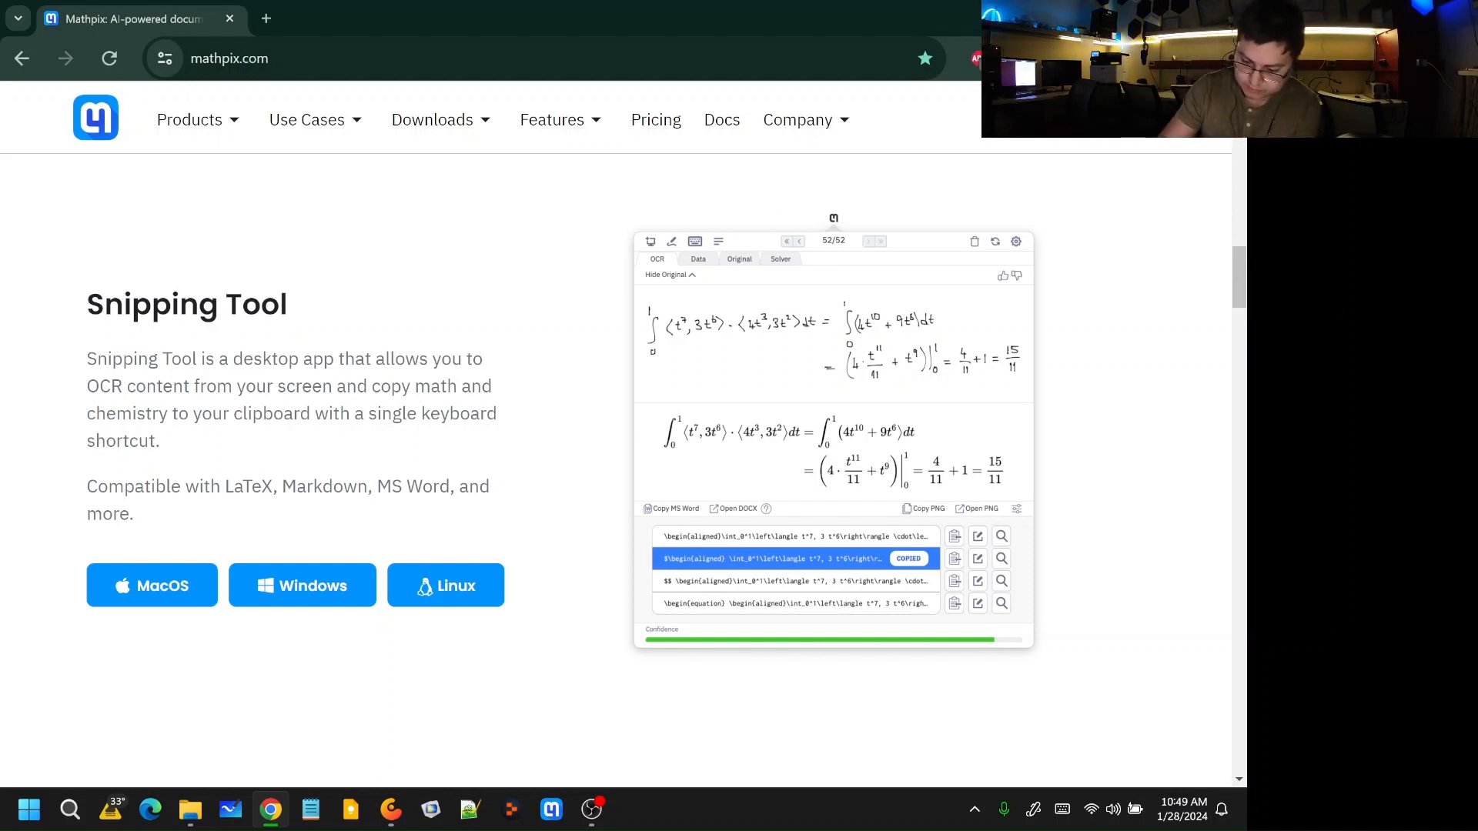
Step: Switch from the Mathpix web page to the Concepts drawing app with a blank canvas
{"action": "key", "text": "super+d"}
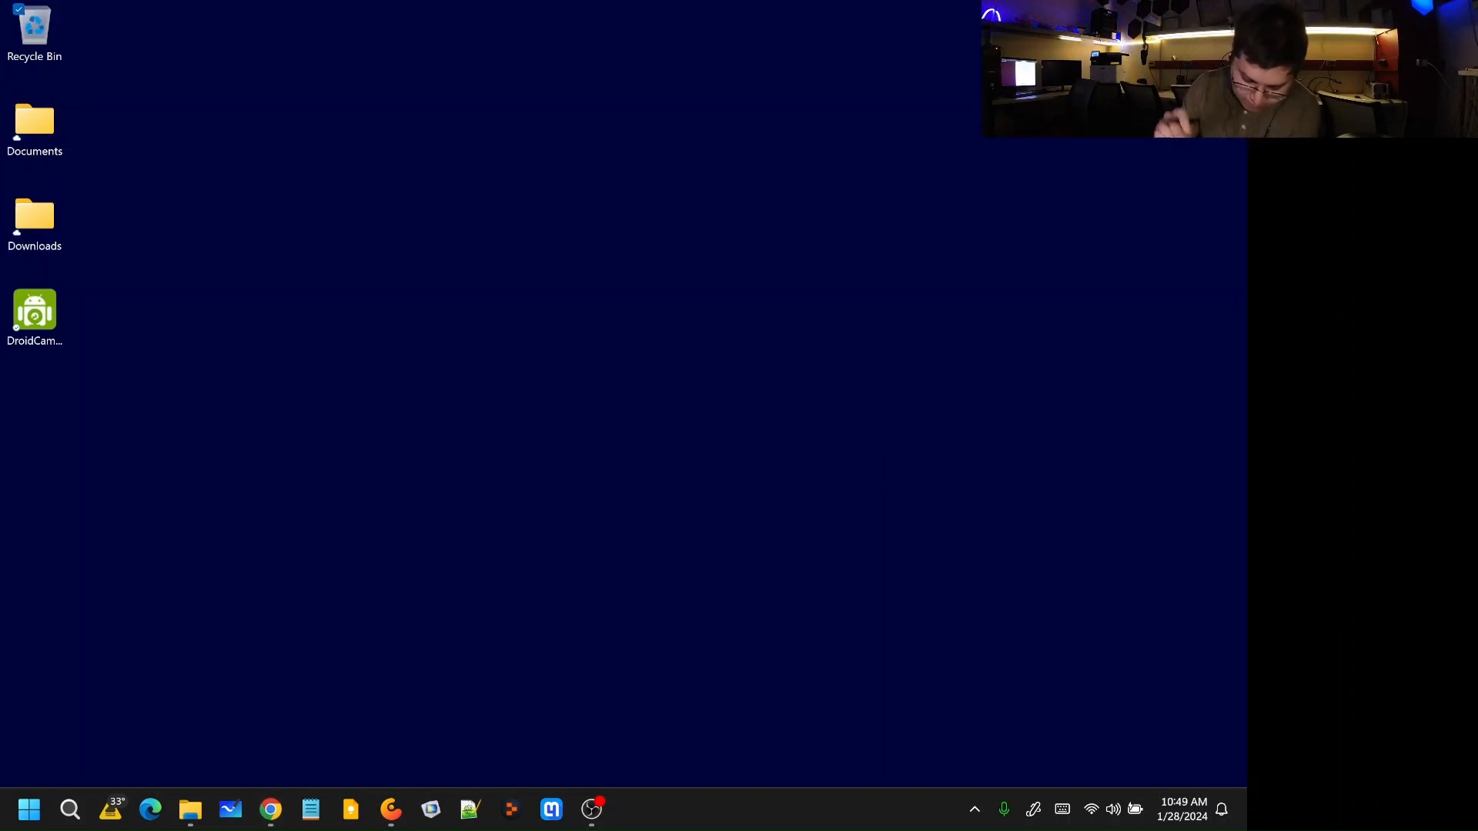
{"action": "left_click", "coordinate": [391, 810]}
{"action": "left_click", "coordinate": [635, 742]}
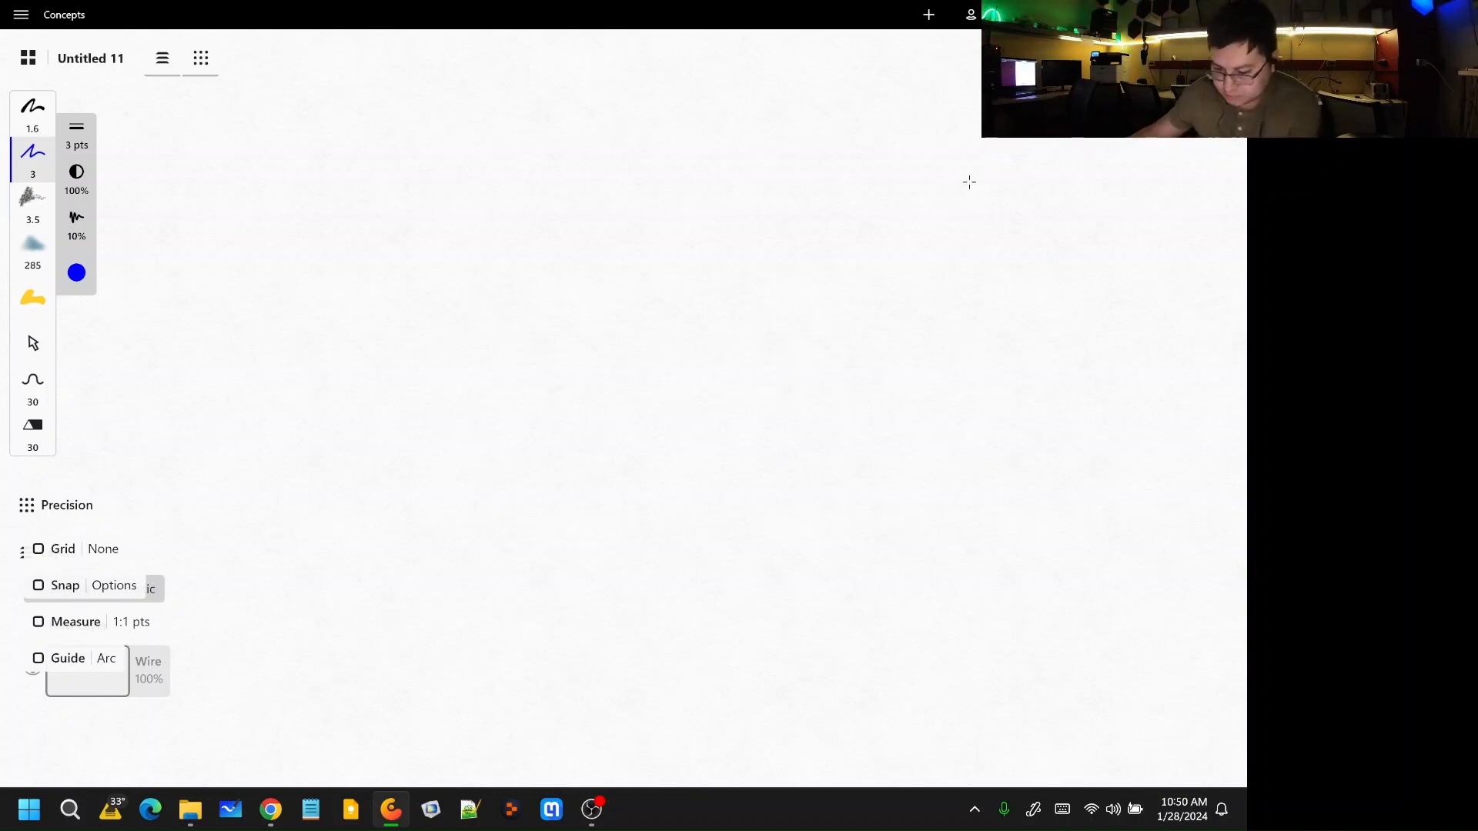
Step: Examine the SVG export settings, including the Transparent and Paper background options, and close them without exporting
{"action": "key", "text": "ctrl+e"}
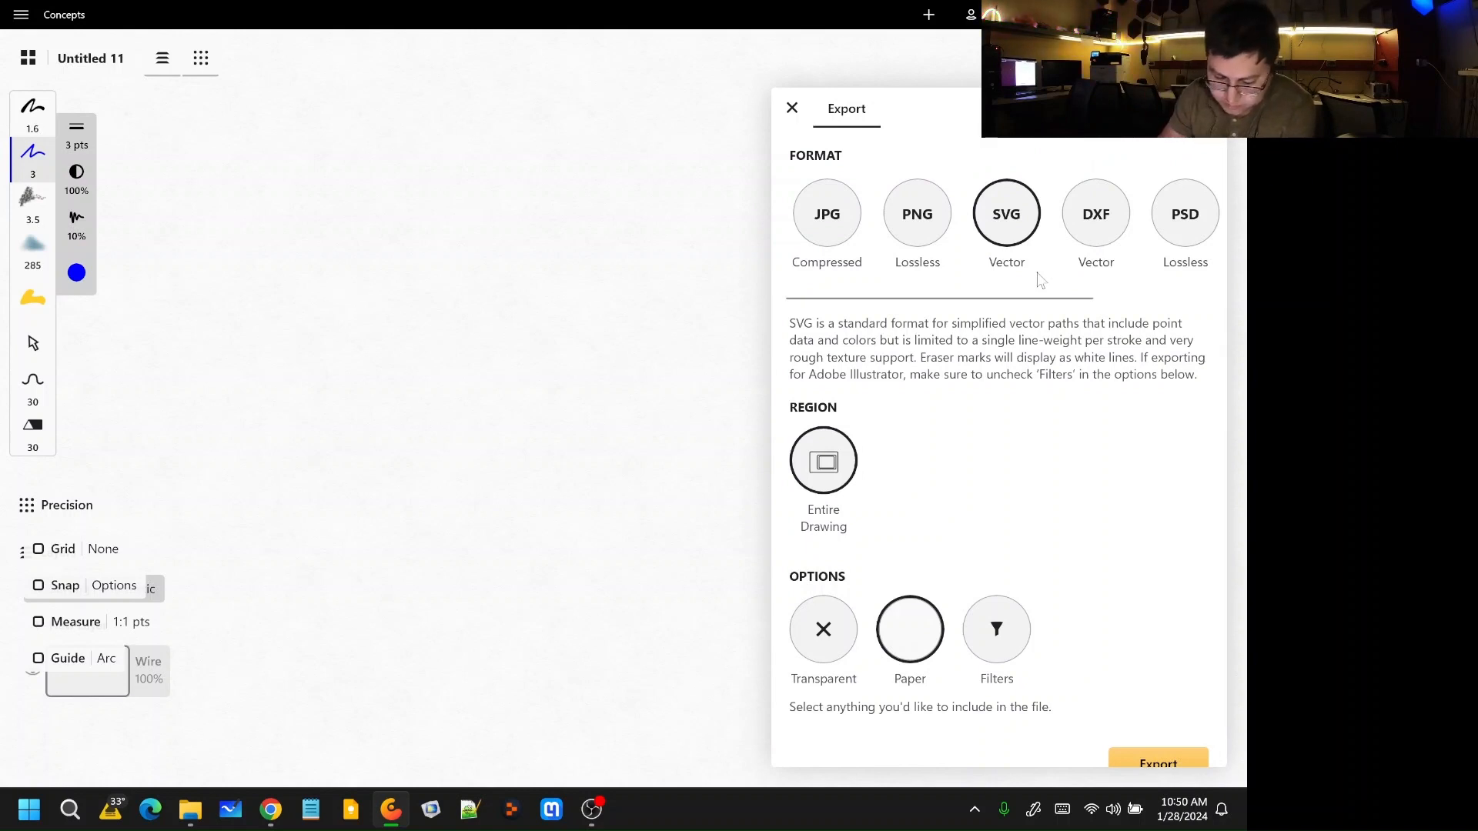
{"action": "scroll", "coordinate": [1041, 278], "scroll_direction": "down", "scroll_amount": 1}
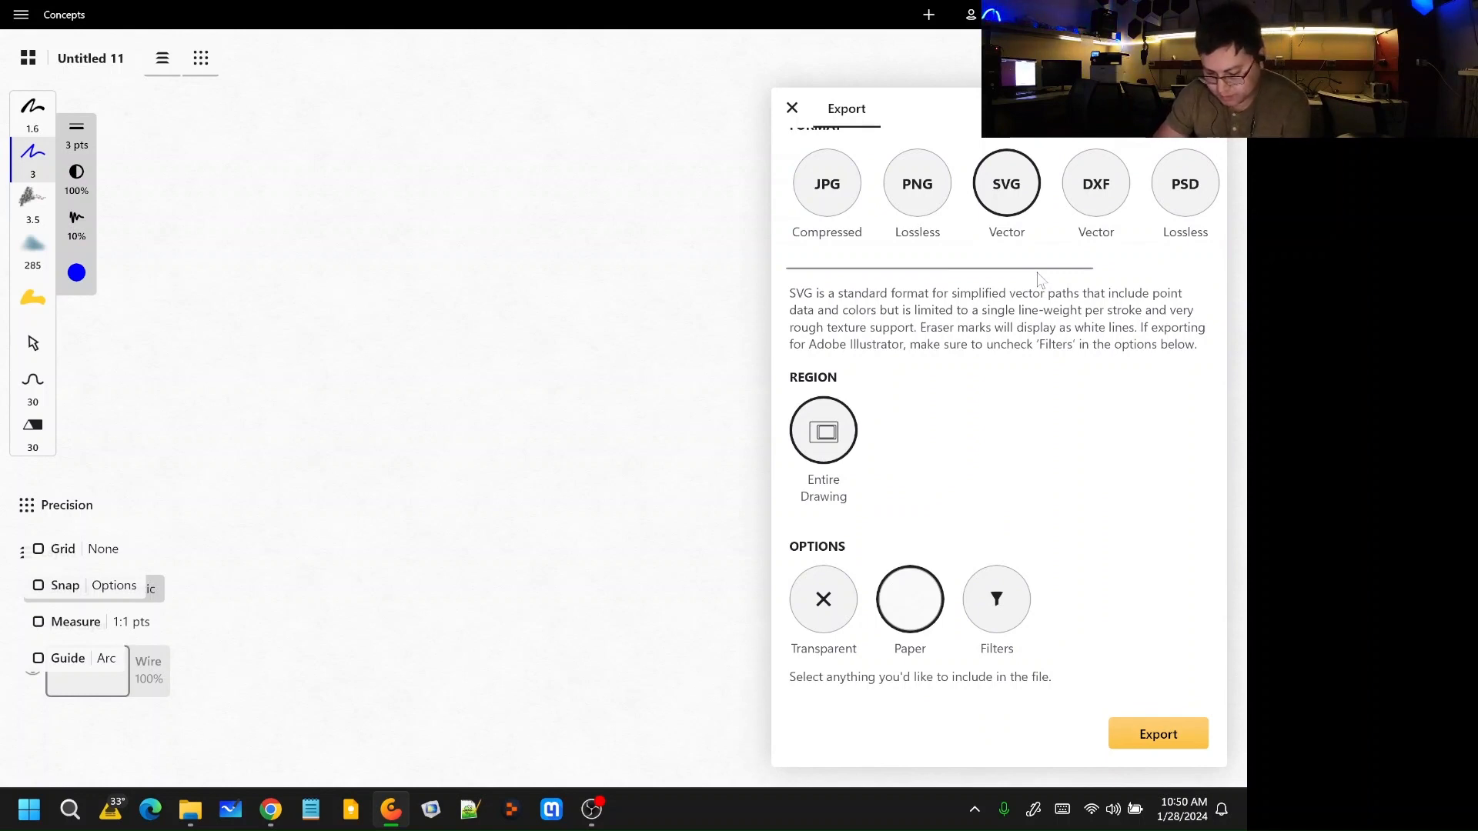
{"action": "left_click", "coordinate": [824, 600]}
{"action": "left_click", "coordinate": [910, 599]}
{"action": "left_click", "coordinate": [792, 108]}
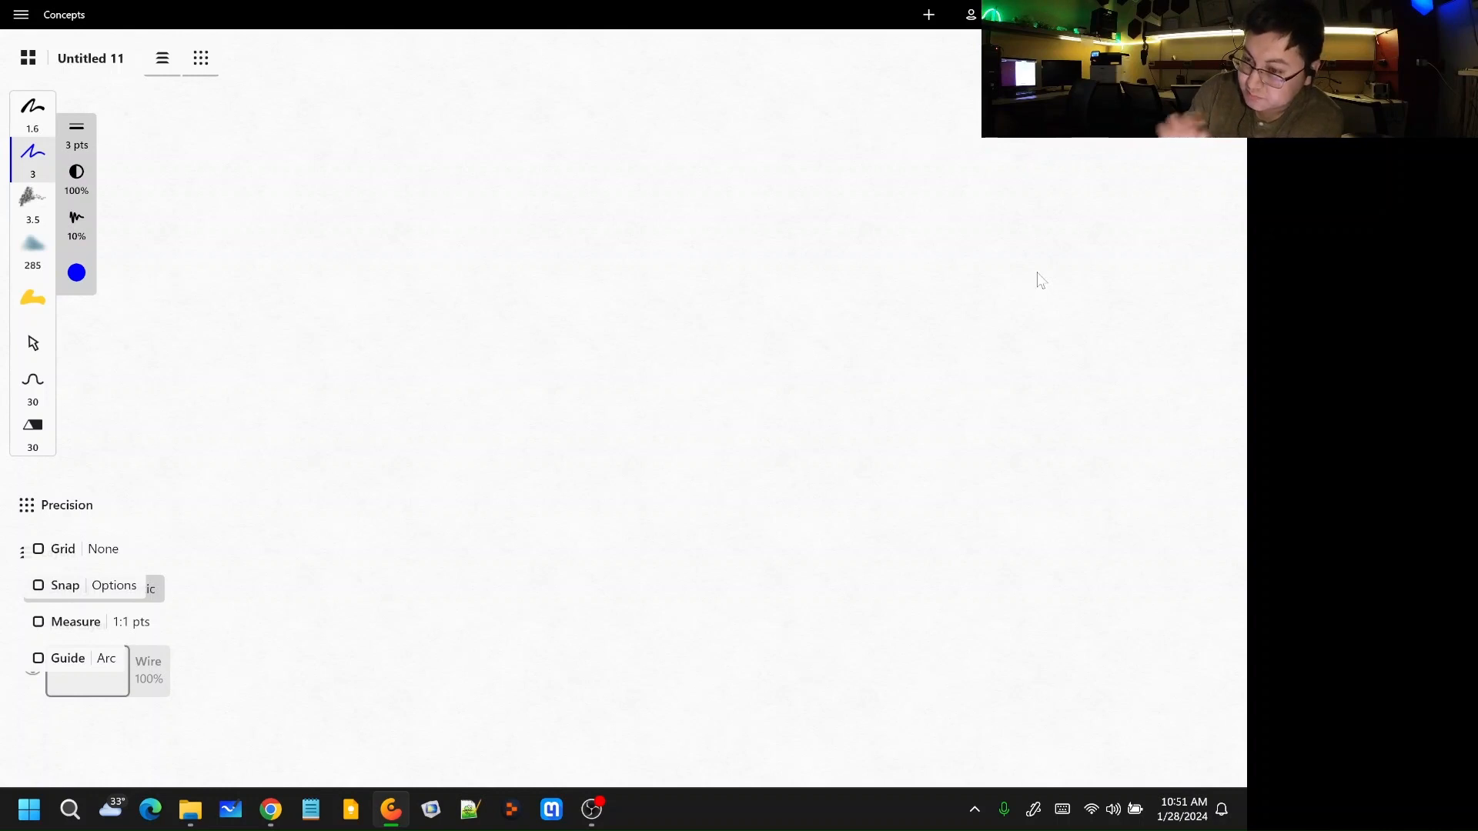
Step: Handwrite "Thermal" in blue ink near the upper part of the canvas as the first word of the title
{"action": "mouse_move", "coordinate": [362, 146]}
{"action": "left_mouse_down"}
{"action": "mouse_move", "coordinate": [365, 195]}
{"action": "mouse_move", "coordinate": [385, 138]}
{"action": "mouse_move", "coordinate": [398, 181]}
{"action": "mouse_move", "coordinate": [446, 182]}
{"action": "left_mouse_up"}
{"action": "mouse_move", "coordinate": [454, 154]}
{"action": "left_mouse_down"}
{"action": "mouse_move", "coordinate": [458, 179]}
{"action": "mouse_move", "coordinate": [474, 153]}
{"action": "left_mouse_up"}
{"action": "left_click_drag", "start_coordinate": [479, 180], "coordinate": [563, 180]}
{"action": "left_click_drag", "start_coordinate": [570, 116], "coordinate": [574, 177]}
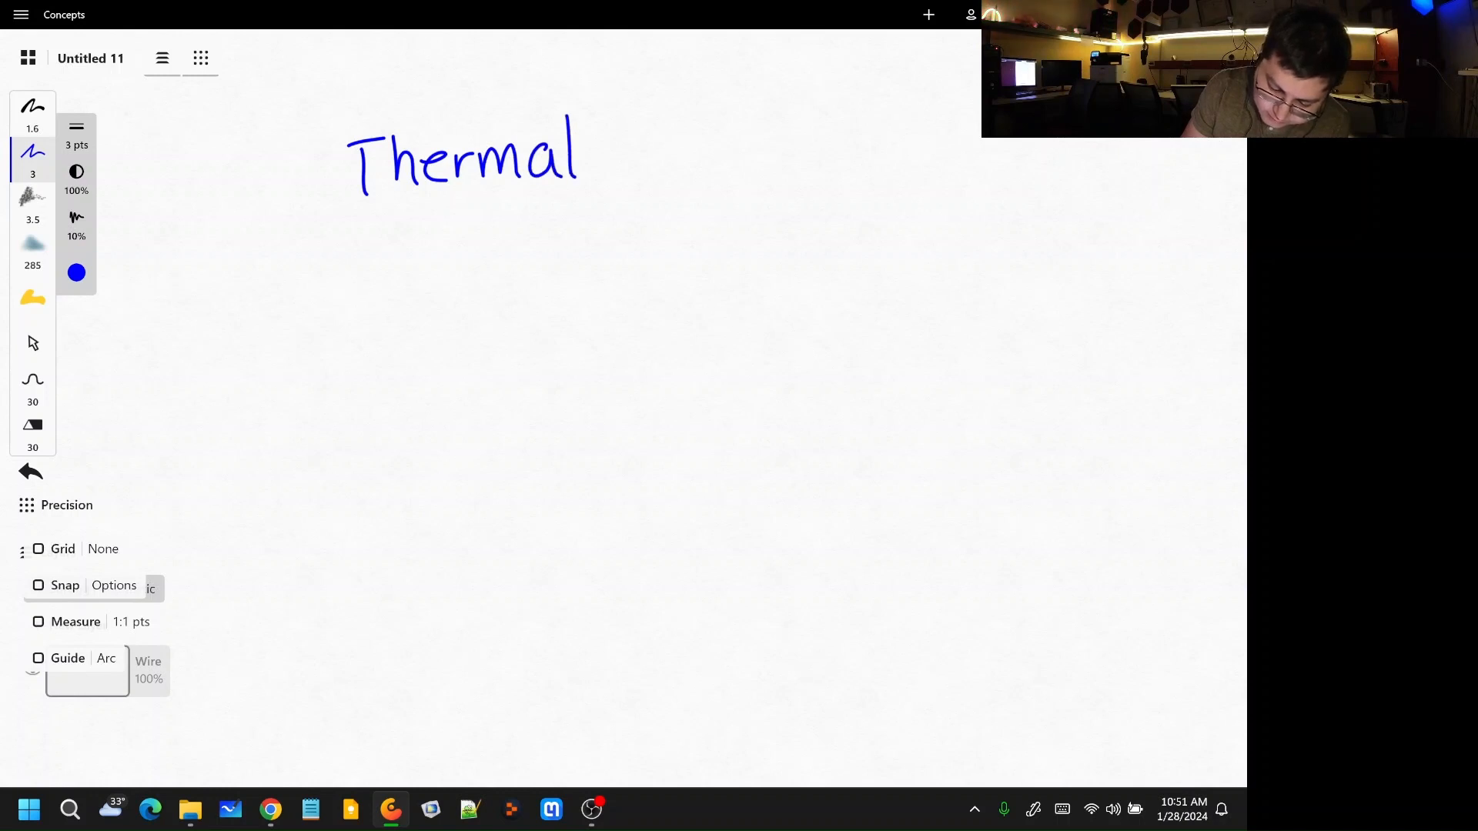
Step: Handwrite "Stability" after "Thermal" to complete the title
{"action": "mouse_move", "coordinate": [654, 127]}
{"action": "left_mouse_down"}
{"action": "mouse_move", "coordinate": [628, 175]}
{"action": "mouse_move", "coordinate": [669, 175]}
{"action": "left_mouse_up"}
{"action": "left_click_drag", "start_coordinate": [650, 149], "coordinate": [666, 146]}
{"action": "mouse_move", "coordinate": [689, 156]}
{"action": "left_mouse_down"}
{"action": "mouse_move", "coordinate": [696, 138]}
{"action": "mouse_move", "coordinate": [712, 173]}
{"action": "left_mouse_up"}
{"action": "left_click_drag", "start_coordinate": [724, 116], "coordinate": [737, 168]}
{"action": "left_click_drag", "start_coordinate": [747, 141], "coordinate": [748, 170]}
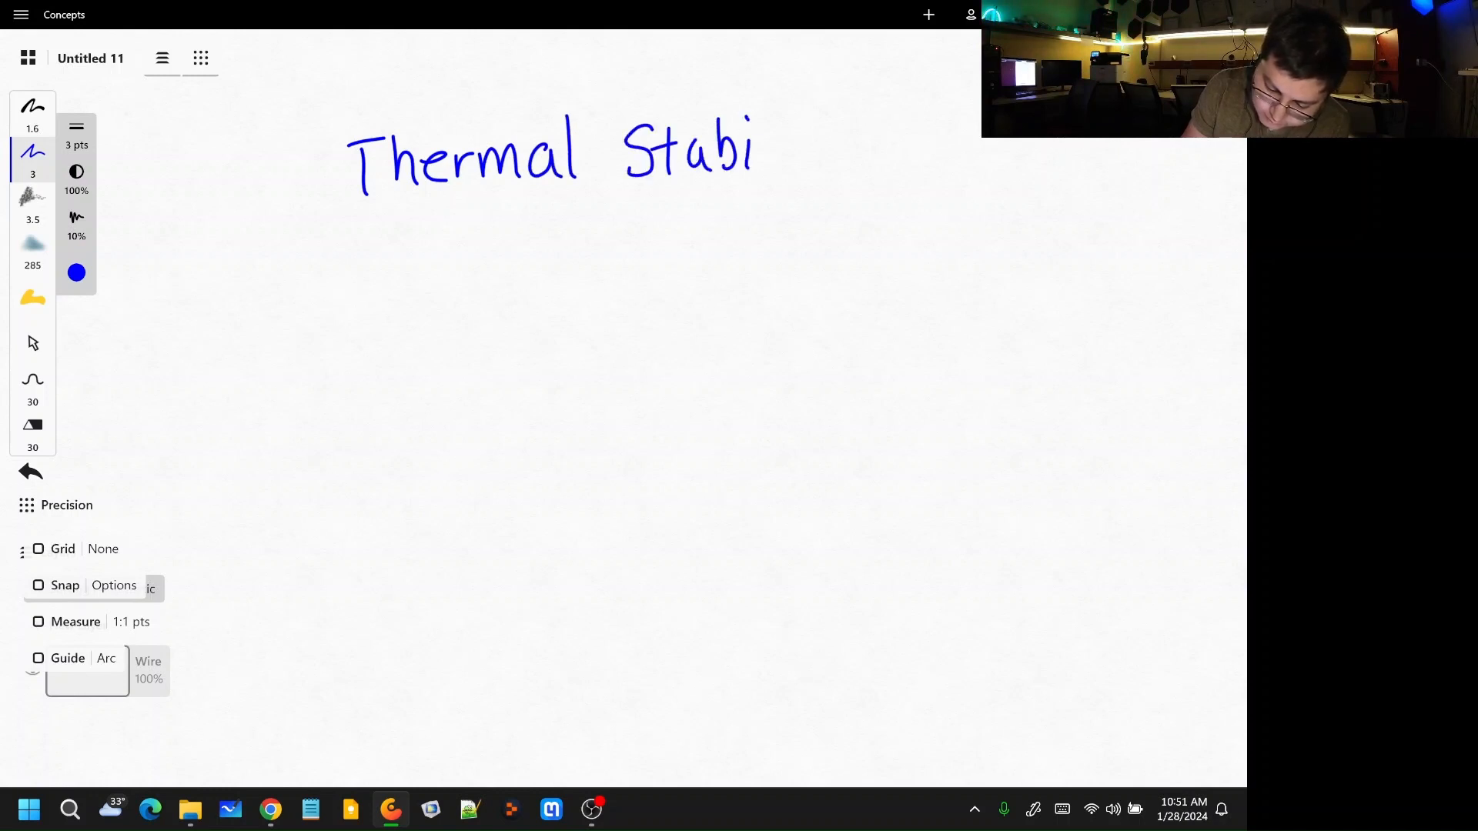
{"action": "left_click_drag", "start_coordinate": [770, 114], "coordinate": [771, 168]}
{"action": "left_click_drag", "start_coordinate": [789, 137], "coordinate": [790, 164]}
{"action": "mouse_move", "coordinate": [809, 114]}
{"action": "left_mouse_down"}
{"action": "mouse_move", "coordinate": [812, 168]}
{"action": "mouse_move", "coordinate": [822, 135]}
{"action": "left_mouse_up"}
{"action": "left_click_drag", "start_coordinate": [826, 143], "coordinate": [837, 170]}
{"action": "left_click_drag", "start_coordinate": [850, 141], "coordinate": [835, 194]}
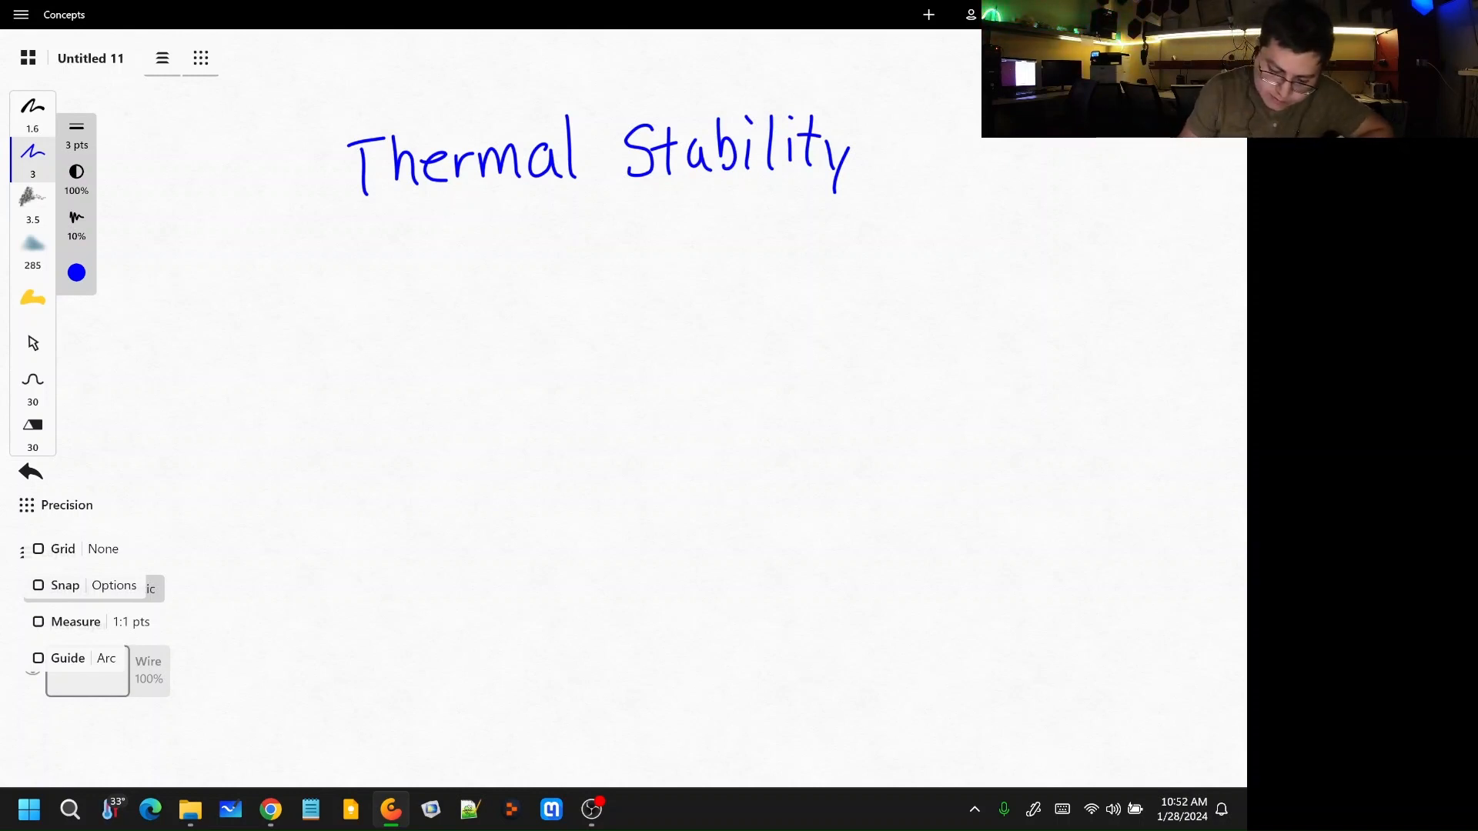
Step: Start the equation beneath the title with a handwritten "Δ =", undoing the attempted μ₀ and the stray dot
{"action": "mouse_move", "coordinate": [239, 327]}
{"action": "left_mouse_down"}
{"action": "mouse_move", "coordinate": [257, 274]}
{"action": "mouse_move", "coordinate": [280, 323]}
{"action": "mouse_move", "coordinate": [239, 326]}
{"action": "mouse_move", "coordinate": [313, 283]}
{"action": "left_mouse_up"}
{"action": "mouse_move", "coordinate": [292, 299]}
{"action": "left_mouse_down"}
{"action": "mouse_move", "coordinate": [334, 300]}
{"action": "mouse_move", "coordinate": [381, 269]}
{"action": "left_mouse_up"}
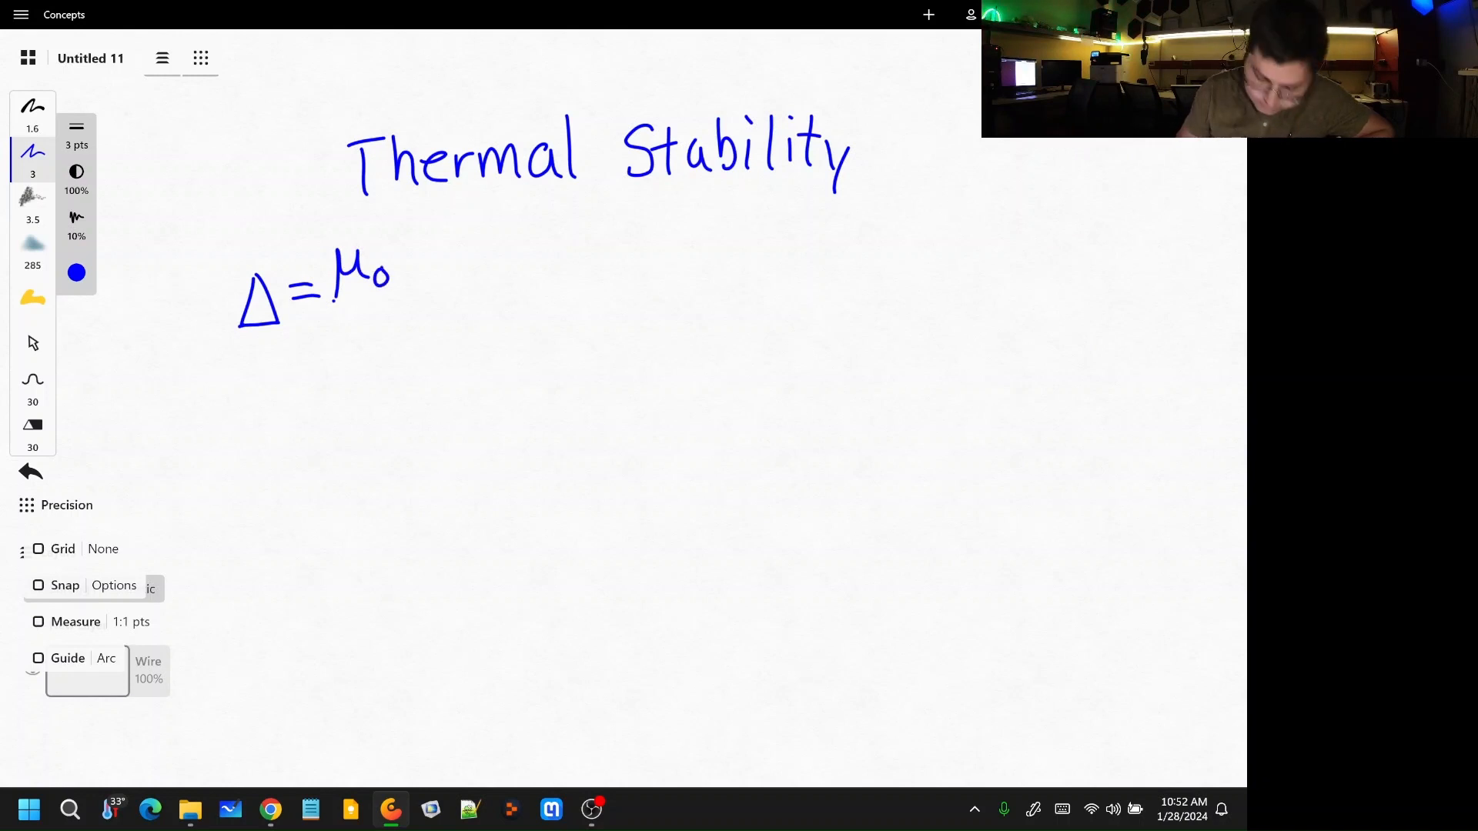
{"action": "key", "text": "ctrl+z"}
{"action": "key", "text": "ctrl+z"}
{"action": "key", "text": "ctrl+z"}
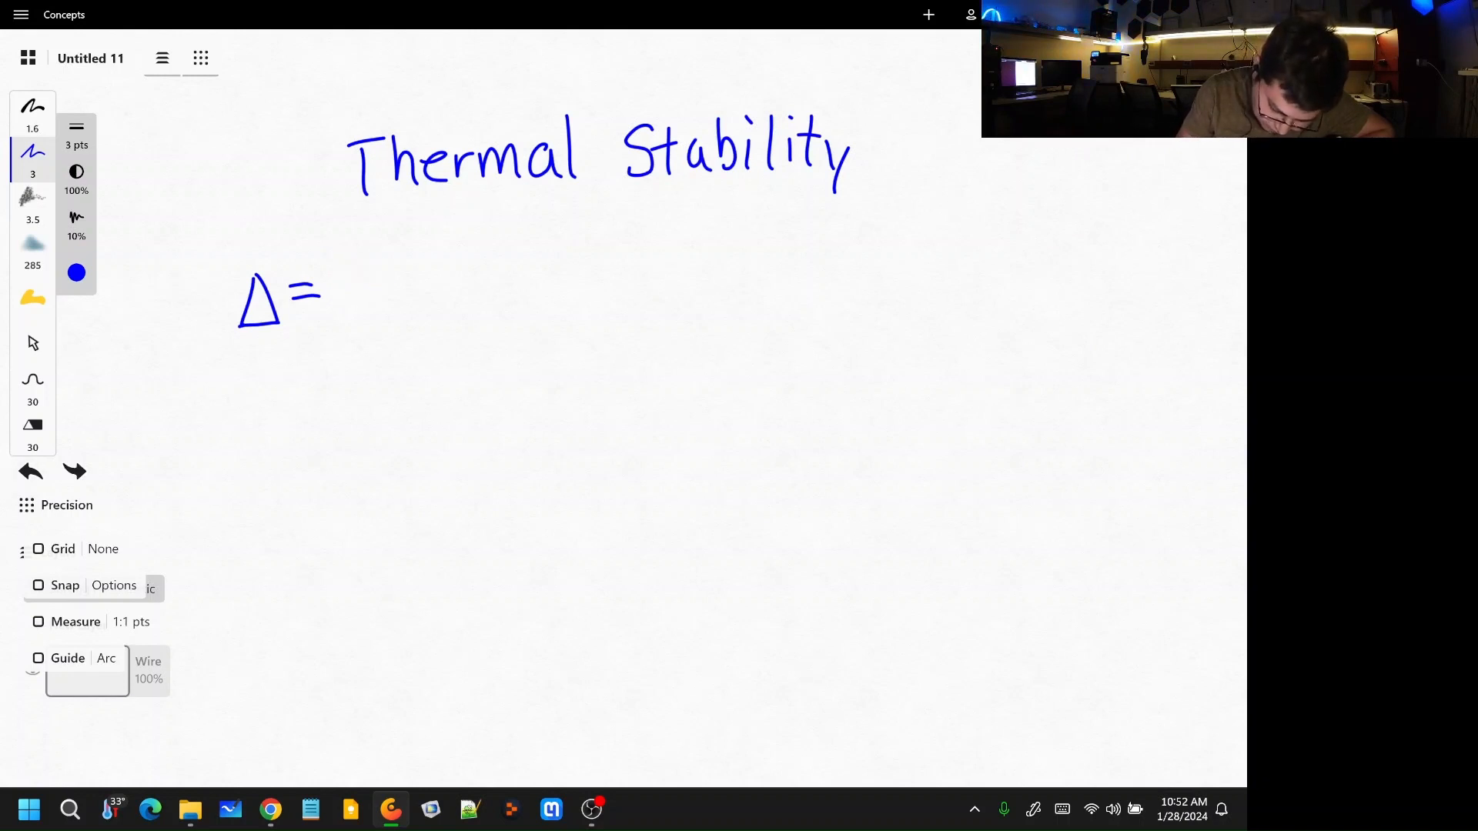
{"action": "left_click", "coordinate": [552, 455]}
{"action": "left_click", "coordinate": [25, 471]}
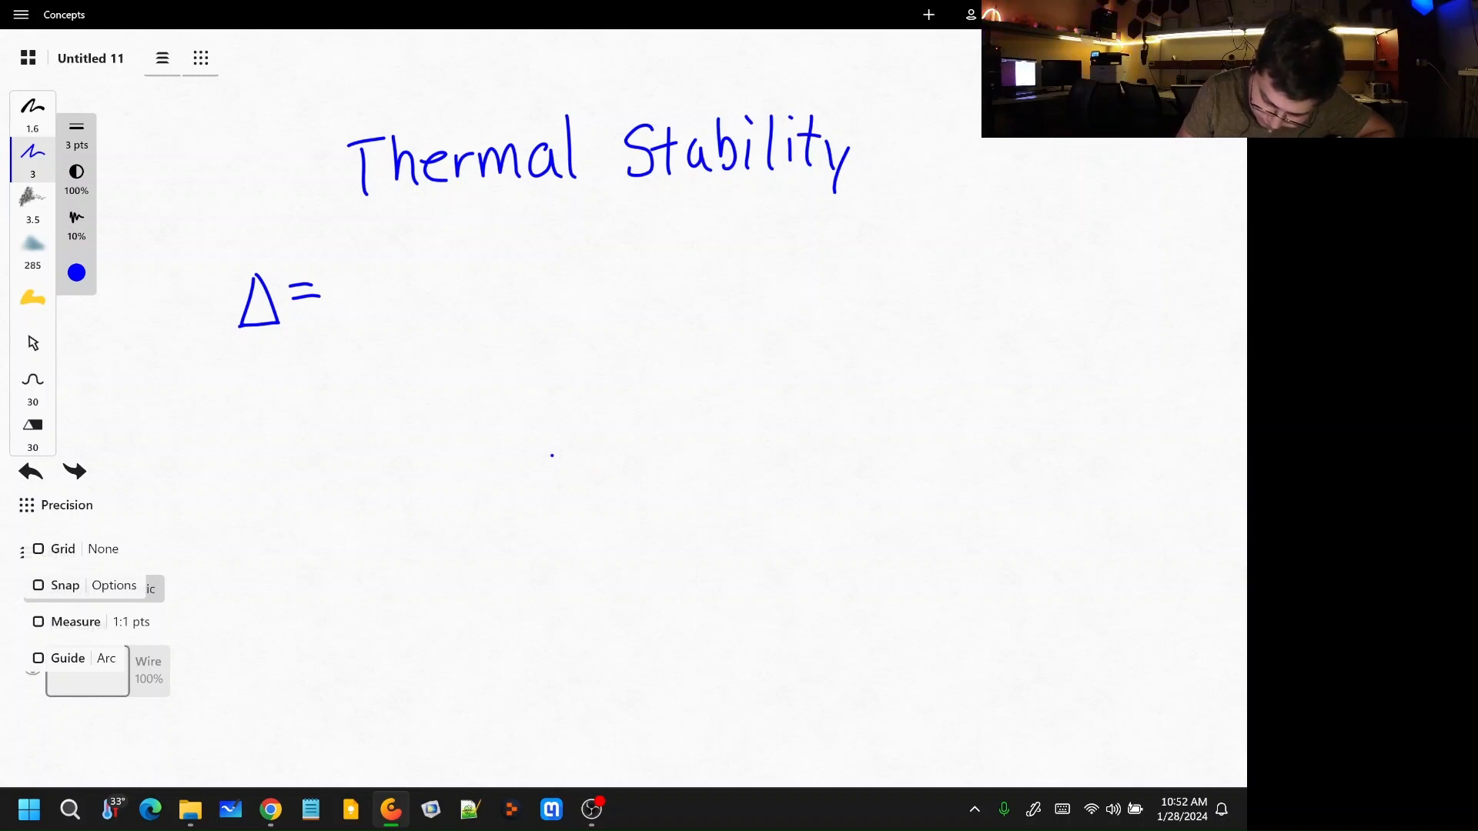
Step: Handwrite the numerator μ₀ M_s H_k V after "Δ =" and draw the fraction bar beneath it
{"action": "mouse_move", "coordinate": [337, 267]}
{"action": "left_mouse_down"}
{"action": "mouse_move", "coordinate": [330, 308]}
{"action": "mouse_move", "coordinate": [408, 265]}
{"action": "mouse_move", "coordinate": [436, 304]}
{"action": "left_mouse_up"}
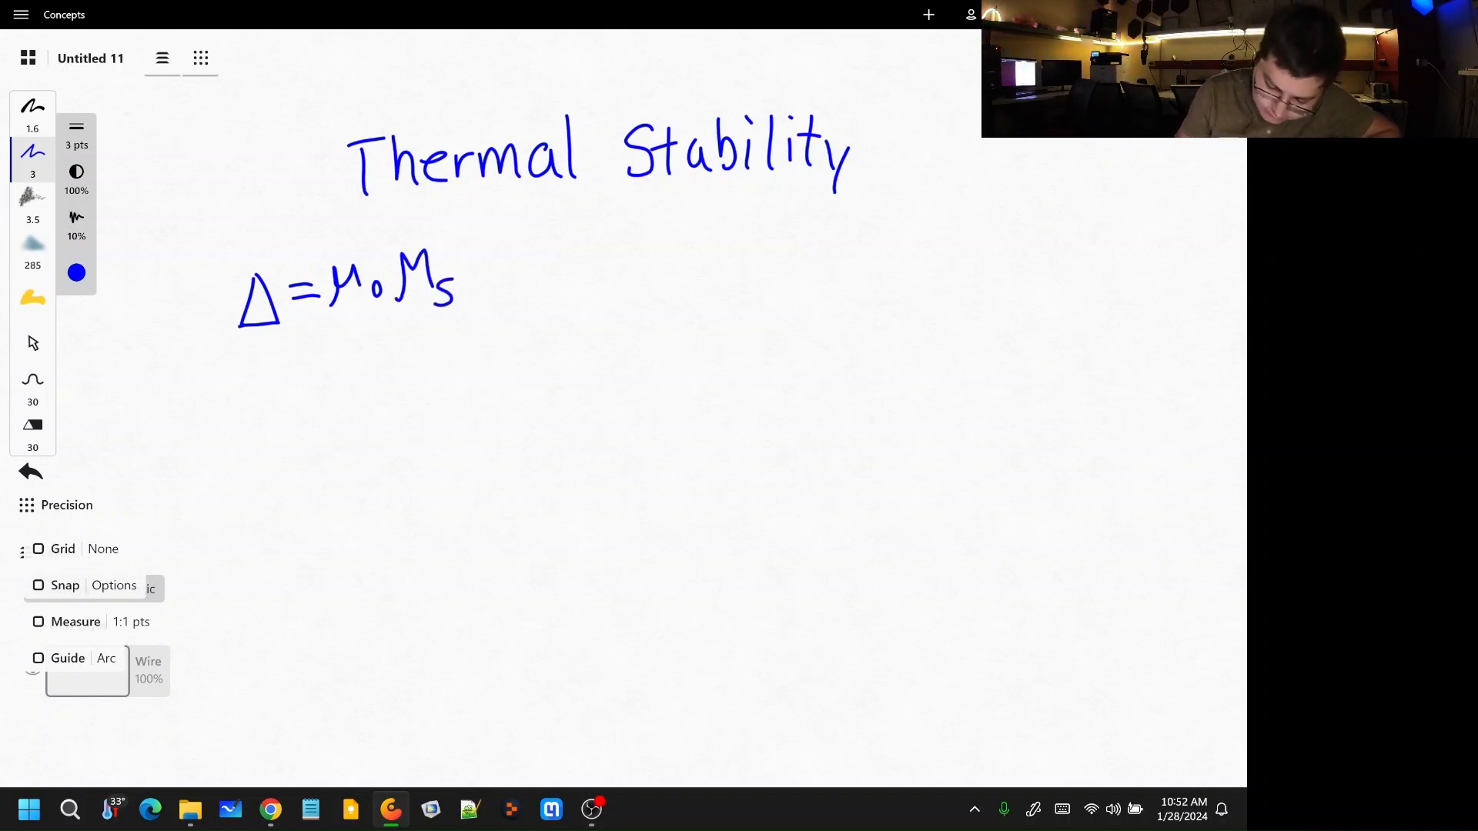
{"action": "left_click_drag", "start_coordinate": [473, 248], "coordinate": [471, 290]}
{"action": "left_click_drag", "start_coordinate": [494, 246], "coordinate": [509, 312]}
{"action": "left_click_drag", "start_coordinate": [529, 283], "coordinate": [534, 307]}
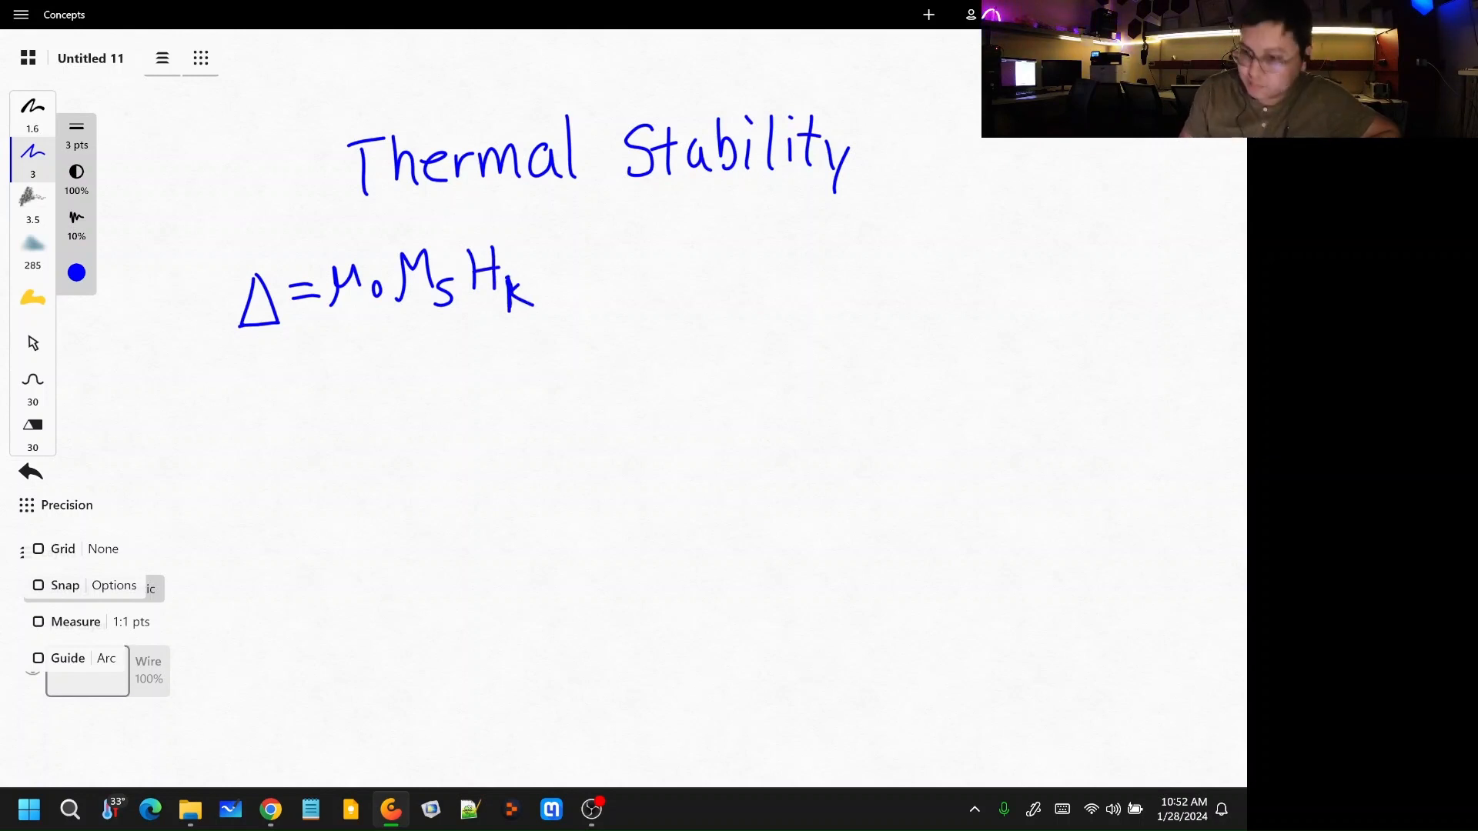
{"action": "left_click_drag", "start_coordinate": [531, 246], "coordinate": [556, 242]}
{"action": "left_click_drag", "start_coordinate": [320, 331], "coordinate": [570, 320]}
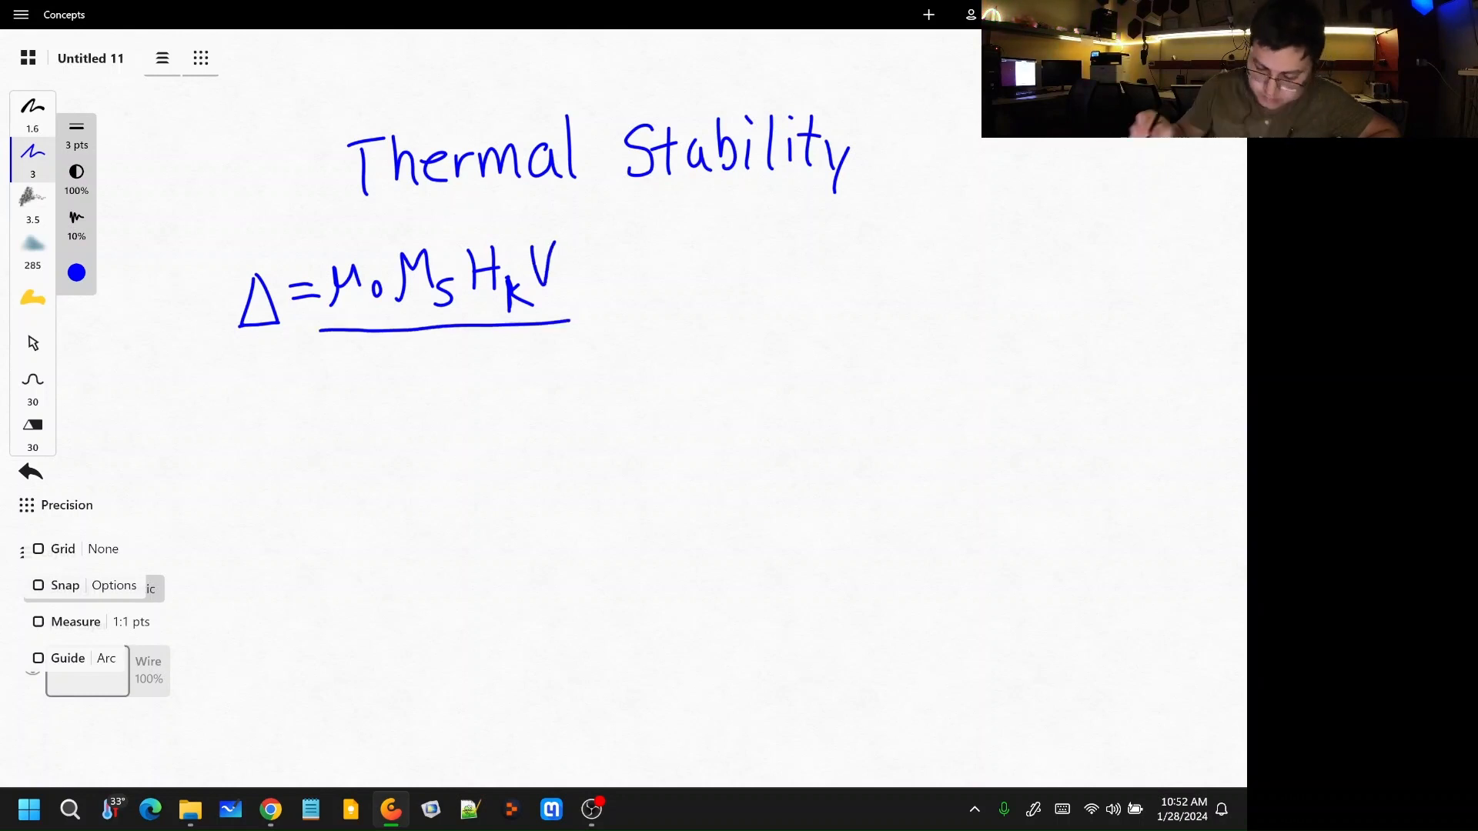
Step: Handwrite the denominator 2 k_B T under the fraction bar of the Δ equation
{"action": "left_click_drag", "start_coordinate": [377, 356], "coordinate": [466, 400]}
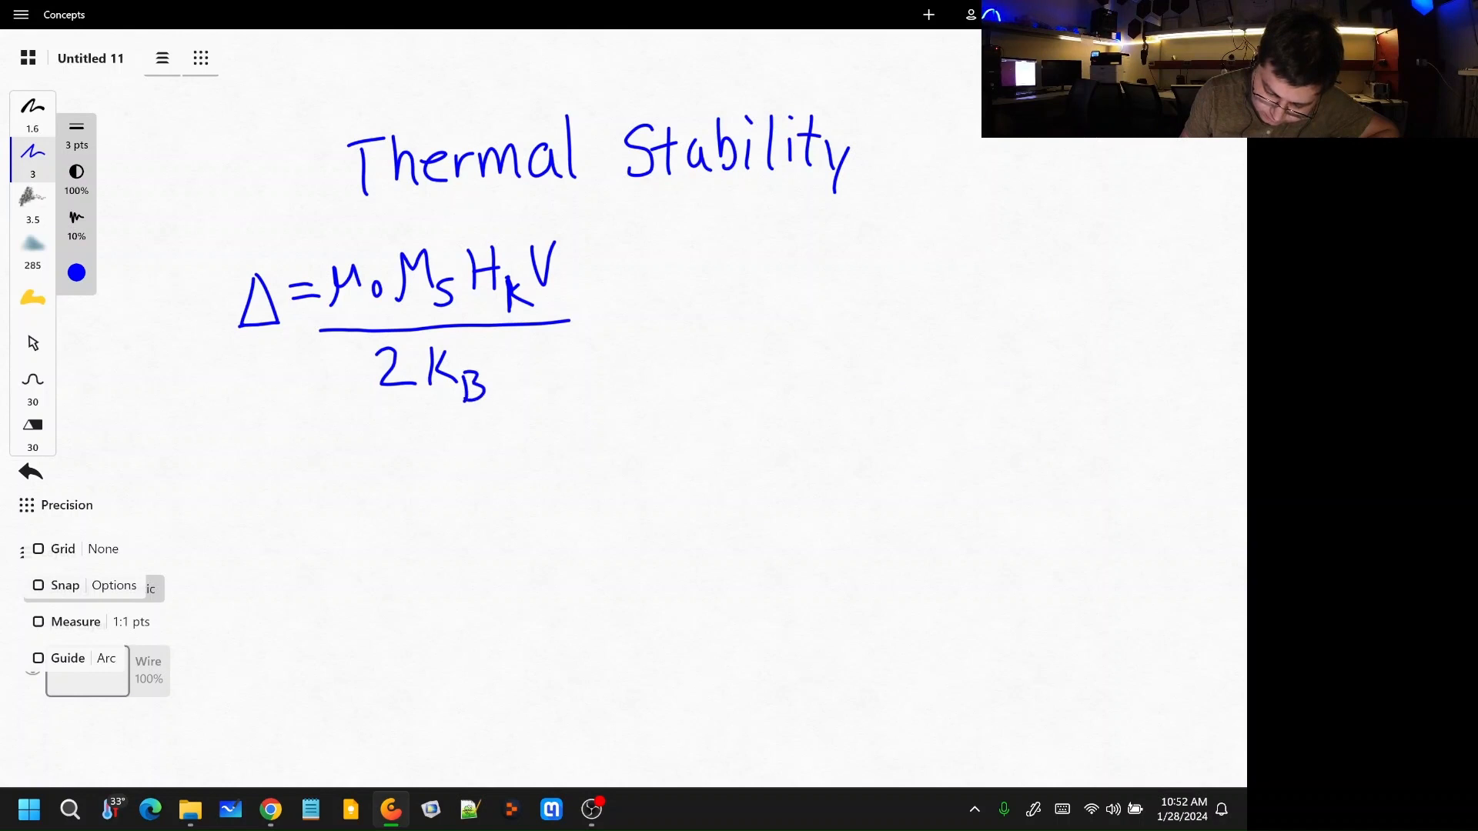
{"action": "left_click_drag", "start_coordinate": [498, 340], "coordinate": [501, 375]}
{"action": "left_click_drag", "start_coordinate": [479, 342], "coordinate": [516, 337]}
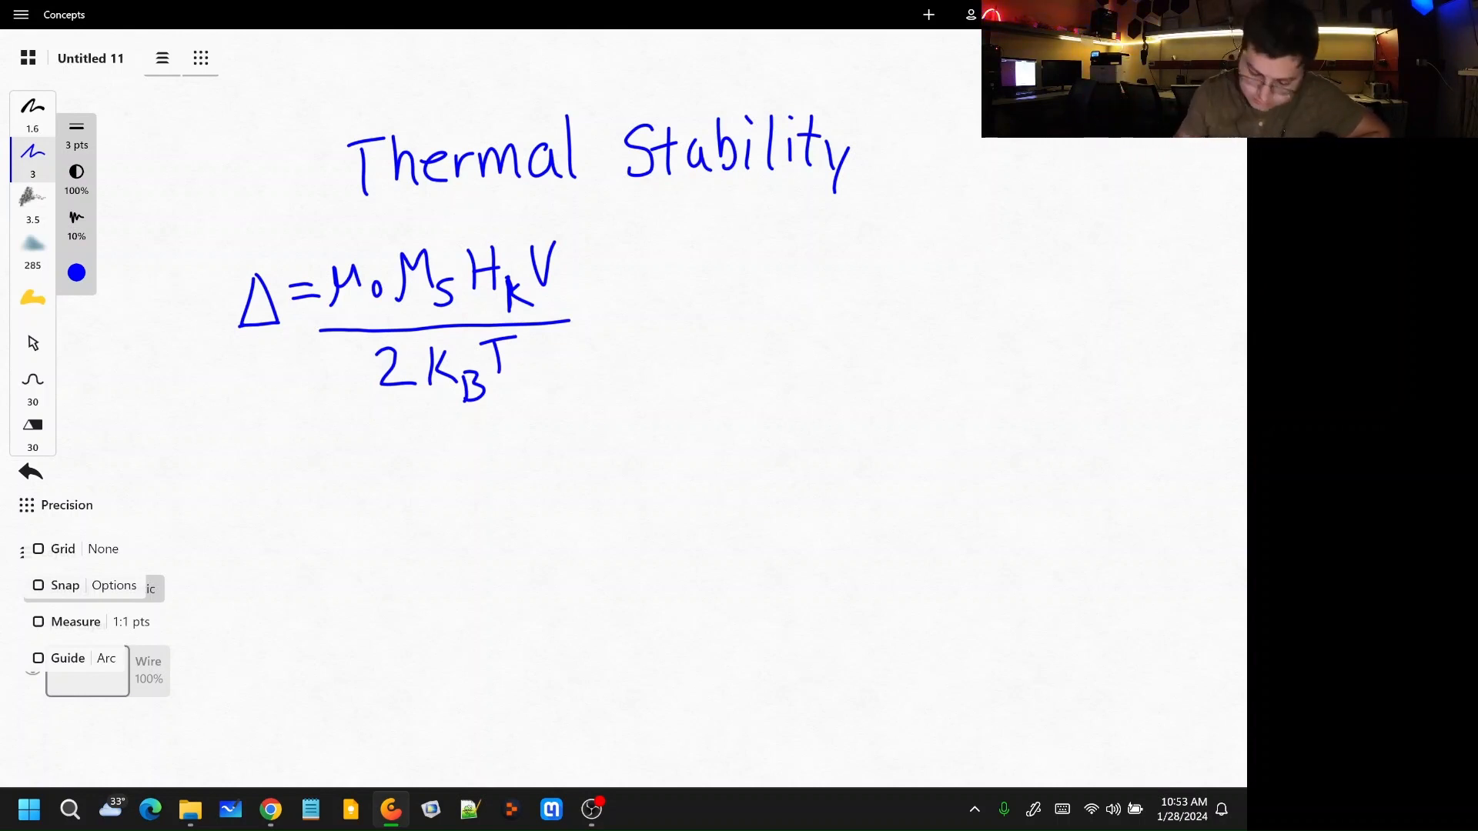
Step: Extend the Δ equation with an equals sign and the handwritten fraction E_b over k_B T
{"action": "mouse_move", "coordinate": [596, 309]}
{"action": "left_mouse_down"}
{"action": "mouse_move", "coordinate": [613, 308]}
{"action": "mouse_move", "coordinate": [616, 330]}
{"action": "mouse_move", "coordinate": [616, 310]}
{"action": "left_mouse_up"}
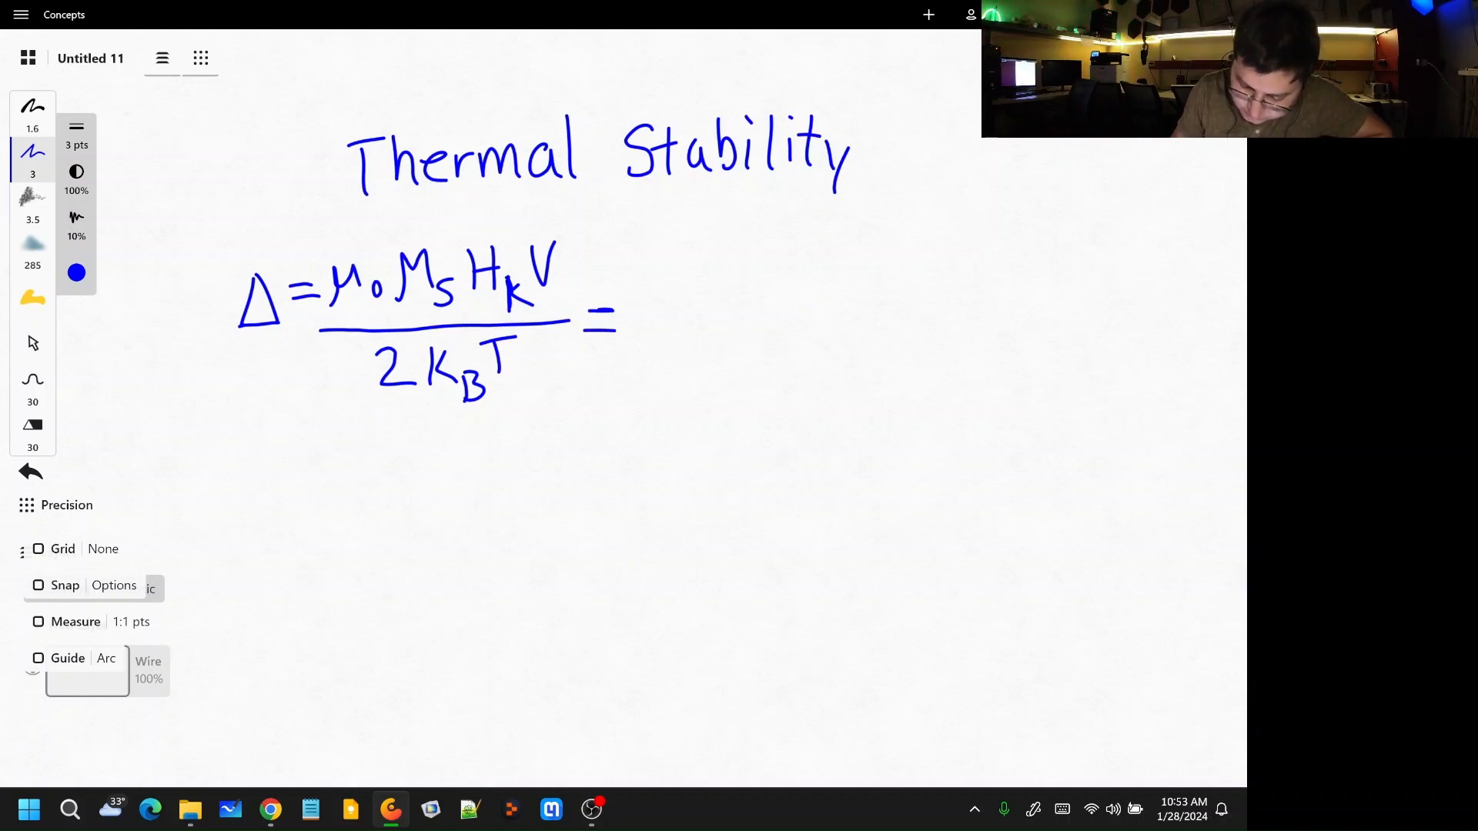
{"action": "mouse_move", "coordinate": [693, 252]}
{"action": "left_mouse_down"}
{"action": "mouse_move", "coordinate": [664, 254]}
{"action": "mouse_move", "coordinate": [698, 292]}
{"action": "left_mouse_up"}
{"action": "mouse_move", "coordinate": [668, 275]}
{"action": "left_mouse_down"}
{"action": "mouse_move", "coordinate": [688, 273]}
{"action": "mouse_move", "coordinate": [704, 305]}
{"action": "left_mouse_up"}
{"action": "left_click_drag", "start_coordinate": [654, 322], "coordinate": [745, 311]}
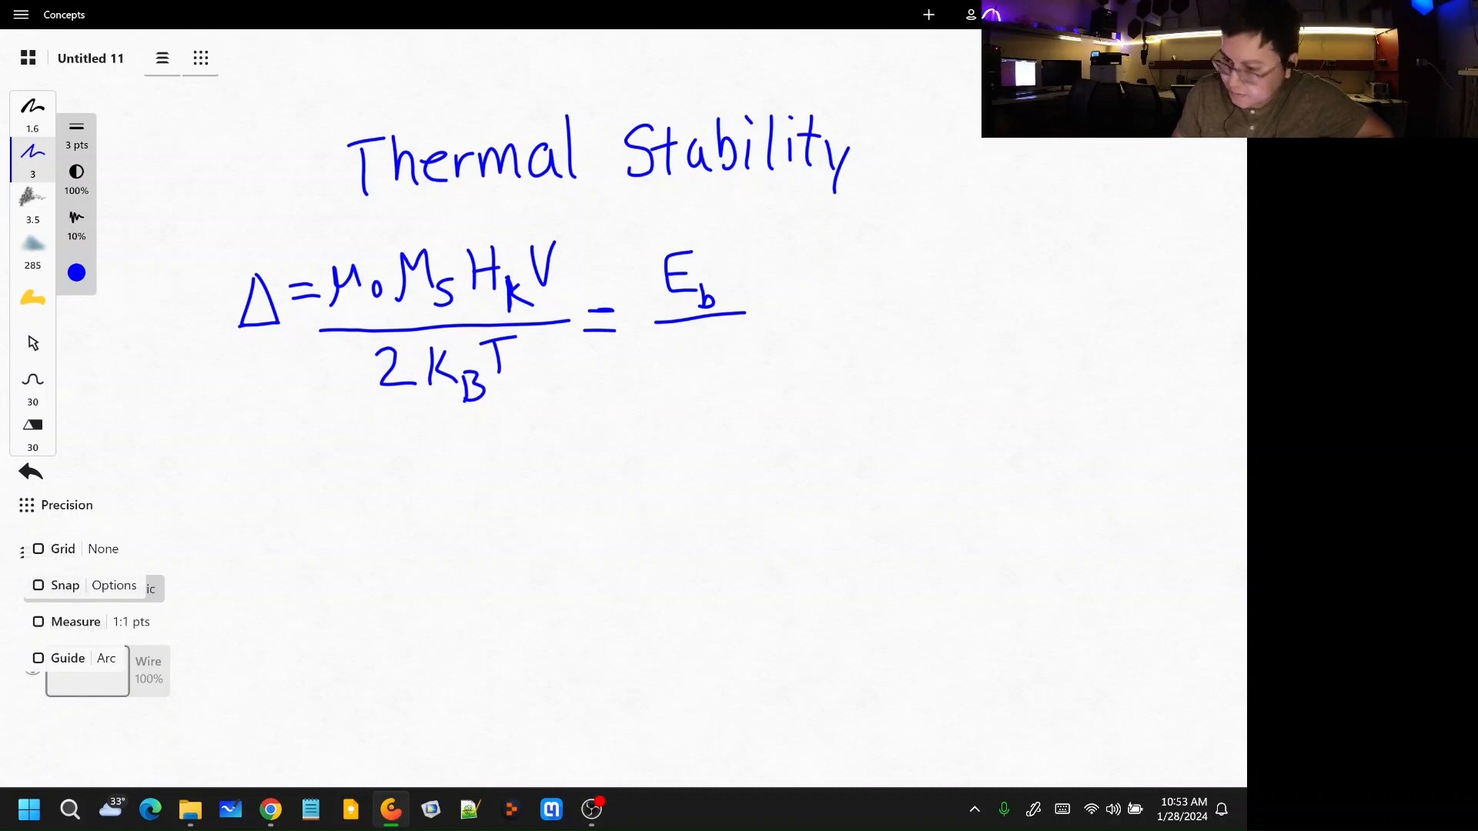
{"action": "mouse_move", "coordinate": [662, 341]}
{"action": "left_mouse_down"}
{"action": "mouse_move", "coordinate": [662, 385]}
{"action": "mouse_move", "coordinate": [694, 381]}
{"action": "mouse_move", "coordinate": [705, 401]}
{"action": "left_mouse_up"}
{"action": "left_click_drag", "start_coordinate": [733, 344], "coordinate": [734, 375]}
{"action": "left_click_drag", "start_coordinate": [718, 339], "coordinate": [752, 332]}
{"action": "left_click_drag", "start_coordinate": [734, 336], "coordinate": [735, 362]}
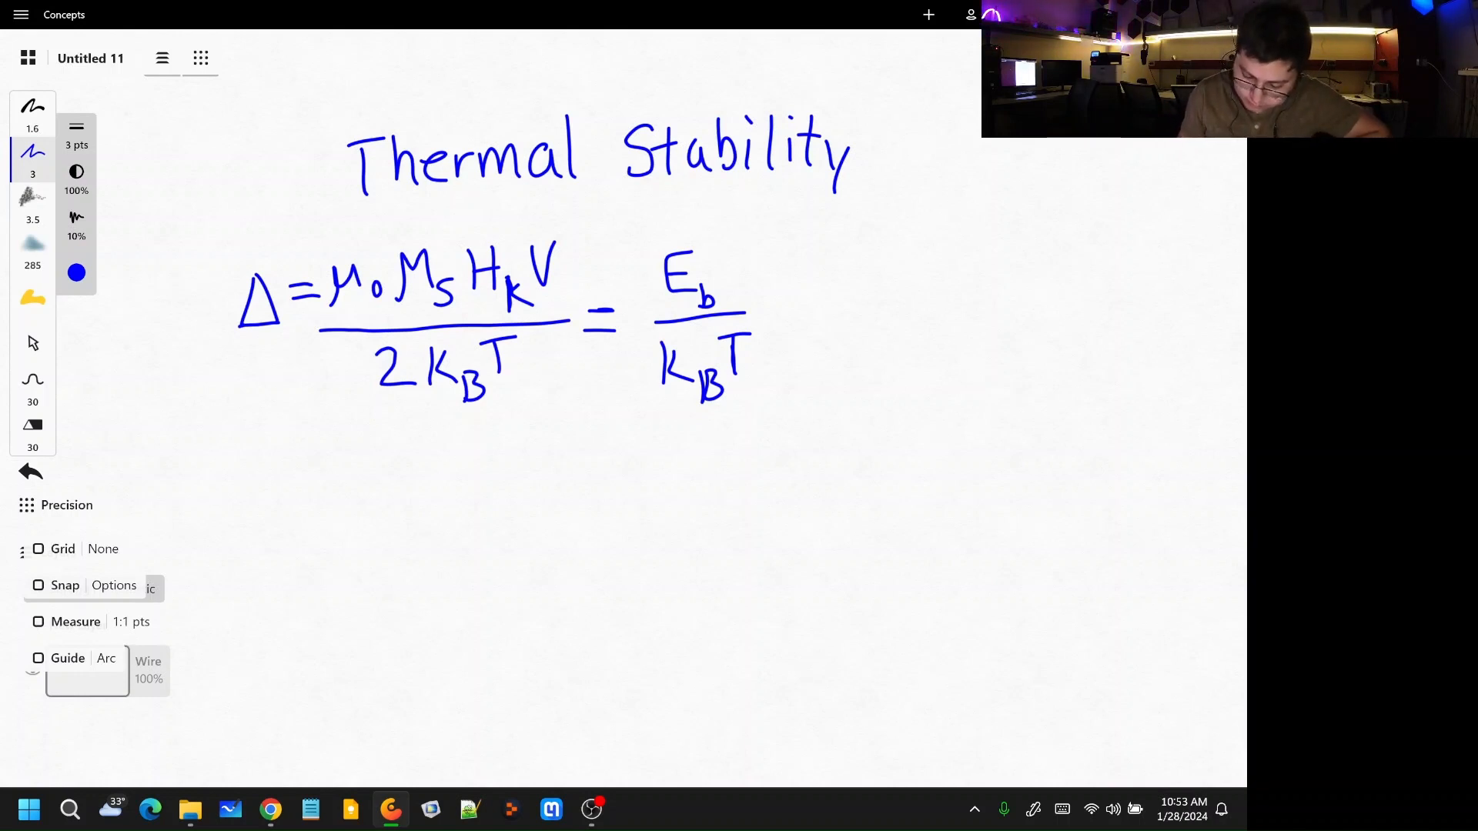
Step: Handwrite "E_b = K_eff V =" on a new line beneath the Δ equation
{"action": "mouse_move", "coordinate": [321, 469]}
{"action": "left_mouse_down"}
{"action": "mouse_move", "coordinate": [353, 466]}
{"action": "mouse_move", "coordinate": [358, 509]}
{"action": "left_mouse_up"}
{"action": "mouse_move", "coordinate": [326, 493]}
{"action": "left_mouse_down"}
{"action": "mouse_move", "coordinate": [346, 492]}
{"action": "mouse_move", "coordinate": [367, 530]}
{"action": "mouse_move", "coordinate": [414, 484]}
{"action": "mouse_move", "coordinate": [415, 501]}
{"action": "left_mouse_up"}
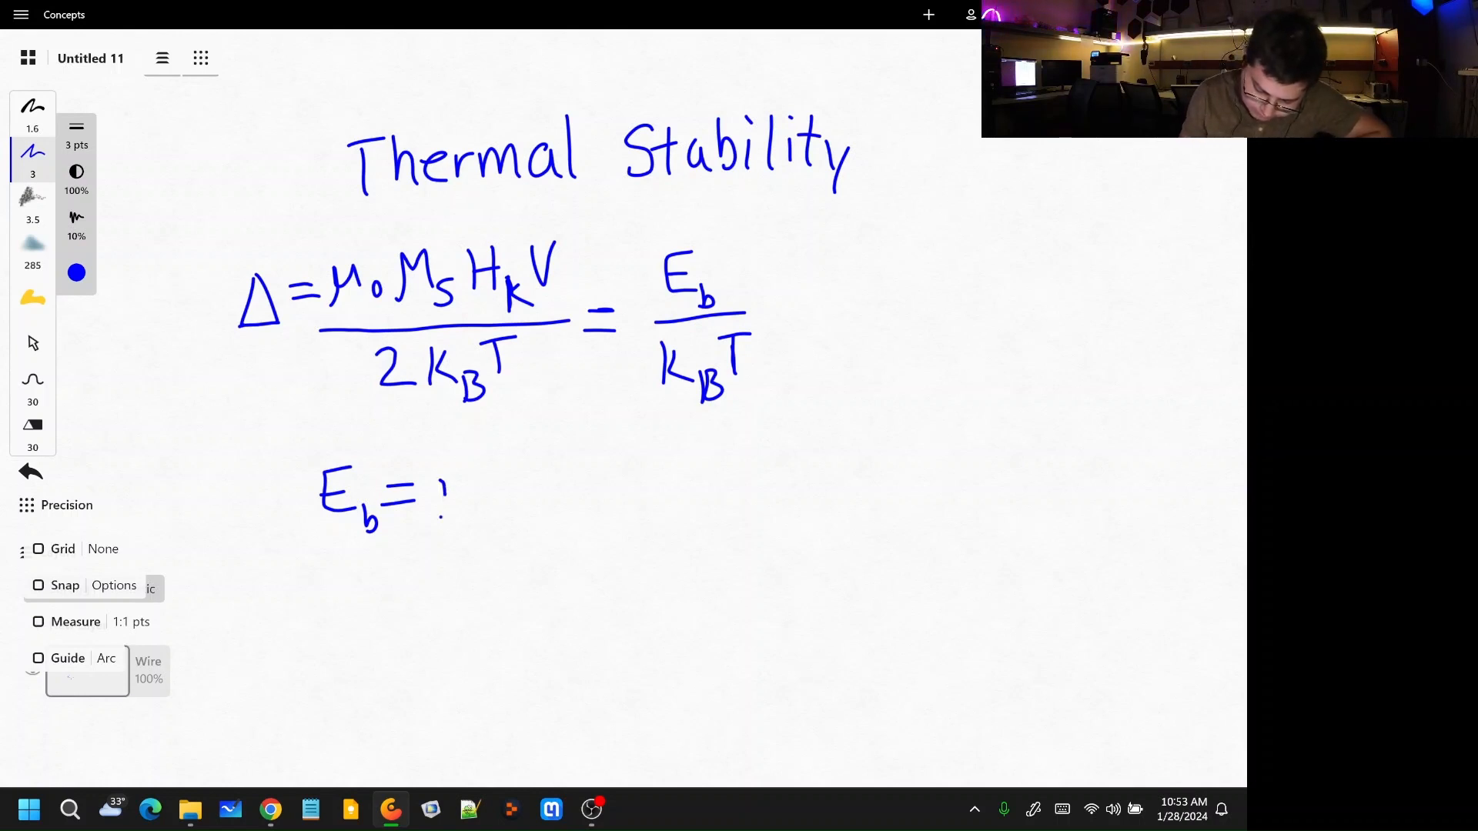
{"action": "mouse_move", "coordinate": [443, 483]}
{"action": "left_mouse_down"}
{"action": "mouse_move", "coordinate": [441, 521]}
{"action": "mouse_move", "coordinate": [468, 520]}
{"action": "left_mouse_up"}
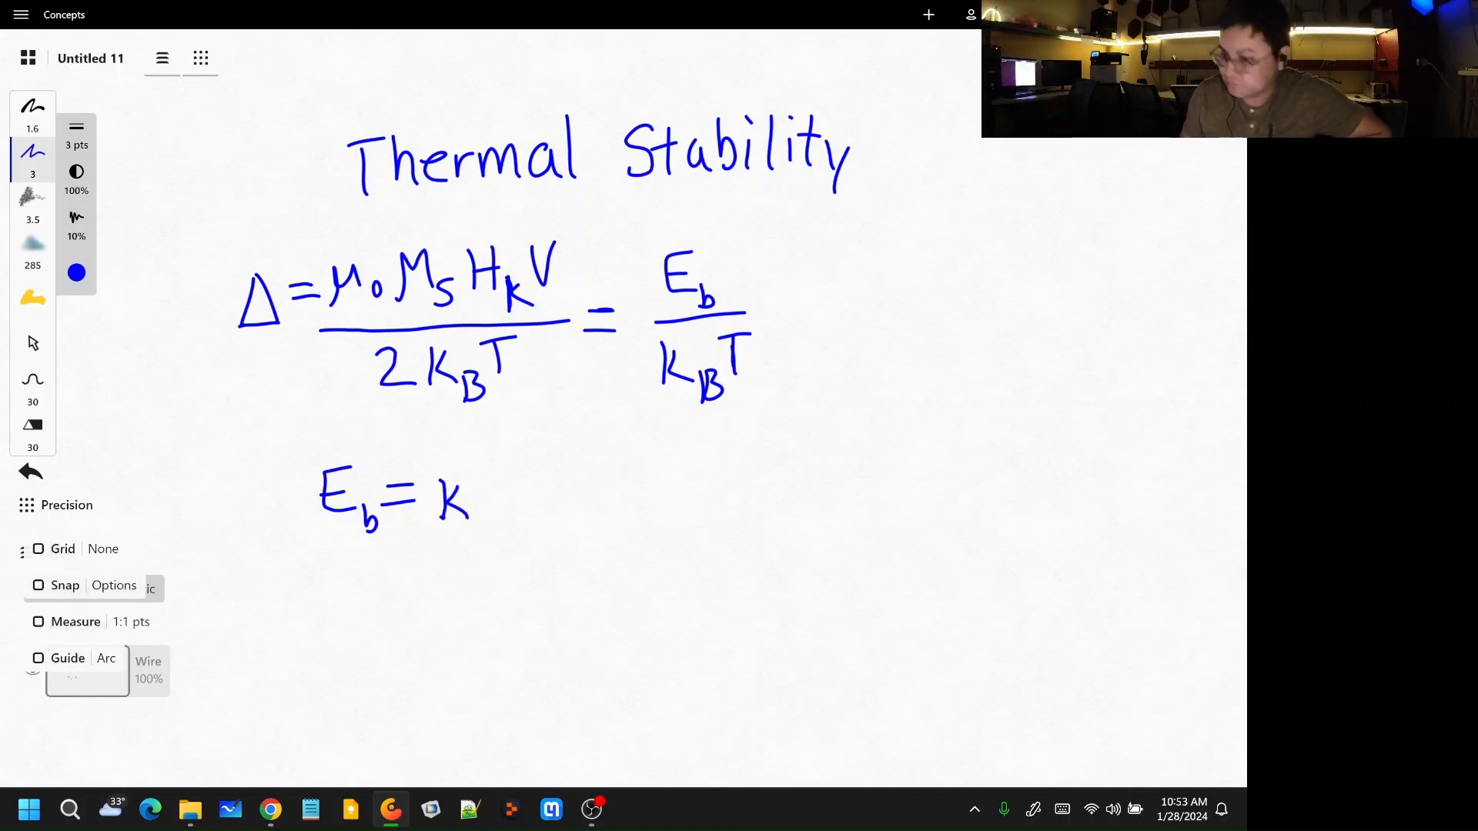
{"action": "mouse_move", "coordinate": [473, 526]}
{"action": "left_mouse_down"}
{"action": "mouse_move", "coordinate": [486, 539]}
{"action": "mouse_move", "coordinate": [498, 524]}
{"action": "mouse_move", "coordinate": [493, 541]}
{"action": "left_mouse_up"}
{"action": "left_click_drag", "start_coordinate": [487, 523], "coordinate": [517, 541]}
{"action": "mouse_move", "coordinate": [508, 524]}
{"action": "left_mouse_down"}
{"action": "mouse_move", "coordinate": [571, 483]}
{"action": "mouse_move", "coordinate": [607, 490]}
{"action": "left_mouse_up"}
{"action": "left_click_drag", "start_coordinate": [583, 503], "coordinate": [612, 501]}
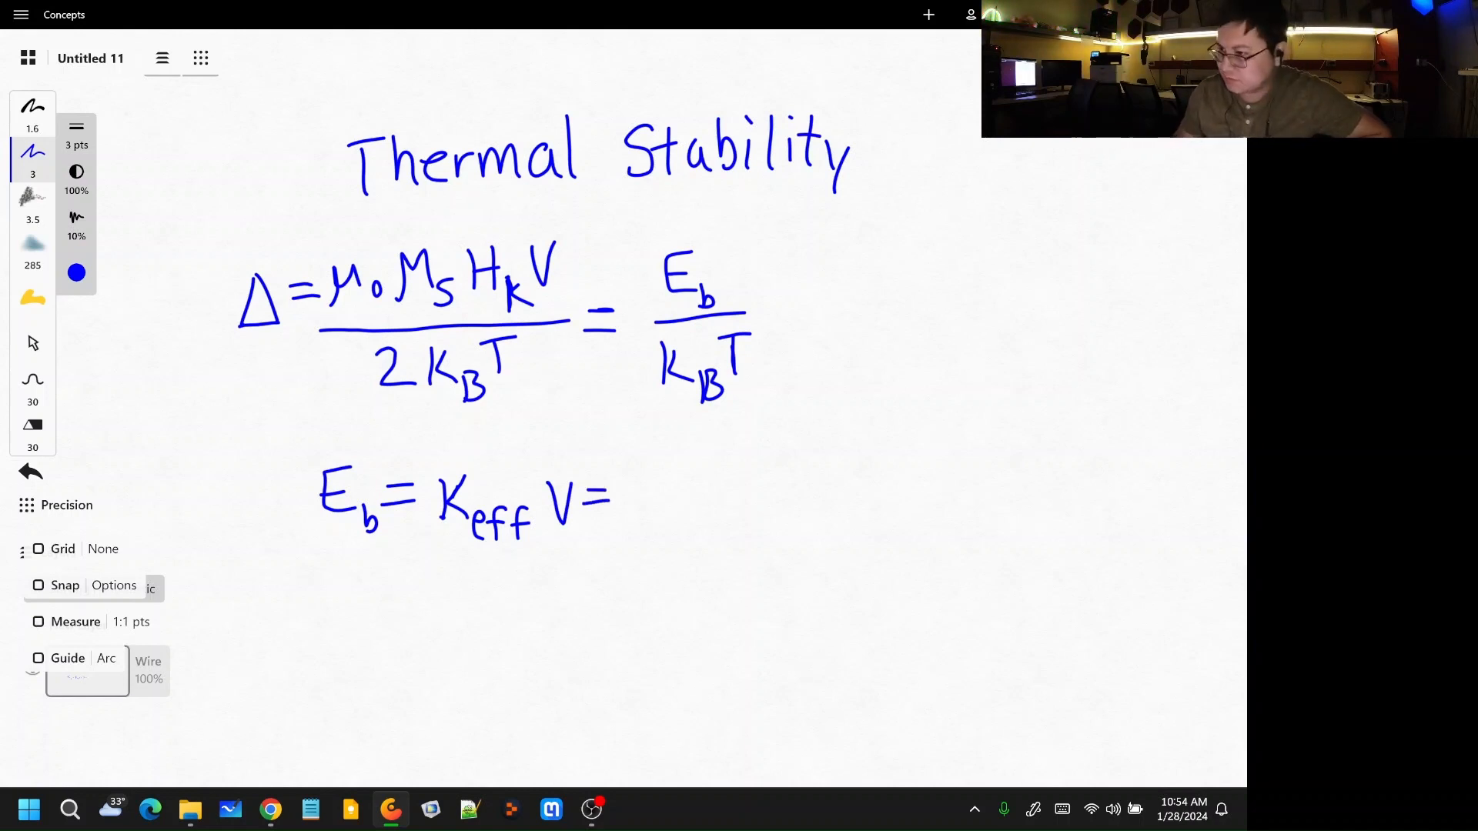
Step: Continue the E_b equation with the handwritten terms ½ μ₀ M_s H_k, undoing faulty strokes along the way
{"action": "mouse_move", "coordinate": [636, 444]}
{"action": "left_mouse_down"}
{"action": "mouse_move", "coordinate": [645, 467]}
{"action": "mouse_move", "coordinate": [679, 477]}
{"action": "left_mouse_up"}
{"action": "mouse_move", "coordinate": [638, 499]}
{"action": "left_mouse_down"}
{"action": "mouse_move", "coordinate": [651, 493]}
{"action": "mouse_move", "coordinate": [678, 524]}
{"action": "mouse_move", "coordinate": [716, 462]}
{"action": "mouse_move", "coordinate": [731, 479]}
{"action": "mouse_move", "coordinate": [690, 488]}
{"action": "mouse_move", "coordinate": [716, 461]}
{"action": "mouse_move", "coordinate": [727, 472]}
{"action": "mouse_move", "coordinate": [764, 442]}
{"action": "mouse_move", "coordinate": [786, 492]}
{"action": "left_mouse_up"}
{"action": "key", "text": "ctrl+z"}
{"action": "key", "text": "ctrl+z"}
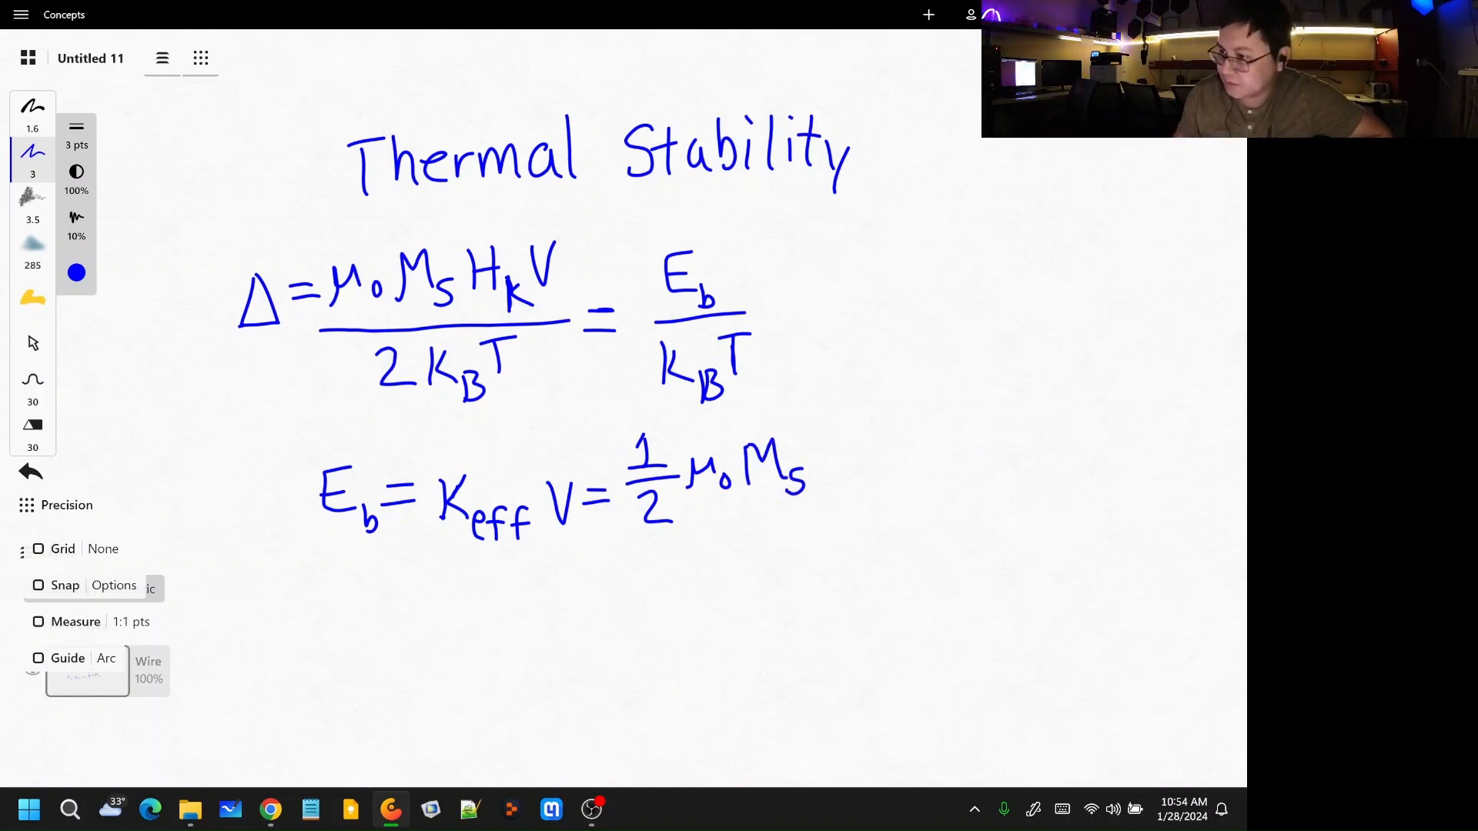
{"action": "left_click_drag", "start_coordinate": [817, 442], "coordinate": [820, 481]}
{"action": "mouse_move", "coordinate": [841, 443]}
{"action": "left_mouse_down"}
{"action": "mouse_move", "coordinate": [845, 504]}
{"action": "mouse_move", "coordinate": [873, 502]}
{"action": "left_mouse_up"}
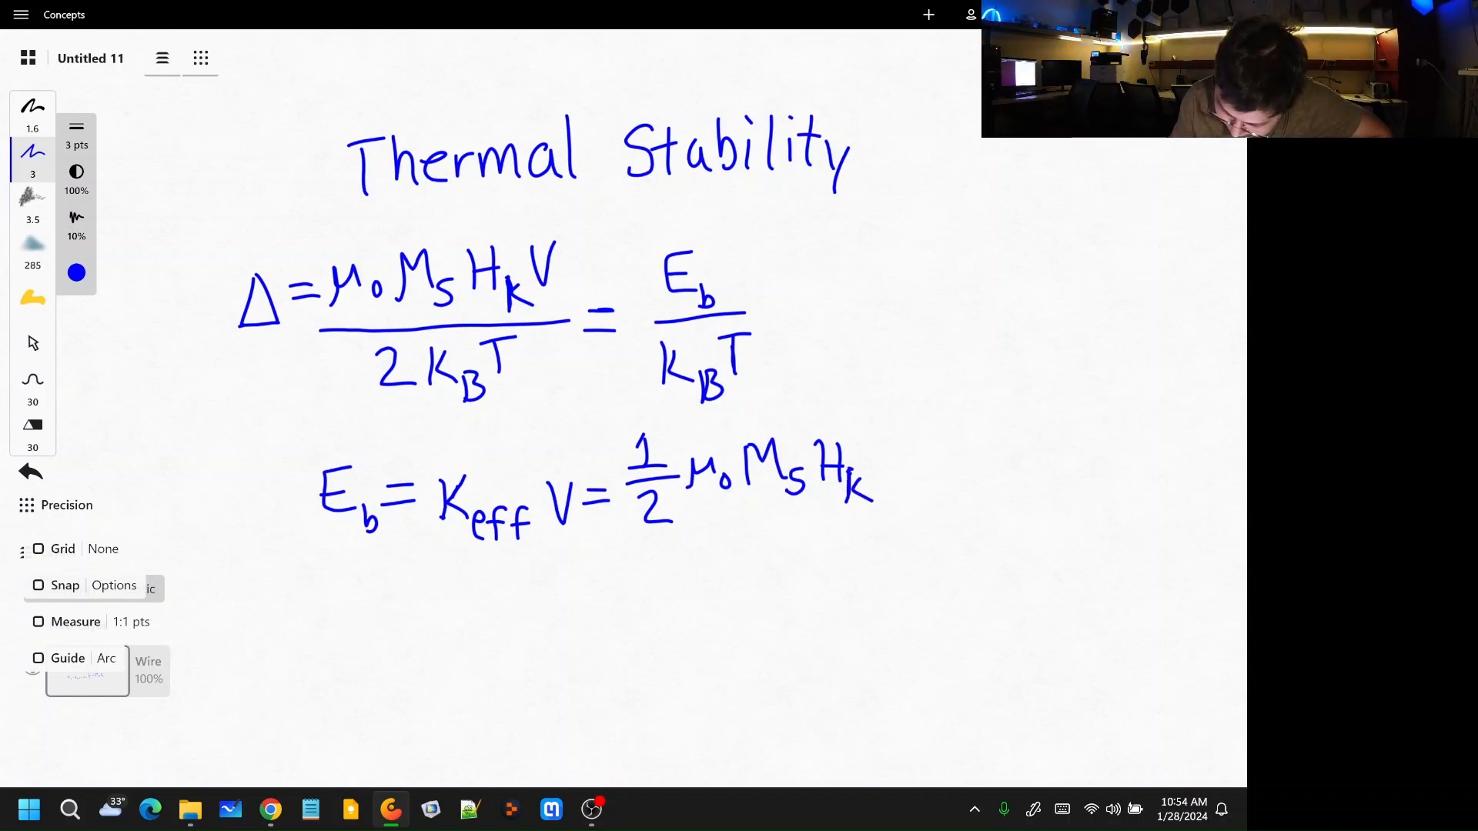
Step: Handwrite V at the end of the E_b equation, undoing and rewriting the unsatisfactory attempts
{"action": "left_click_drag", "start_coordinate": [892, 440], "coordinate": [914, 437]}
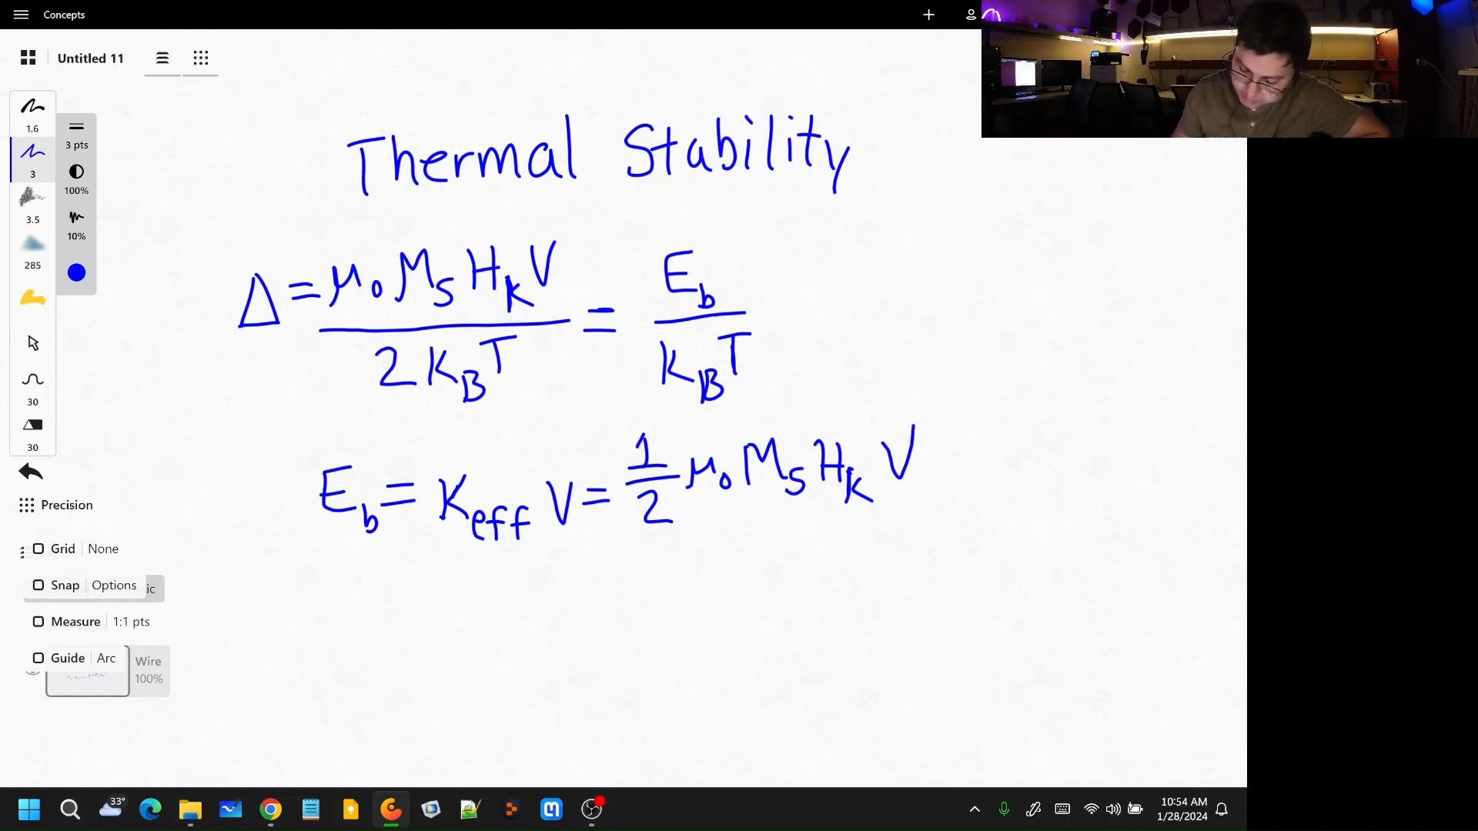
{"action": "left_click", "coordinate": [31, 472]}
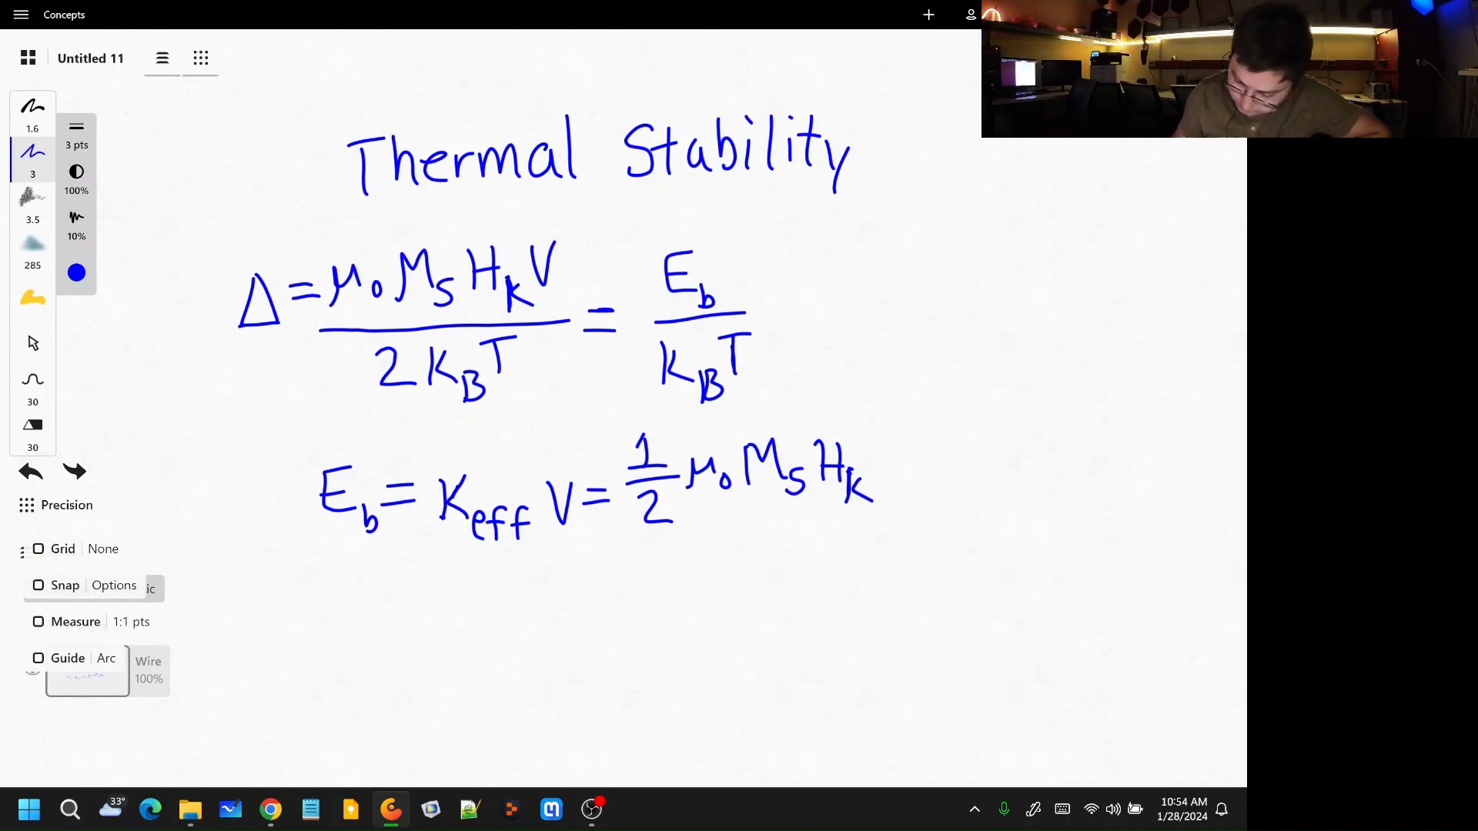
{"action": "mouse_move", "coordinate": [885, 460]}
{"action": "left_mouse_down"}
{"action": "mouse_move", "coordinate": [892, 487]}
{"action": "mouse_move", "coordinate": [903, 442]}
{"action": "left_mouse_up"}
{"action": "left_click", "coordinate": [30, 472]}
{"action": "left_click", "coordinate": [31, 472]}
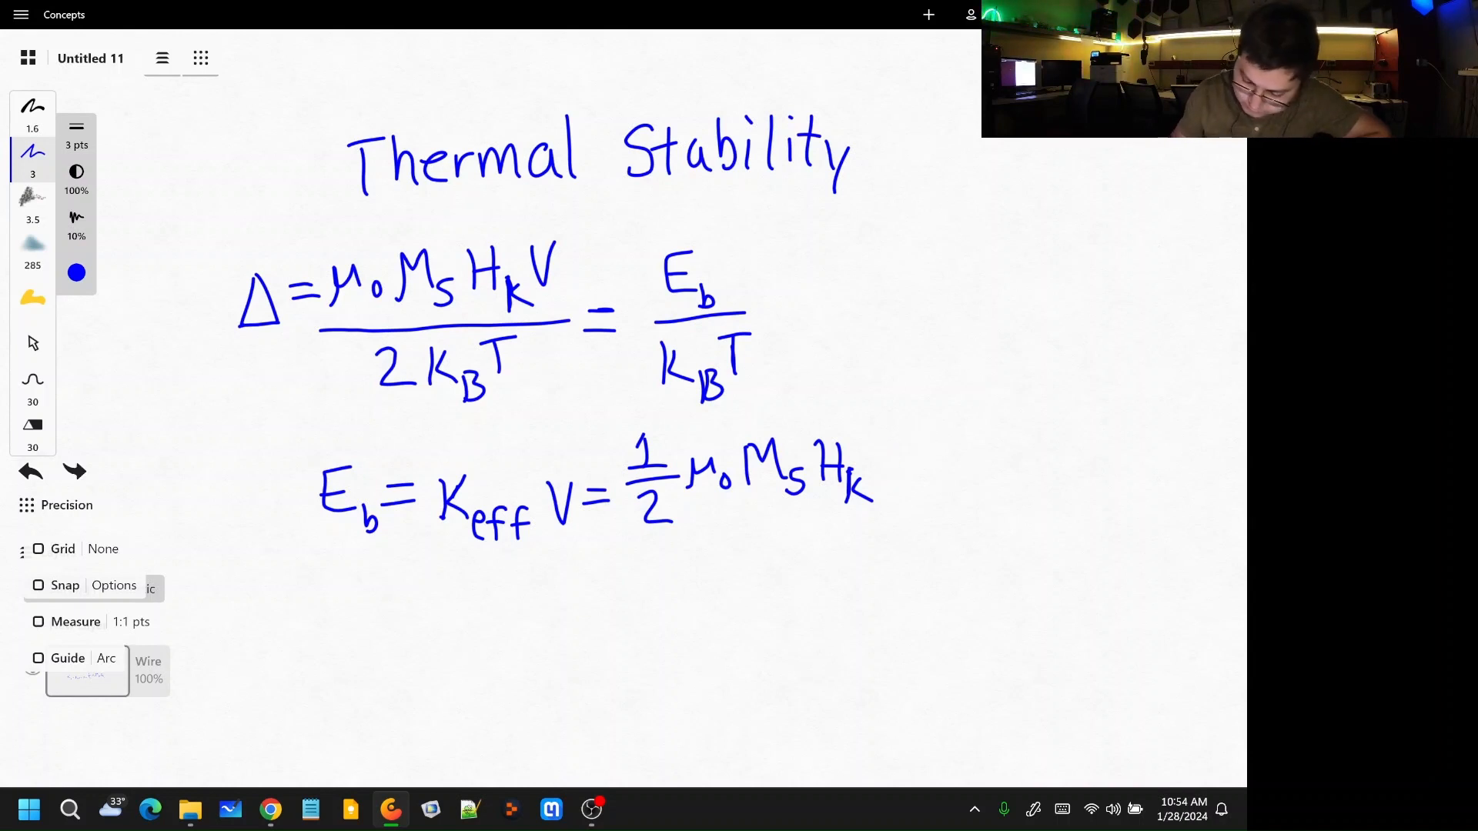
{"action": "mouse_move", "coordinate": [891, 441]}
{"action": "left_mouse_down"}
{"action": "mouse_move", "coordinate": [897, 465]}
{"action": "mouse_move", "coordinate": [919, 441]}
{"action": "left_mouse_up"}
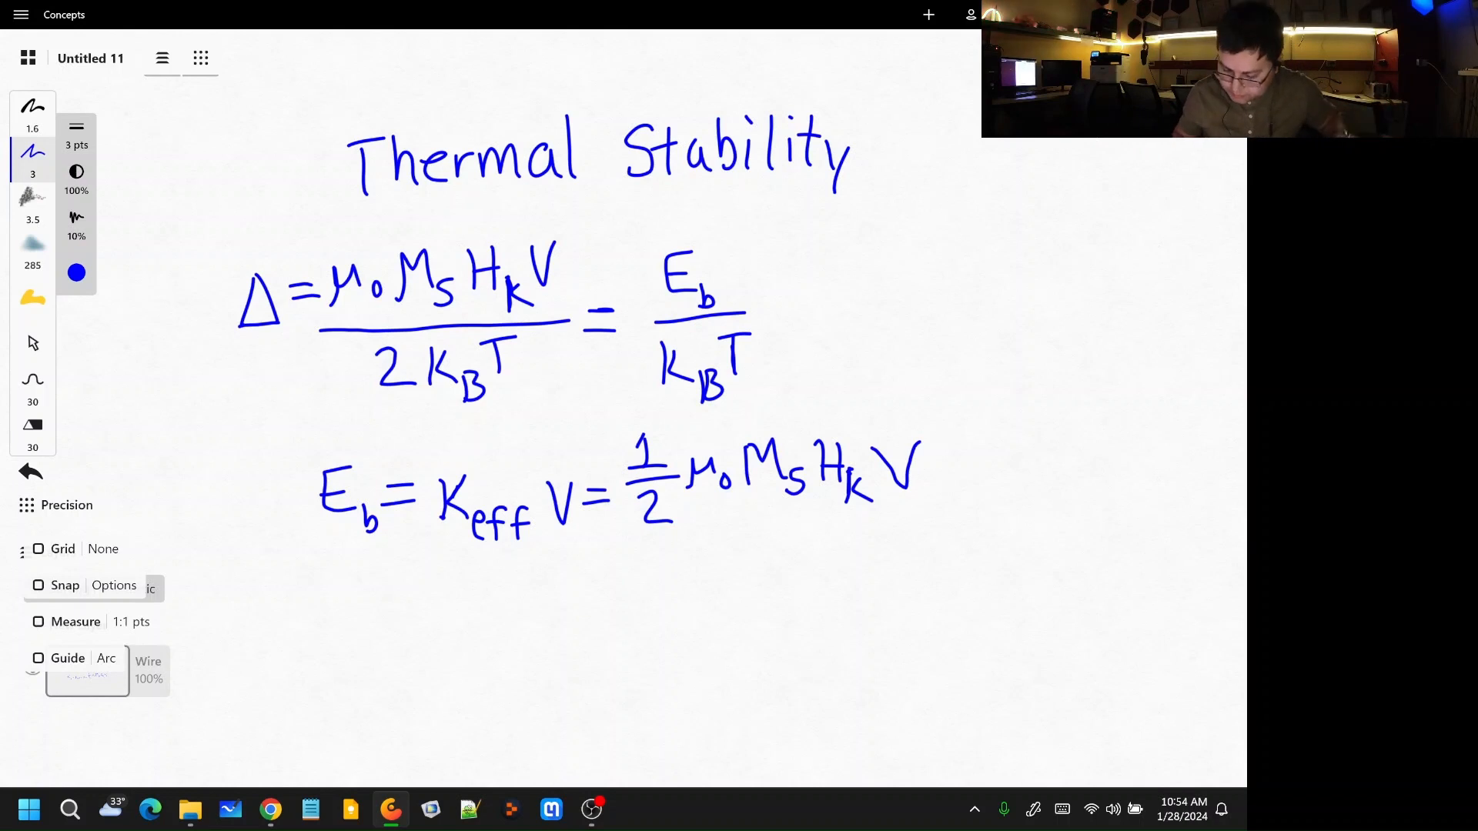
{"action": "left_click", "coordinate": [551, 810]}
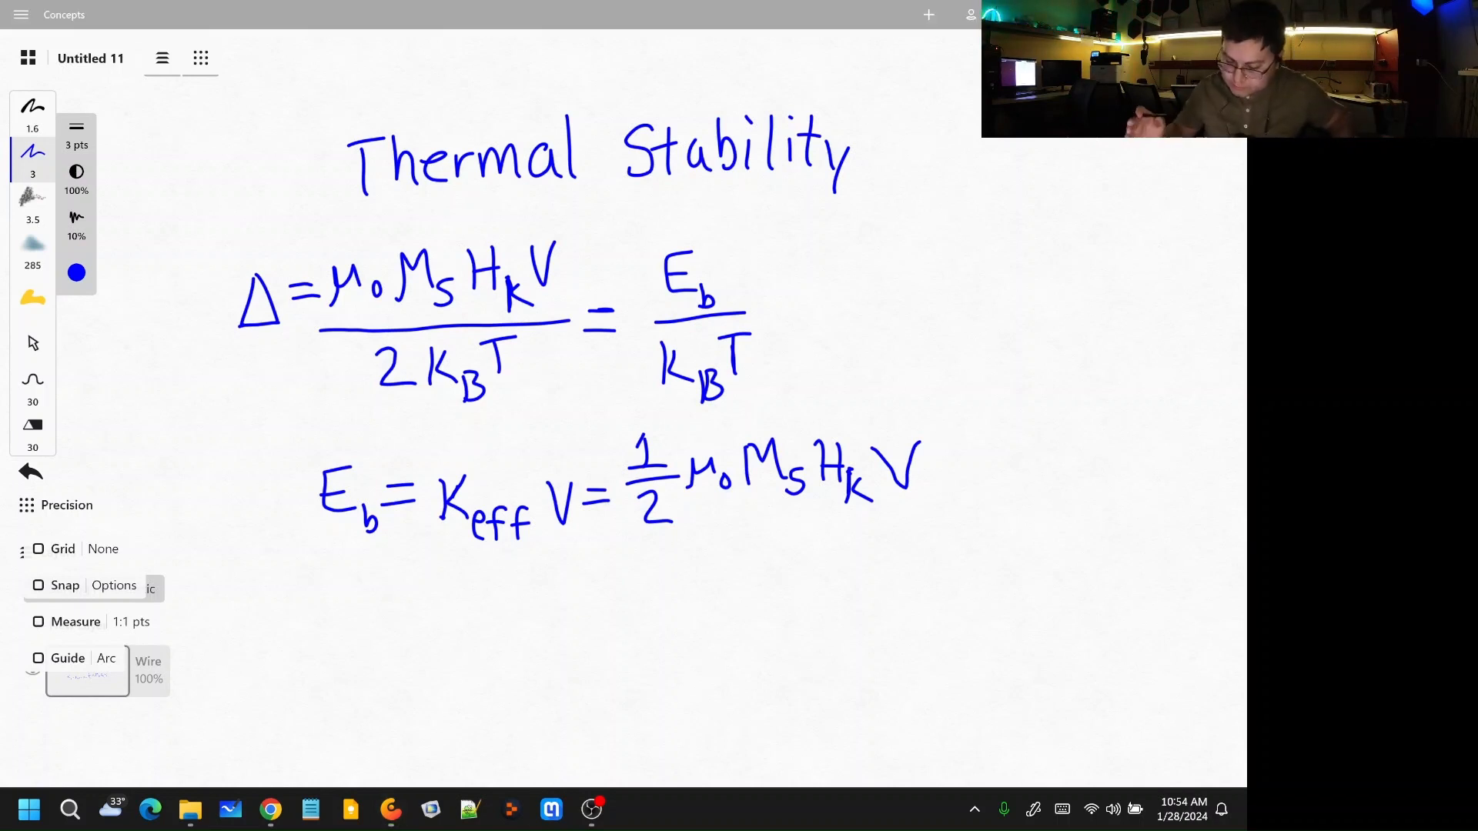
{"action": "left_click", "coordinate": [975, 810]}
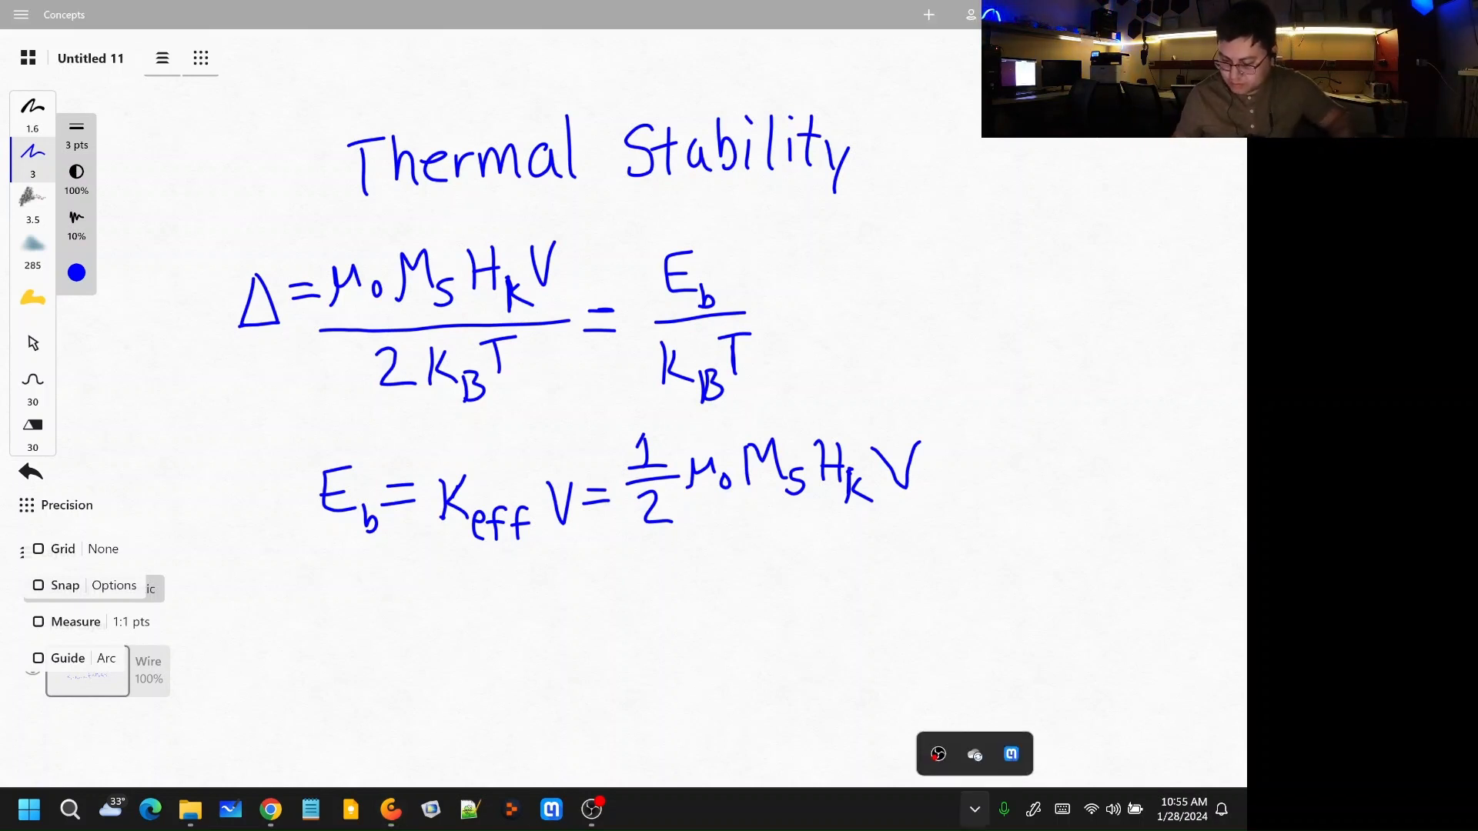
{"action": "left_click", "coordinate": [1010, 755]}
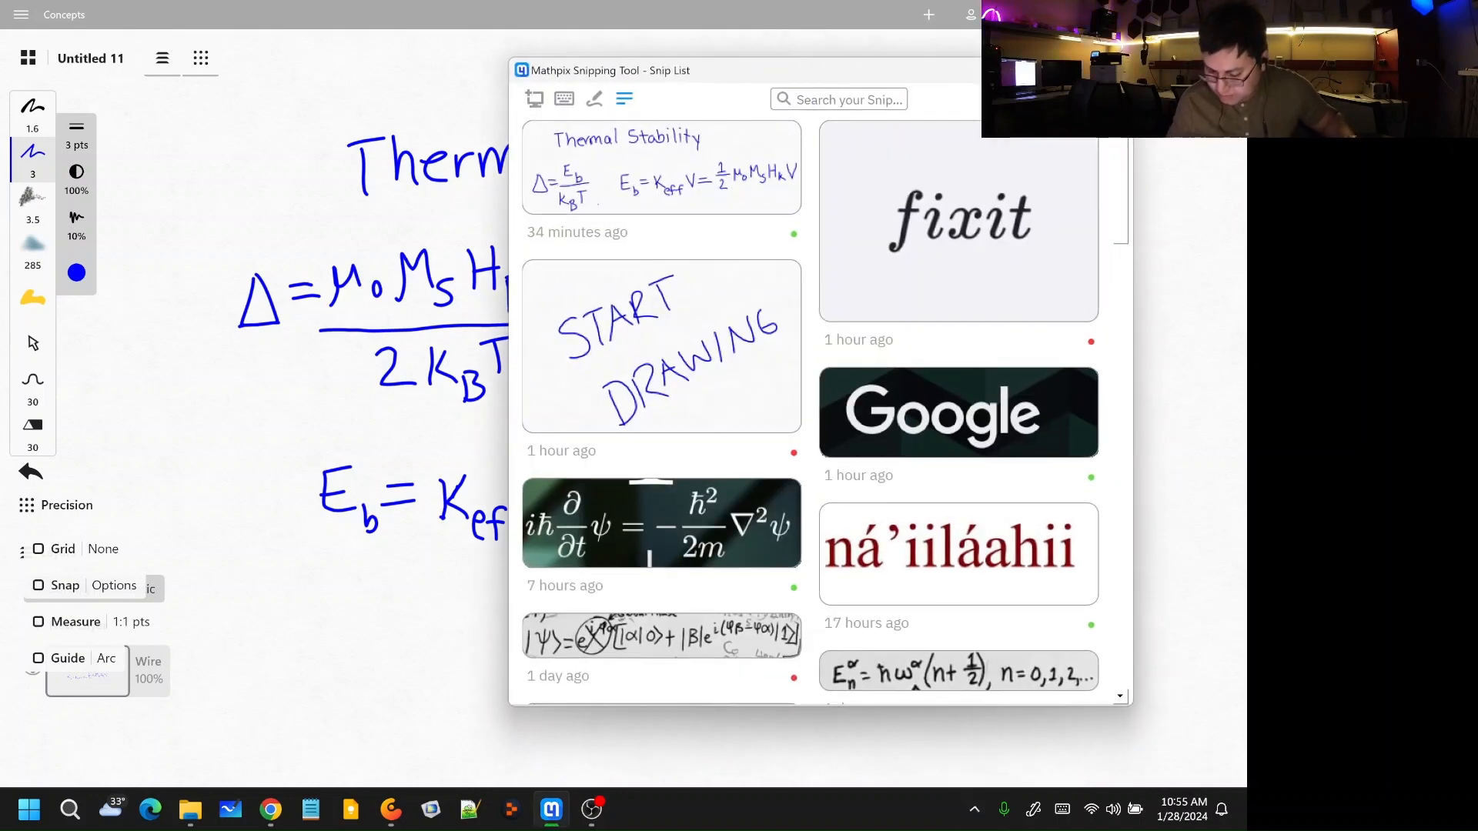
{"action": "left_click", "coordinate": [534, 98]}
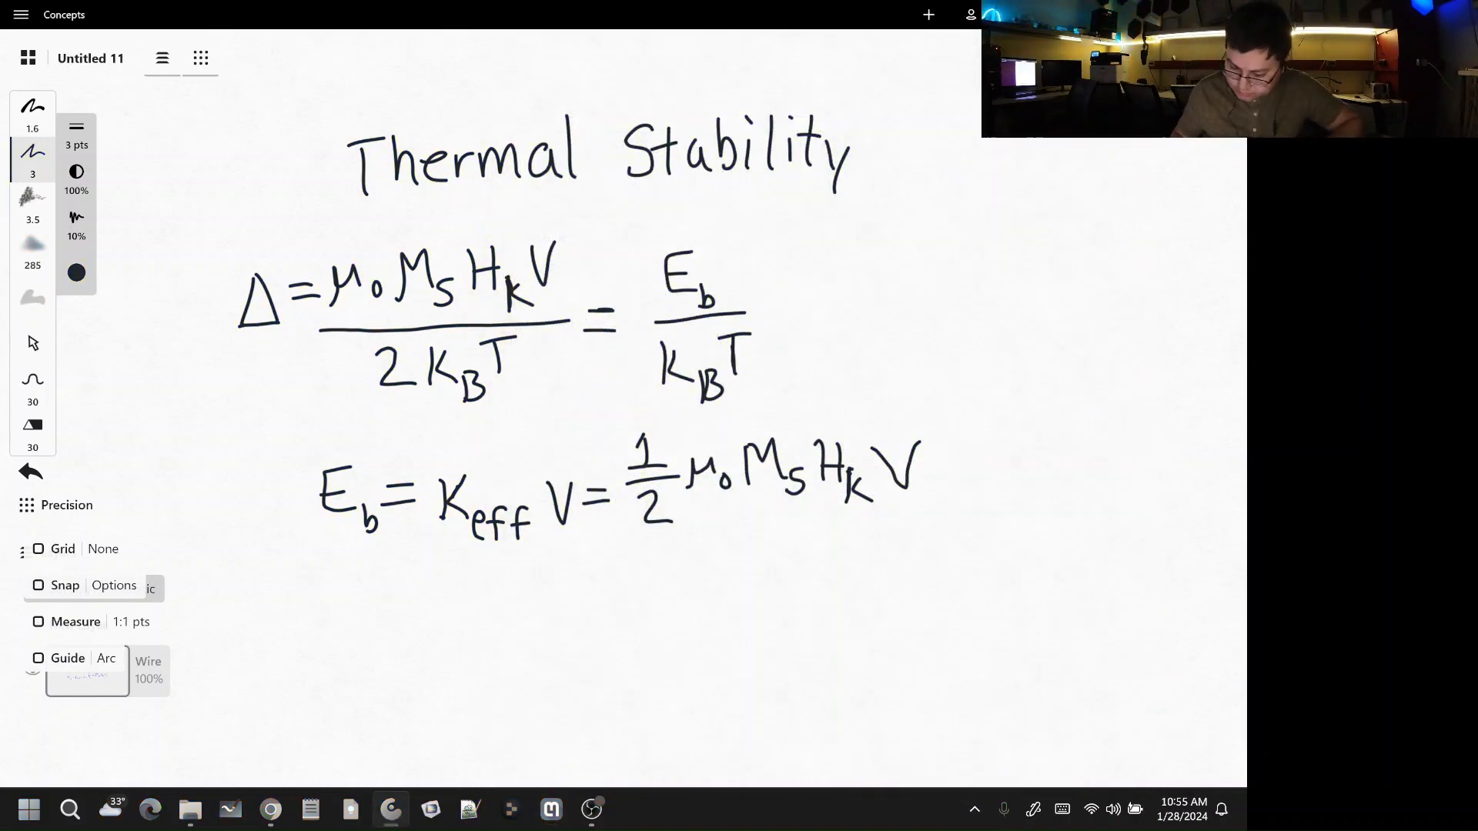
{"action": "left_click_drag", "start_coordinate": [223, 223], "coordinate": [1059, 660]}
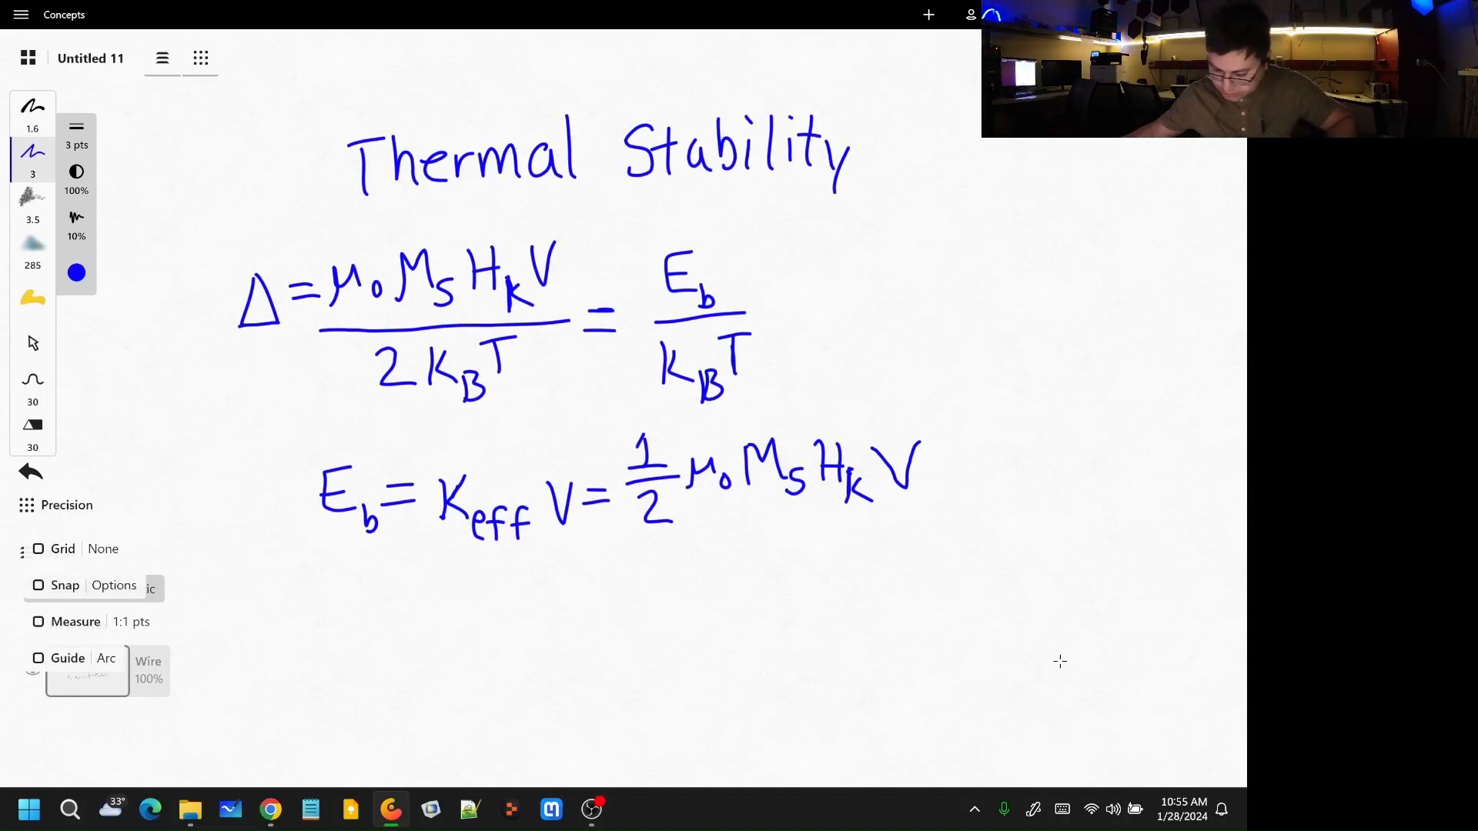
{"action": "left_click", "coordinate": [975, 813]}
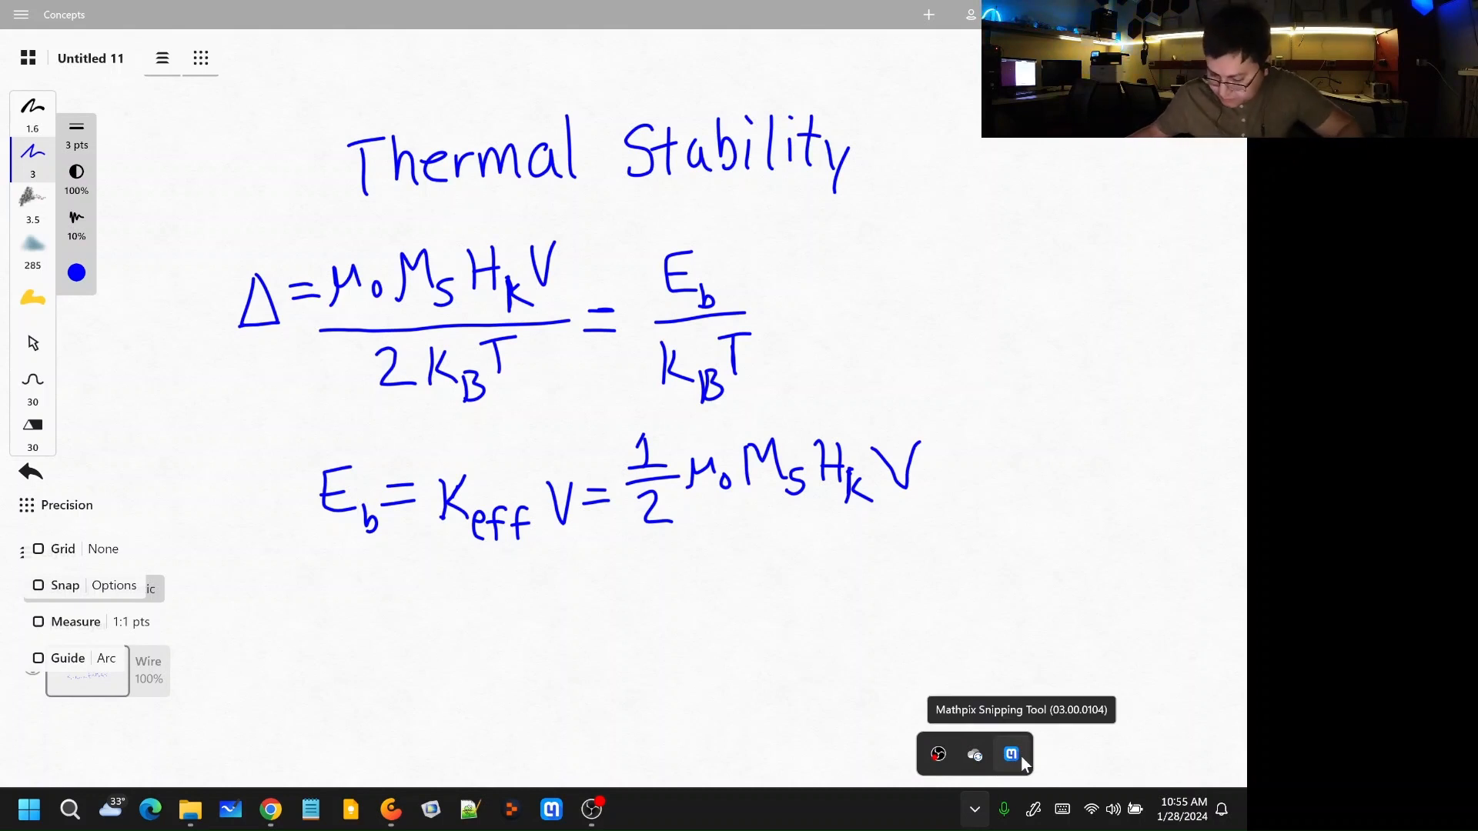
{"action": "left_click", "coordinate": [1011, 754]}
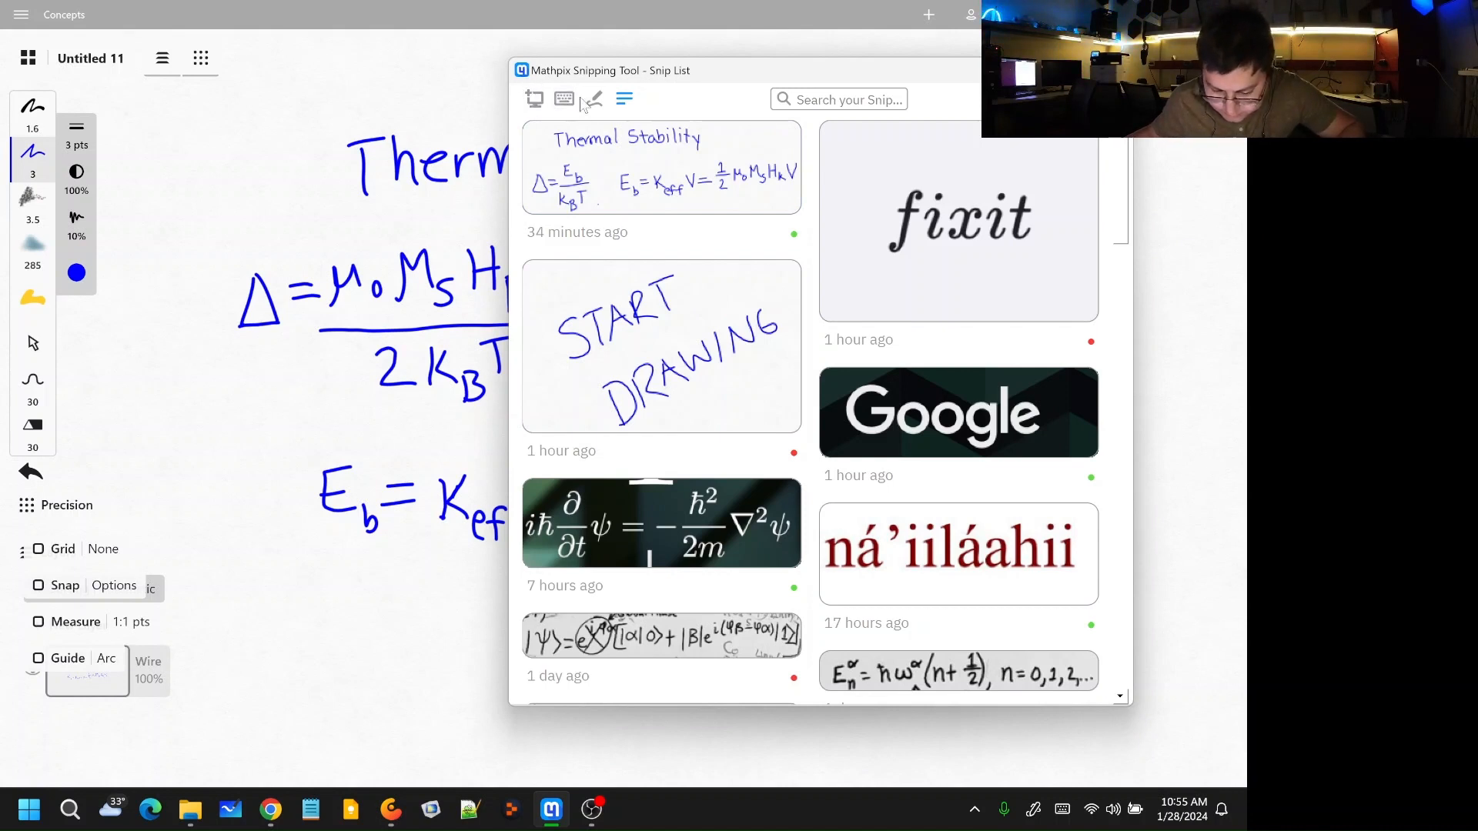
{"action": "left_click", "coordinate": [534, 99]}
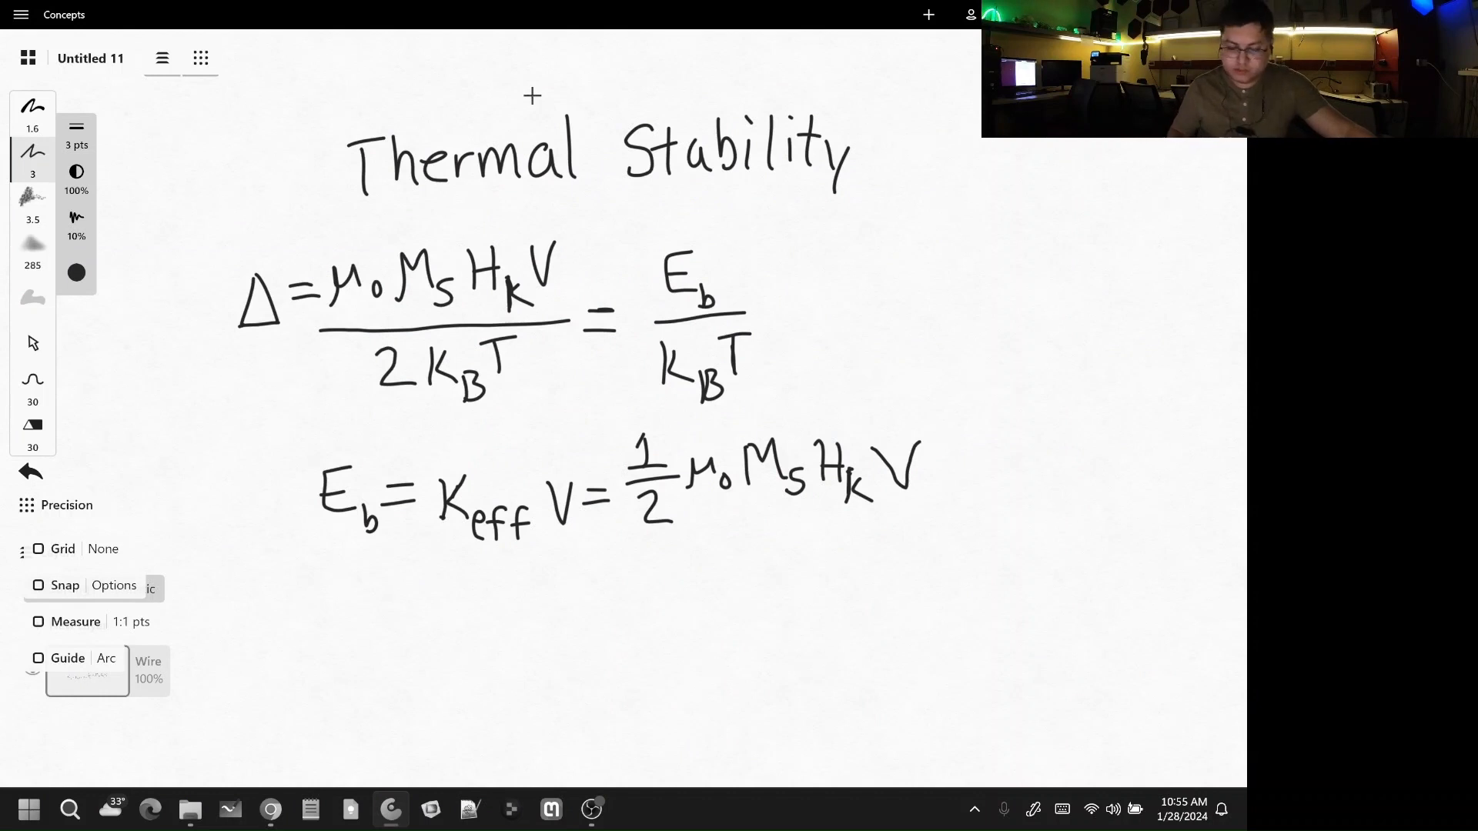
{"action": "left_click_drag", "start_coordinate": [268, 521], "coordinate": [297, 434]}
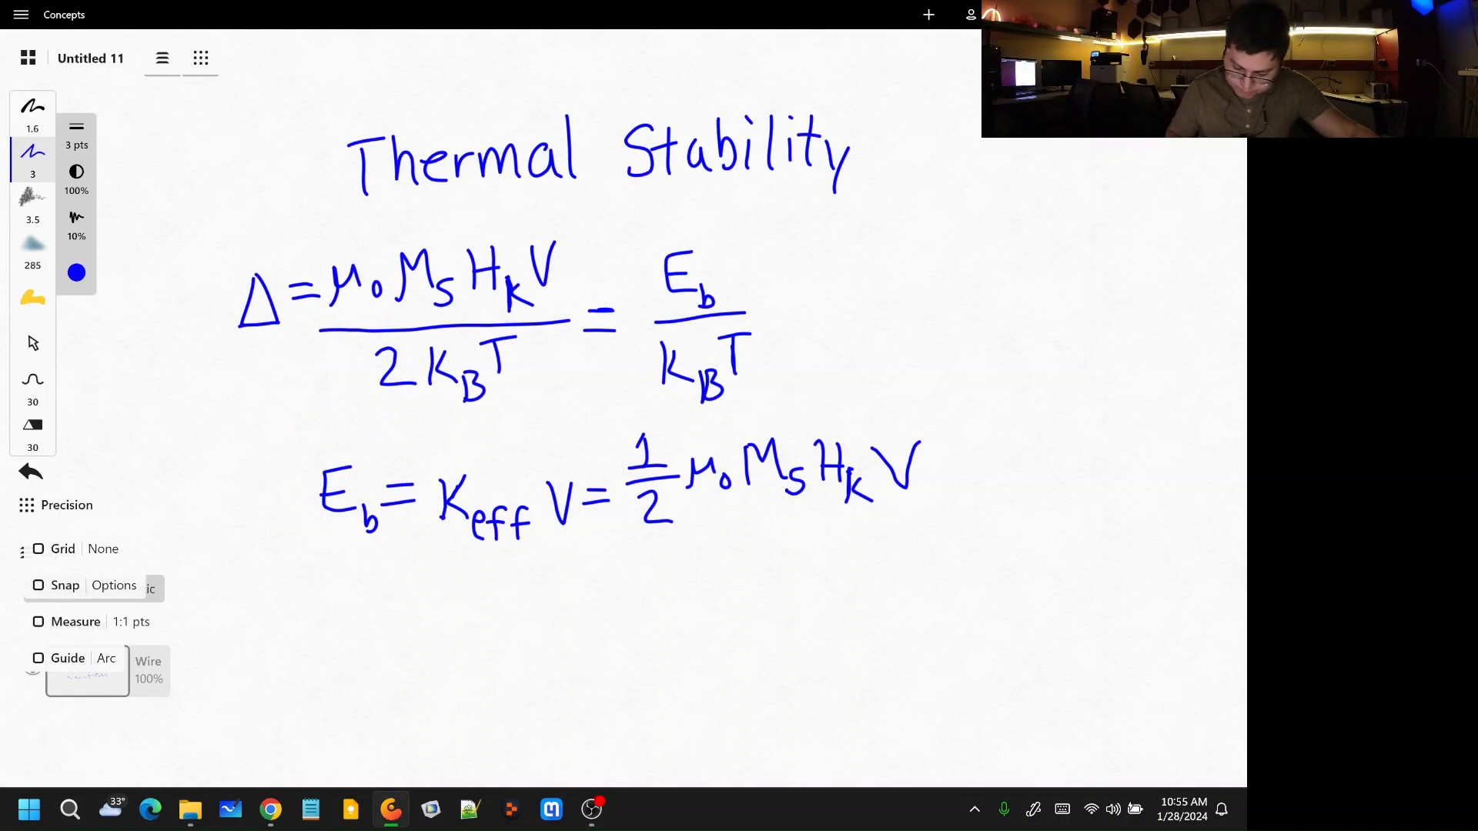
Step: Capture the handwritten Thermal Stability title and both equations in one snip with the Mathpix Snipping Tool
{"action": "left_click", "coordinate": [975, 810]}
{"action": "left_click", "coordinate": [1011, 754]}
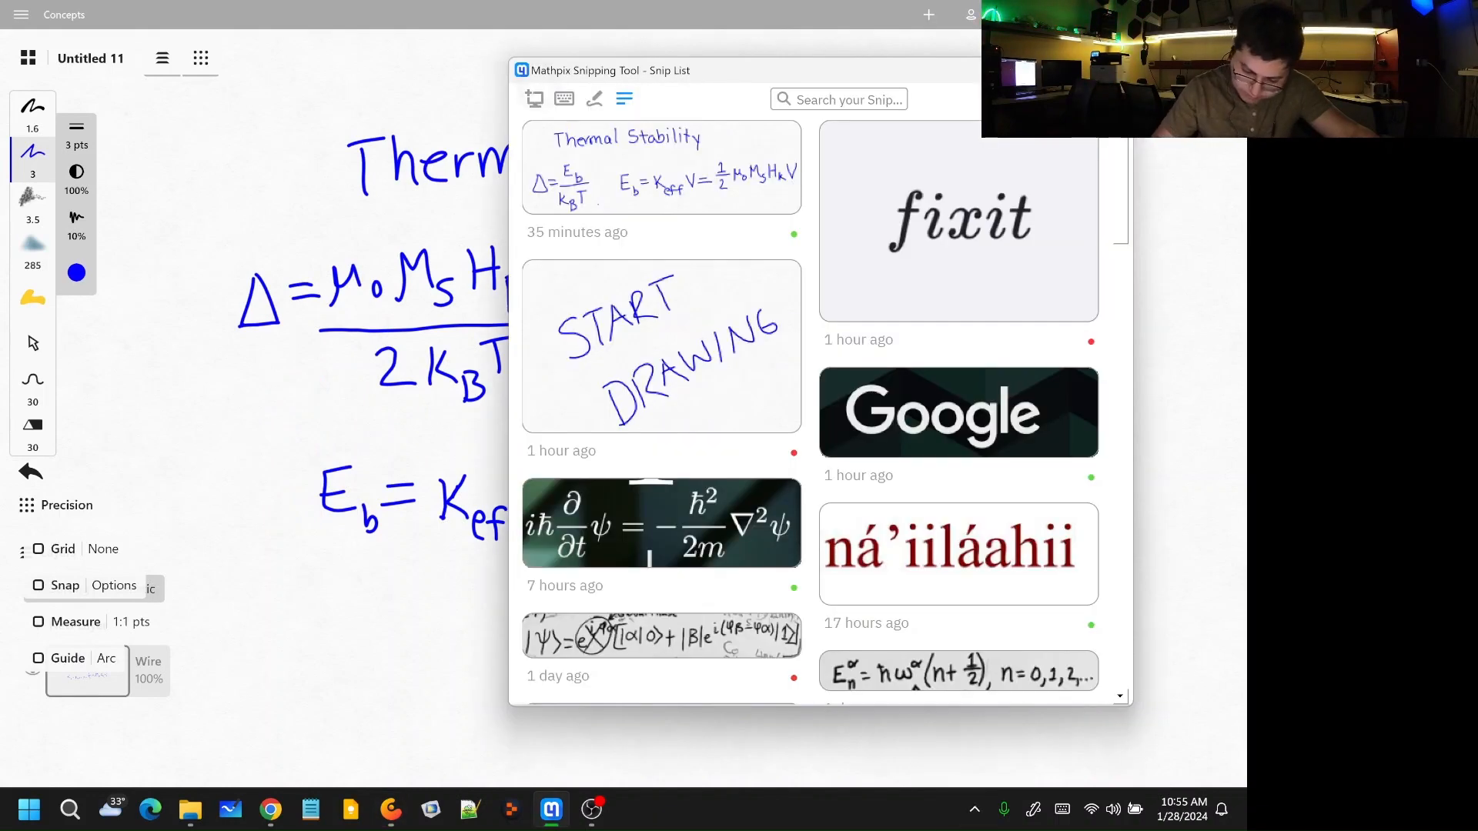
{"action": "left_click", "coordinate": [534, 98]}
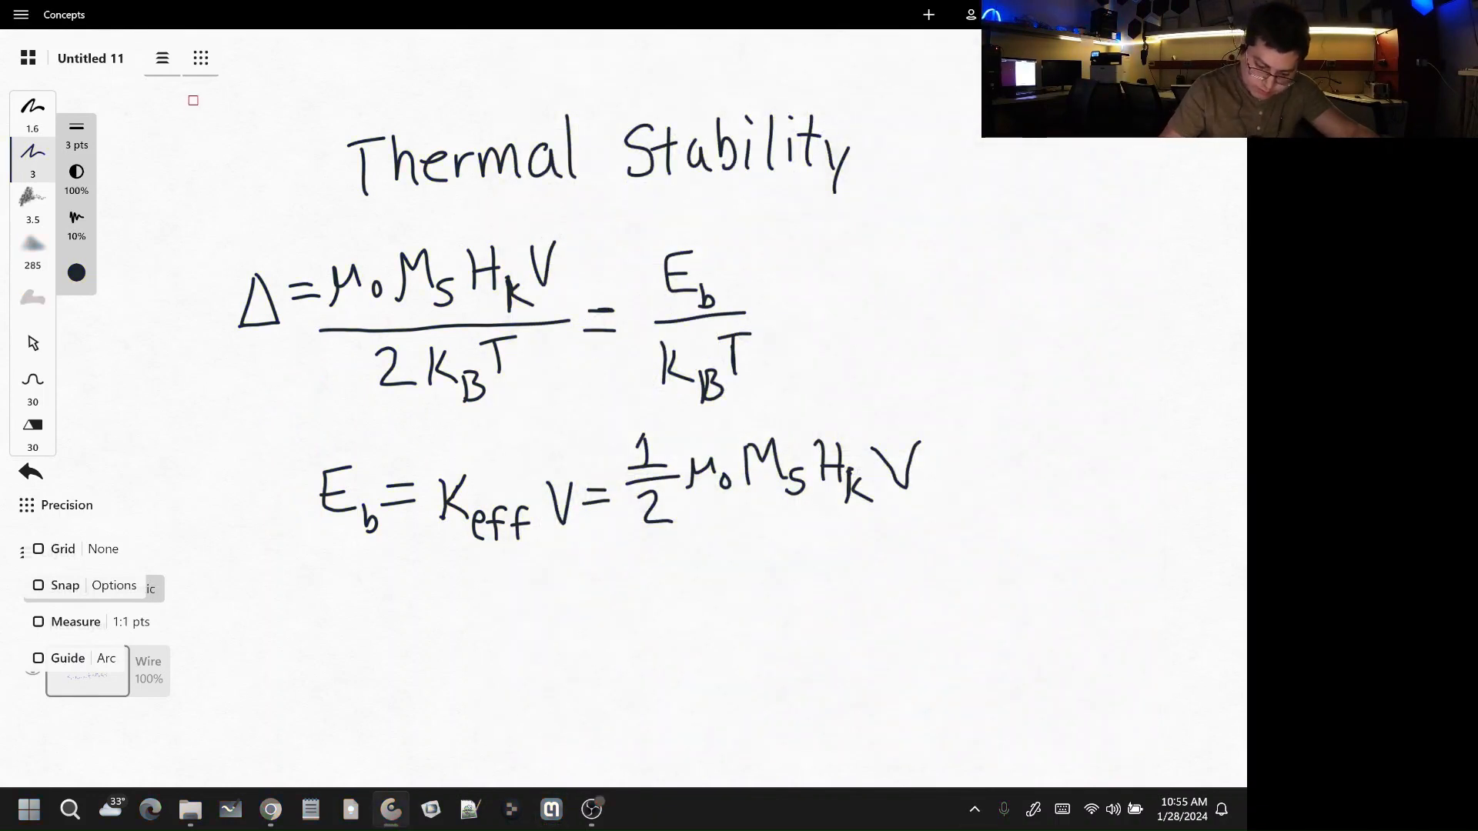
{"action": "left_click_drag", "start_coordinate": [188, 96], "coordinate": [938, 558]}
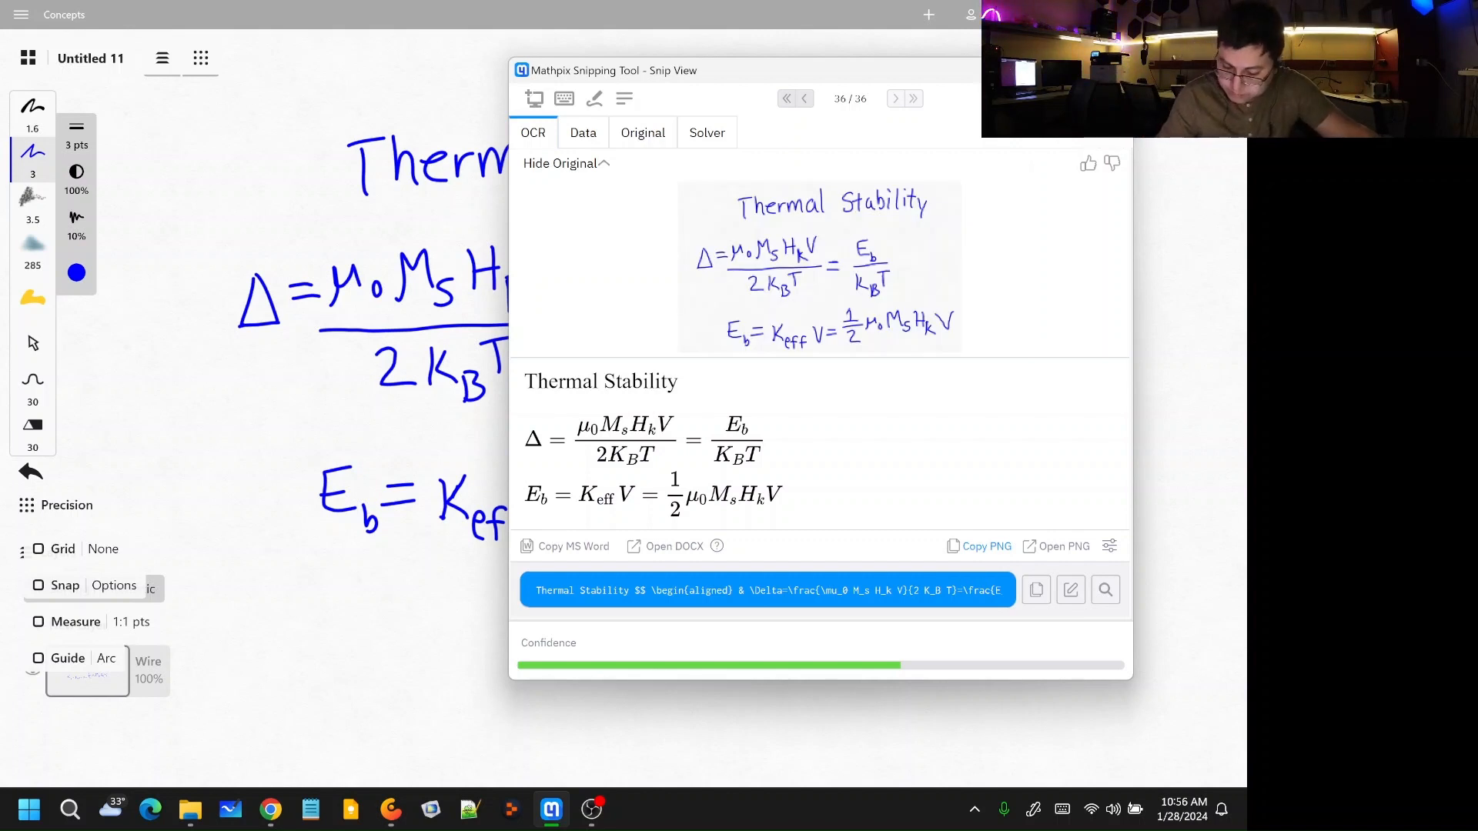
Step: Move the snip result window aside, review the snip's LaTeX source in the editor, and return to the result
{"action": "left_click_drag", "start_coordinate": [732, 70], "coordinate": [369, 156]}
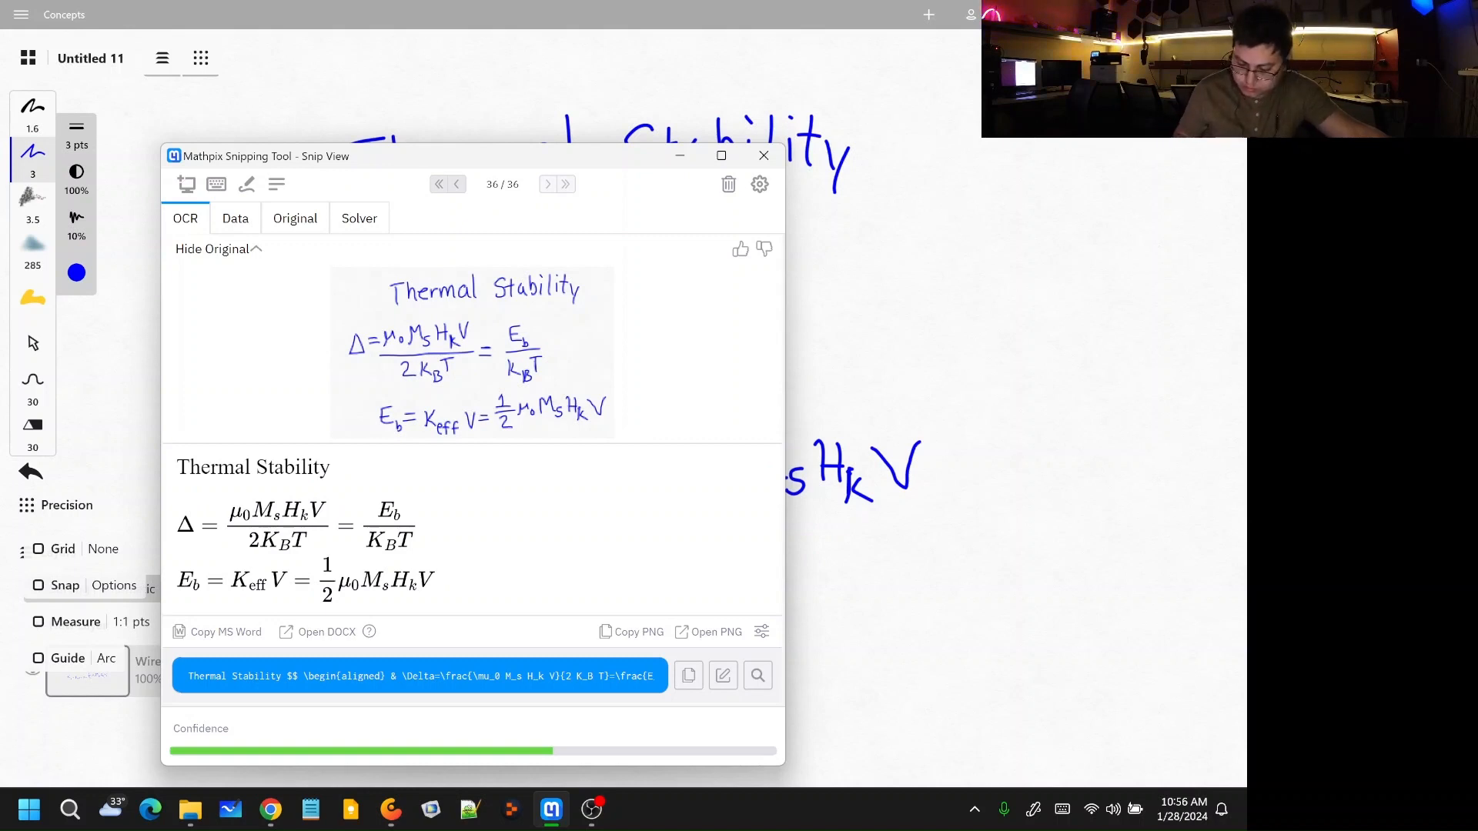
{"action": "left_click", "coordinate": [723, 675]}
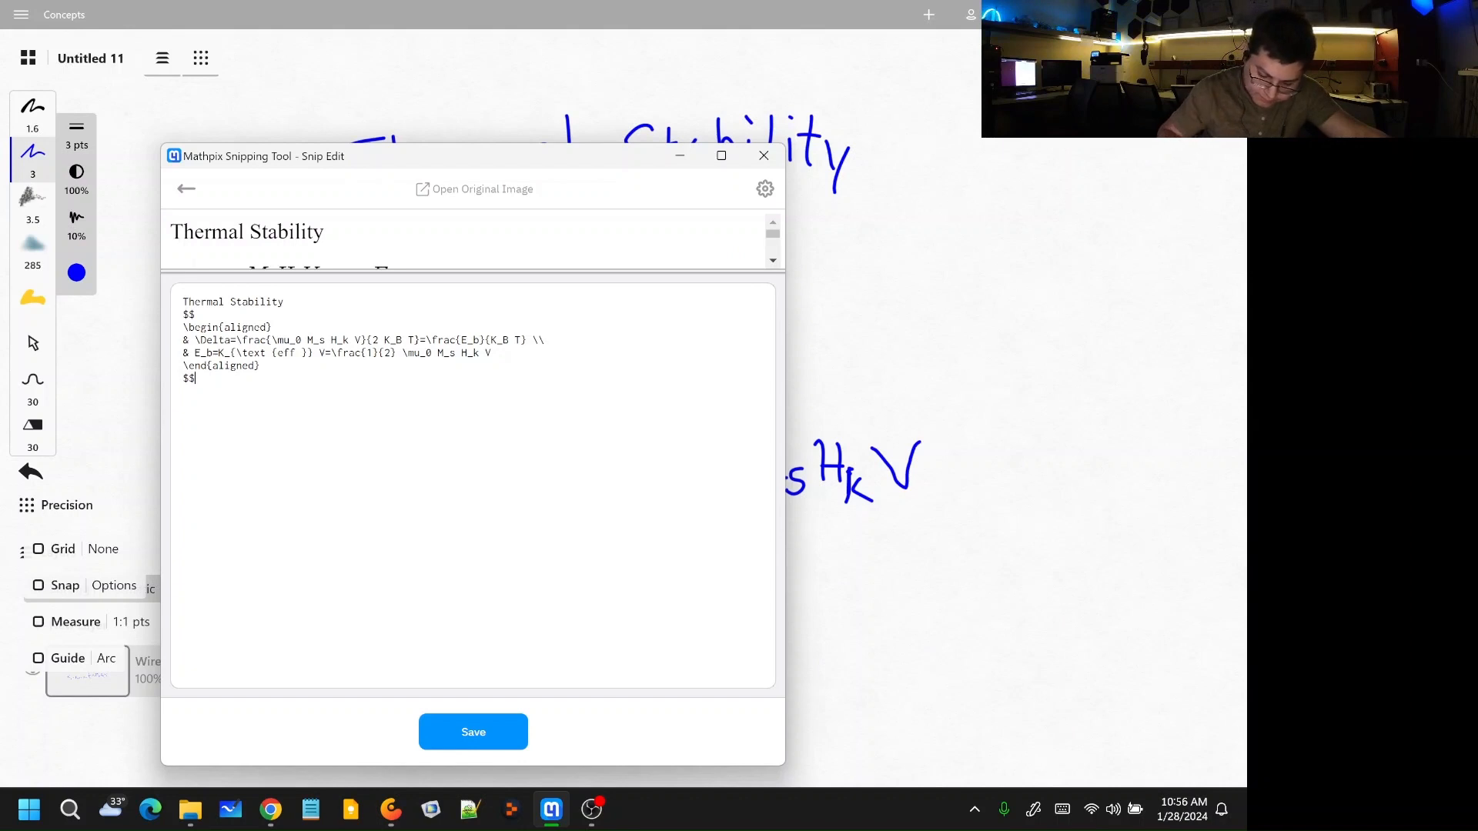
{"action": "left_click", "coordinate": [186, 189]}
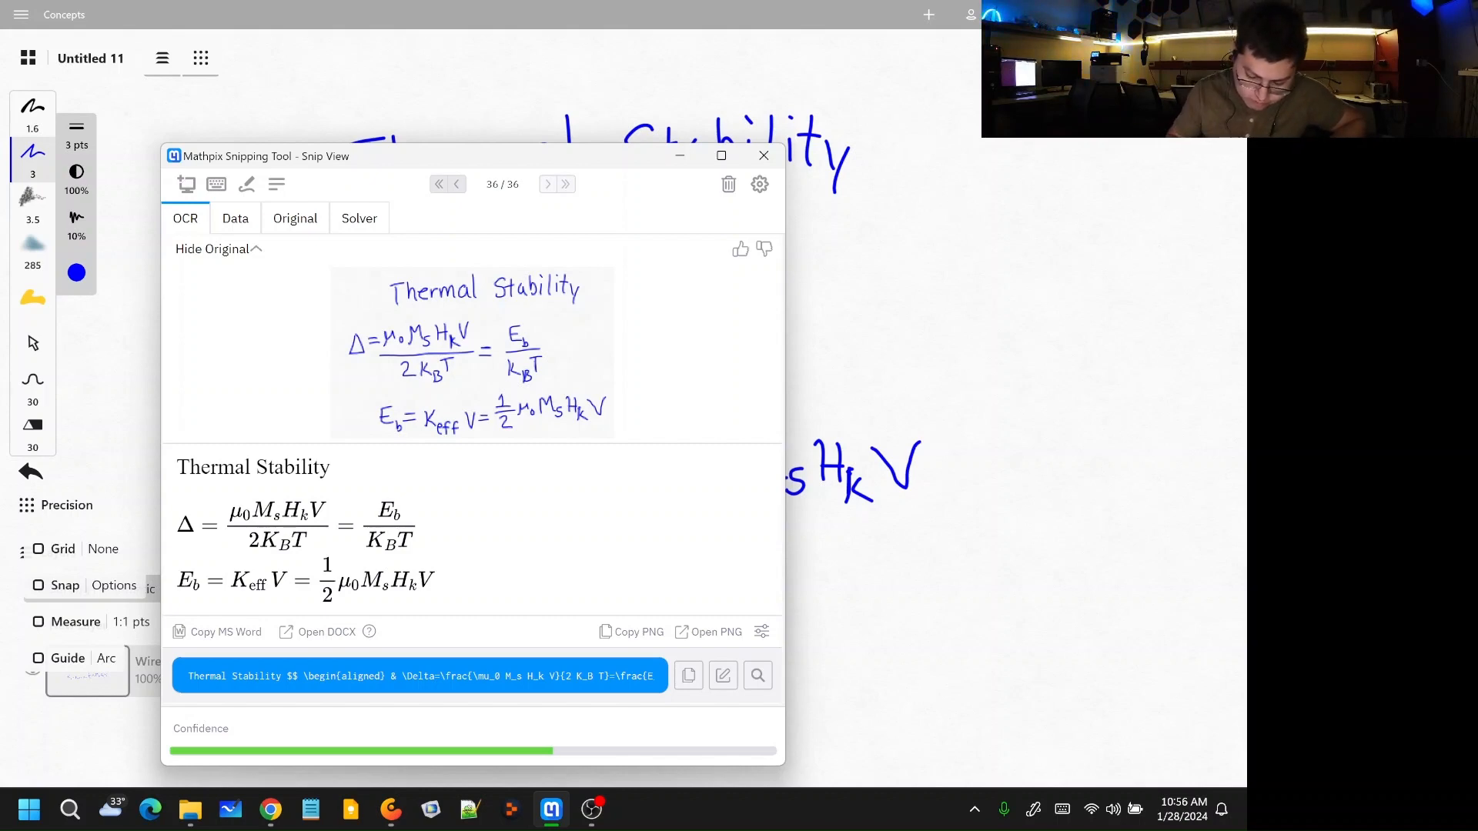
Step: Try the Transparent background in the PNG export settings, set it back to White, and accept the settings
{"action": "left_click", "coordinate": [762, 632]}
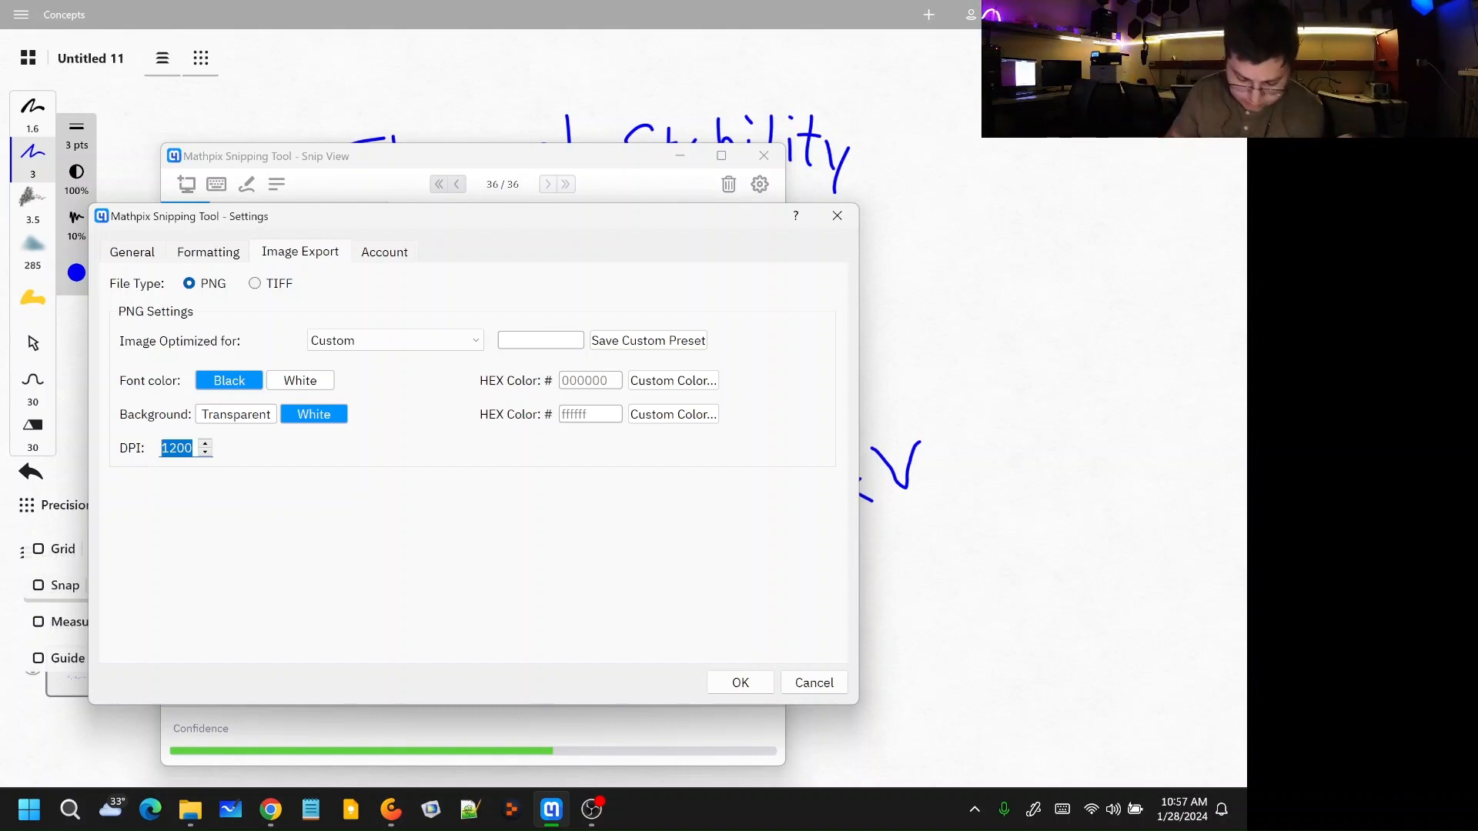
{"action": "left_click", "coordinate": [238, 414]}
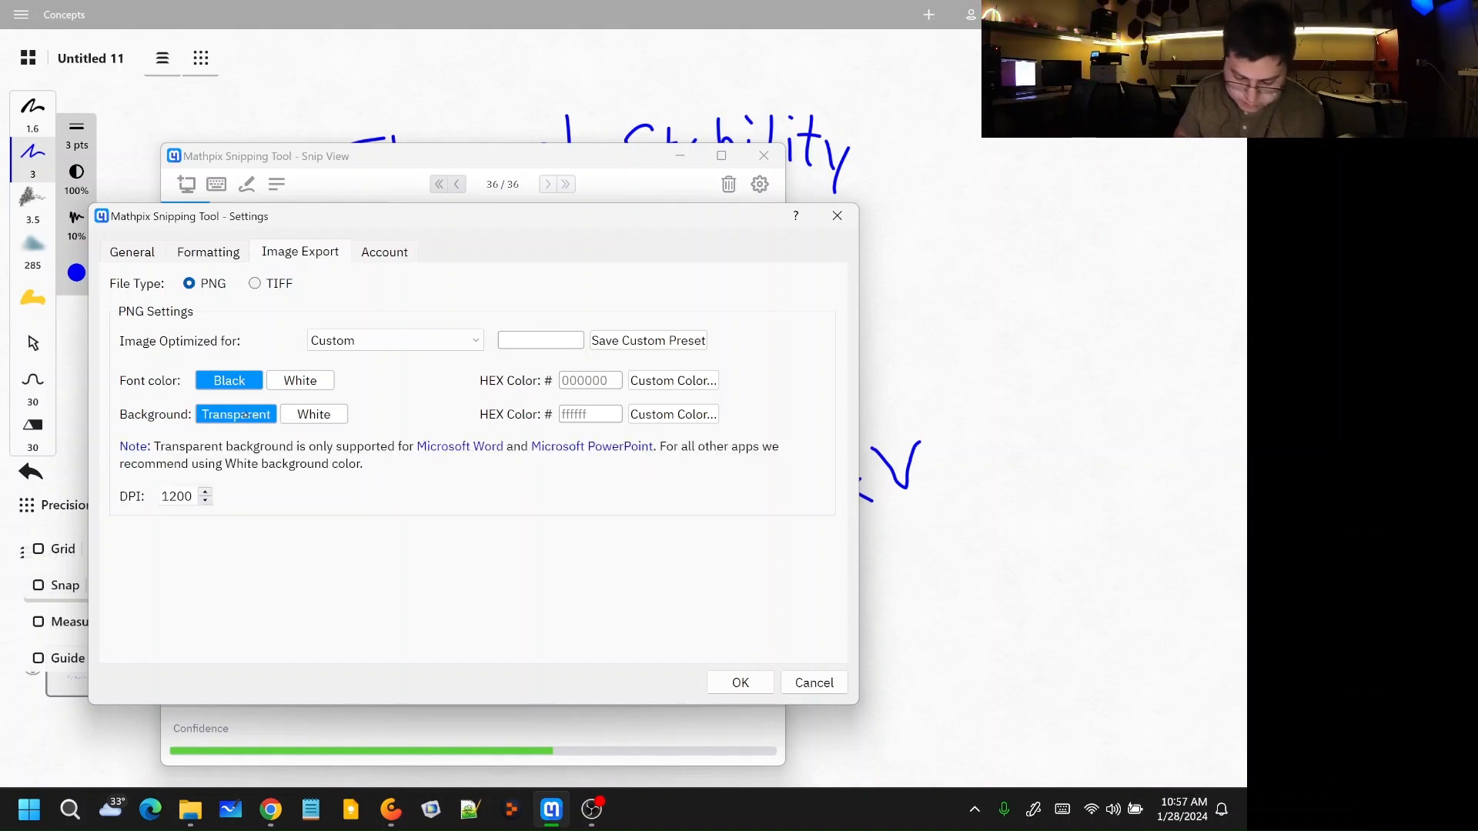
{"action": "left_click", "coordinate": [307, 416]}
{"action": "left_click", "coordinate": [749, 682]}
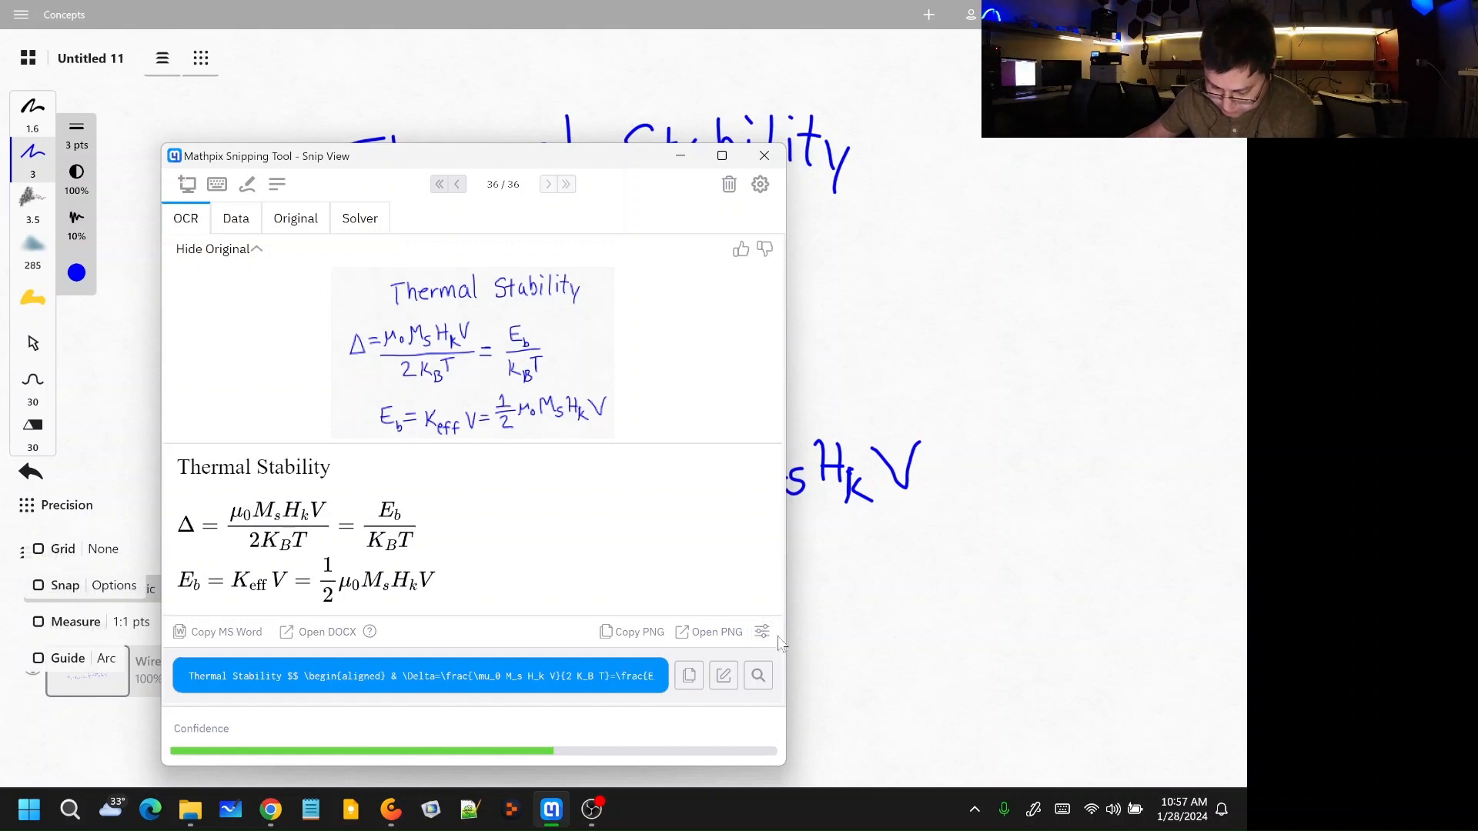
Step: Open the recognized equations as a PNG, examine the image's sharpness up close, and put the image viewer away
{"action": "left_click", "coordinate": [724, 636]}
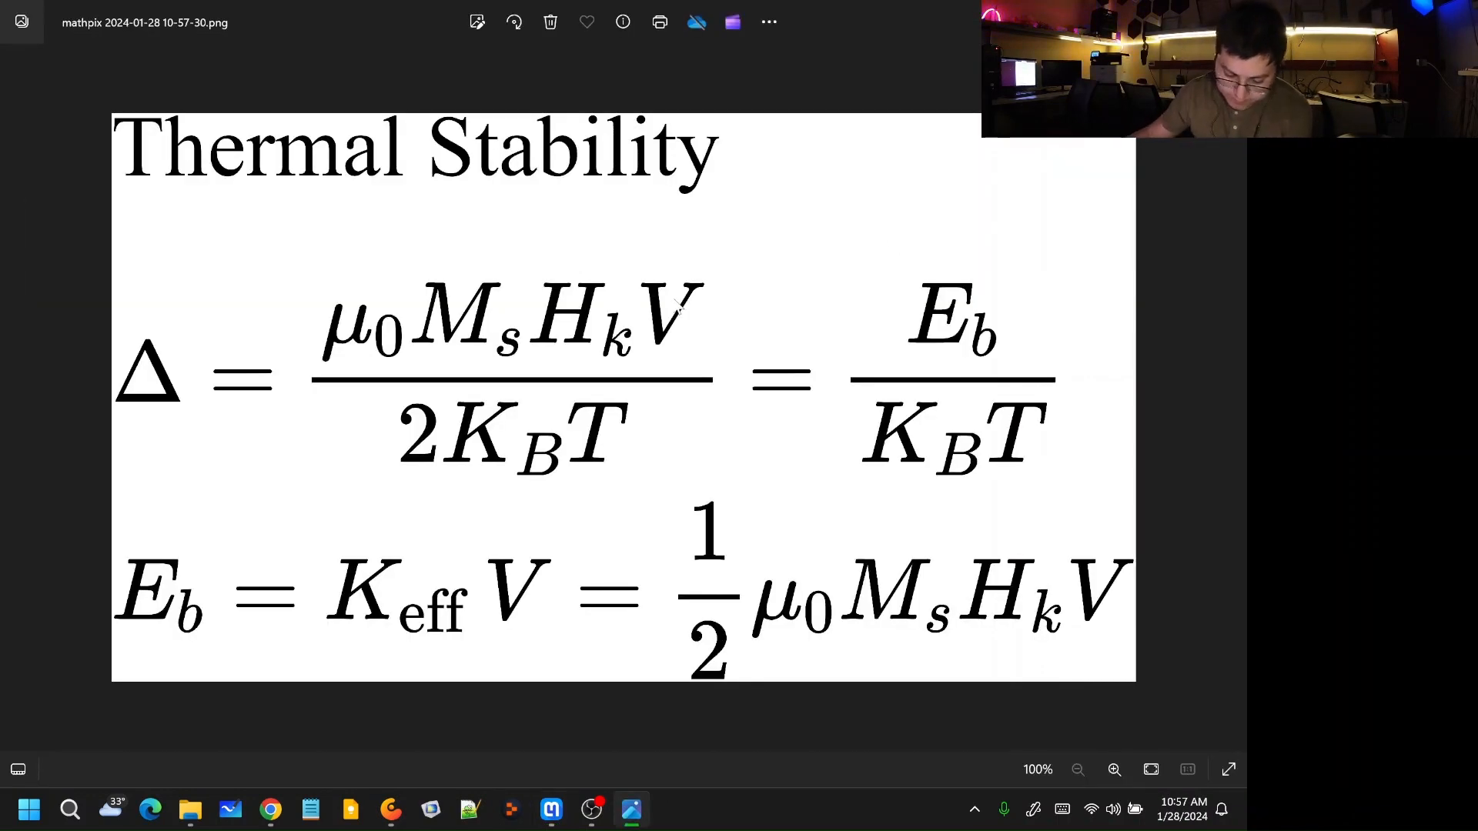
{"action": "scroll", "coordinate": [642, 408], "scroll_direction": "up", "scroll_amount": 6}
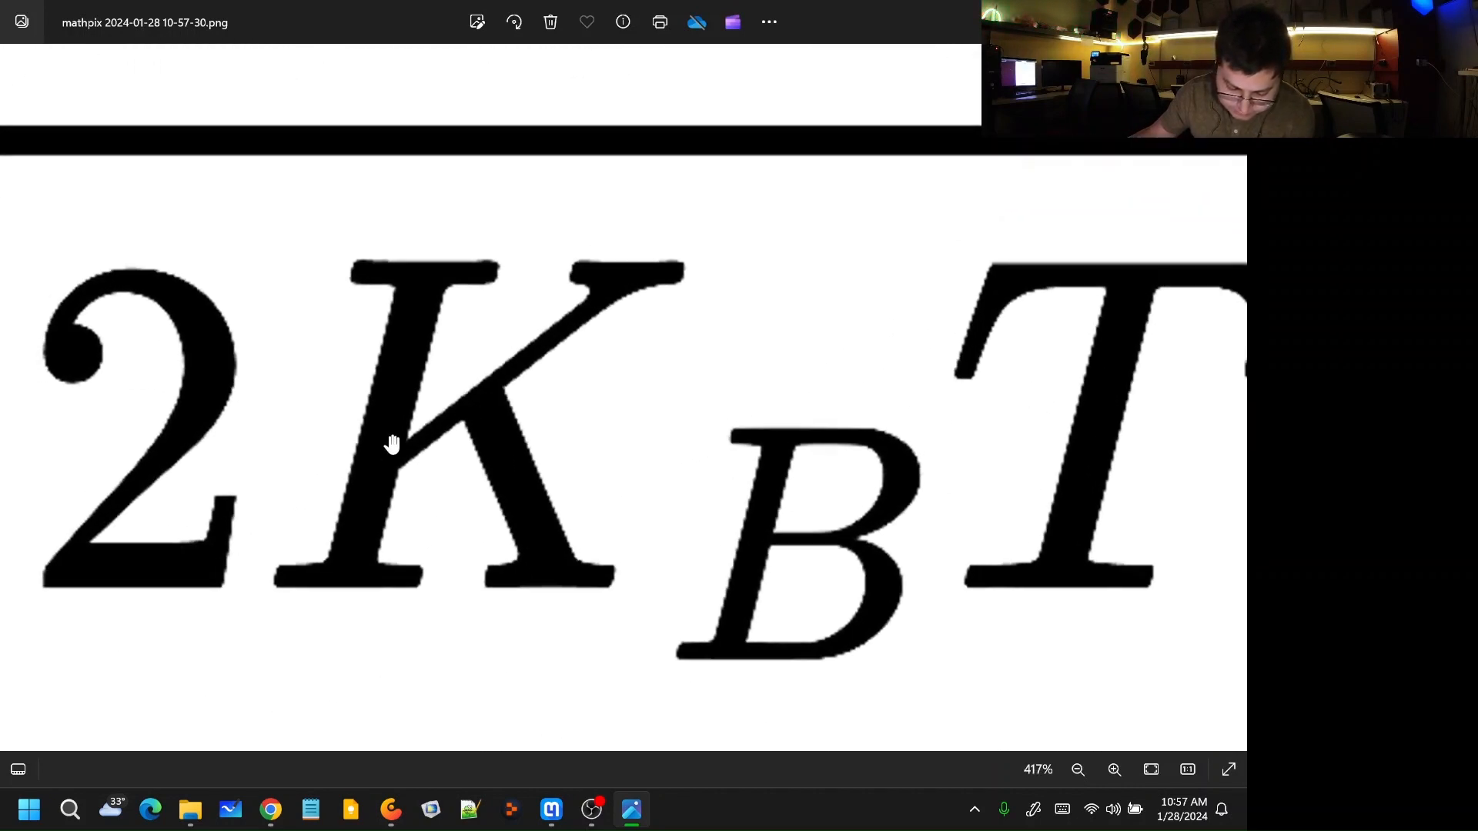
{"action": "scroll", "coordinate": [393, 444], "scroll_direction": "down", "scroll_amount": 6}
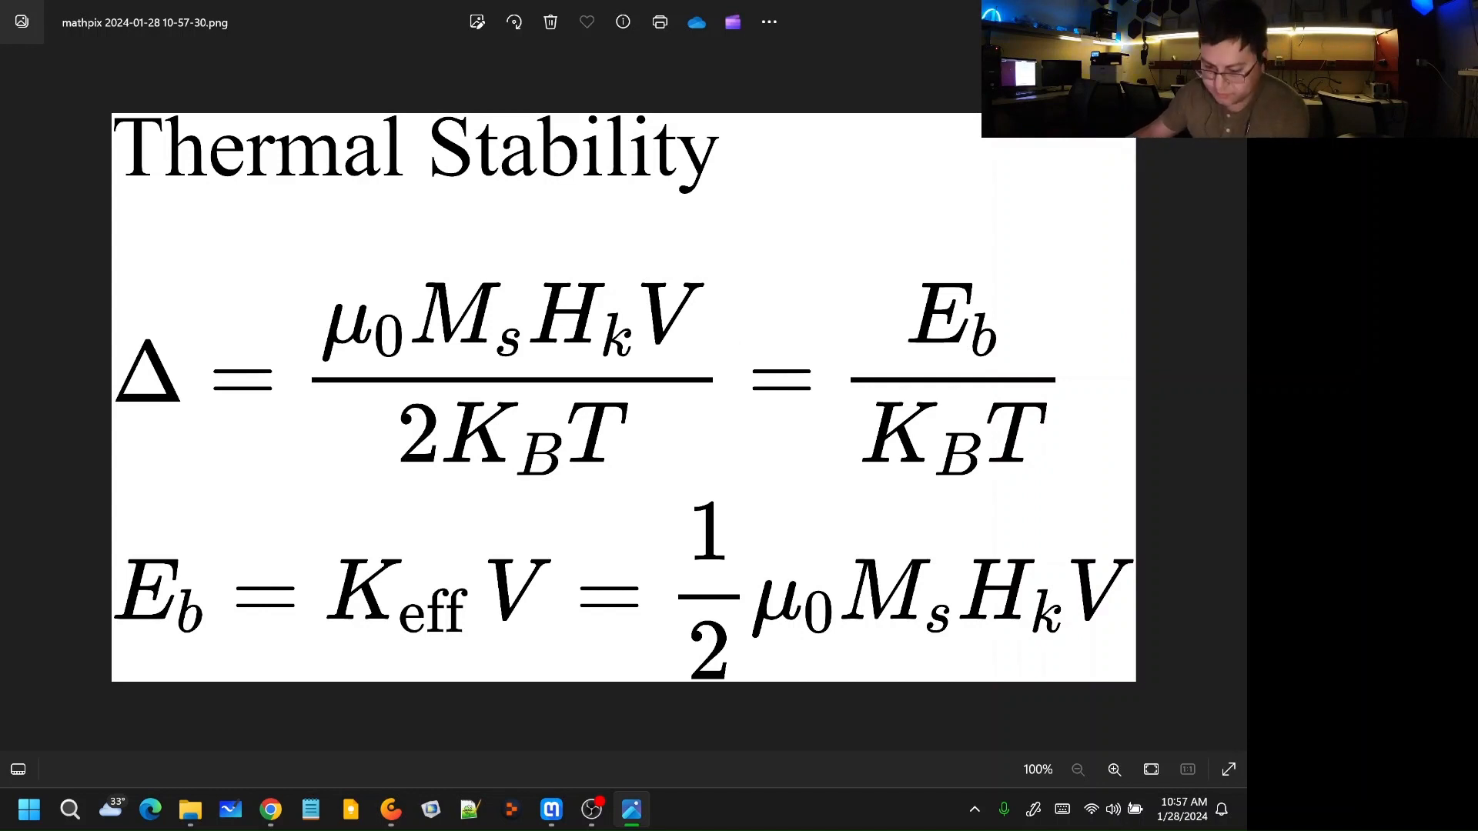
{"action": "left_click", "coordinate": [1144, 15]}
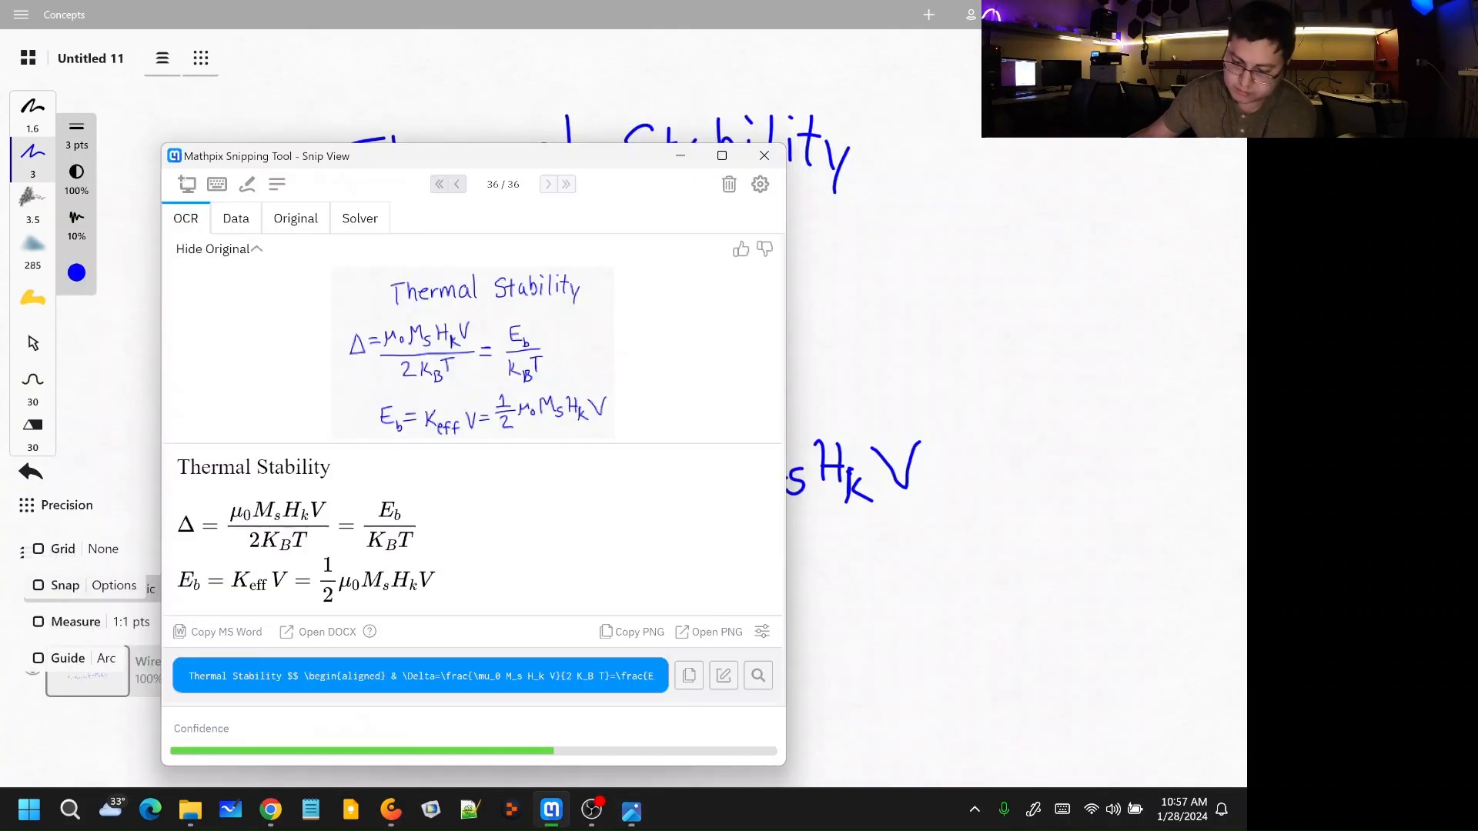
Step: Open the snip as a DOCX in Word, inspect the editable equations and title text, and close the document
{"action": "left_click_drag", "start_coordinate": [560, 158], "coordinate": [664, 57]}
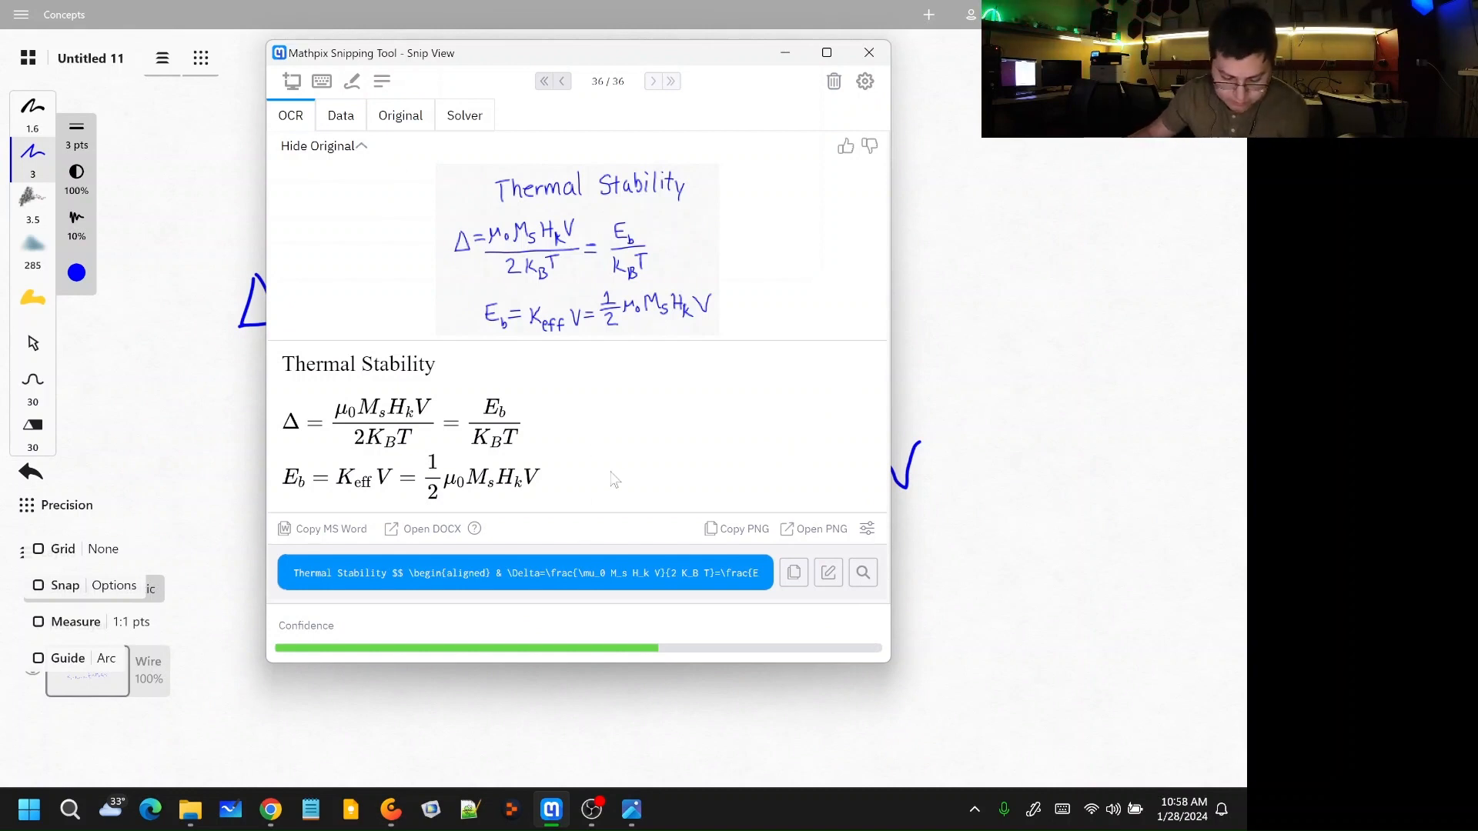
{"action": "left_click", "coordinate": [428, 538]}
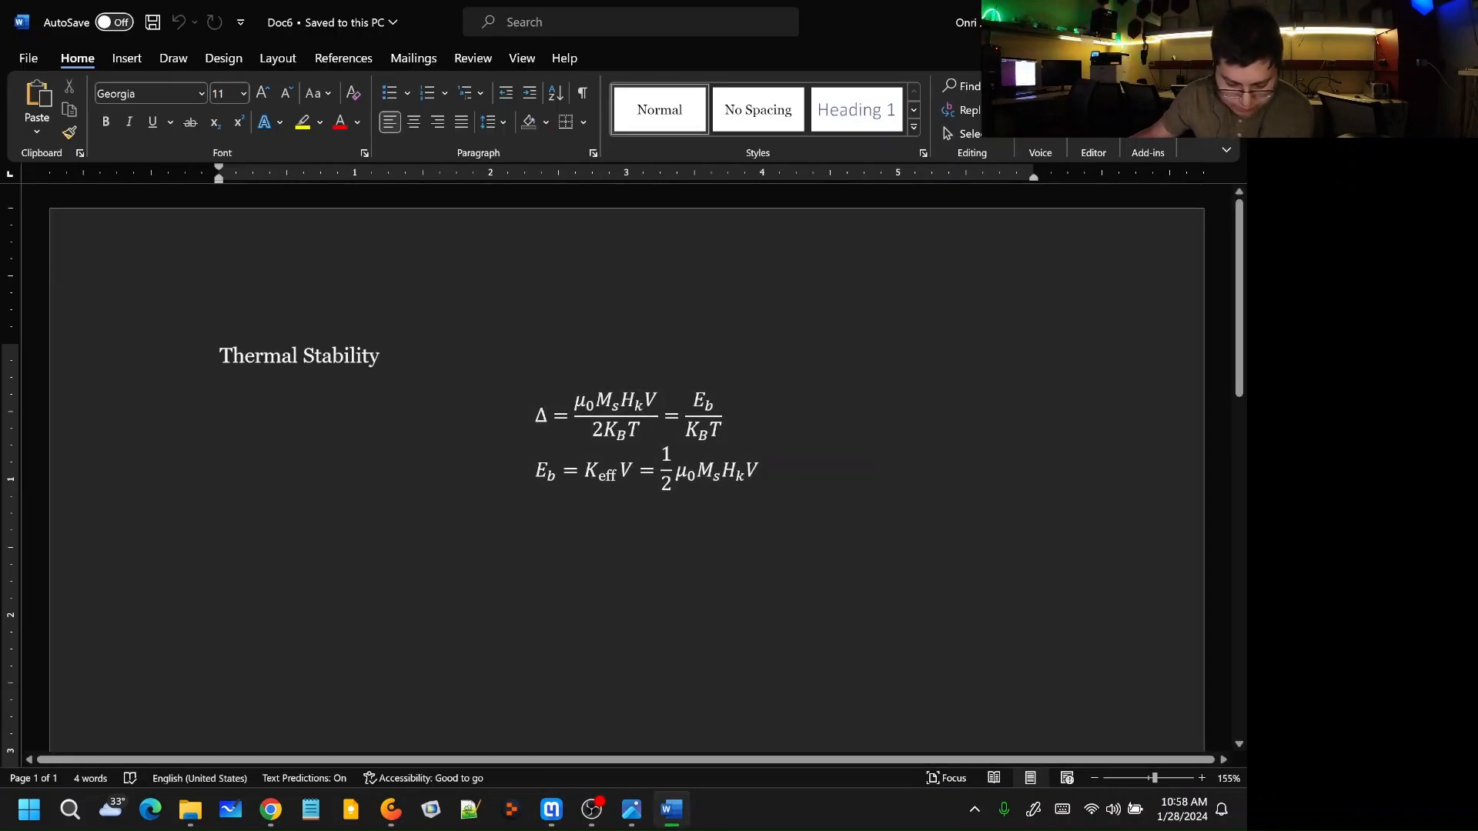
{"action": "left_click", "coordinate": [614, 429]}
{"action": "key", "text": "Down"}
{"action": "key", "text": "Down"}
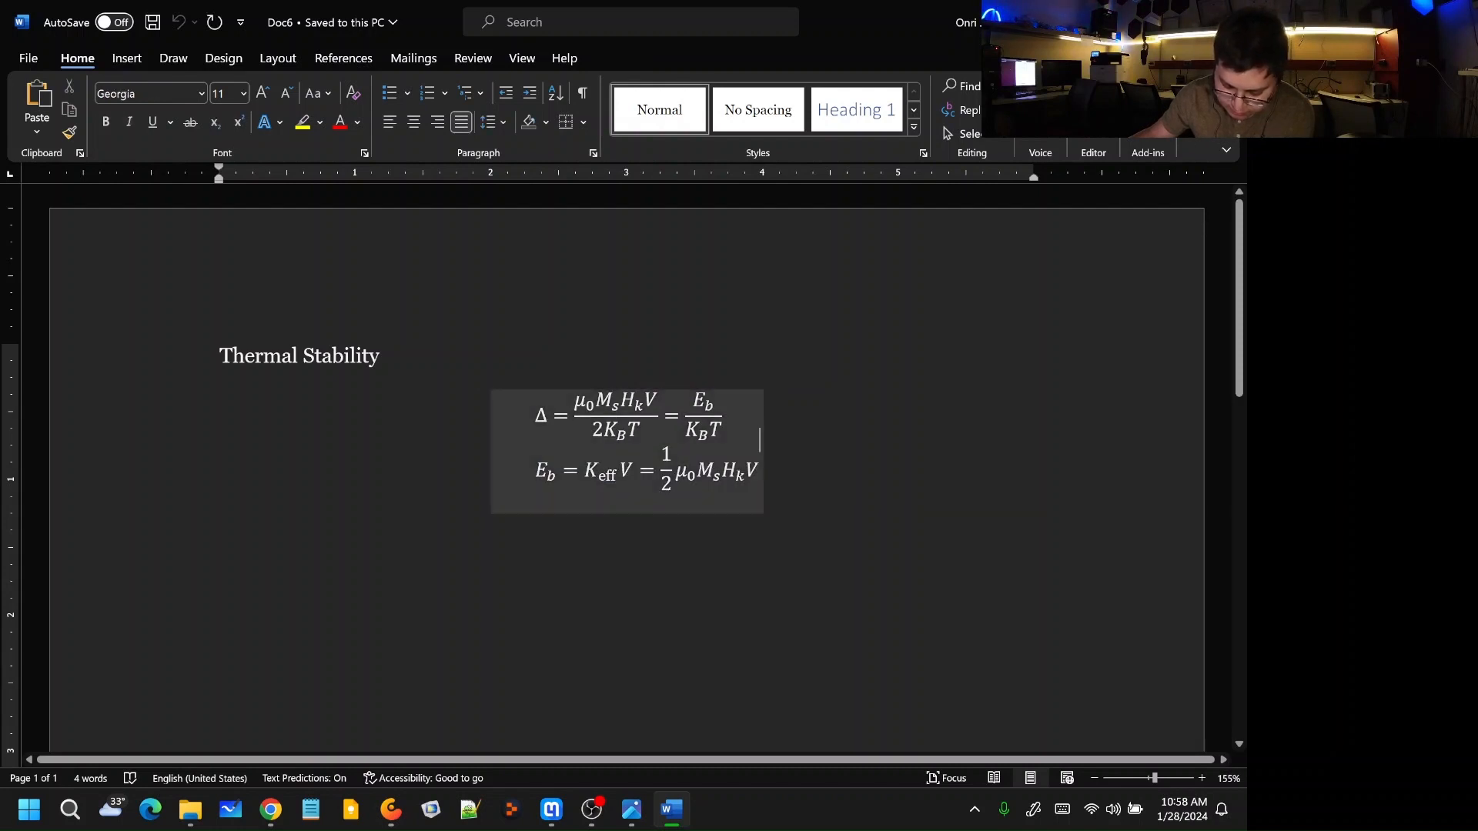
{"action": "left_click", "coordinate": [381, 356]}
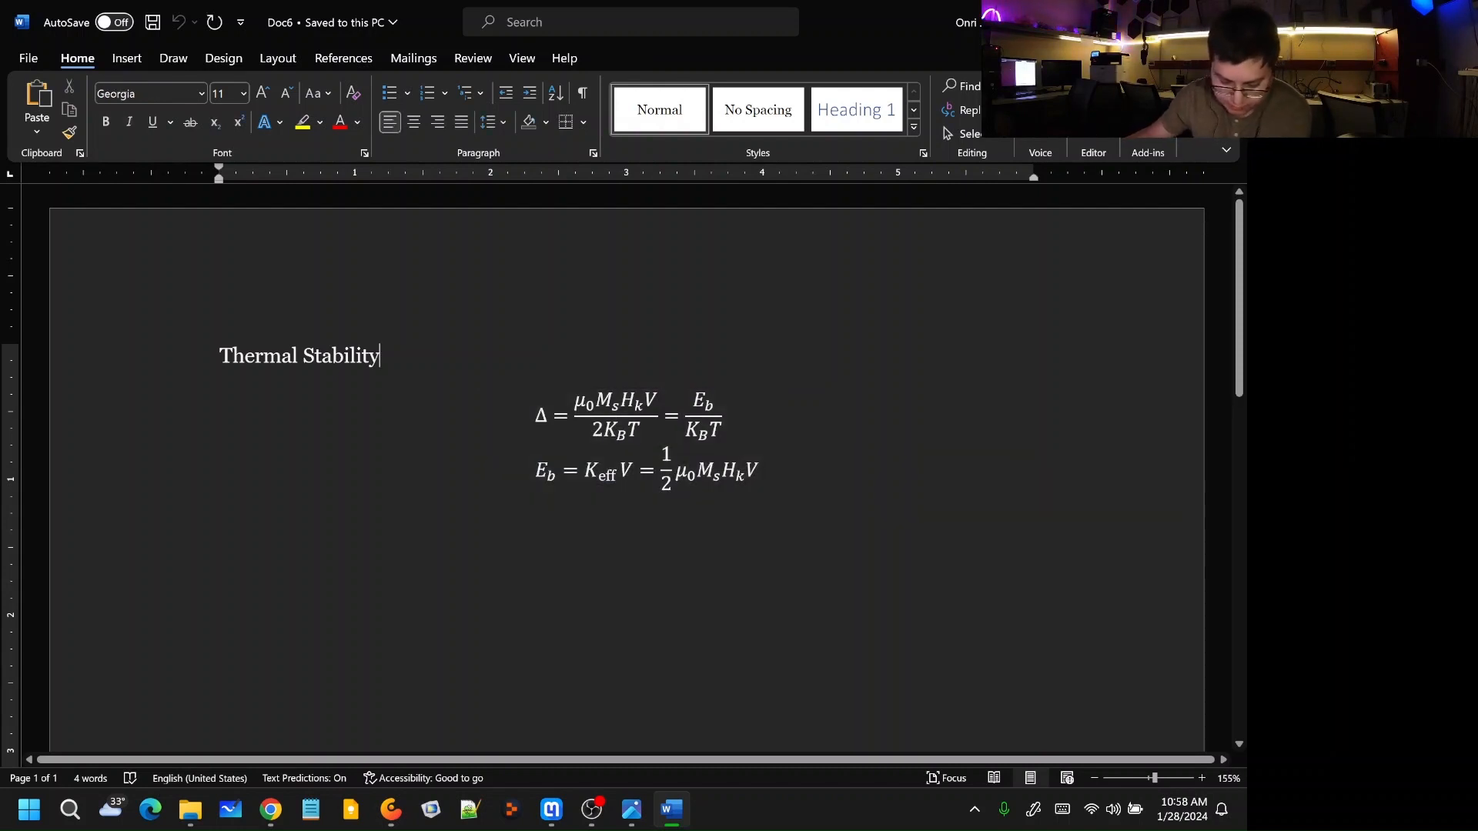
{"action": "key", "text": "alt+F4"}
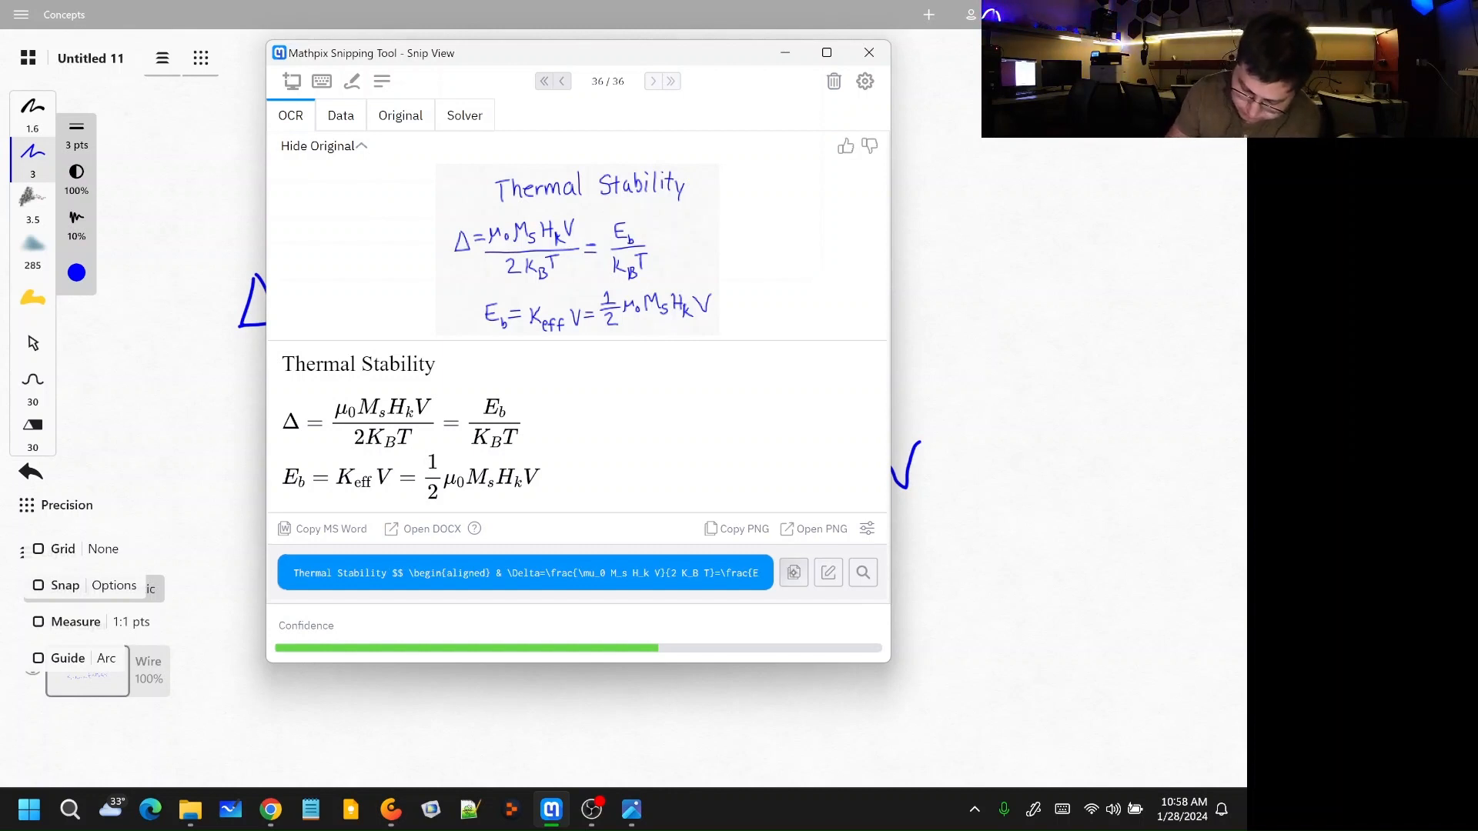
Step: Copy the snip's LaTeX code and open the Overleaf site in Chrome
{"action": "left_click", "coordinate": [800, 573]}
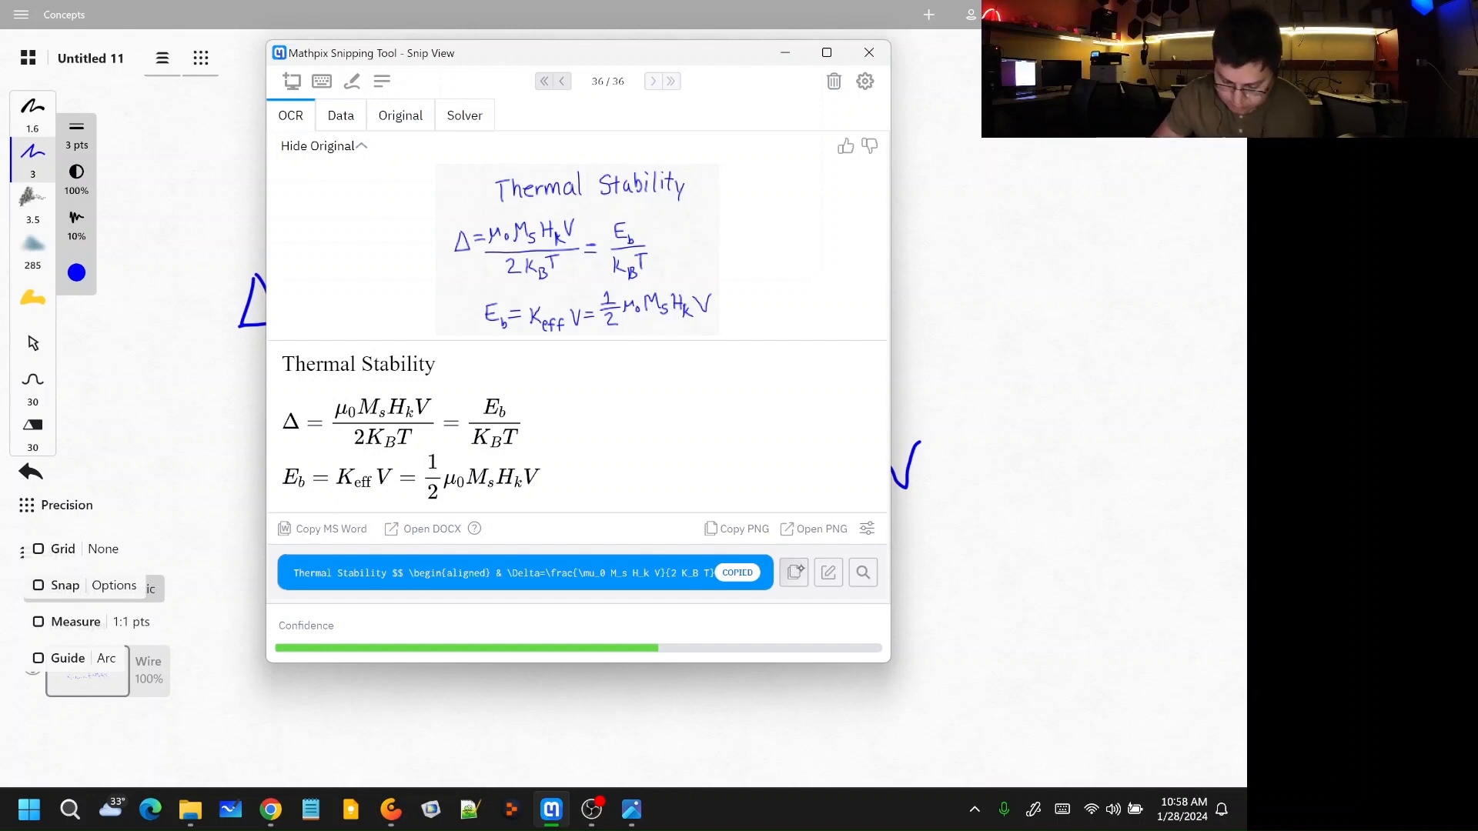
{"action": "left_click", "coordinate": [270, 809]}
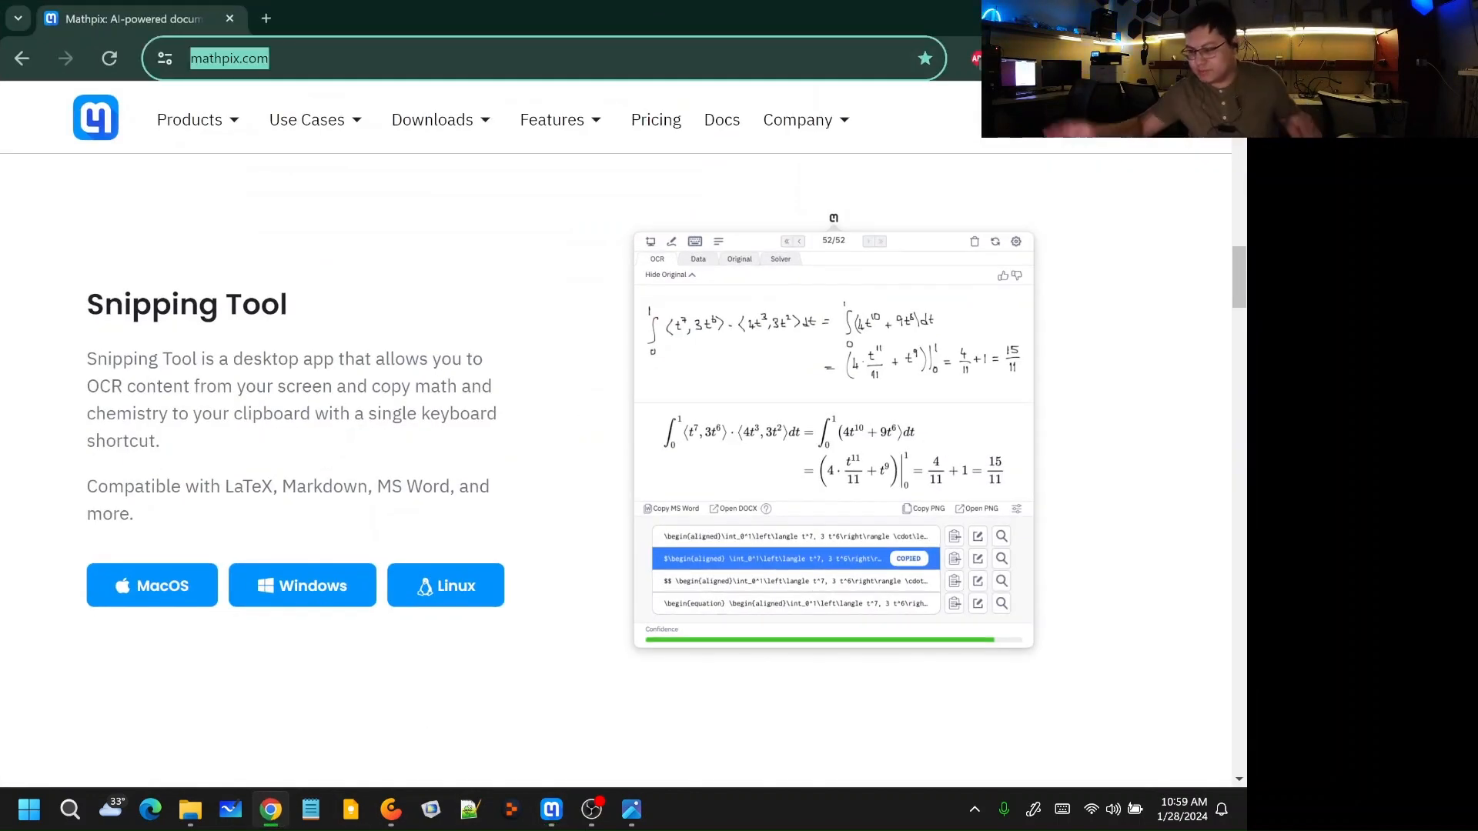
{"action": "type", "text": "over"}
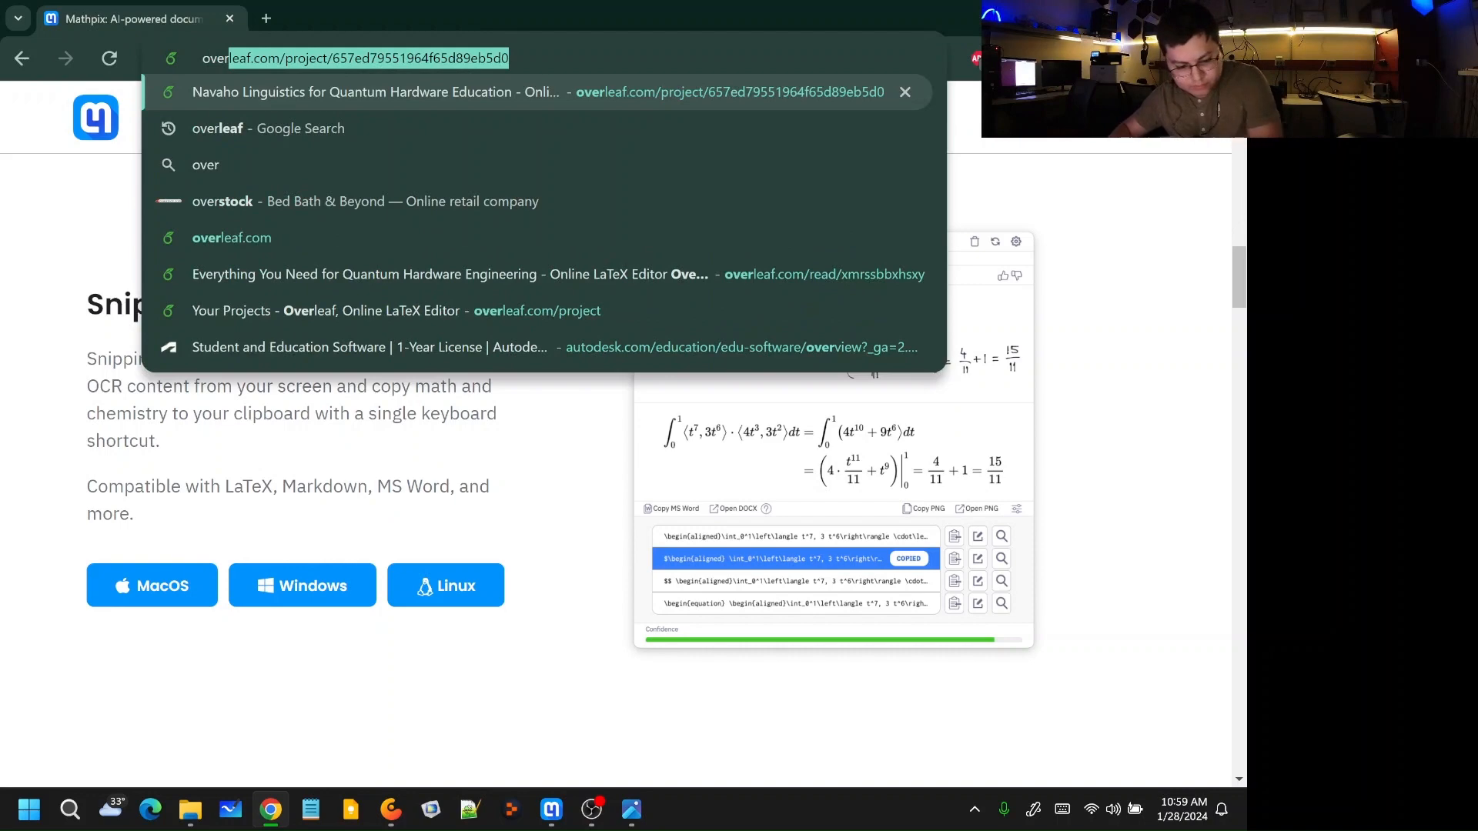
{"action": "left_click", "coordinate": [699, 237]}
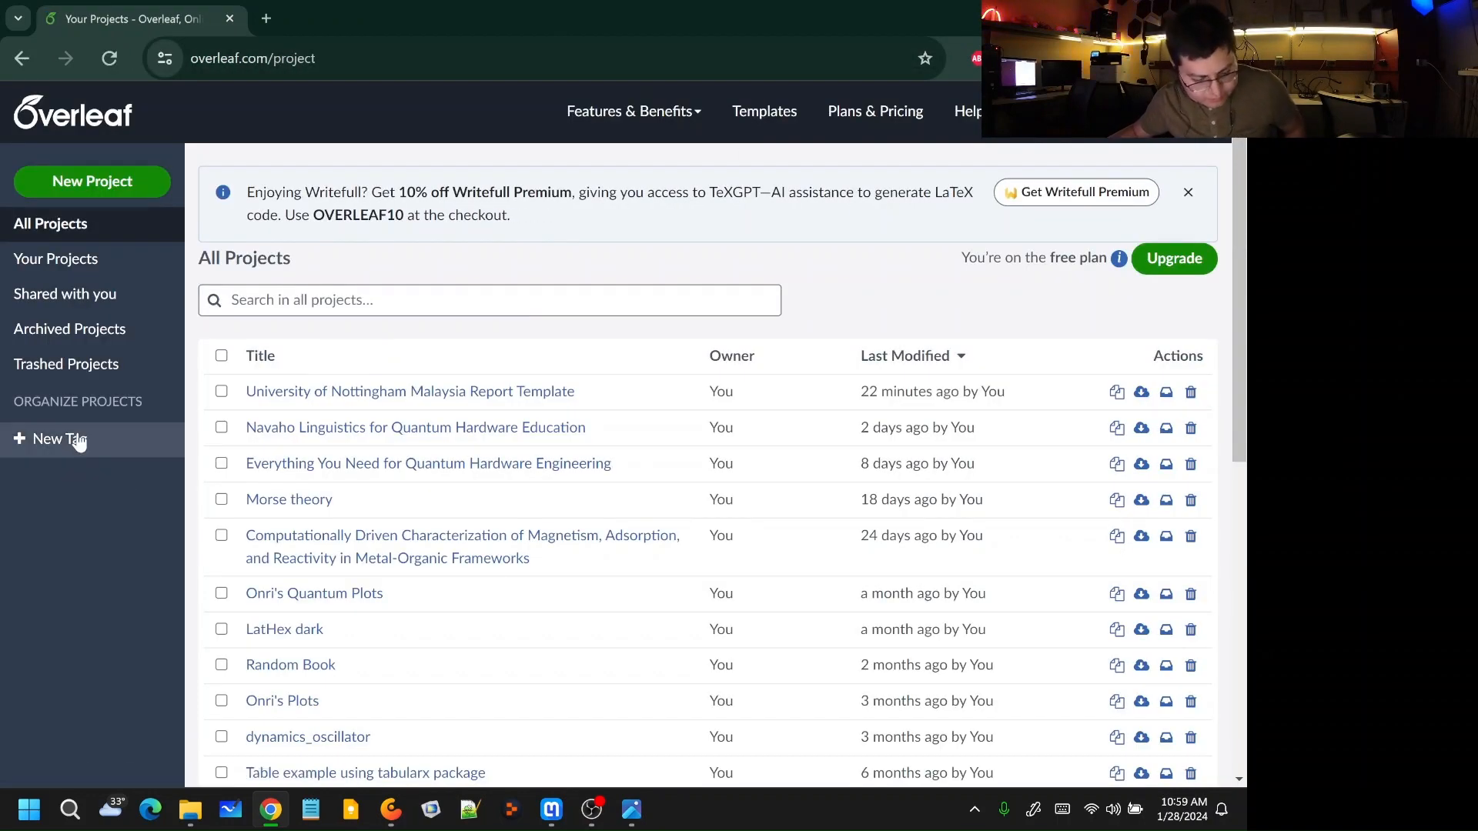
Step: Create a new blank Overleaf project named Mathpix
{"action": "left_click", "coordinate": [121, 183]}
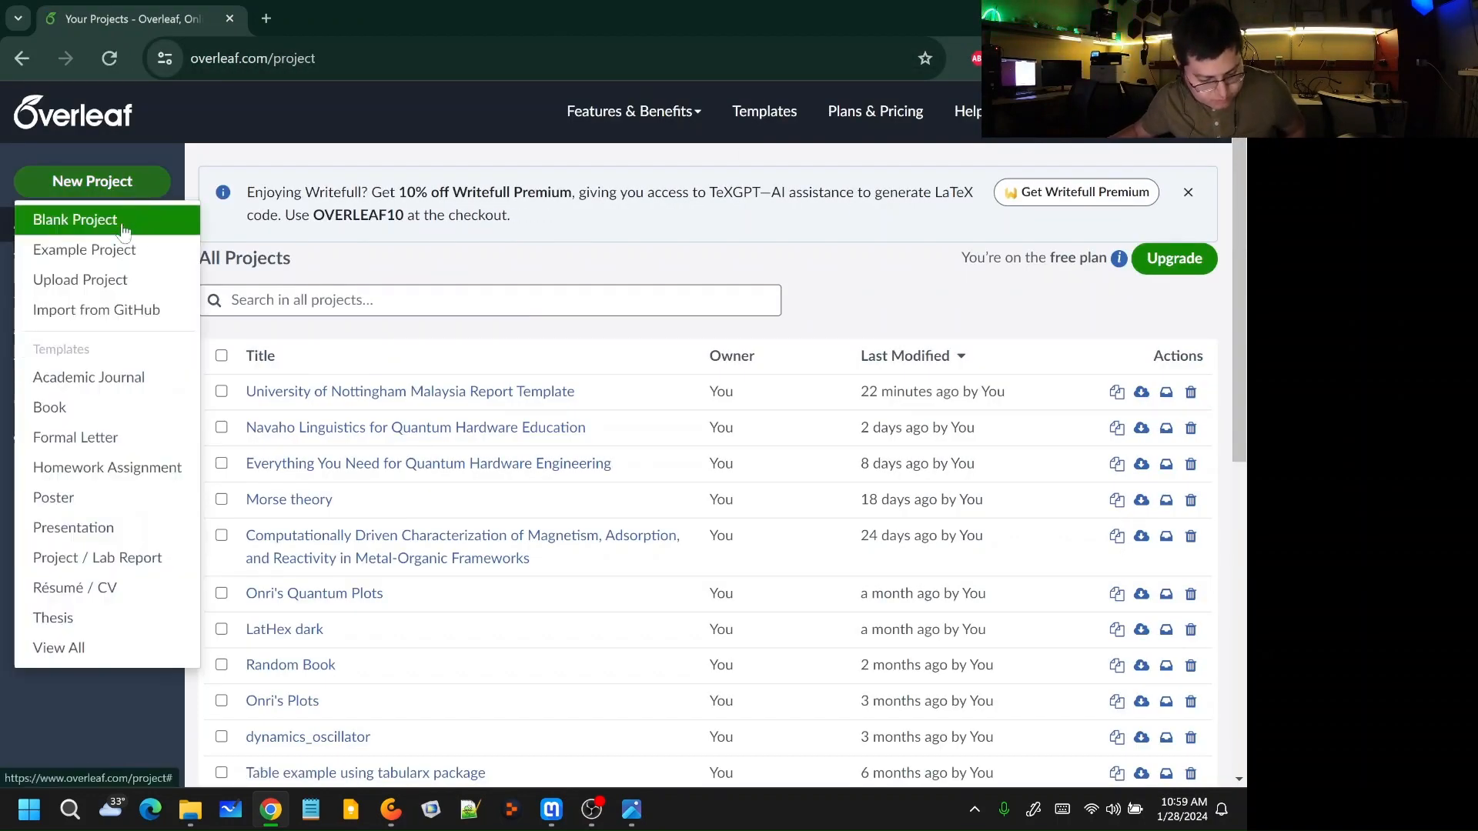
{"action": "left_click", "coordinate": [126, 219]}
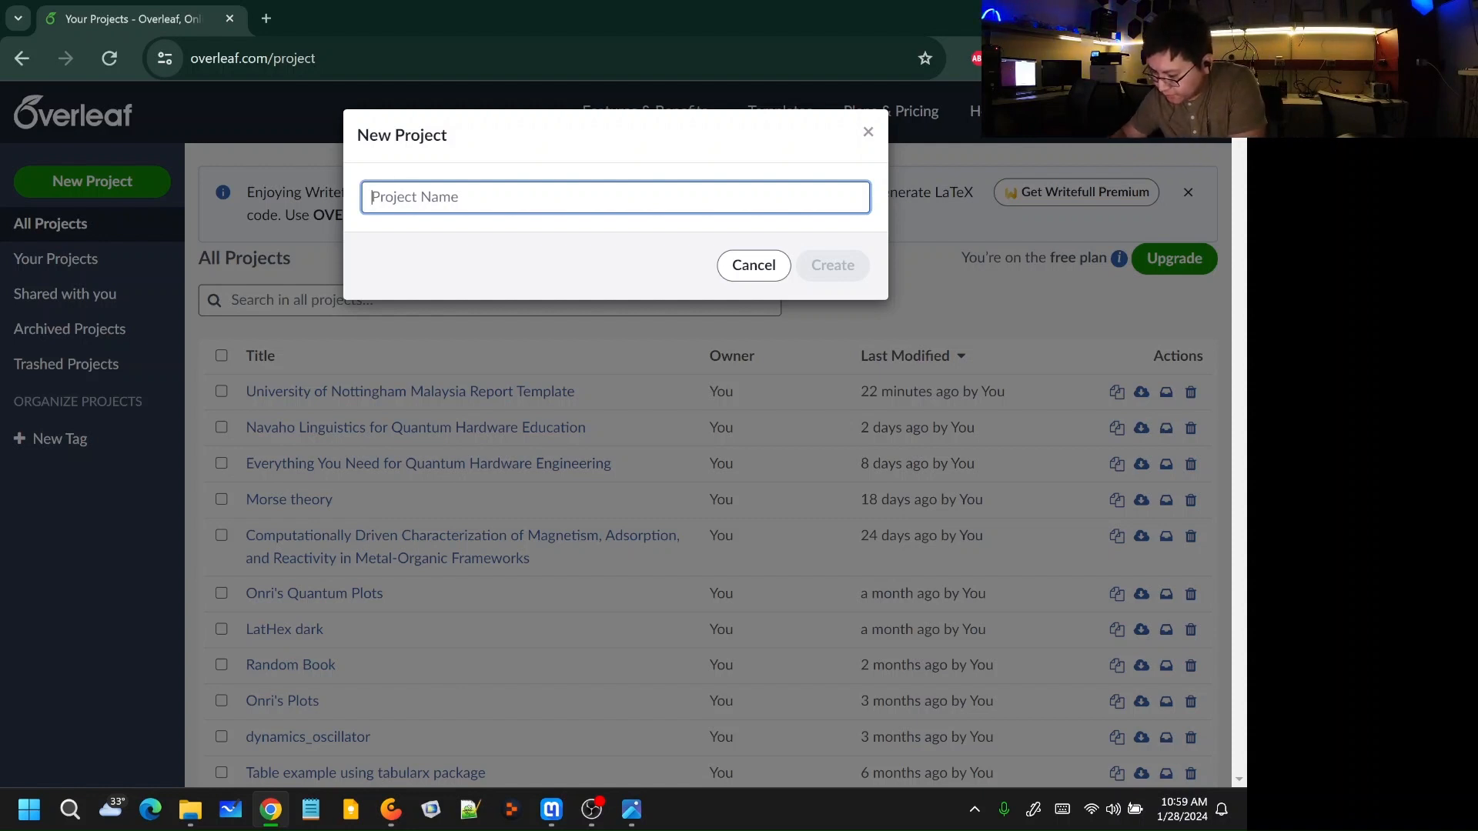
{"action": "type", "text": "Mathpix"}
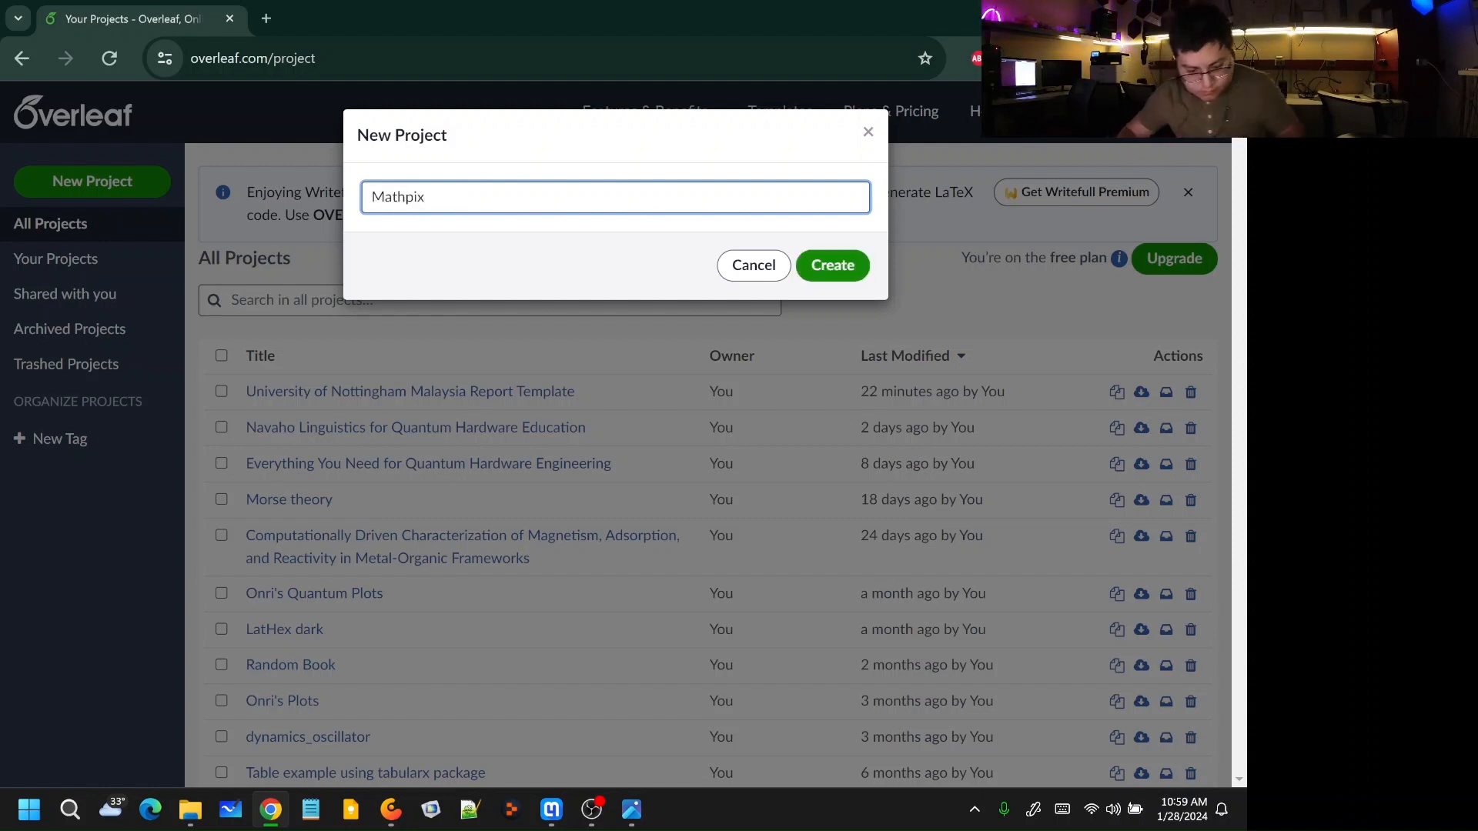
{"action": "key", "text": "Return"}
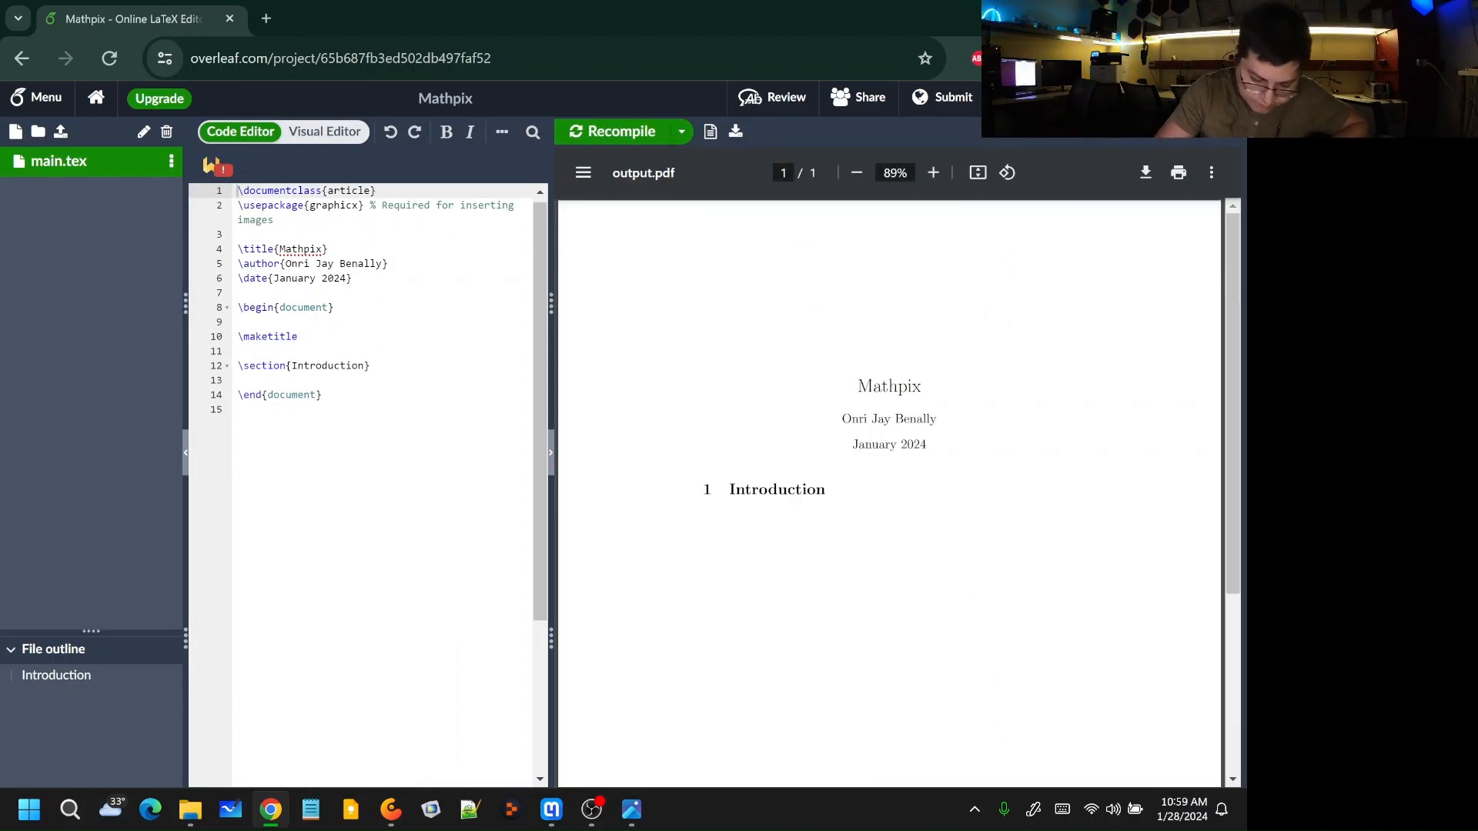
Step: Add three blank lines below the graphicx package line in main.tex and write an empty \usepackage{} command on line 3
{"action": "left_click", "coordinate": [274, 227]}
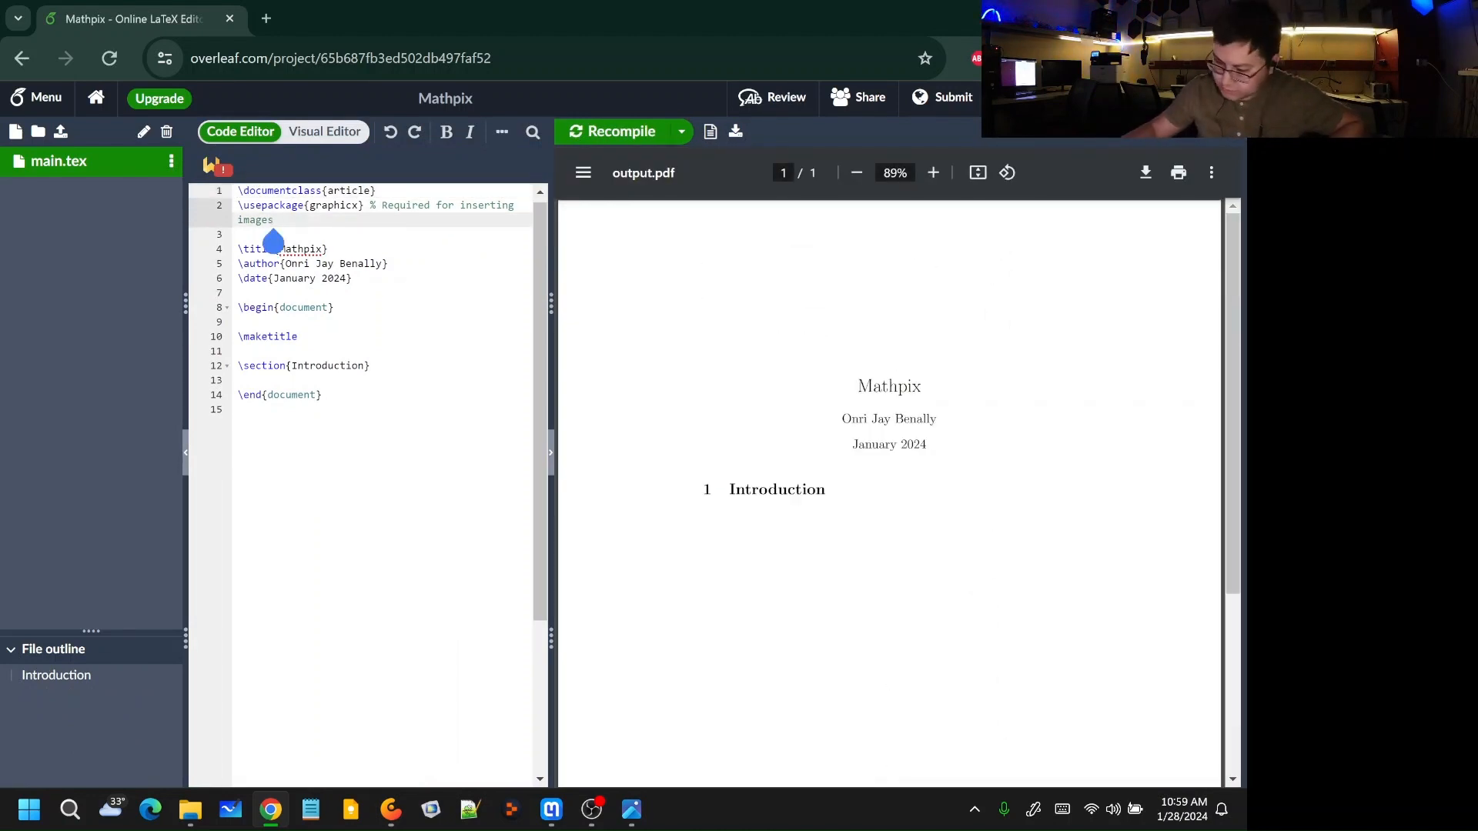
{"action": "key", "text": "Return"}
{"action": "key", "text": "Return"}
{"action": "key", "text": "Return"}
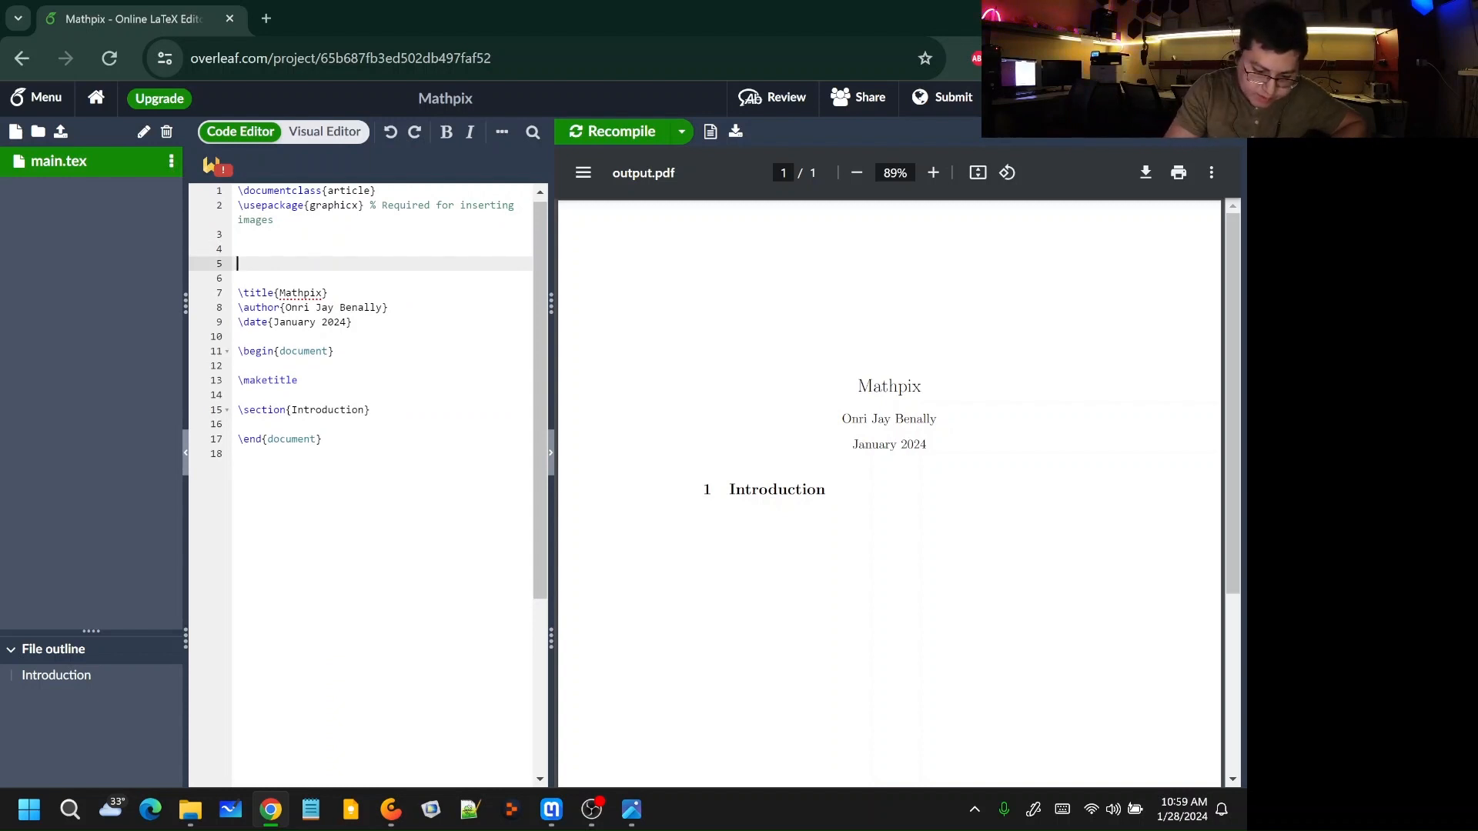
{"action": "left_click", "coordinate": [238, 234]}
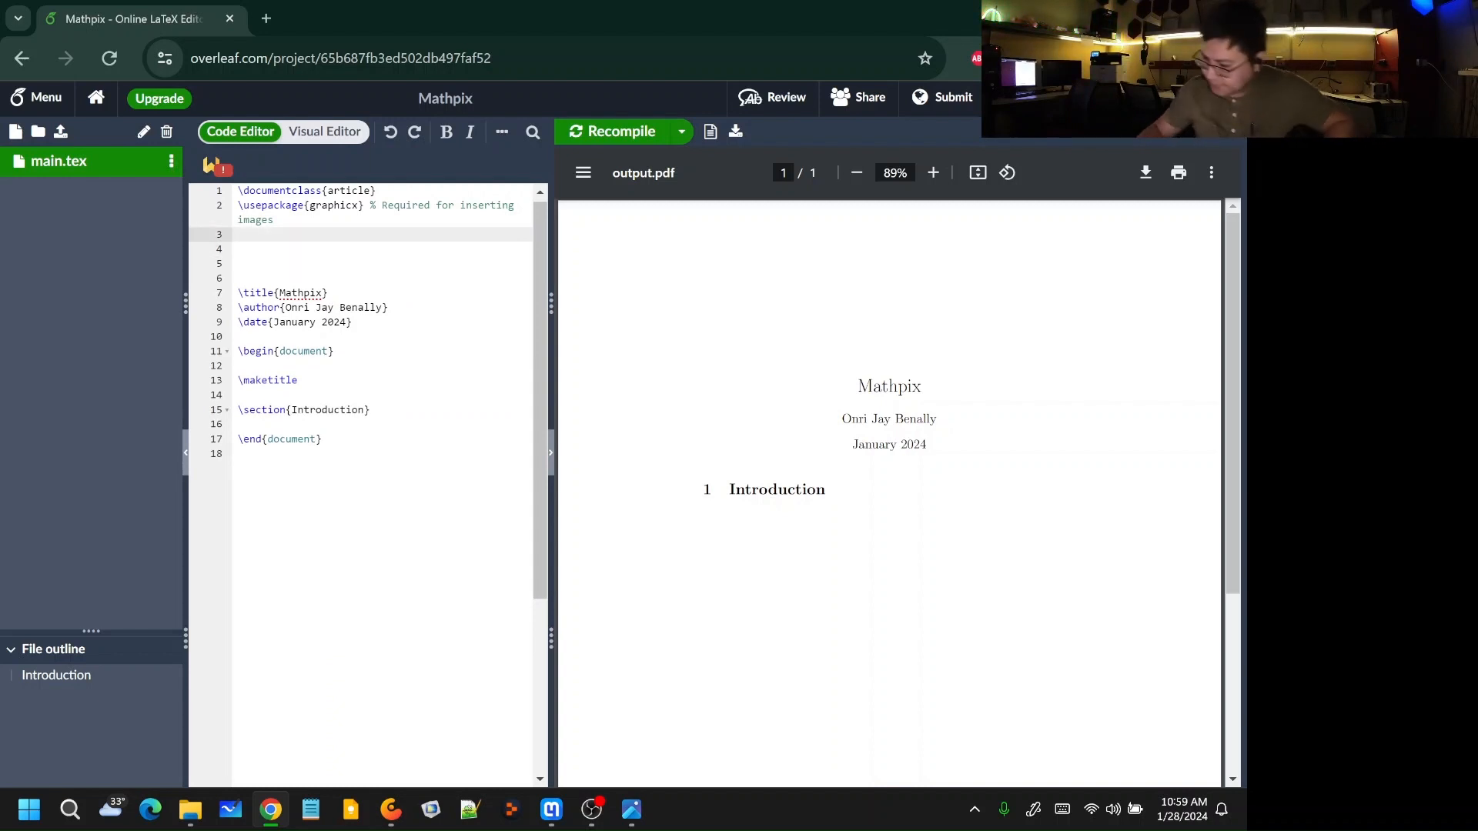
{"action": "type", "text": "\\"}
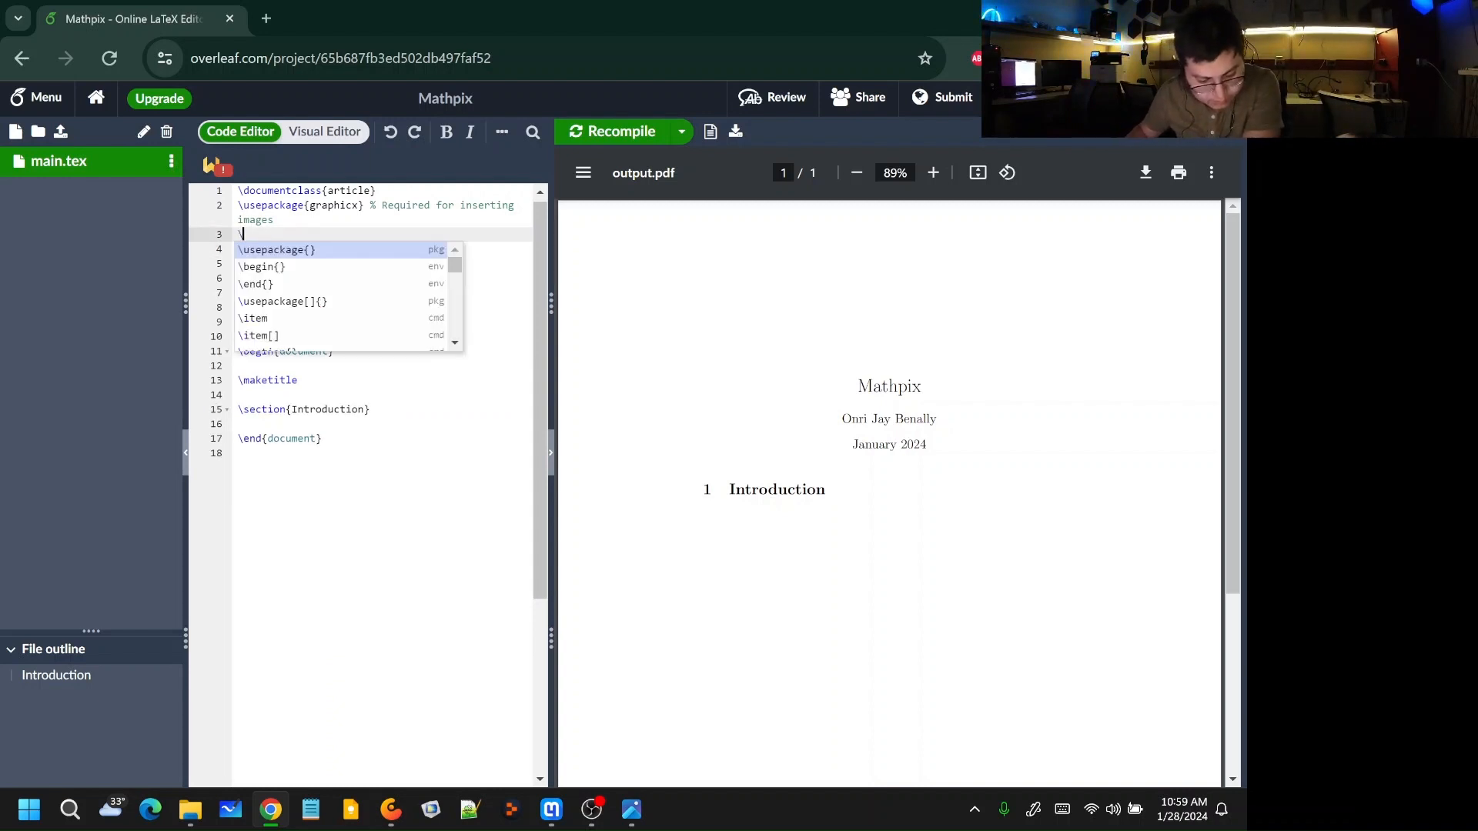
{"action": "type", "text": "us"}
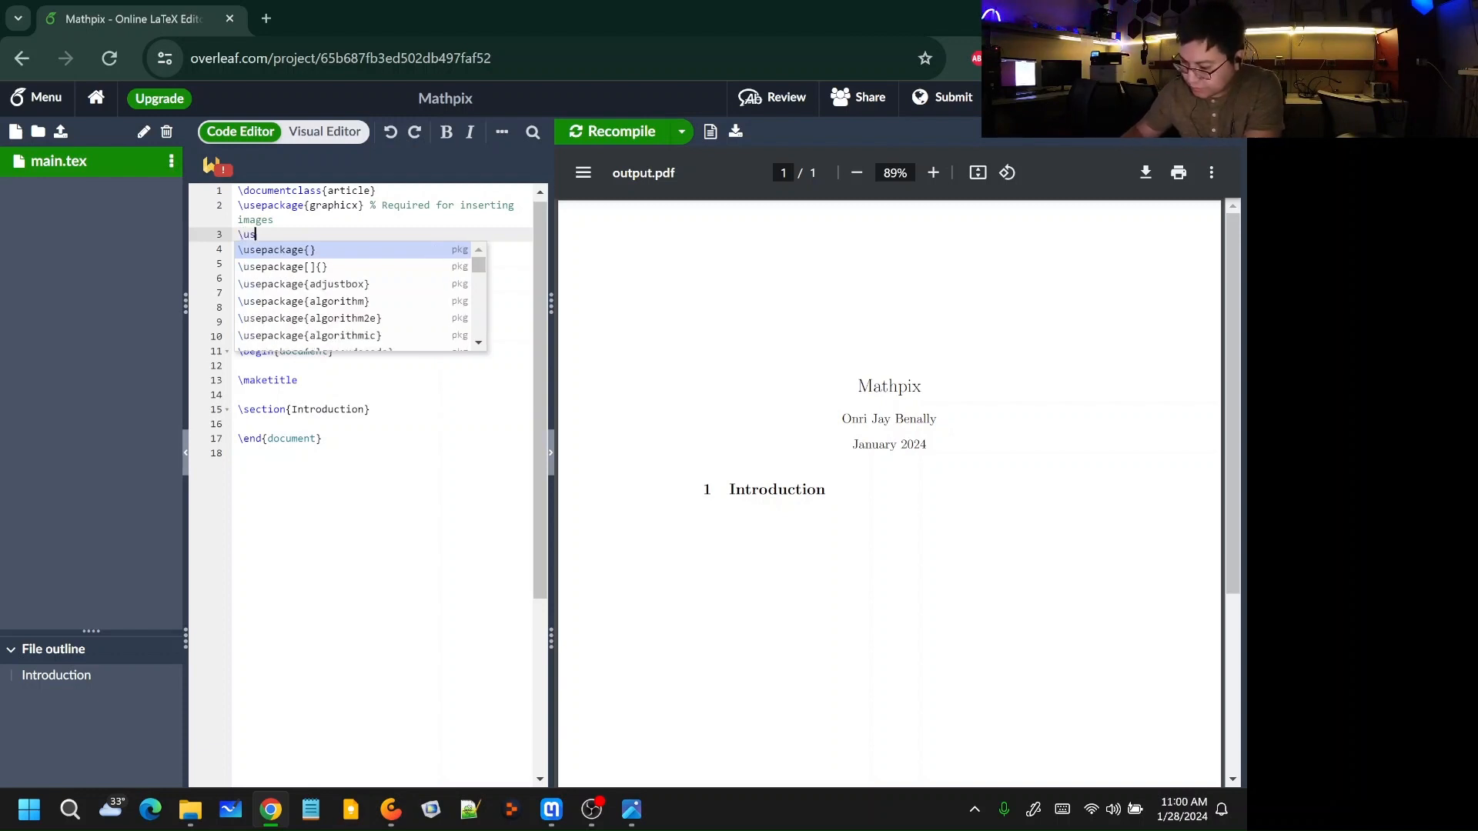
{"action": "type", "text": "epackaeg{"}
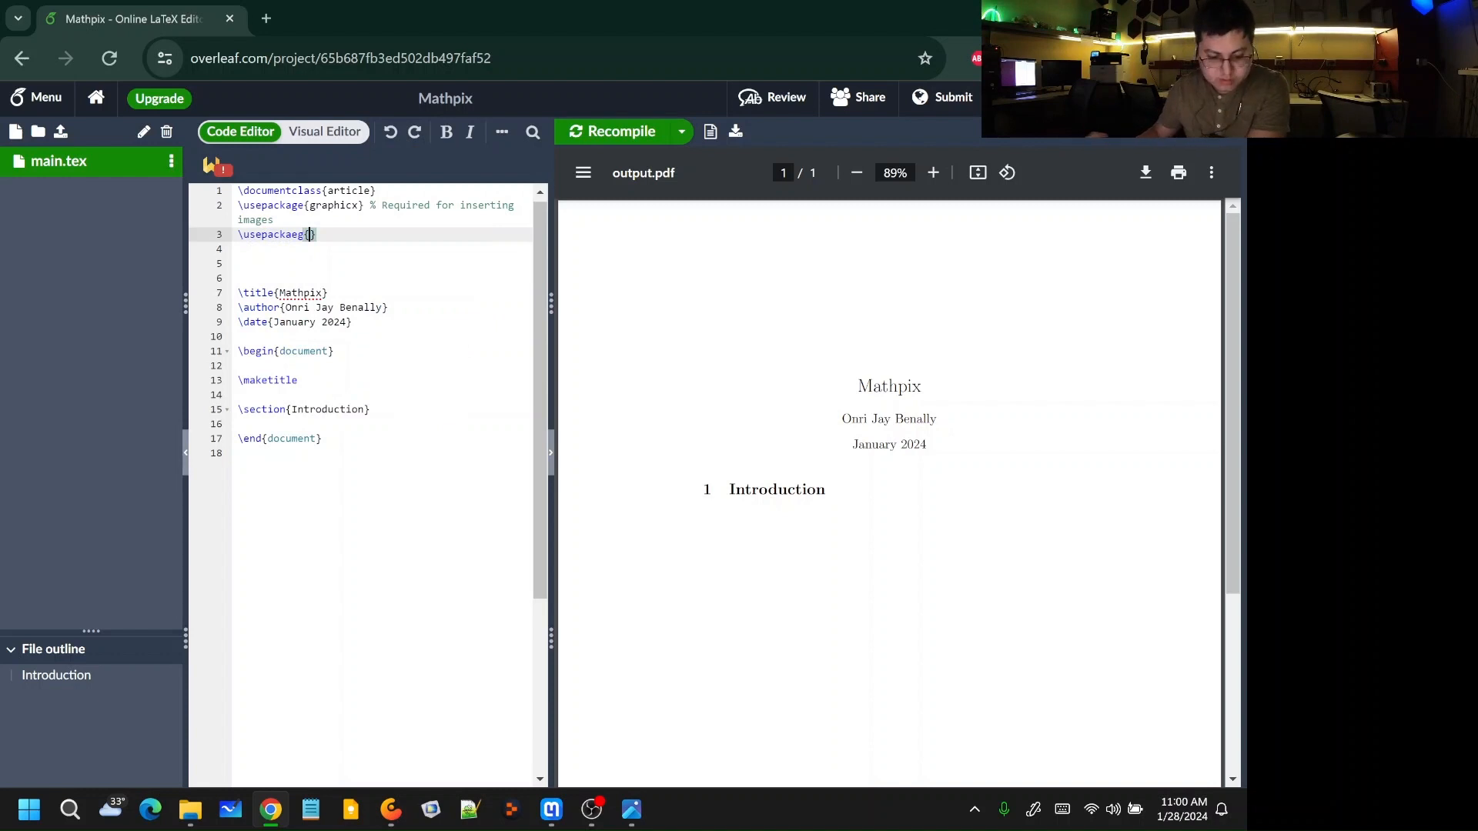
{"action": "key", "text": "BackSpace"}
{"action": "key", "text": "BackSpace"}
{"action": "type", "text": "ge"}
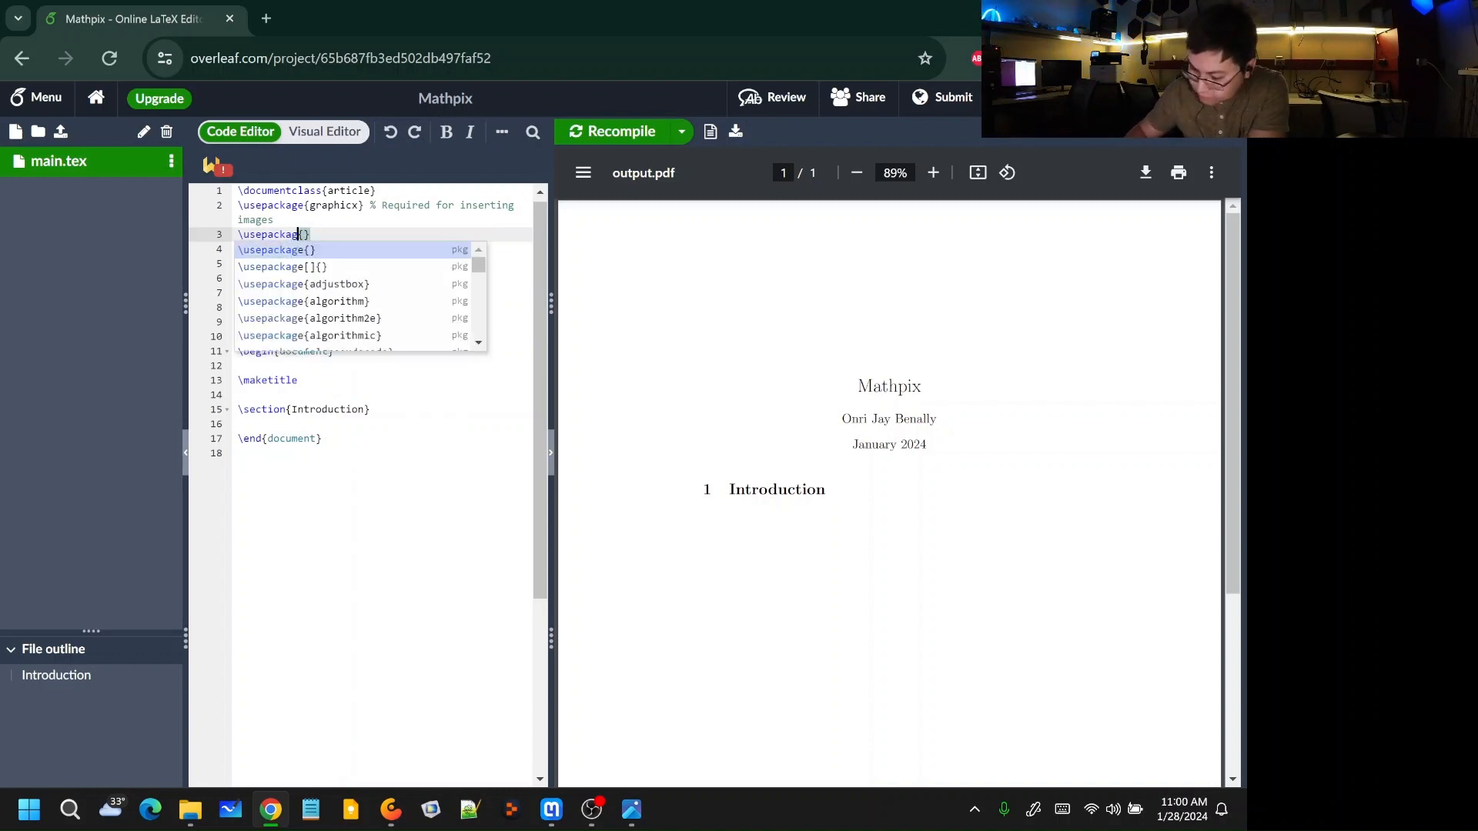
{"action": "key", "text": "Return"}
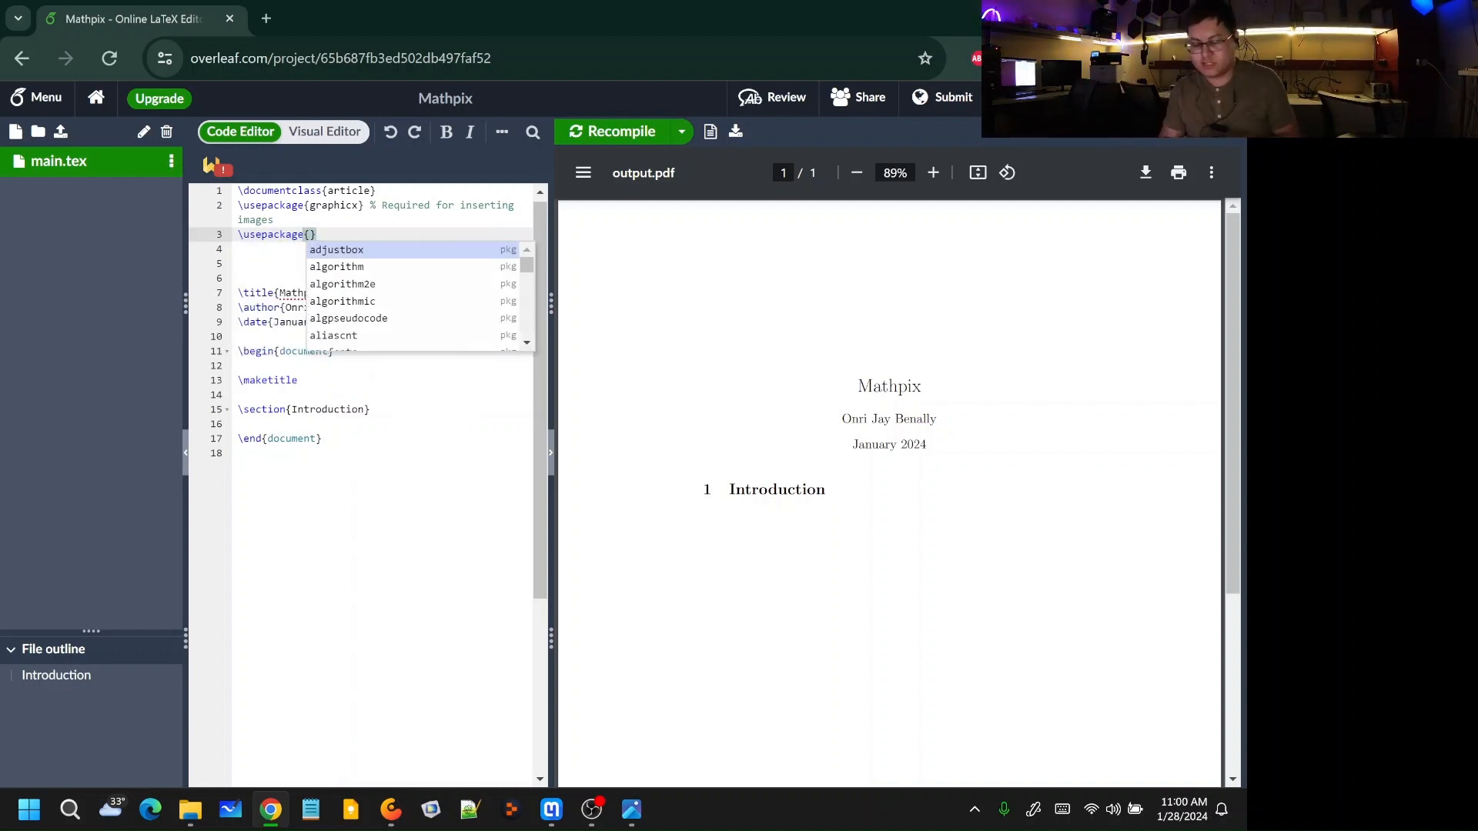
Step: Make the new \usepackage command on line 3 load the amsmath package
{"action": "type", "text": "asm"}
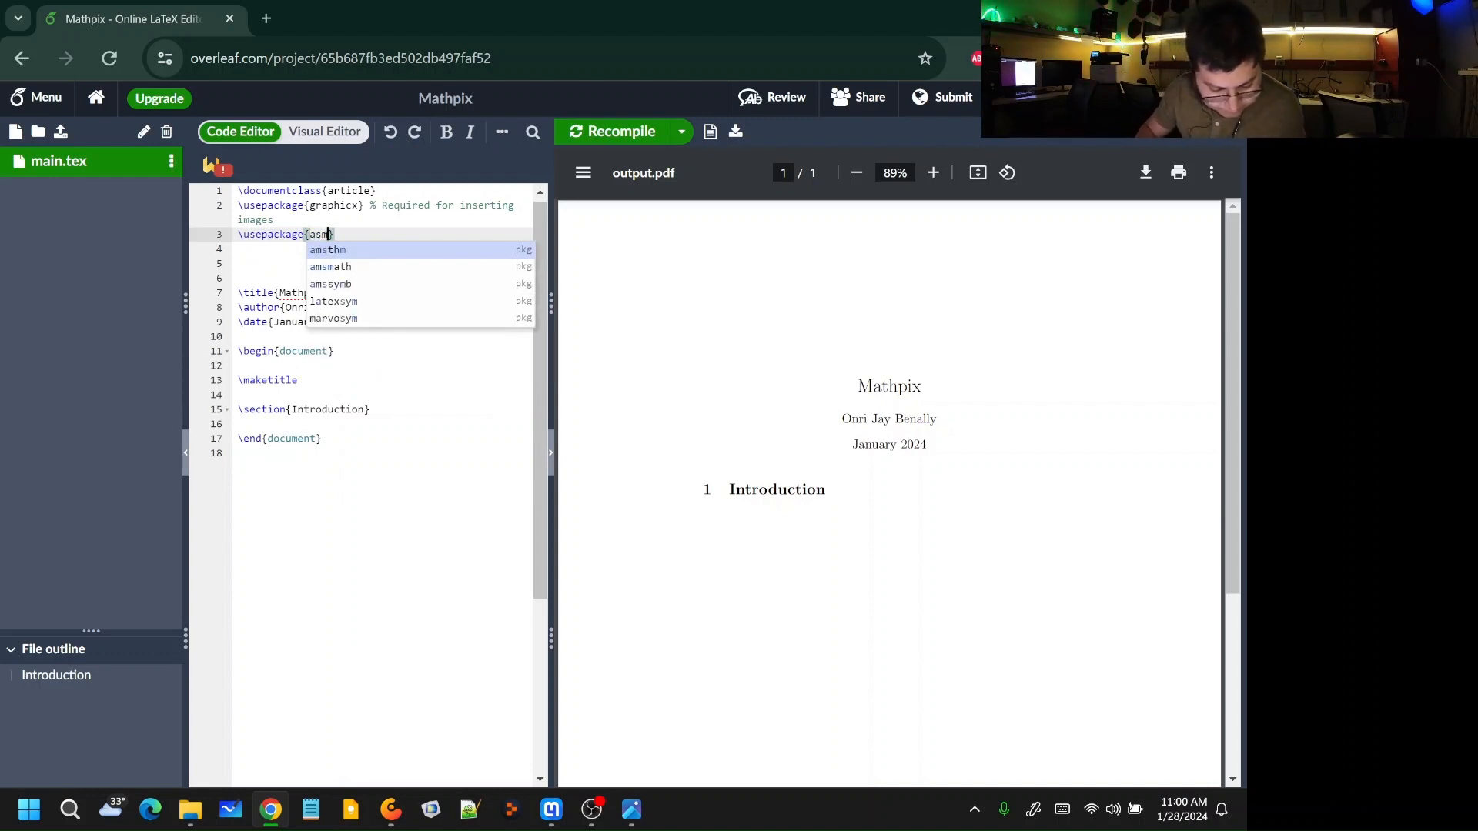
{"action": "key", "text": "BackSpace"}
{"action": "key", "text": "BackSpace"}
{"action": "type", "text": "ms"}
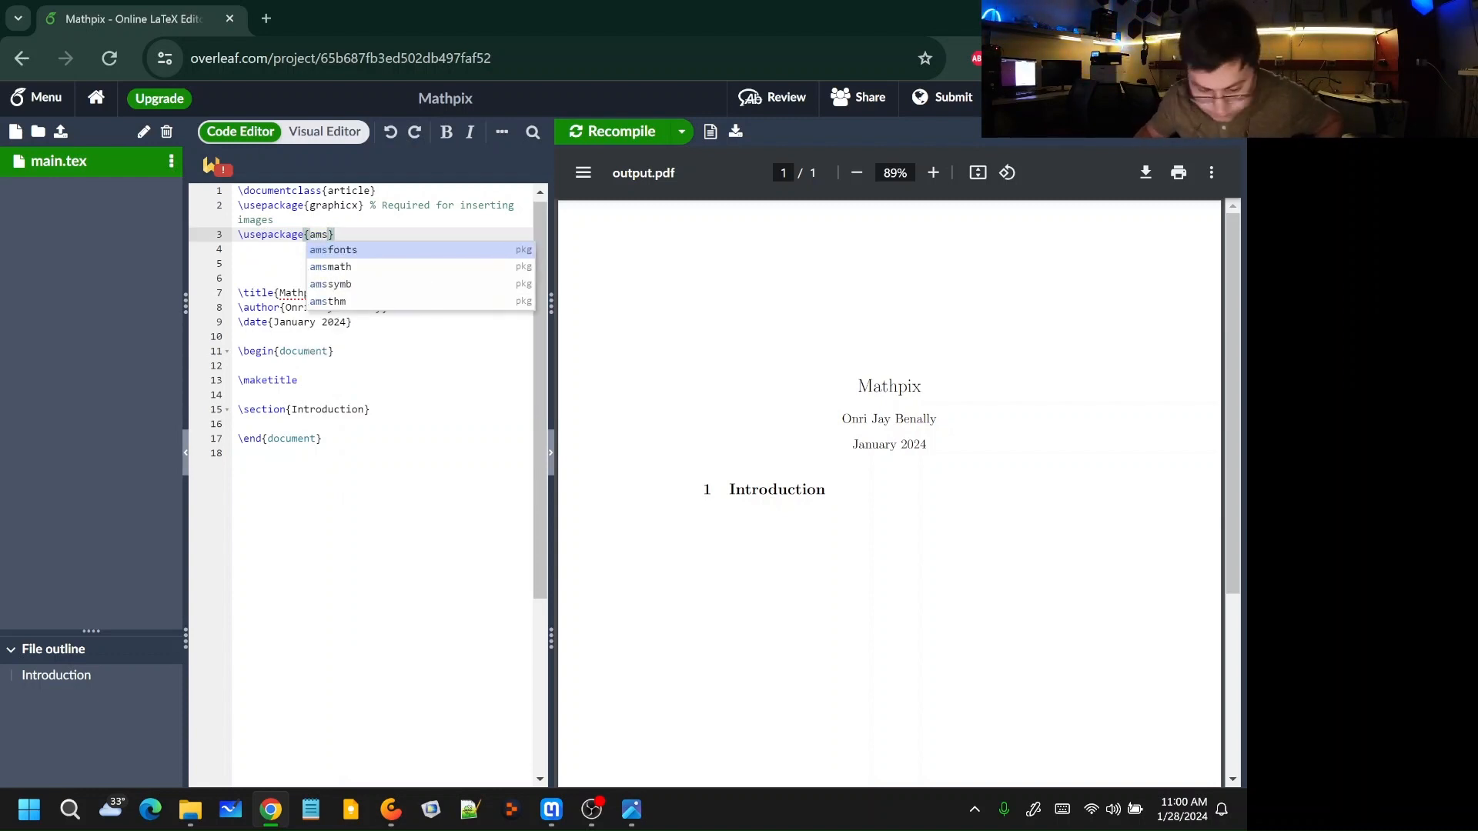
{"action": "key", "text": "Down"}
{"action": "key", "text": "Return"}
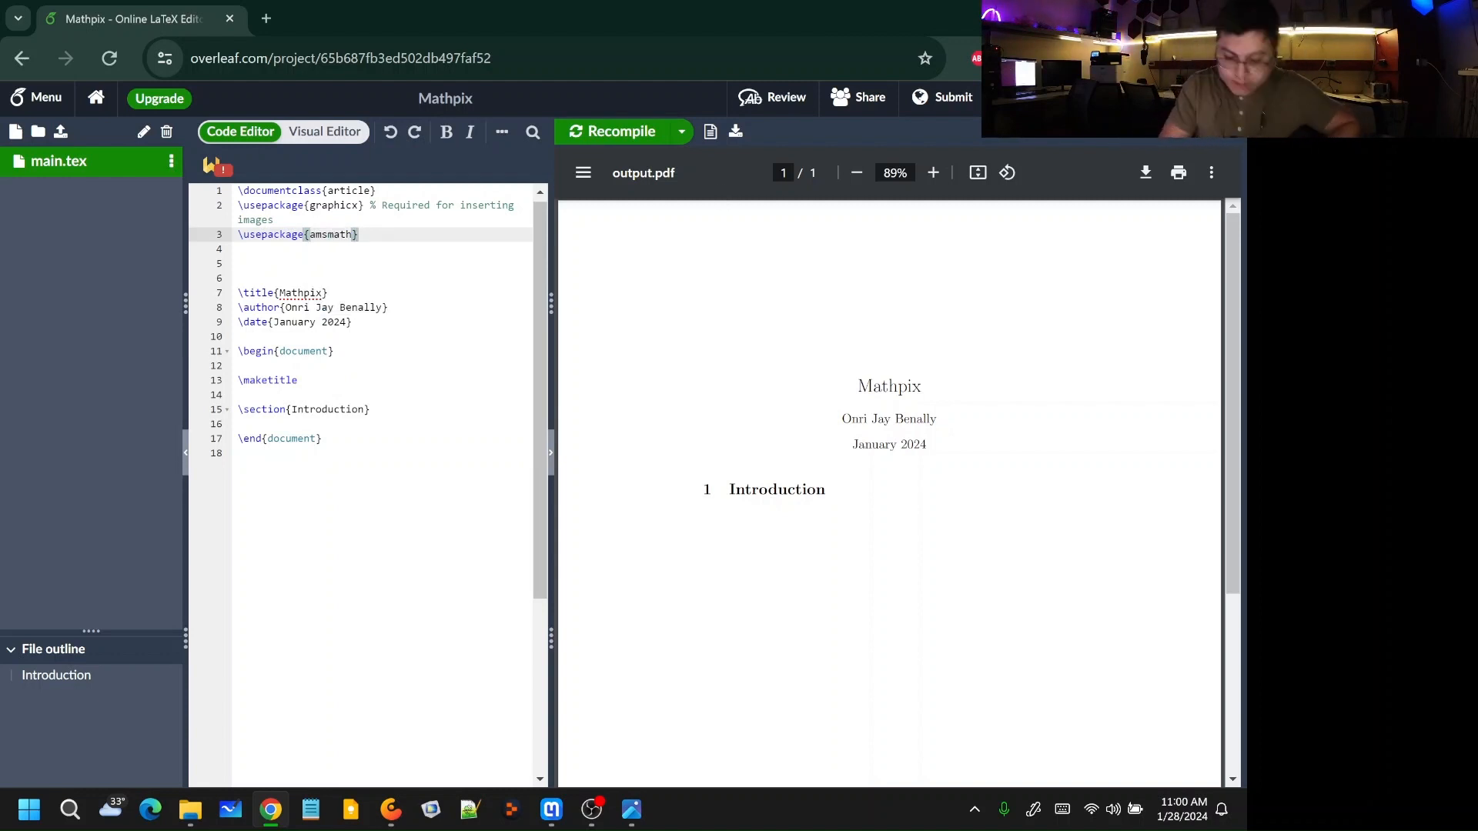
{"action": "left_click", "coordinate": [333, 234]}
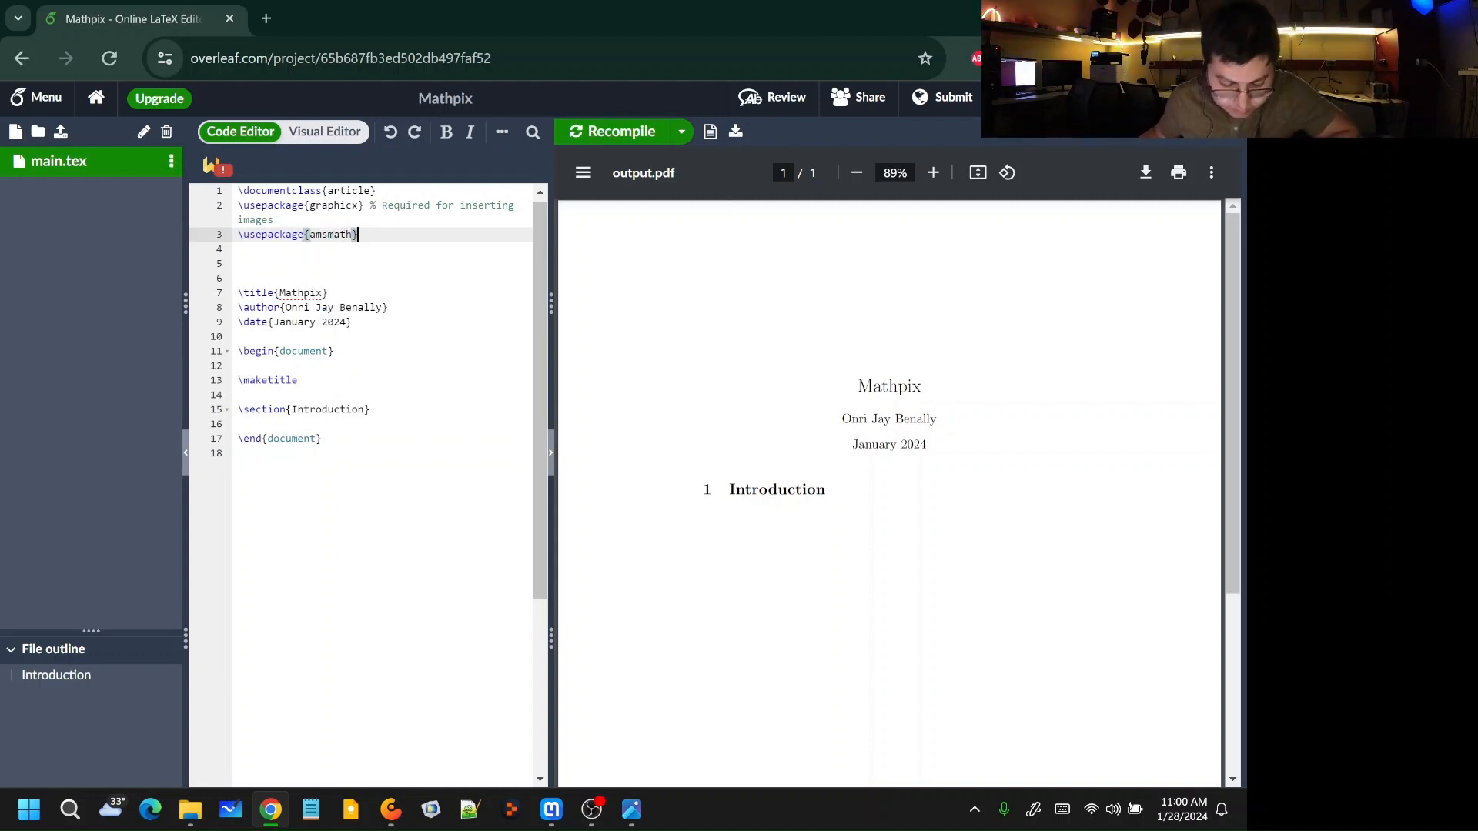
{"action": "key", "text": "Down"}
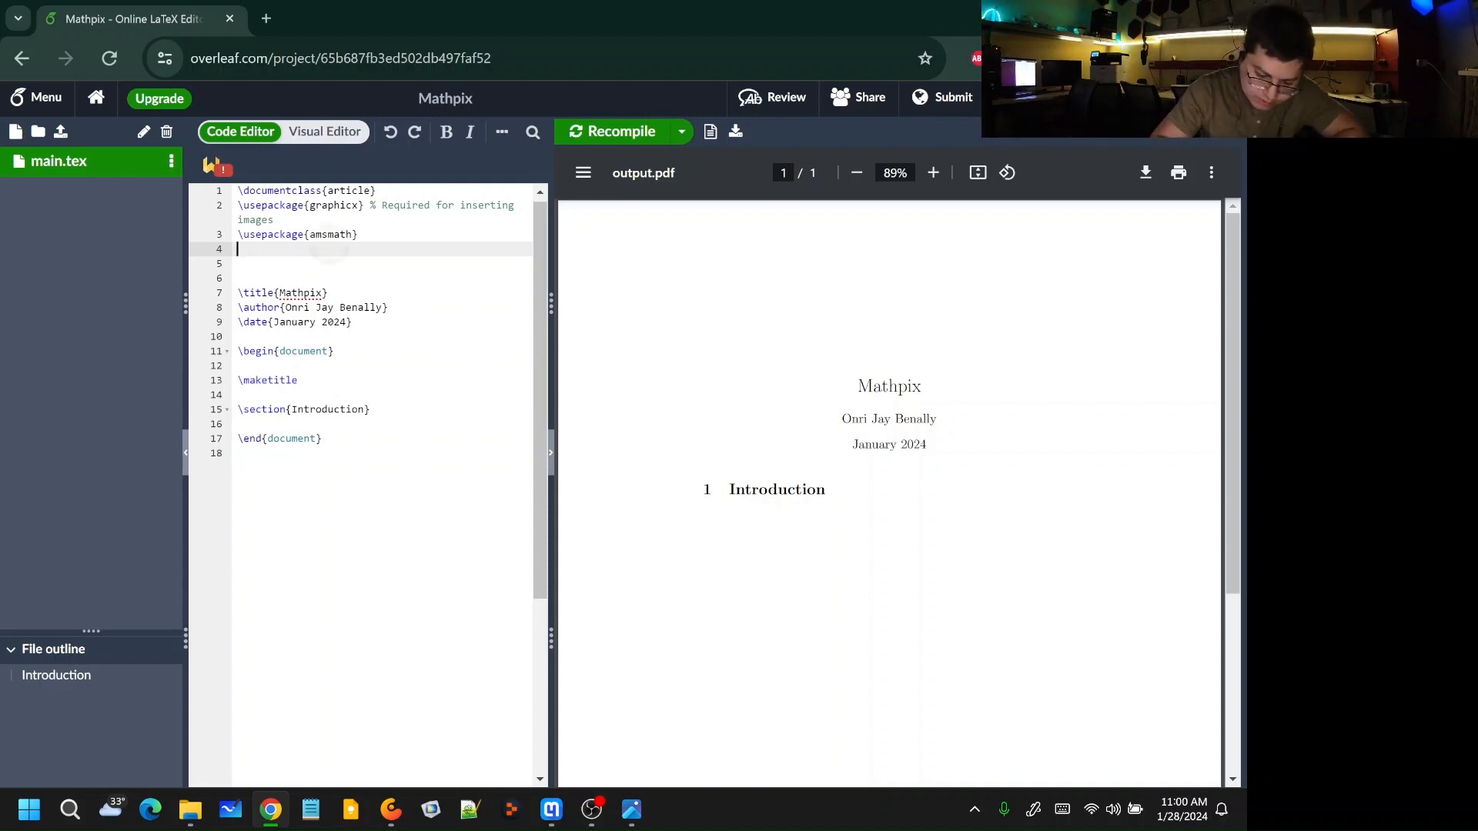
{"action": "left_click", "coordinate": [357, 235]}
{"action": "left_click", "coordinate": [339, 235]}
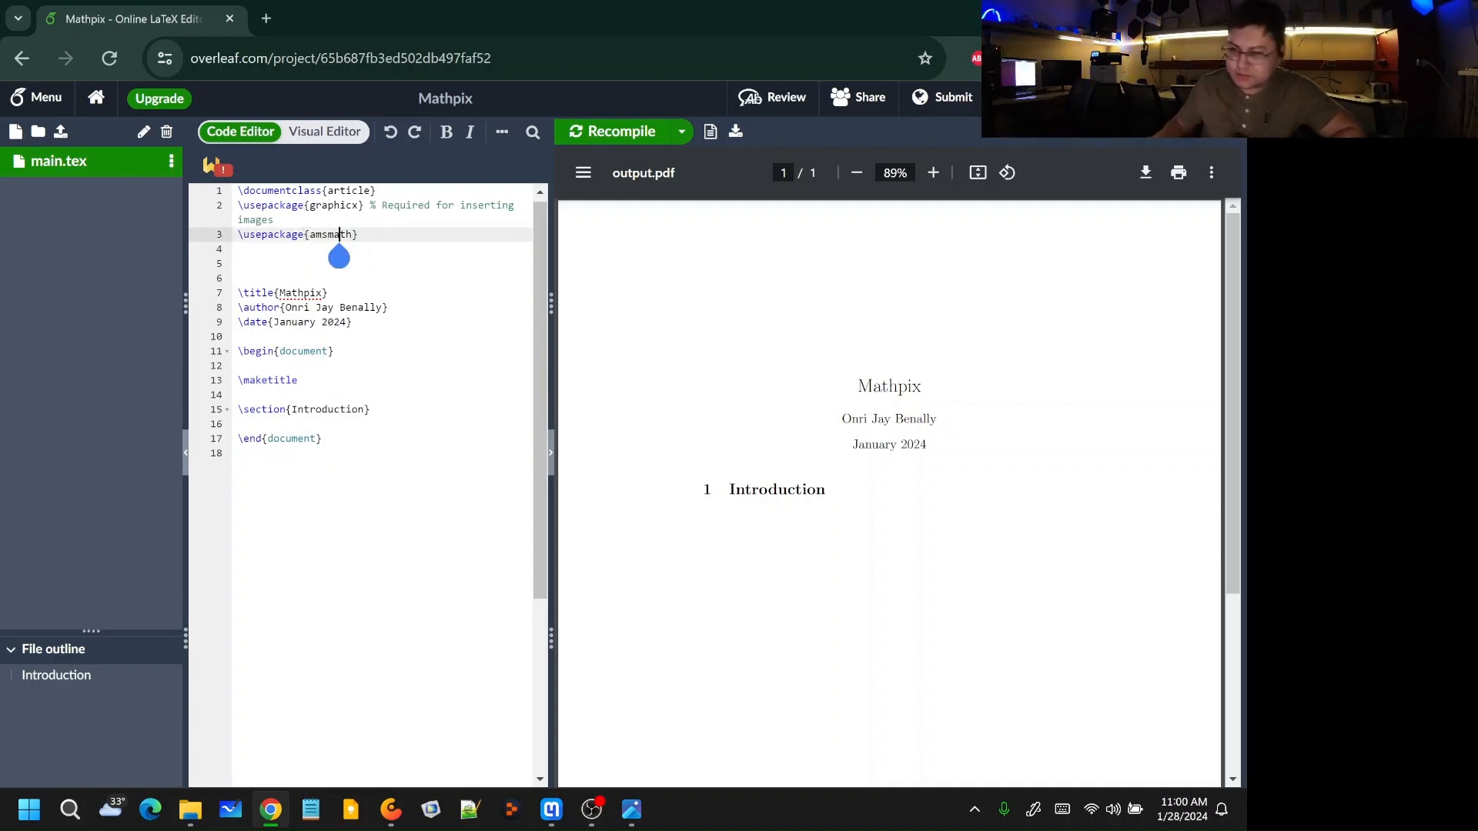
Step: Create a new project file named Page 1.tex
{"action": "left_click", "coordinate": [238, 395]}
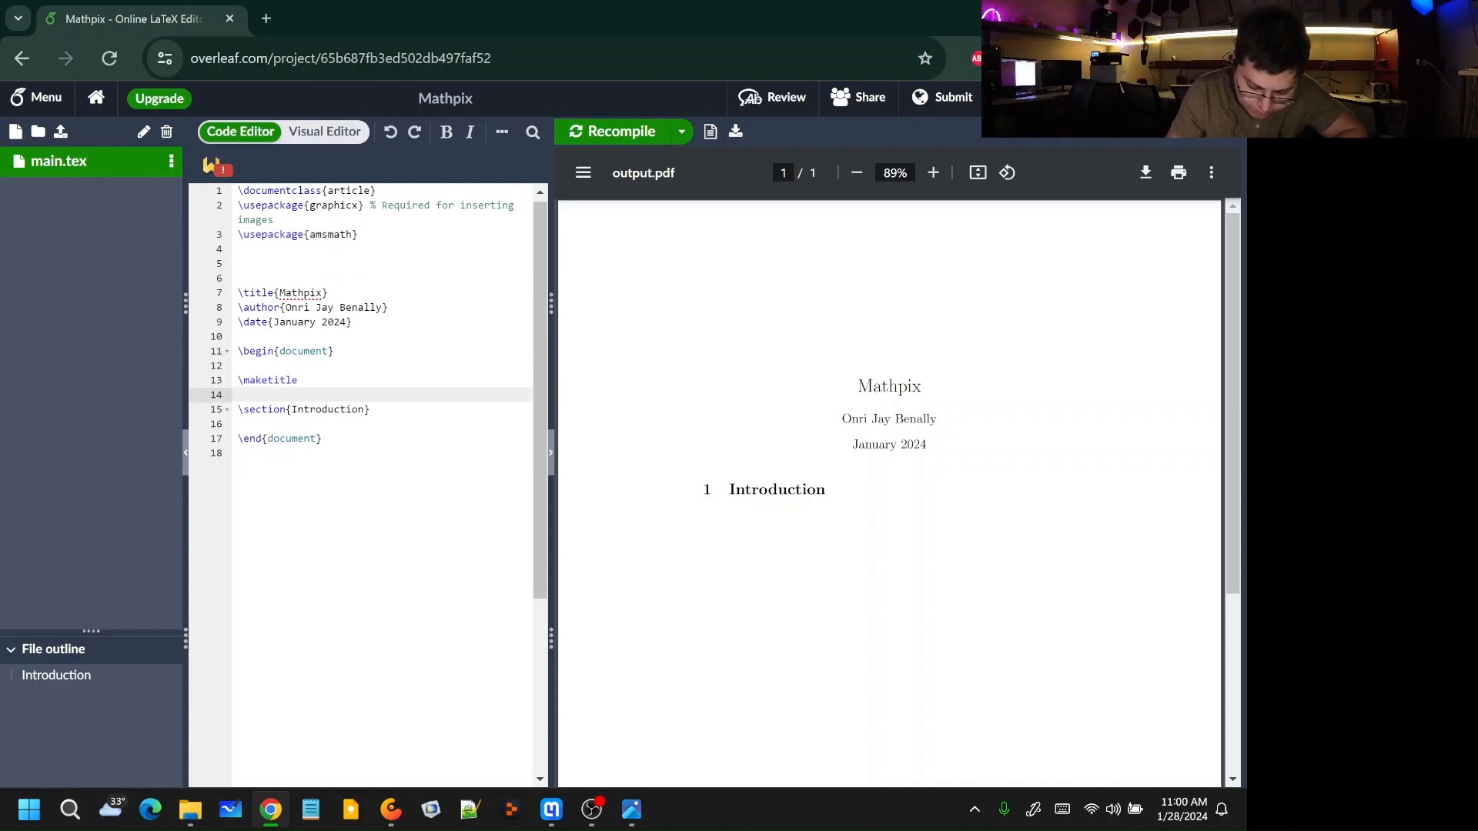
{"action": "left_click", "coordinate": [238, 453]}
{"action": "left_click", "coordinate": [90, 231]}
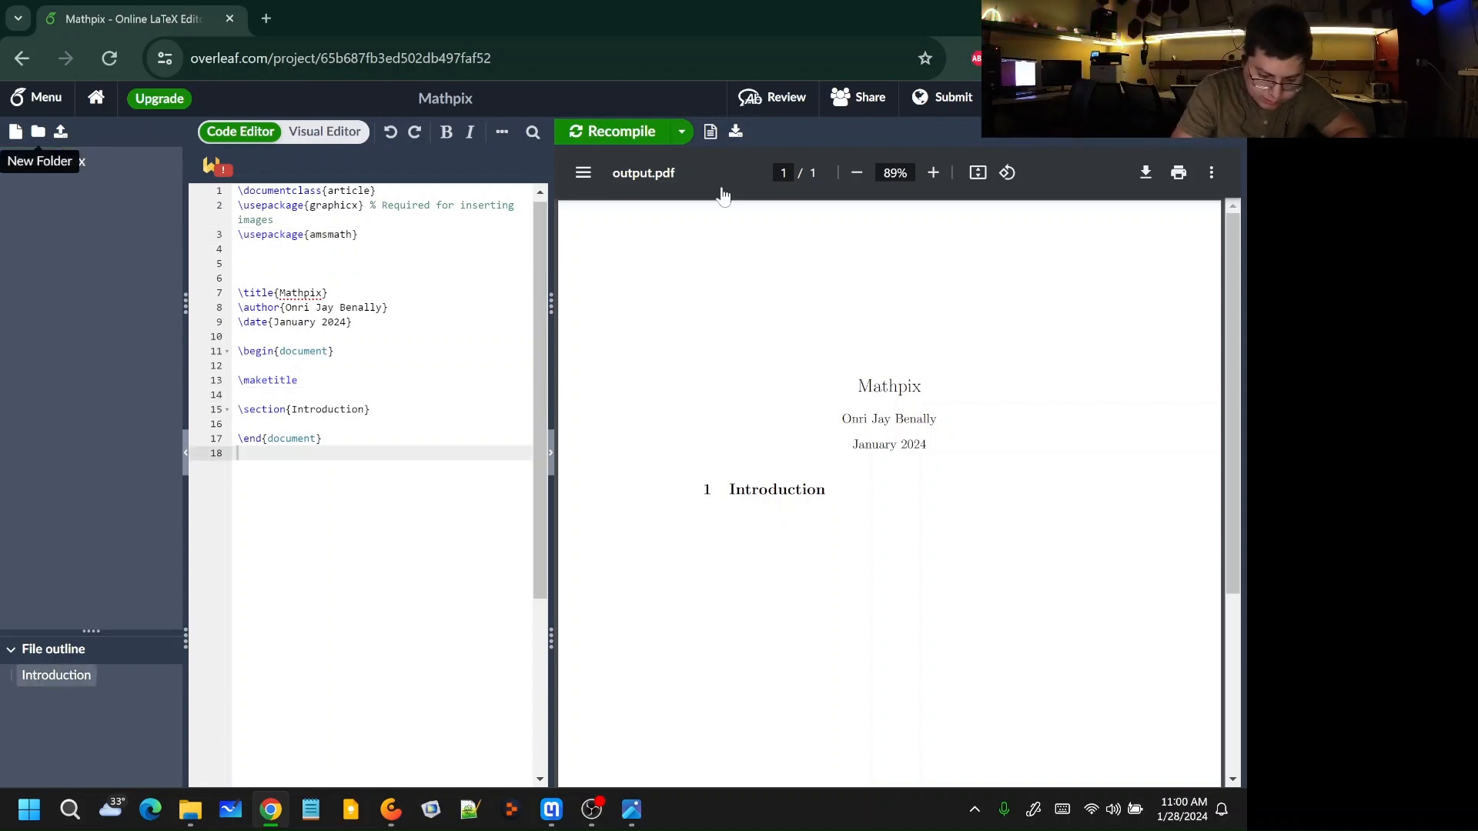
{"action": "left_click", "coordinate": [15, 132]}
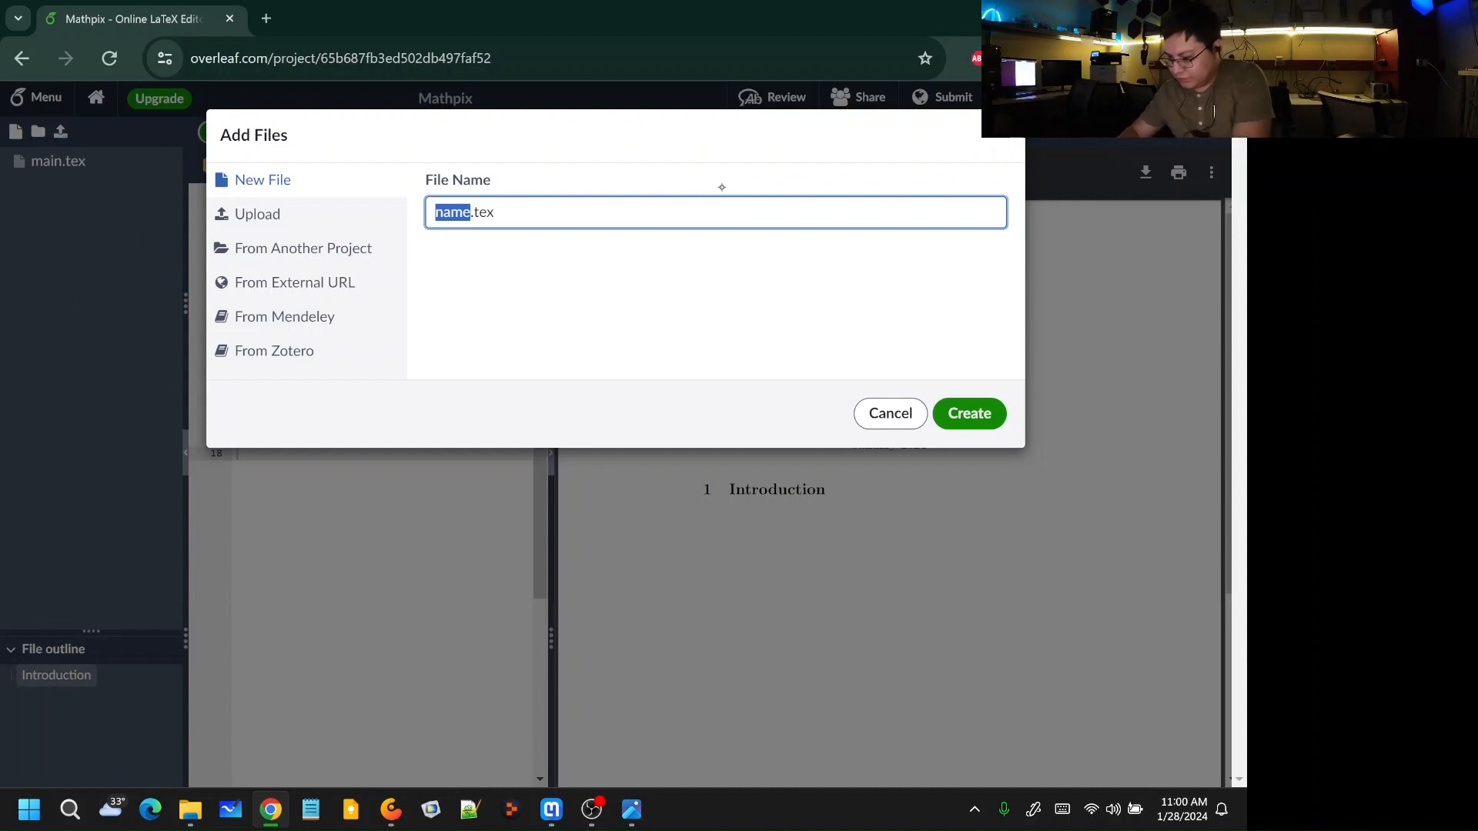
{"action": "type", "text": "Page 12"}
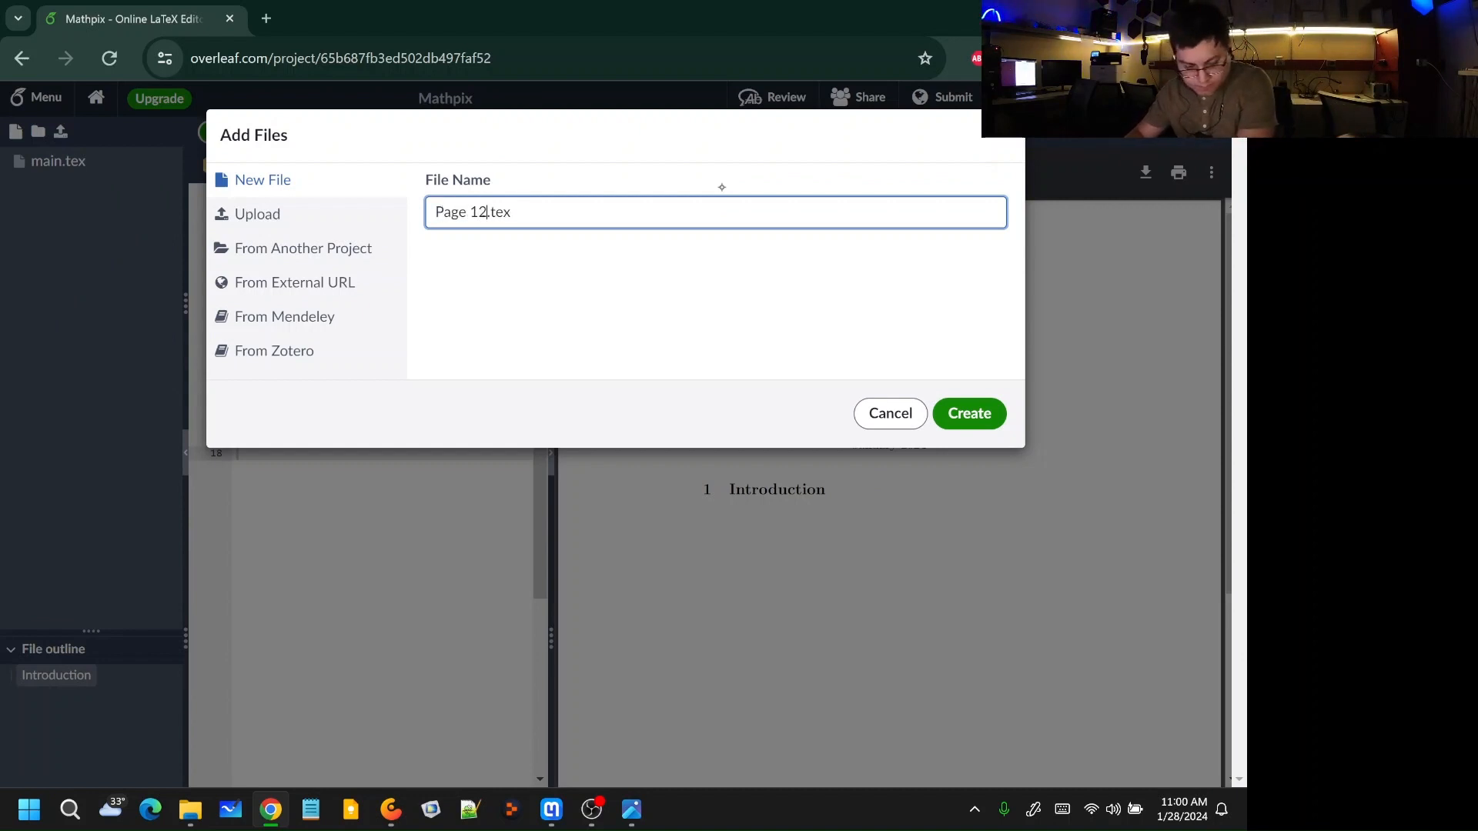
{"action": "key", "text": "BackSpace"}
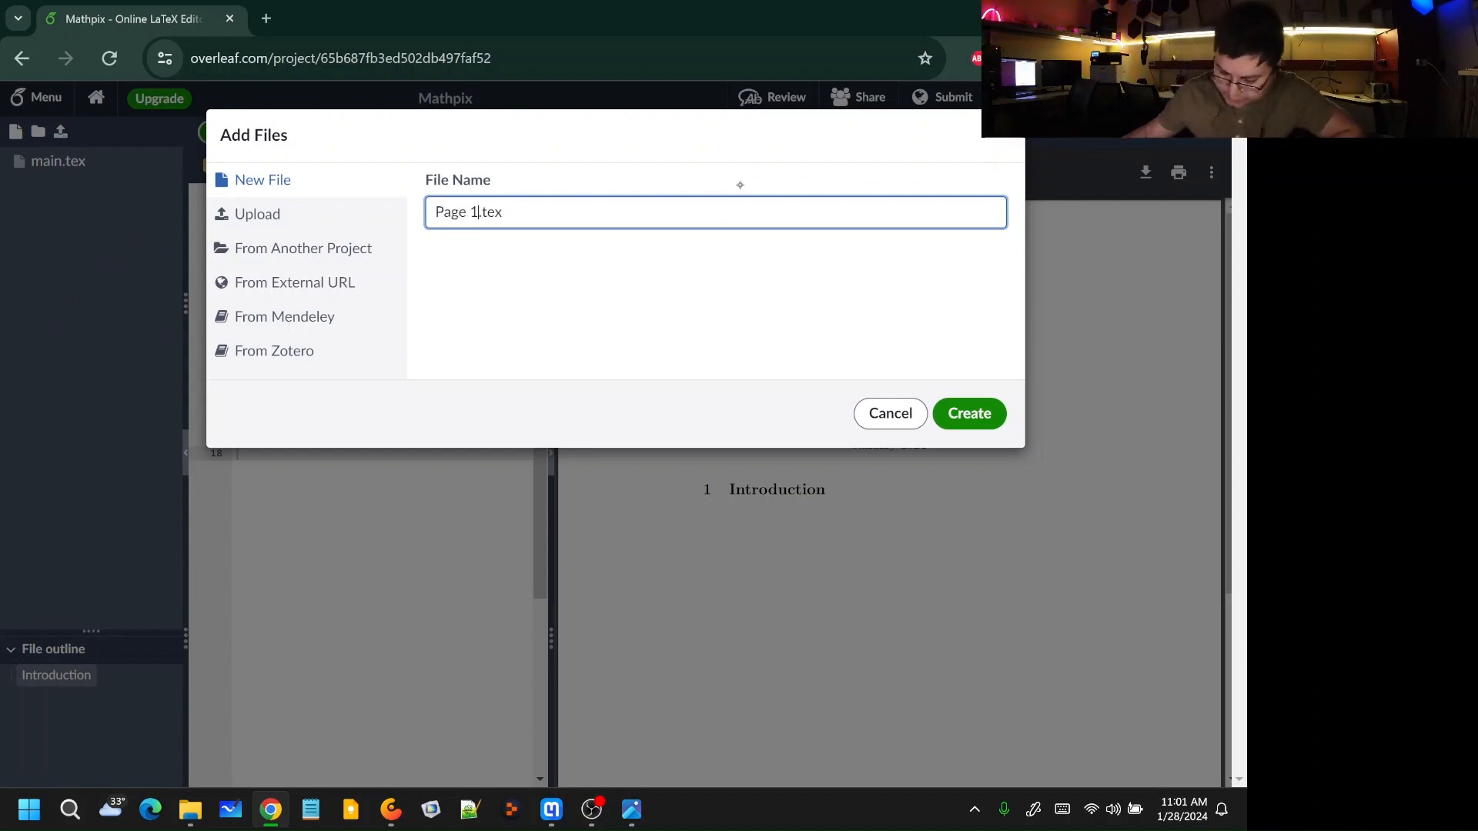
{"action": "left_click", "coordinate": [969, 414]}
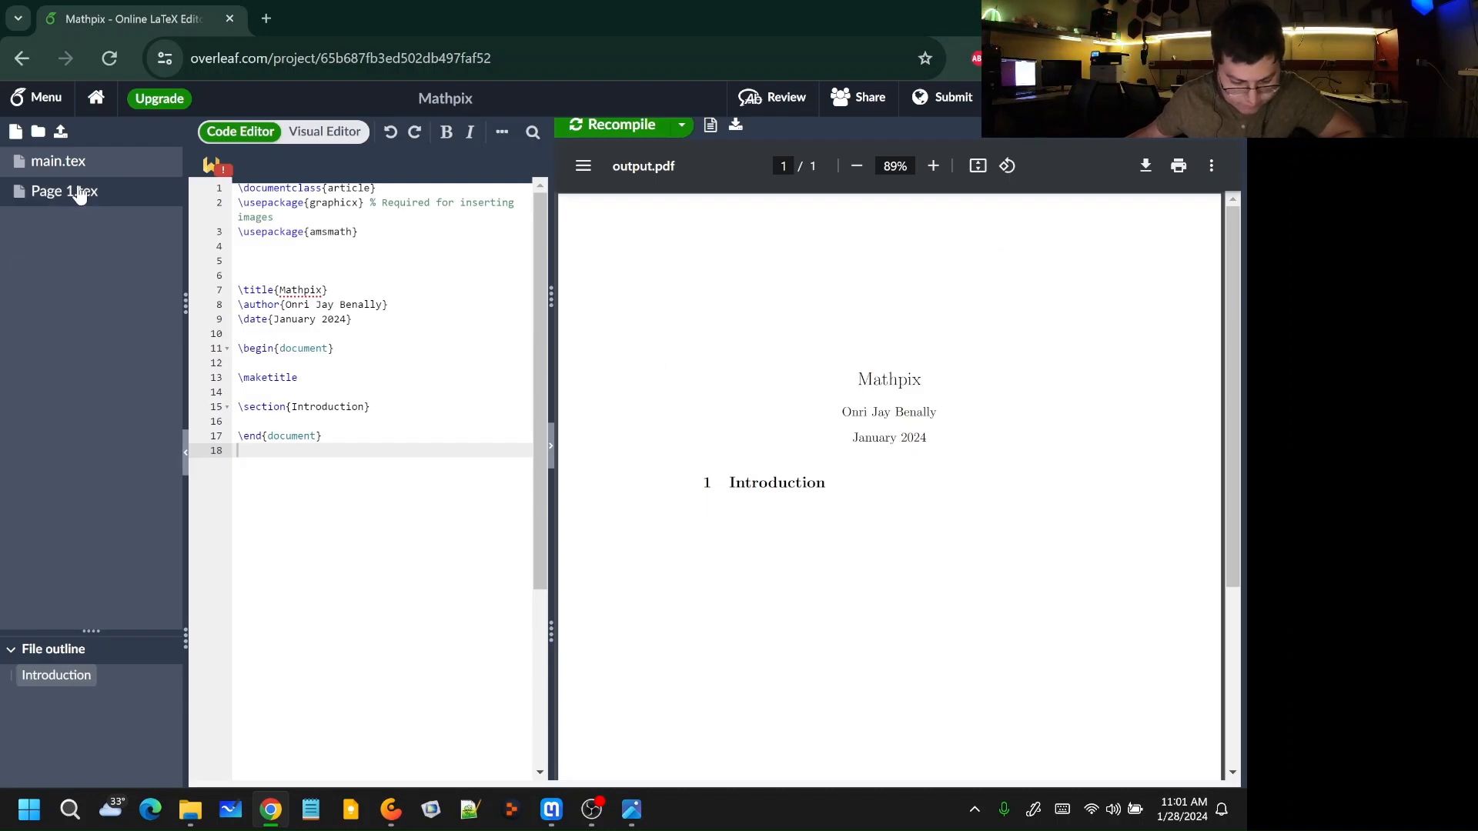
Step: Add two lines below the Introduction section in main.tex and include the Page 1 file on line 17
{"action": "left_click", "coordinate": [299, 378]}
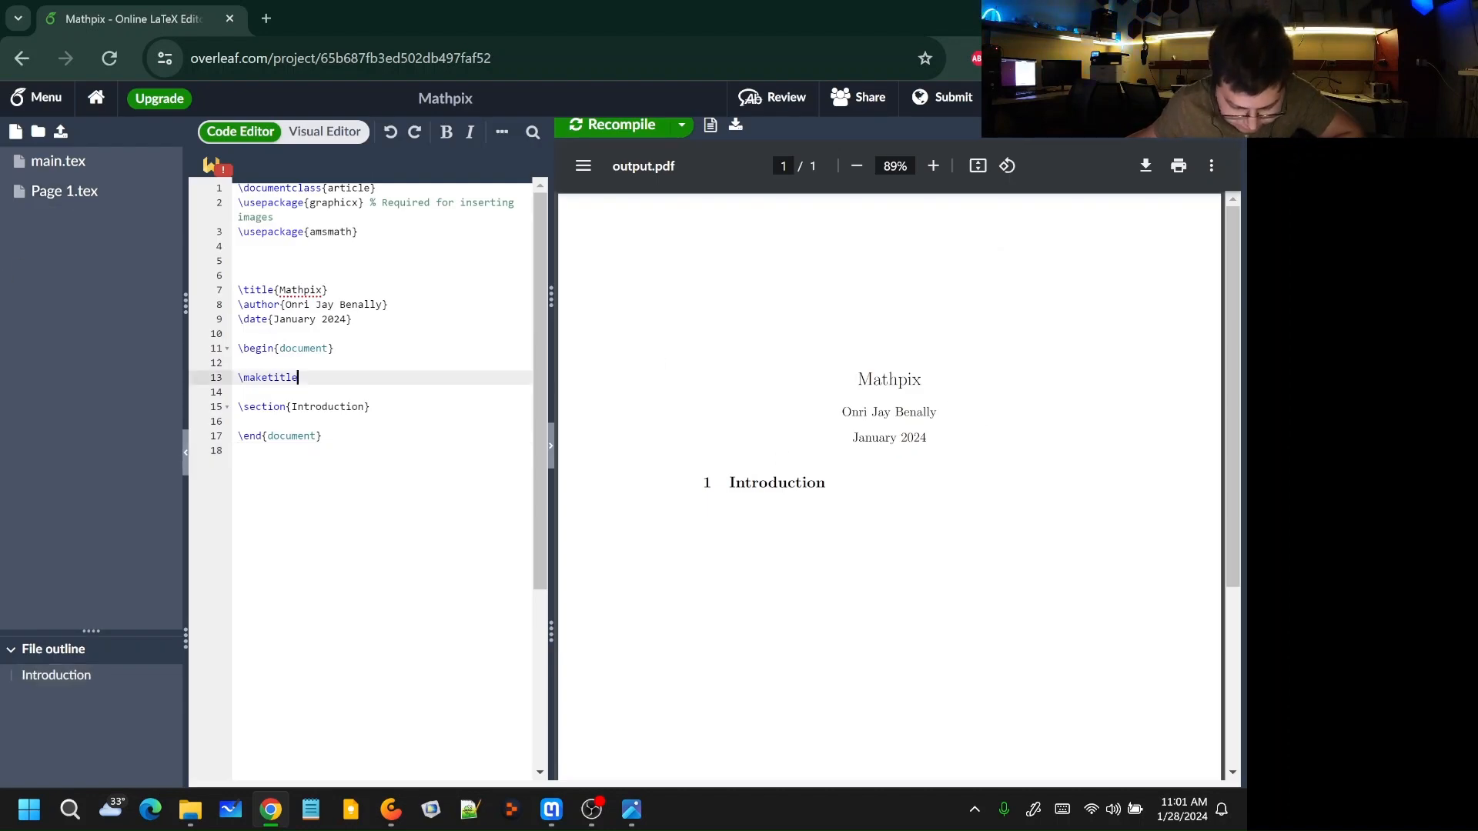
{"action": "left_click", "coordinate": [370, 407]}
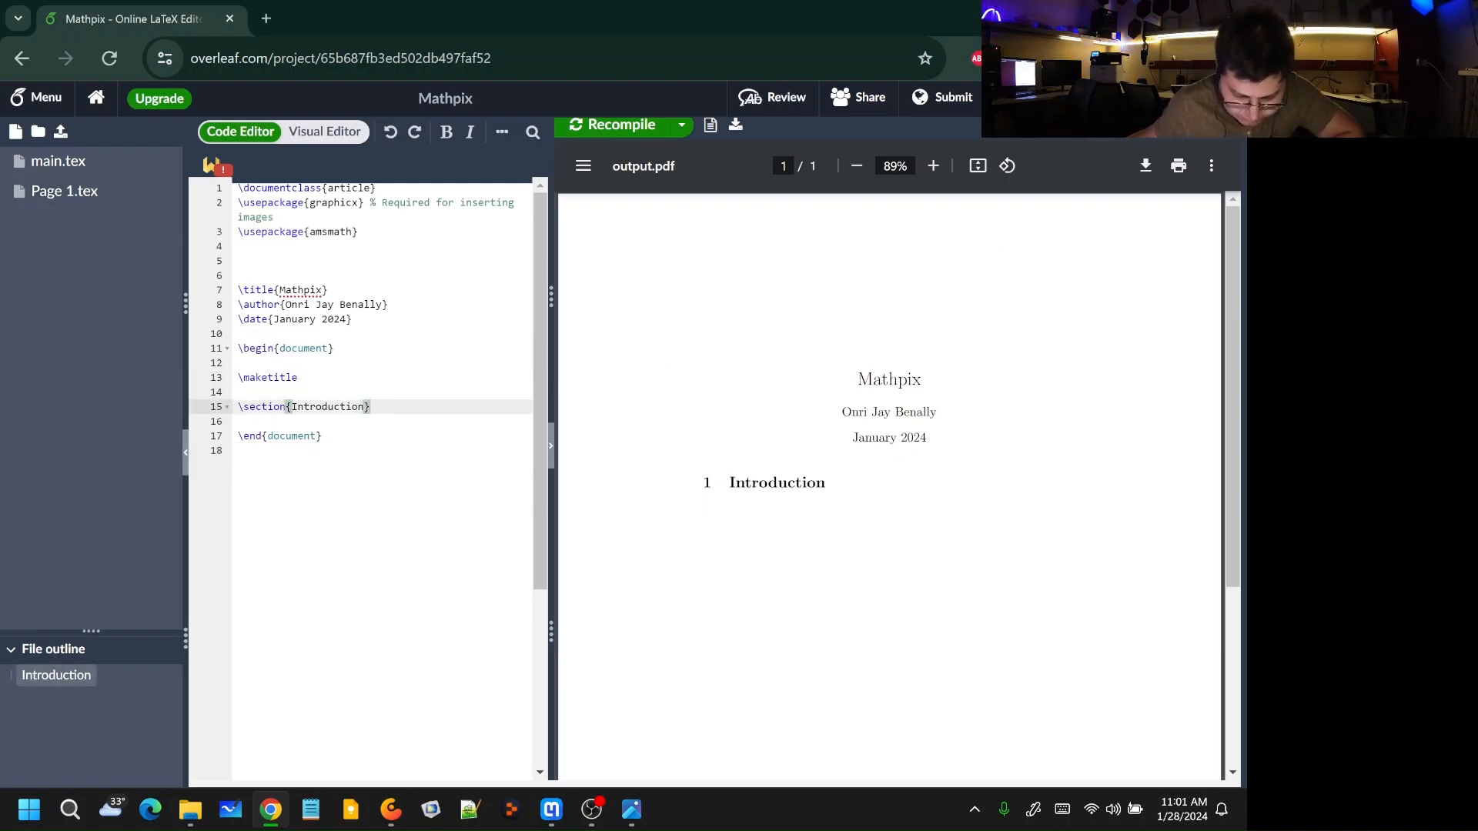
{"action": "key", "text": "Return"}
{"action": "key", "text": "Return"}
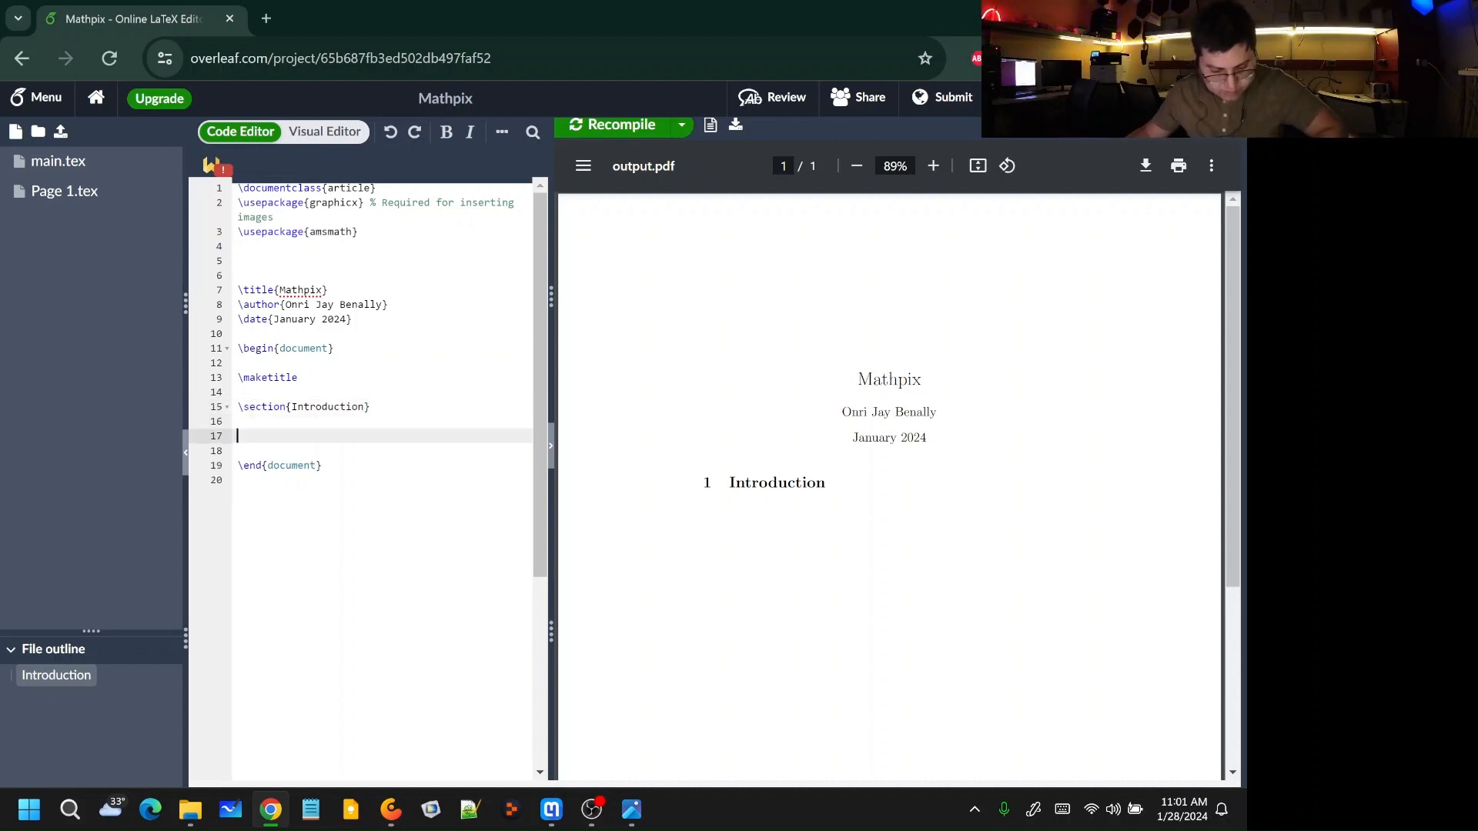
{"action": "left_click", "coordinate": [239, 480]}
{"action": "left_click_drag", "start_coordinate": [239, 422], "coordinate": [239, 437]}
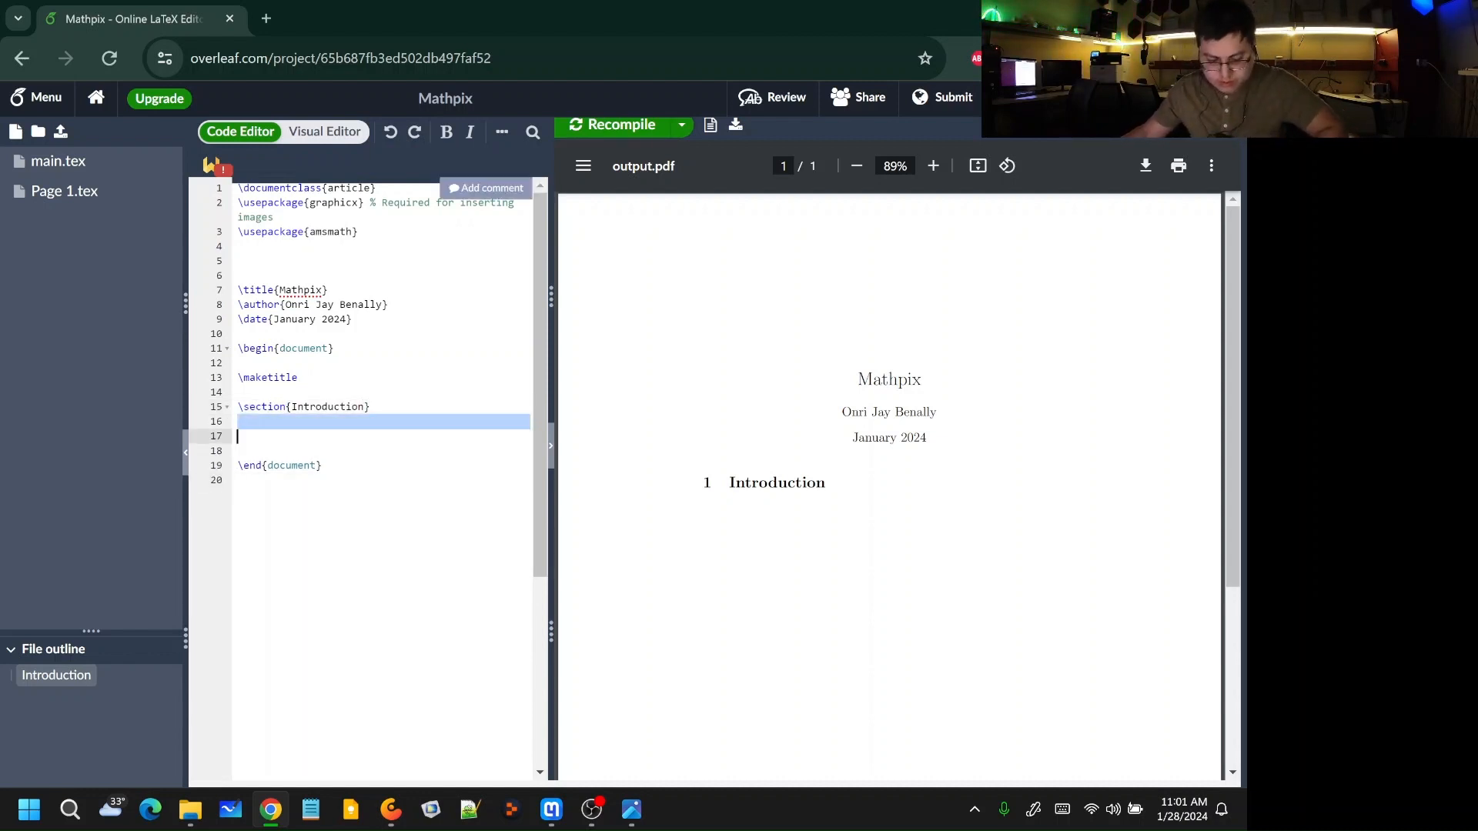
{"action": "left_click", "coordinate": [239, 436]}
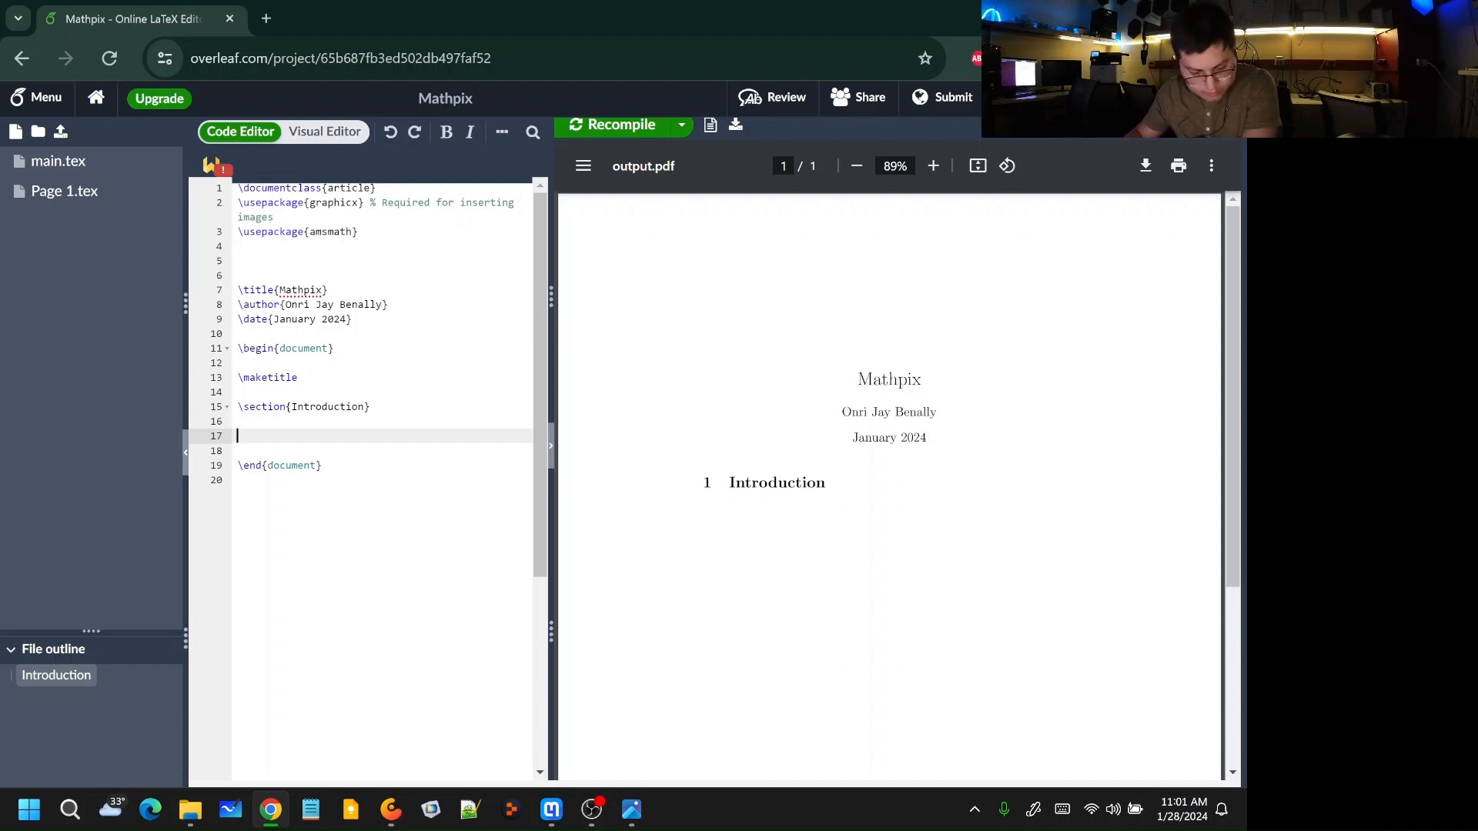
{"action": "type", "text": "\\include"}
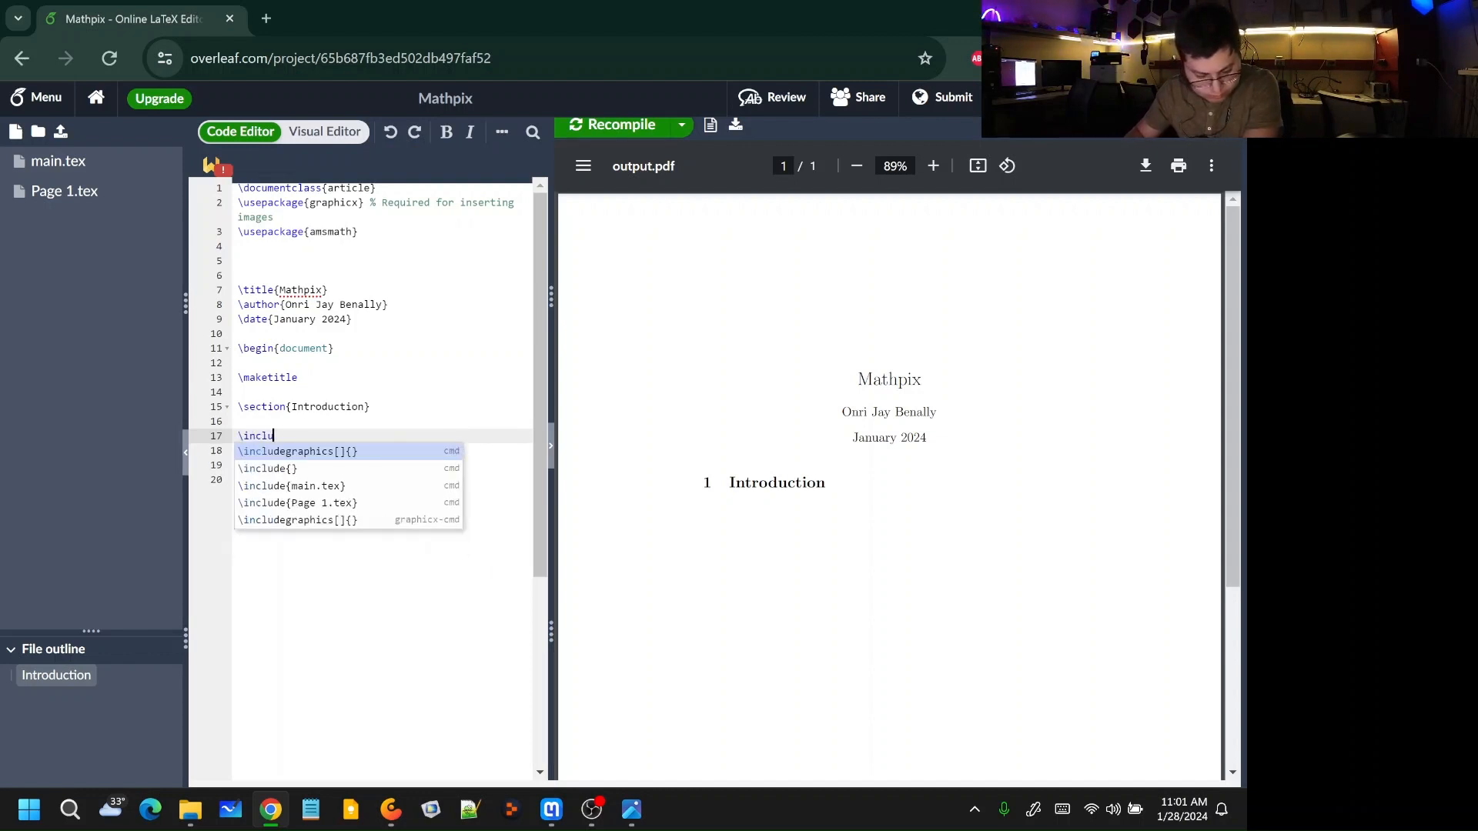
{"action": "left_click", "coordinate": [323, 503]}
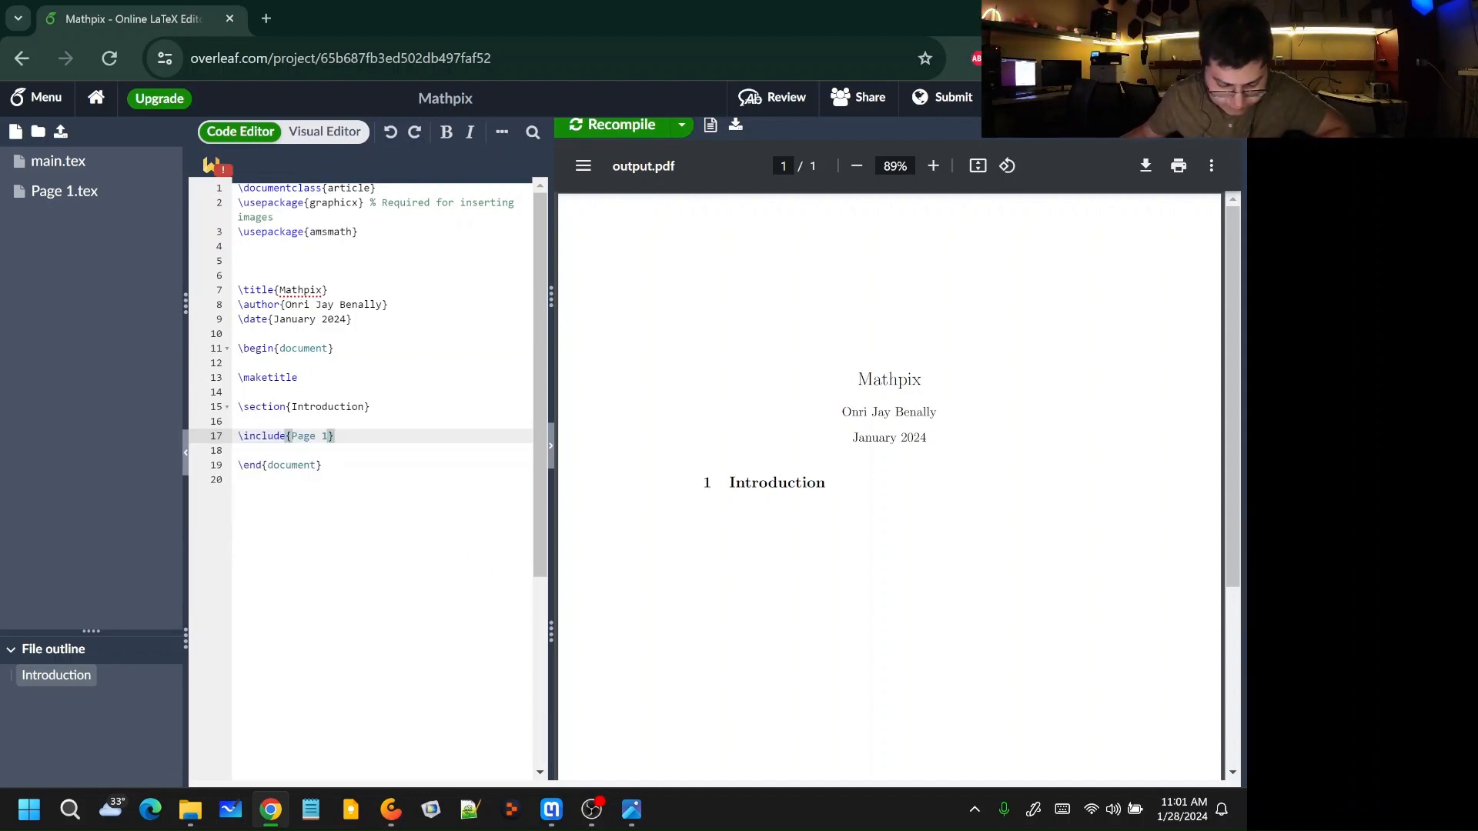
Step: Open Page 1.tex, copy the Thermal Stability LaTeX code from the Mathpix Snipping Tool, and paste it into the empty file
{"action": "left_click", "coordinate": [69, 191]}
{"action": "left_click", "coordinate": [566, 823]}
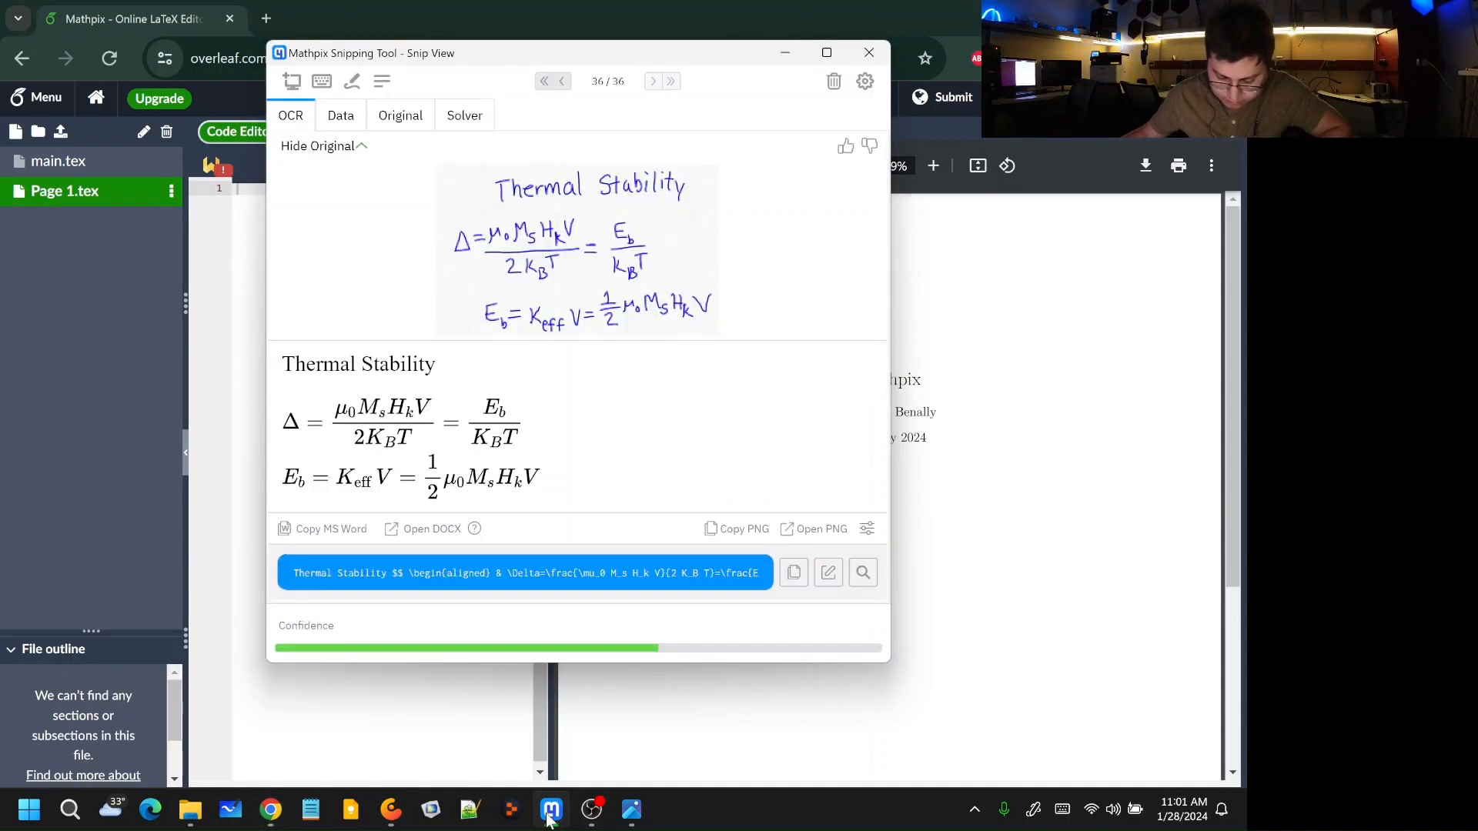
{"action": "left_click", "coordinate": [795, 575]}
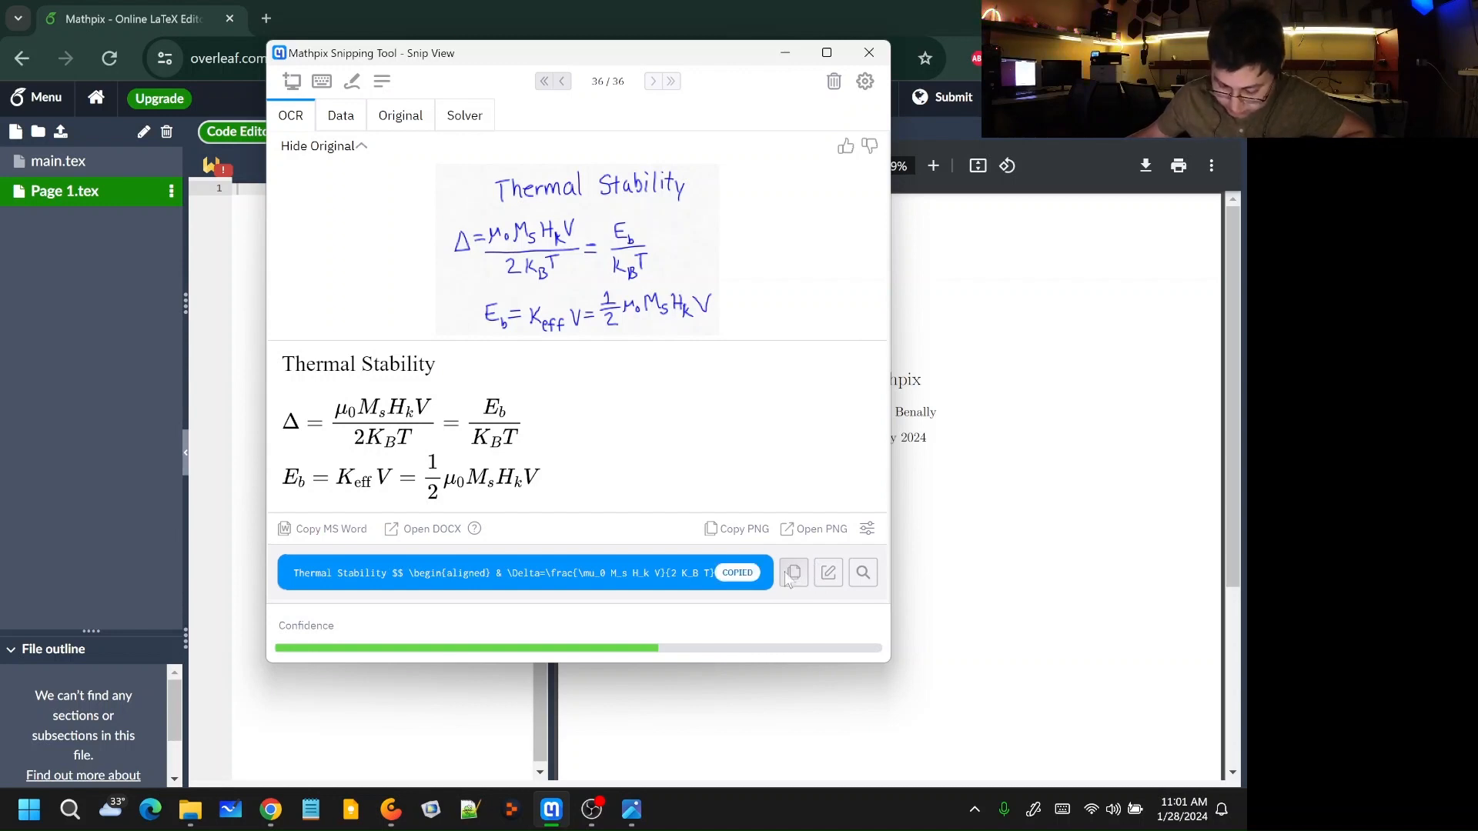
{"action": "left_click", "coordinate": [785, 52]}
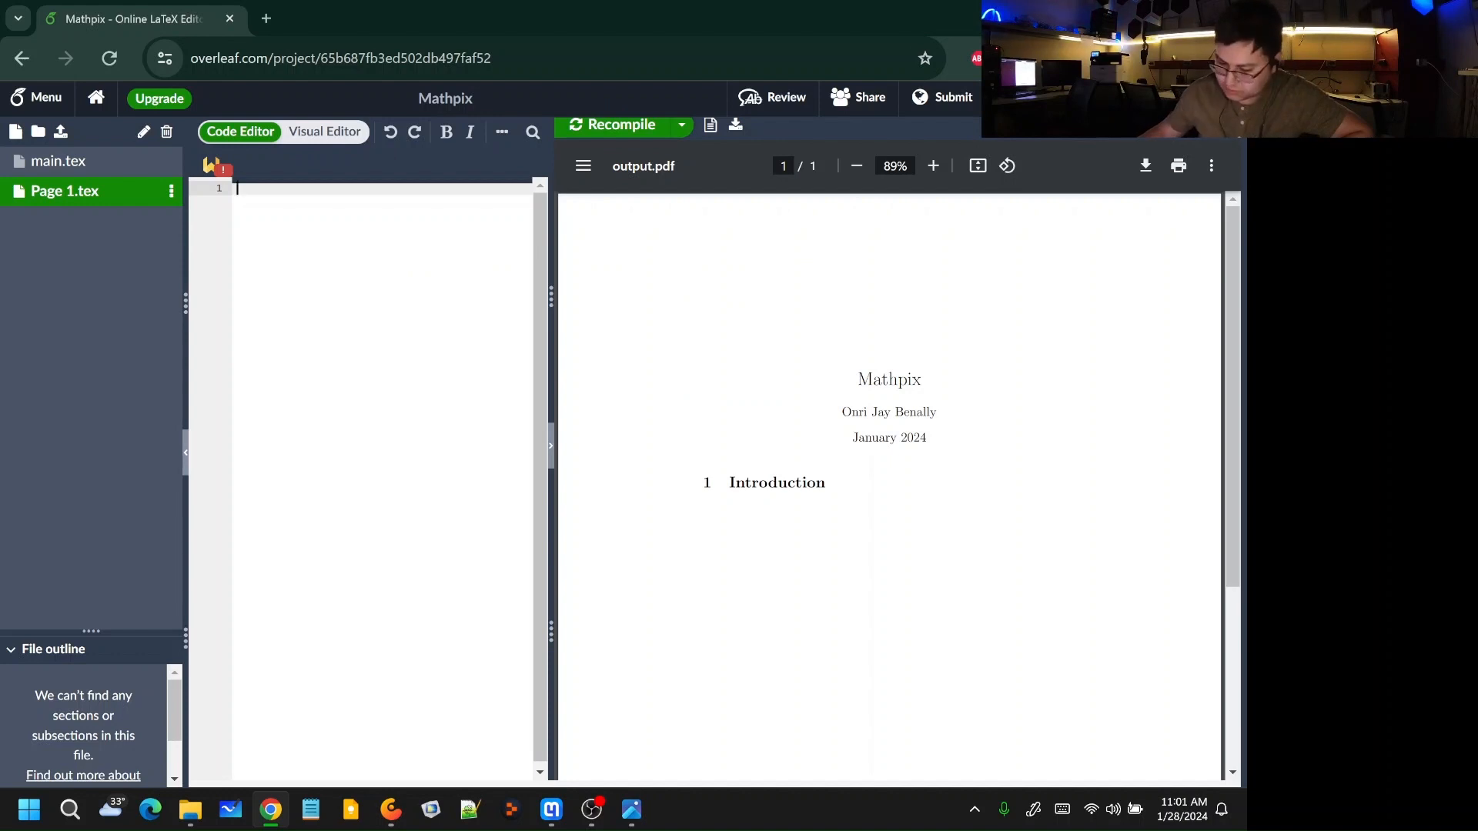
{"action": "key", "text": "ctrl+v"}
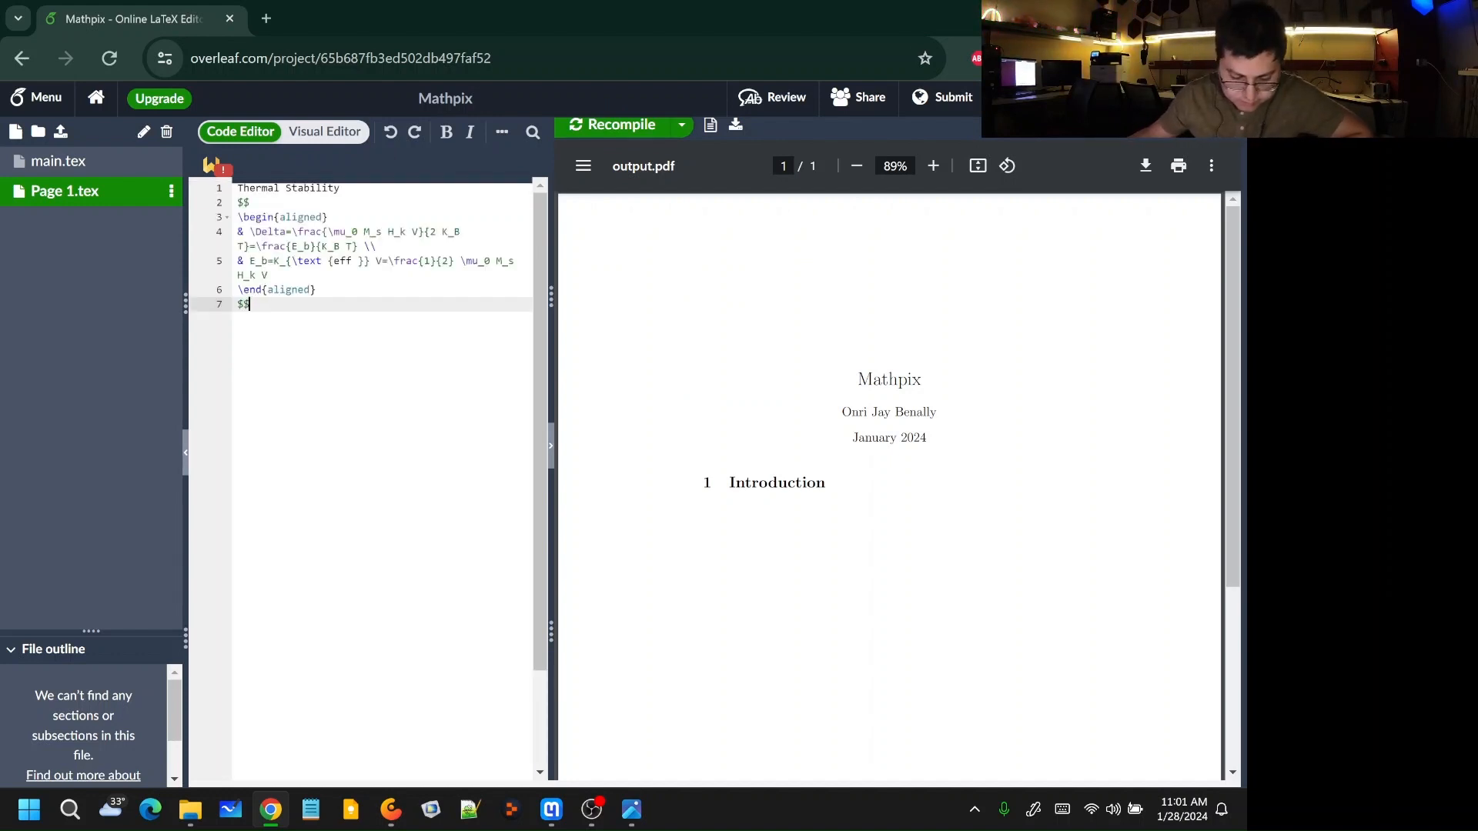
Step: Recompile the project and examine the typeset Thermal Stability equations on page 2 of the PDF up close
{"action": "left_click", "coordinate": [643, 124]}
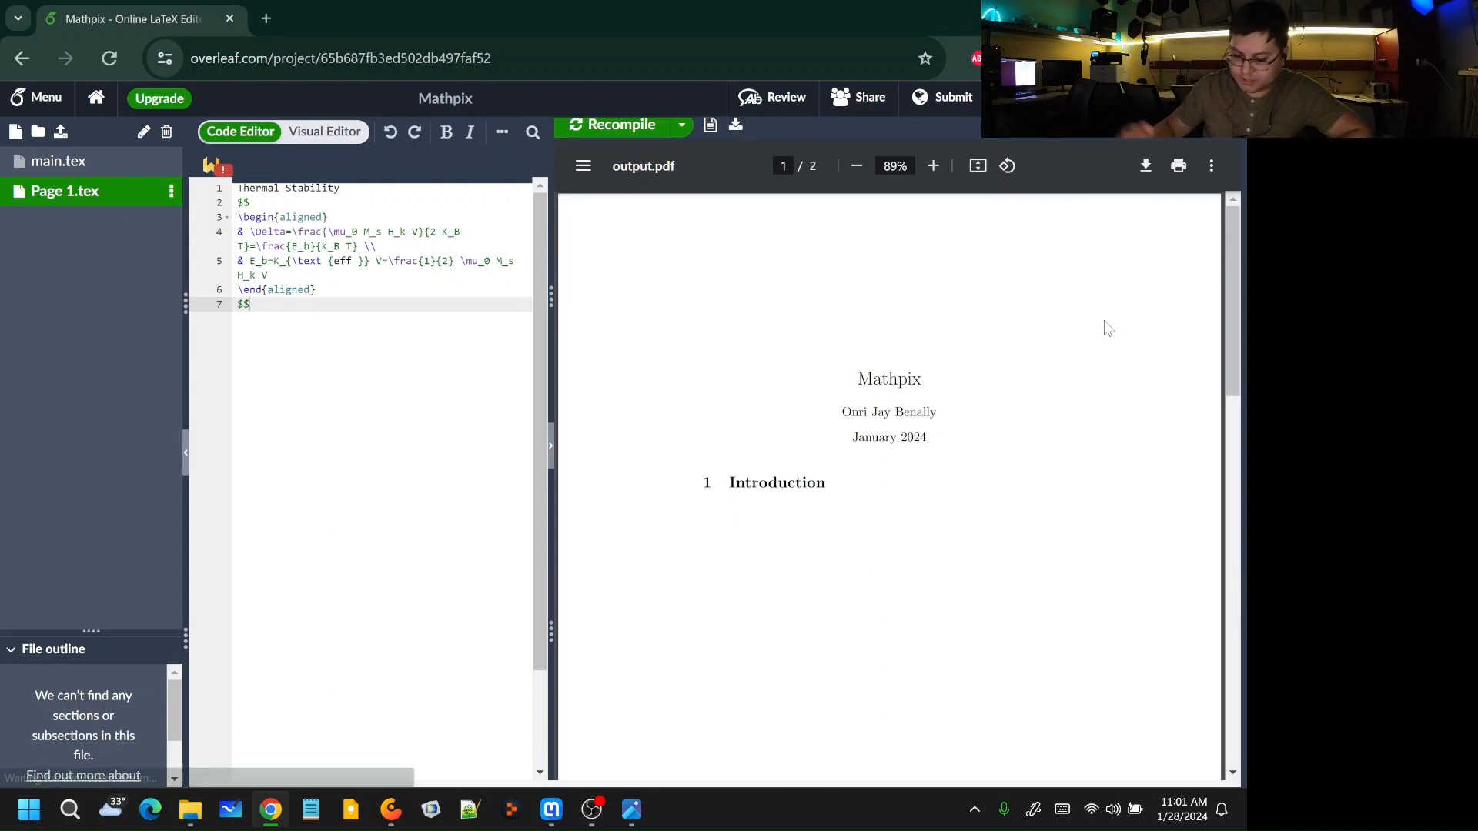
{"action": "scroll", "coordinate": [1093, 369], "scroll_direction": "down", "scroll_amount": 5}
{"action": "scroll", "coordinate": [1074, 423], "scroll_direction": "down", "scroll_amount": 3}
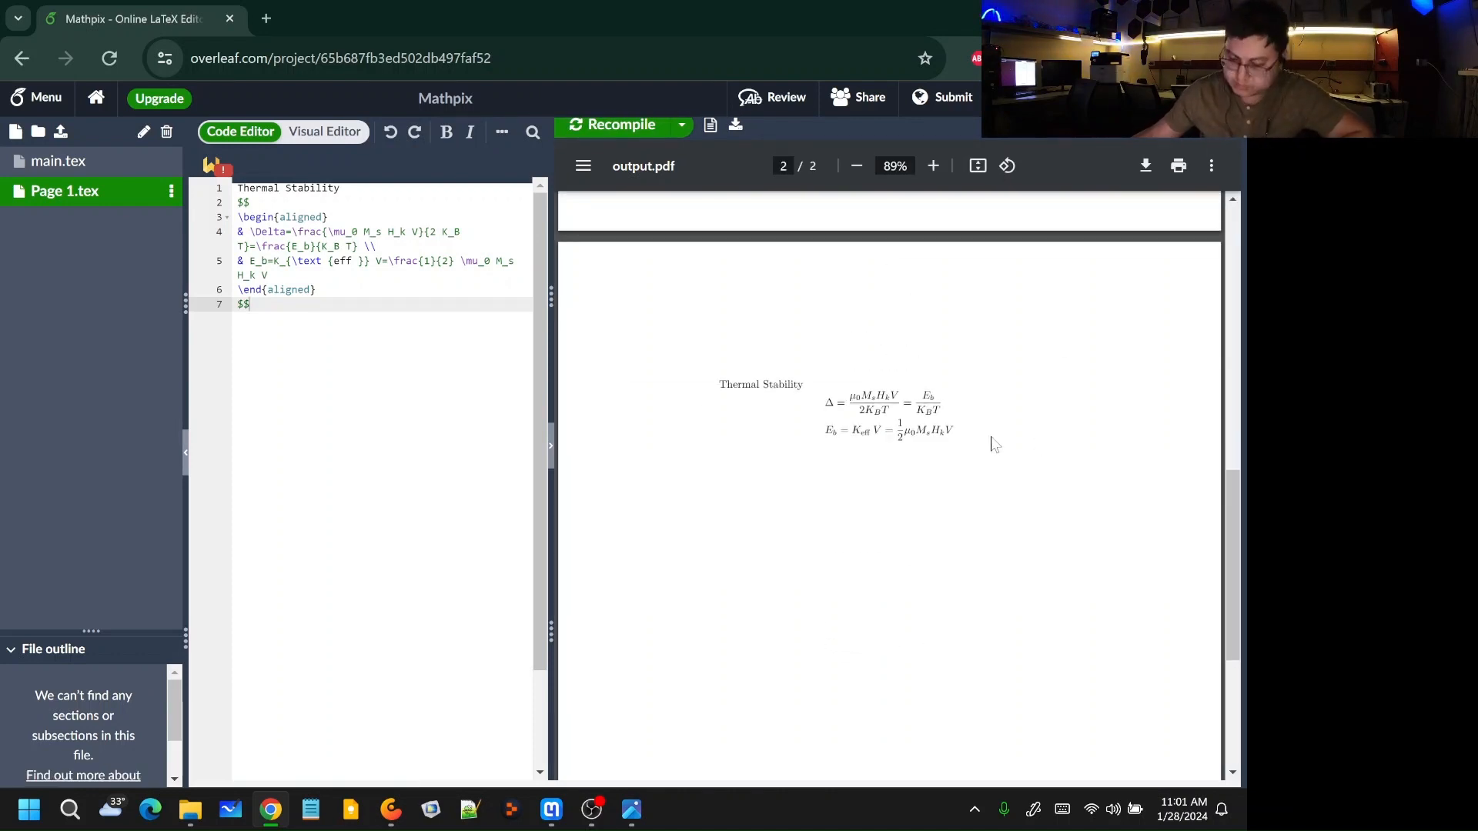
{"action": "scroll", "coordinate": [990, 438], "scroll_direction": "up", "scroll_amount": 6}
{"action": "scroll", "coordinate": [893, 461], "scroll_direction": "down", "scroll_amount": 3}
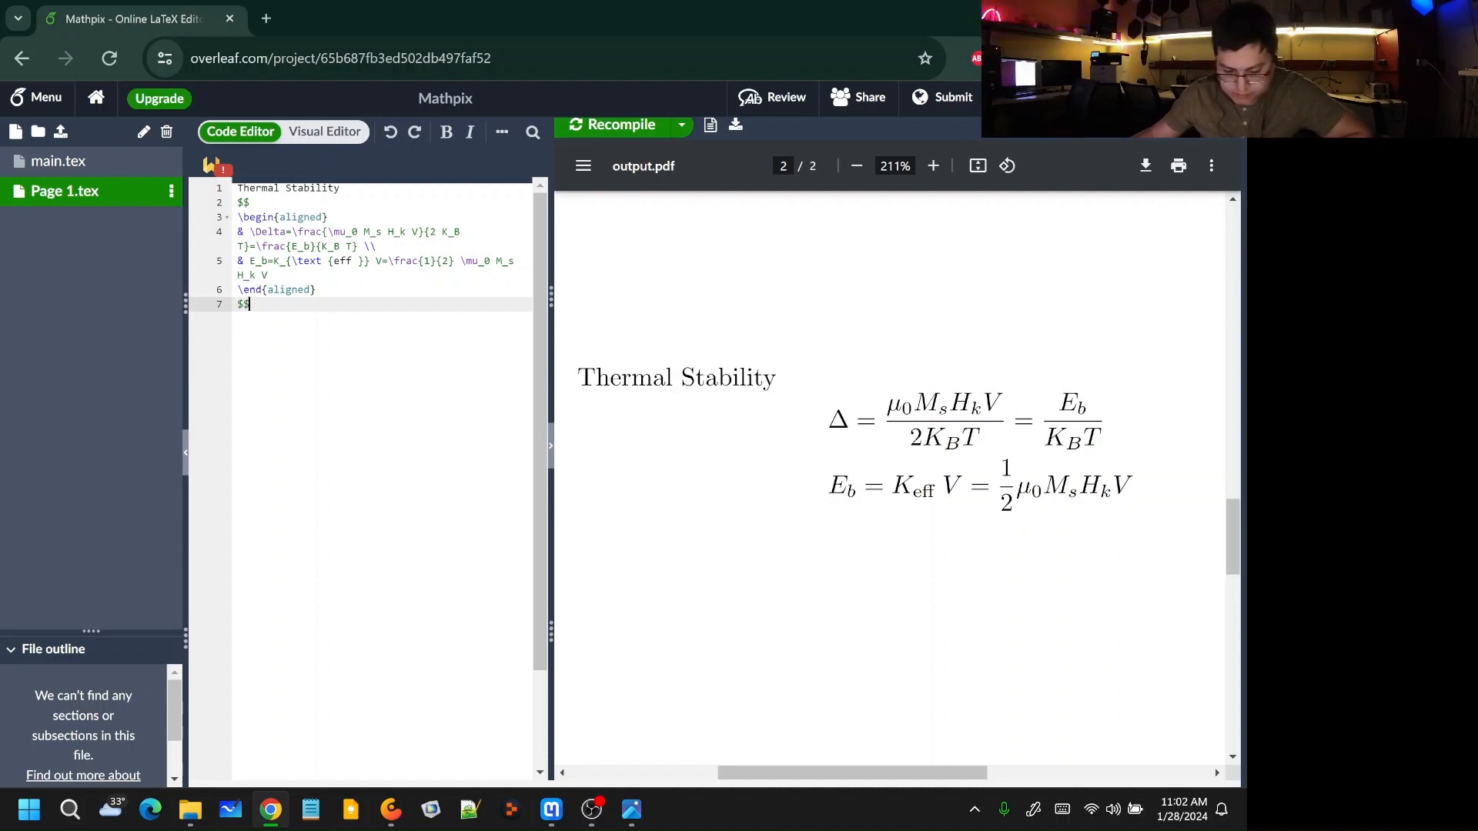
Step: Delete the entire contents of Page 1.tex and add one blank line, with the cursor back on line 1
{"action": "left_click", "coordinate": [551, 809]}
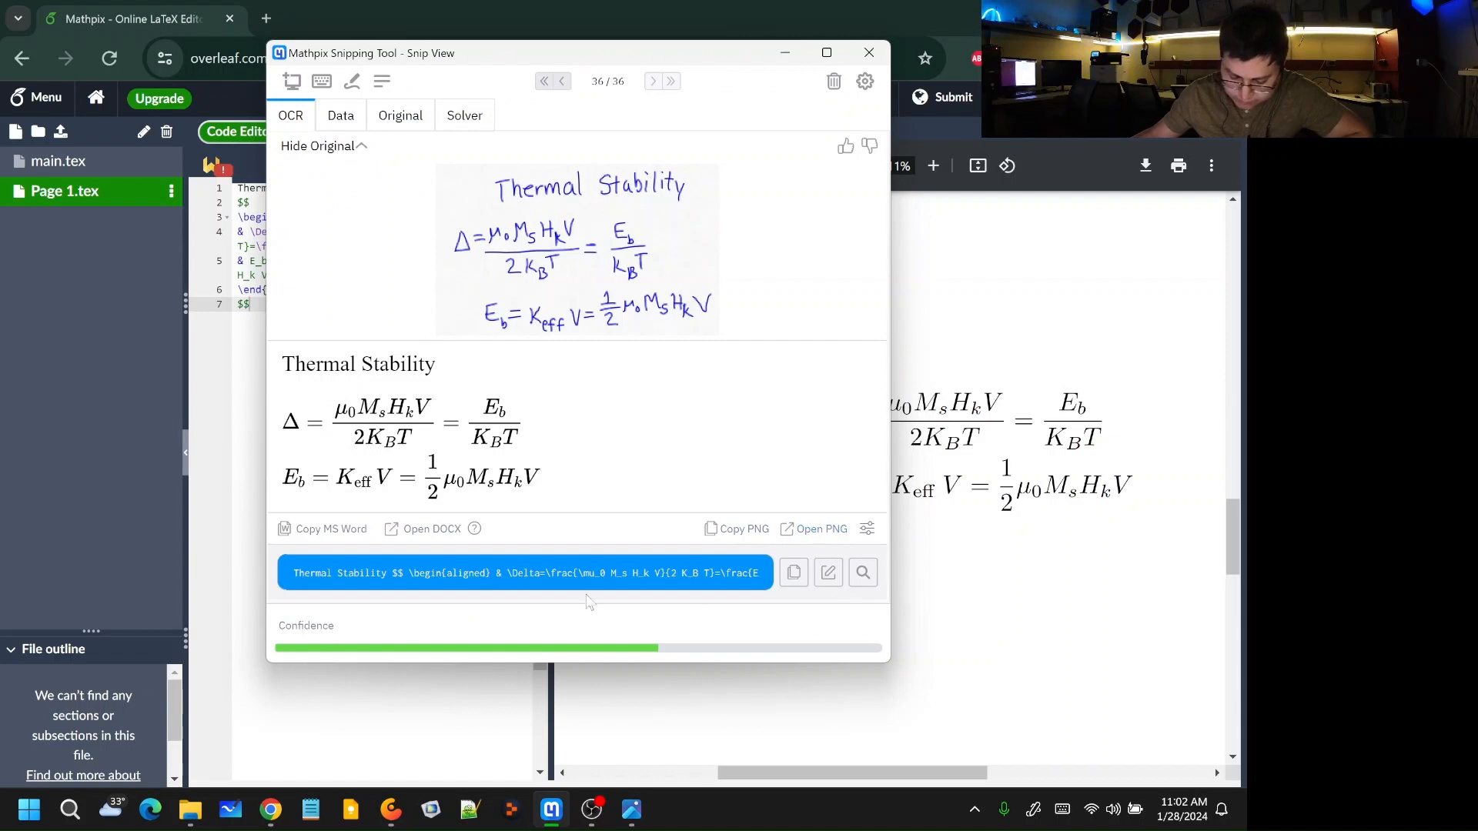
{"action": "left_click", "coordinate": [198, 528]}
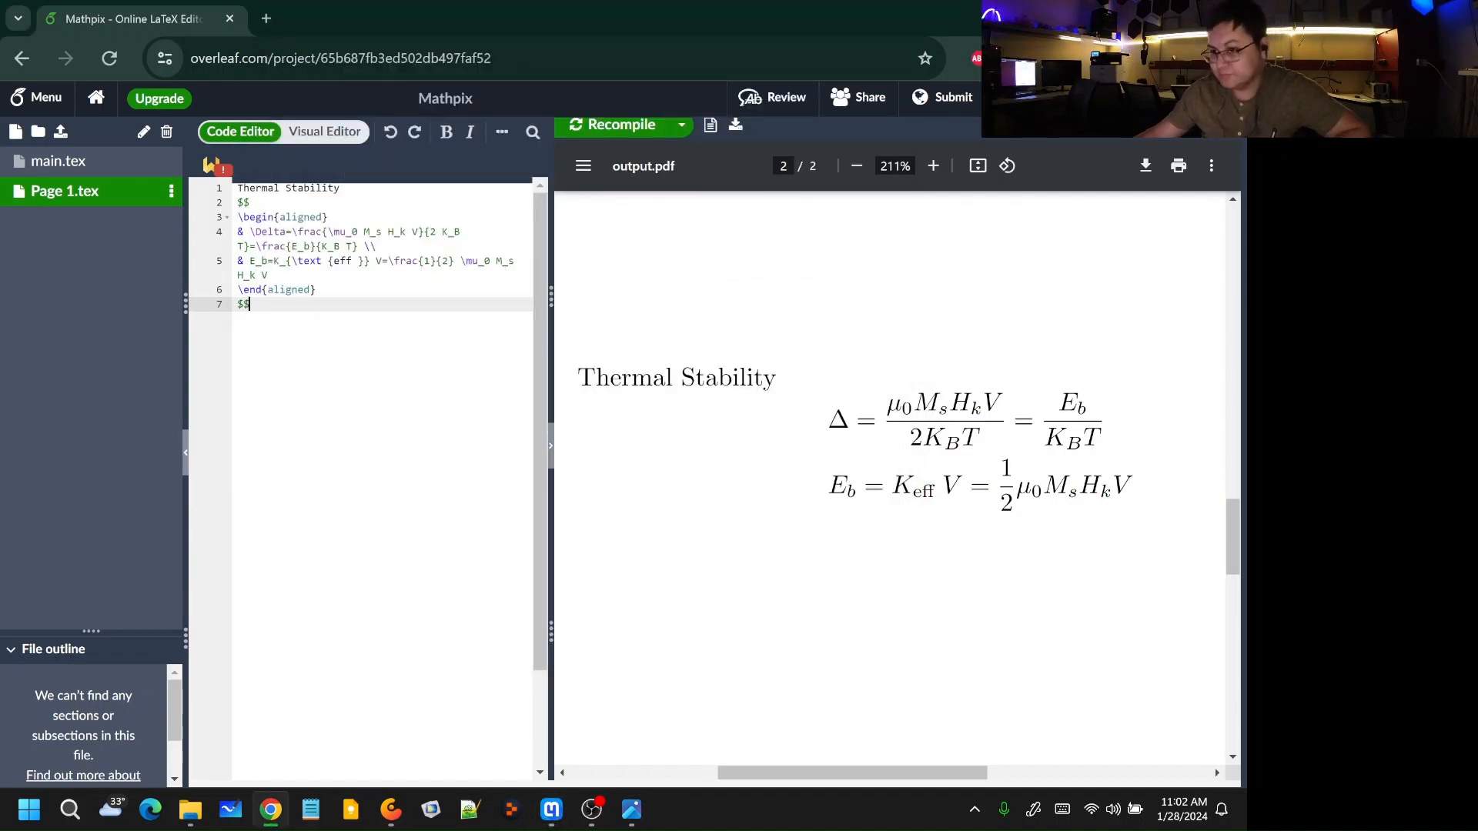
{"action": "key", "text": "ctrl+a"}
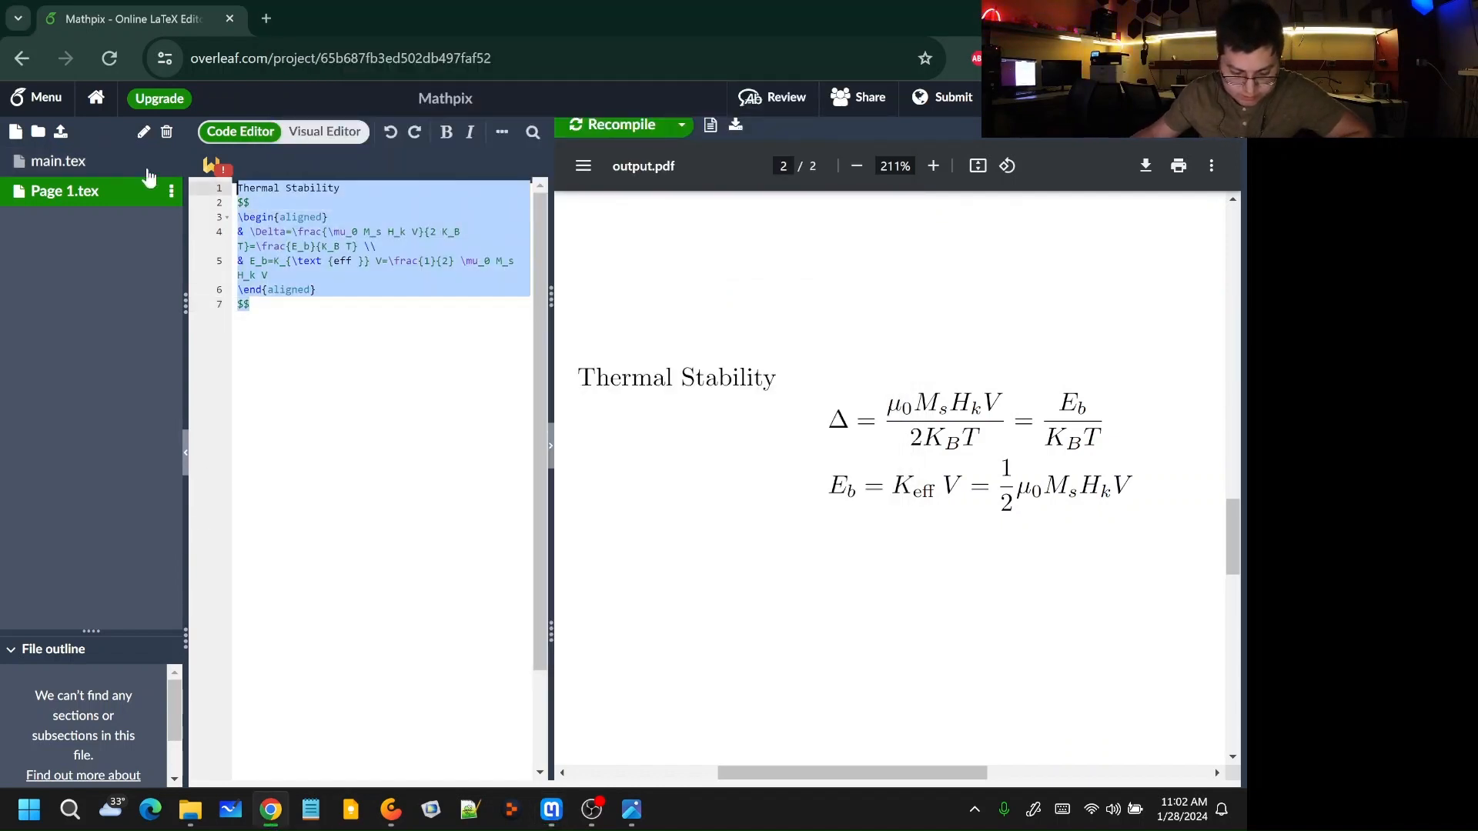
{"action": "key", "text": "BackSpace"}
{"action": "key", "text": "Return"}
{"action": "key", "text": "Up"}
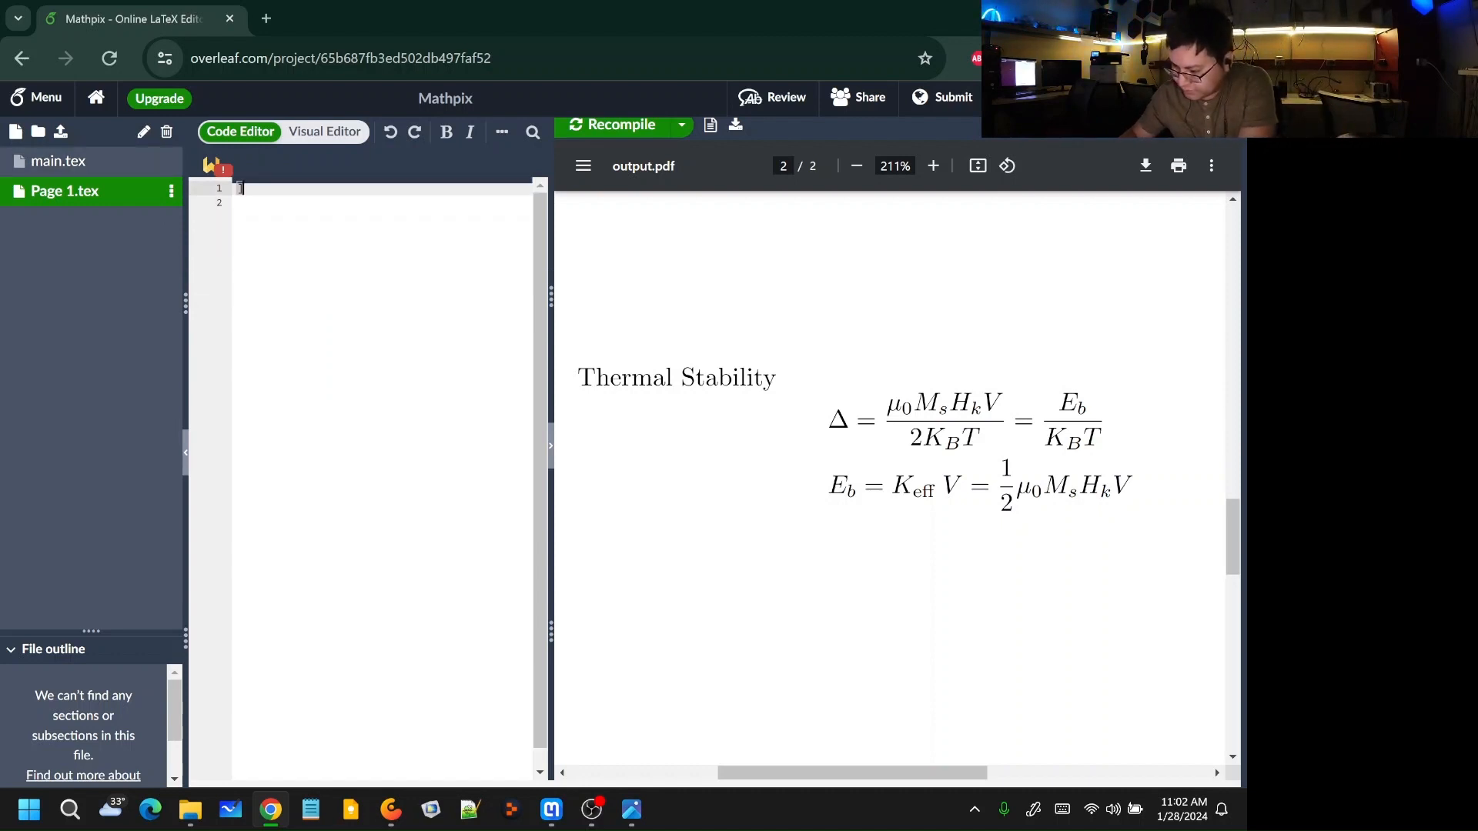
Step: Try an \includegraphics command with the option png on line 1 of Page 1.tex
{"action": "type", "text": "\\inc"}
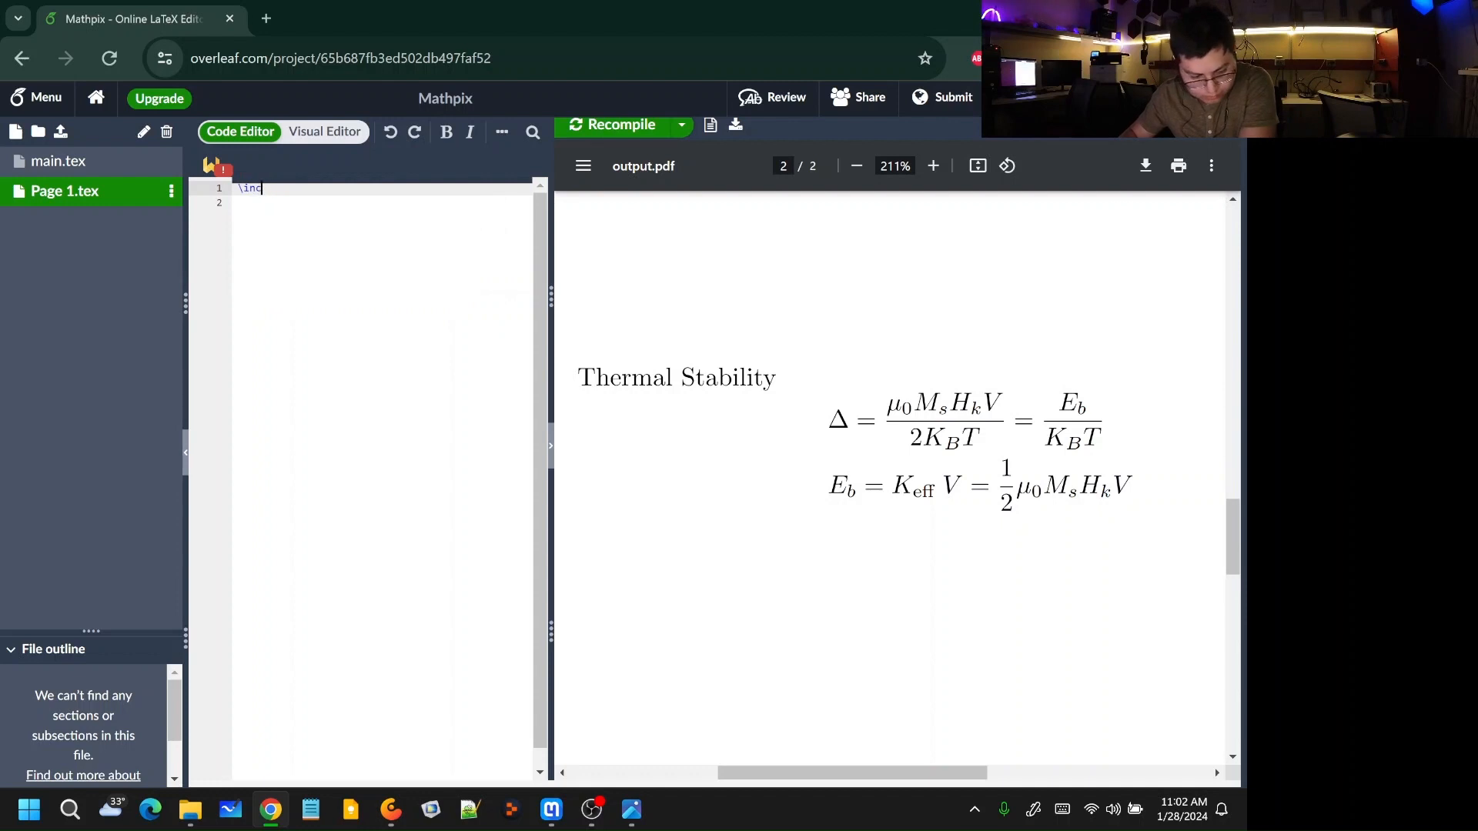
{"action": "type", "text": "lude"}
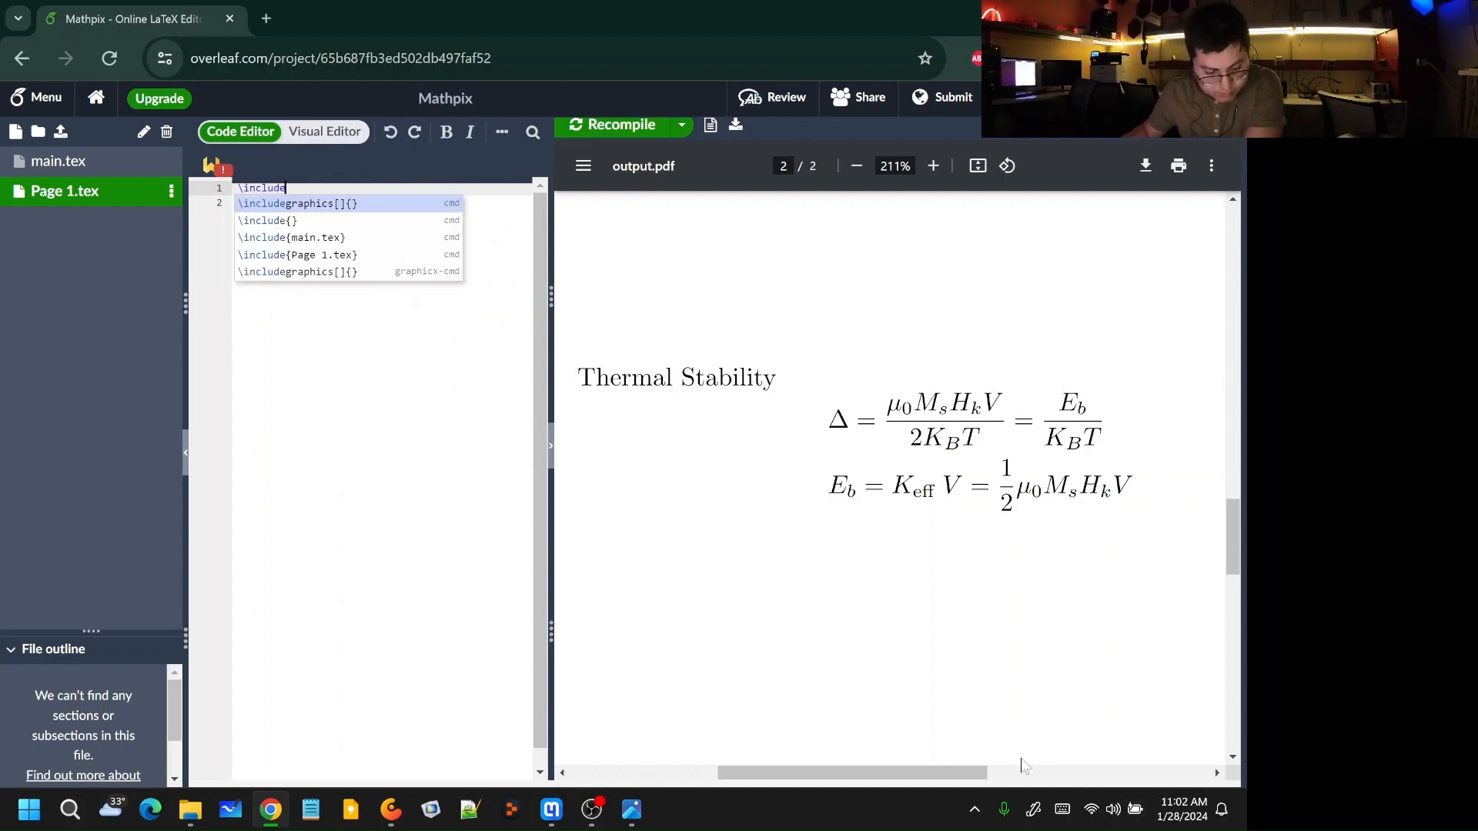
{"action": "left_click", "coordinate": [351, 205]}
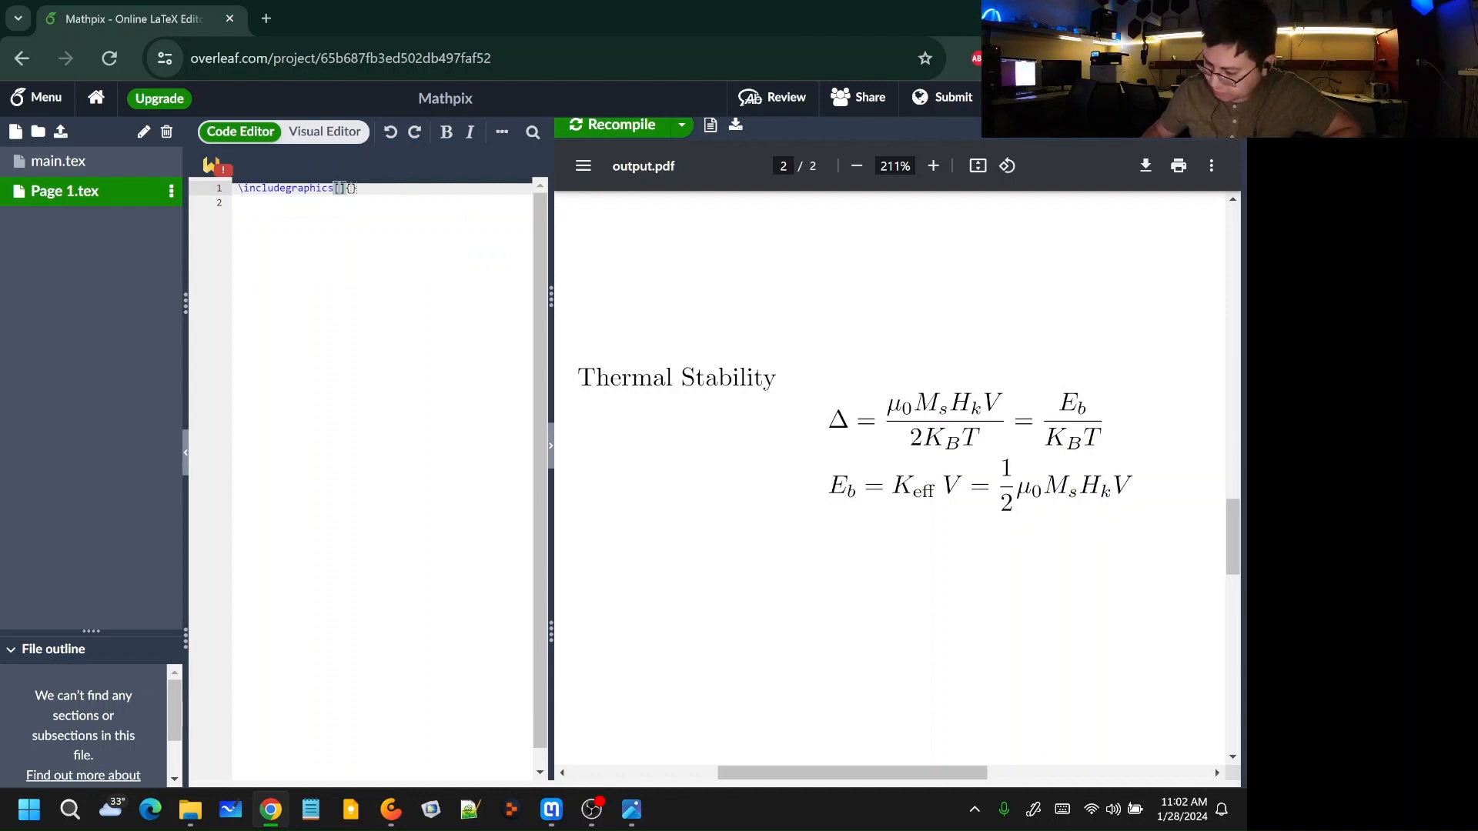
{"action": "type", "text": "png"}
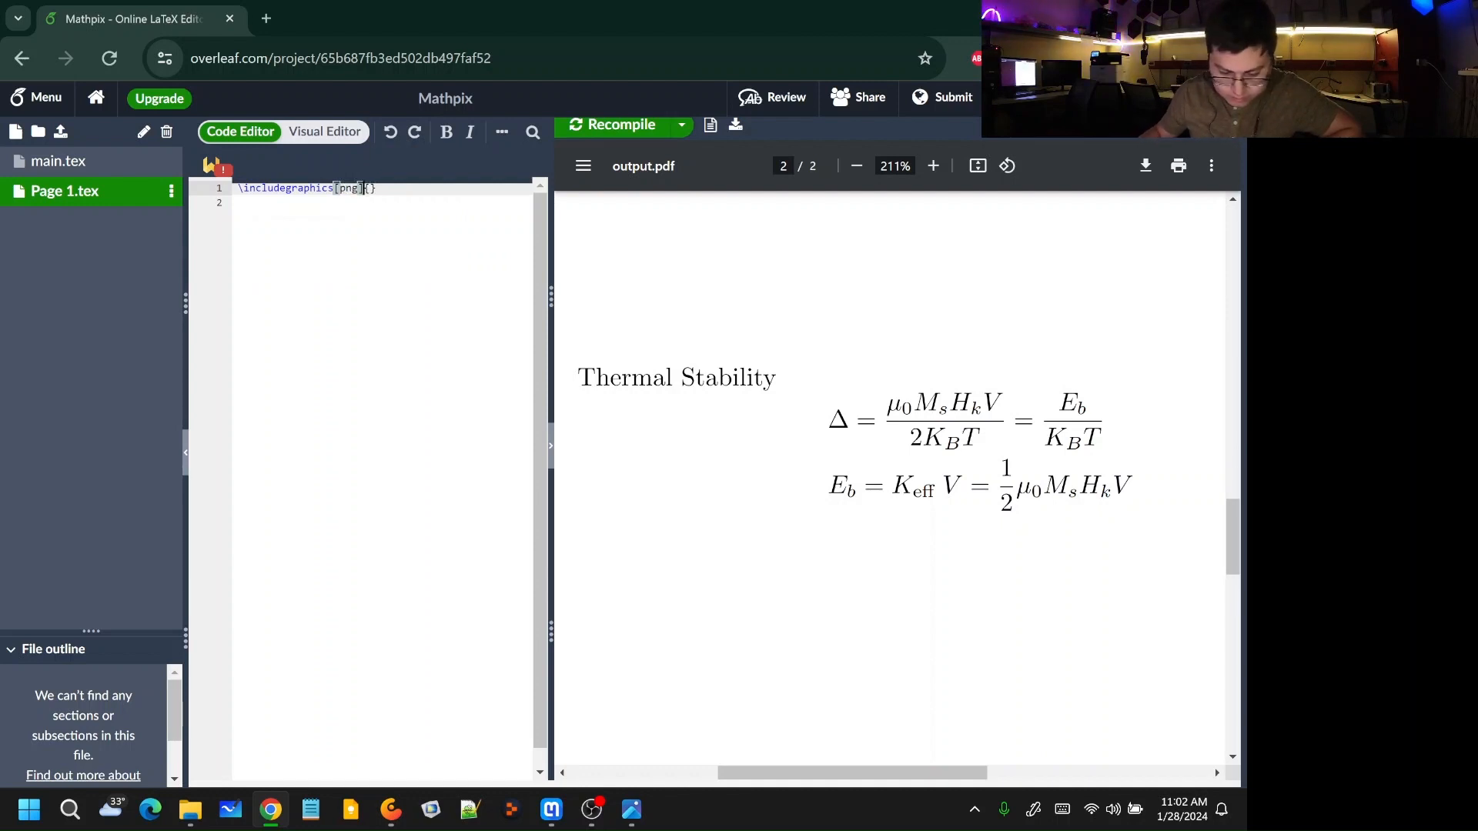
{"action": "key", "text": "Tab"}
Step: Search the web for "latex include graphics png" in a new browser tab
{"action": "left_click", "coordinate": [264, 18]}
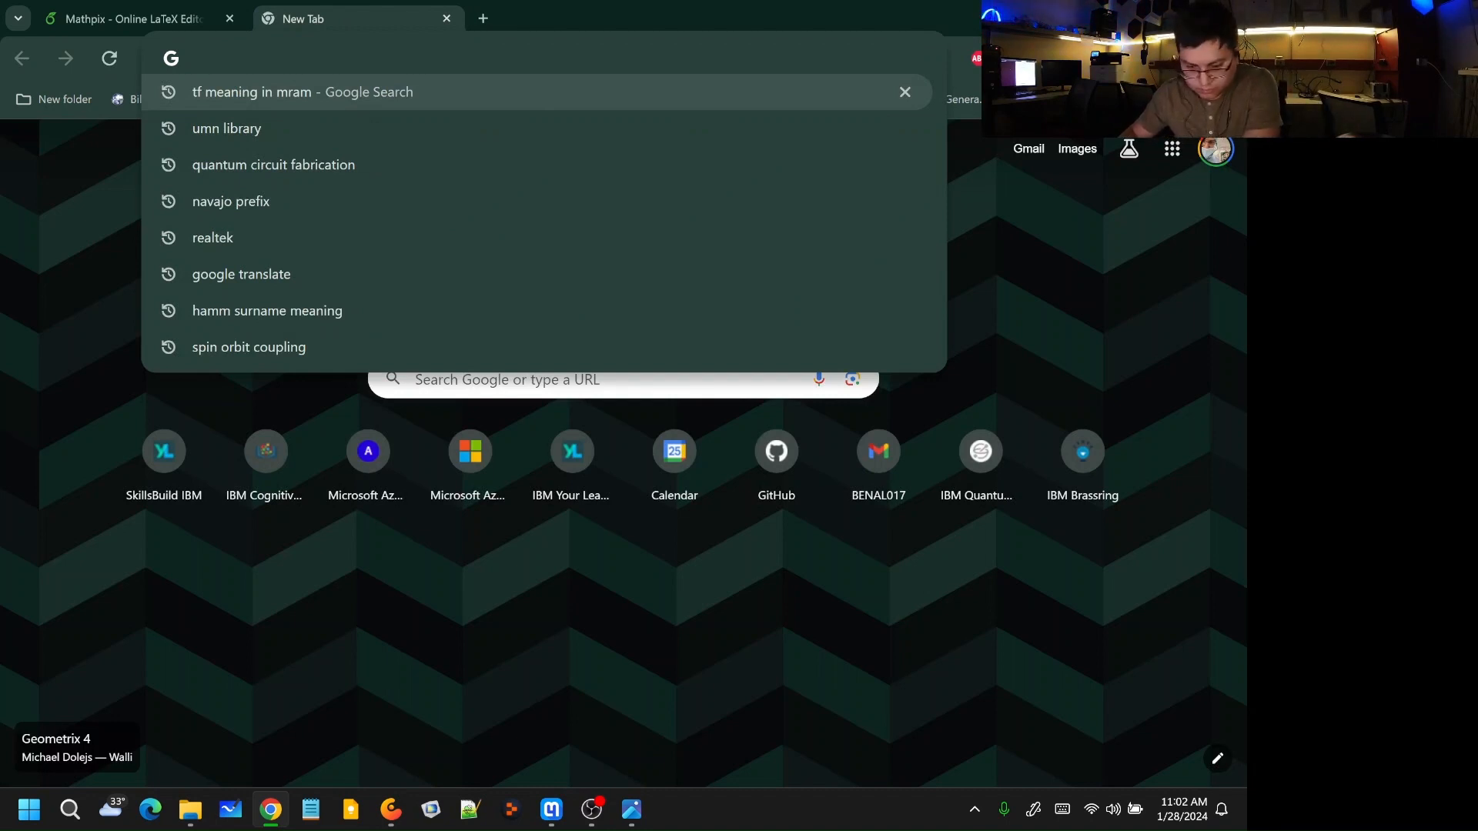
{"action": "type", "text": "over"}
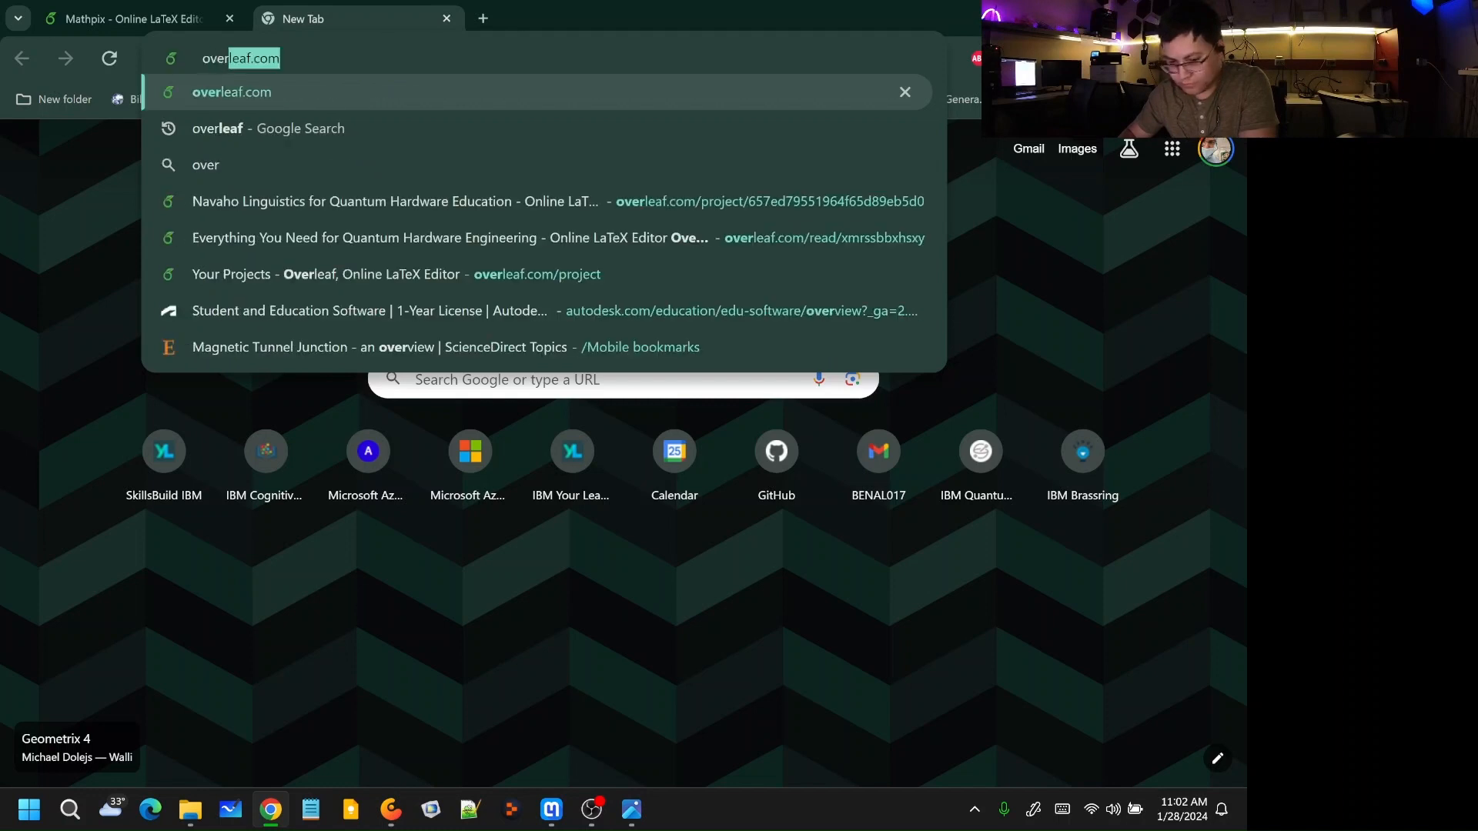
{"action": "key", "text": "BackSpace"}
{"action": "key", "text": "BackSpace"}
{"action": "key", "text": "BackSpace"}
{"action": "key", "text": "BackSpace"}
{"action": "key", "text": "BackSpace"}
{"action": "type", "text": "latex"}
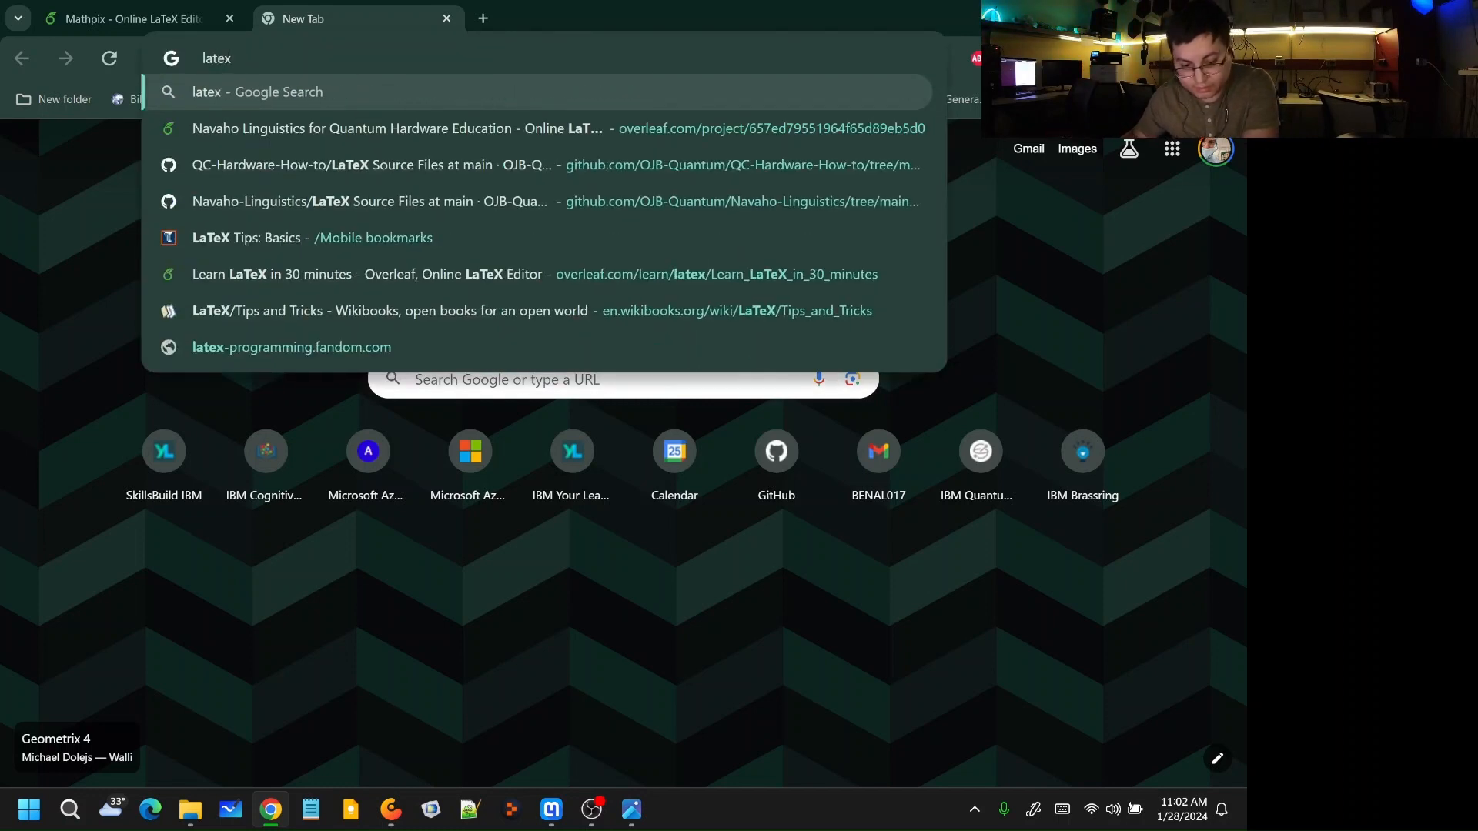
{"action": "type", "text": " include "}
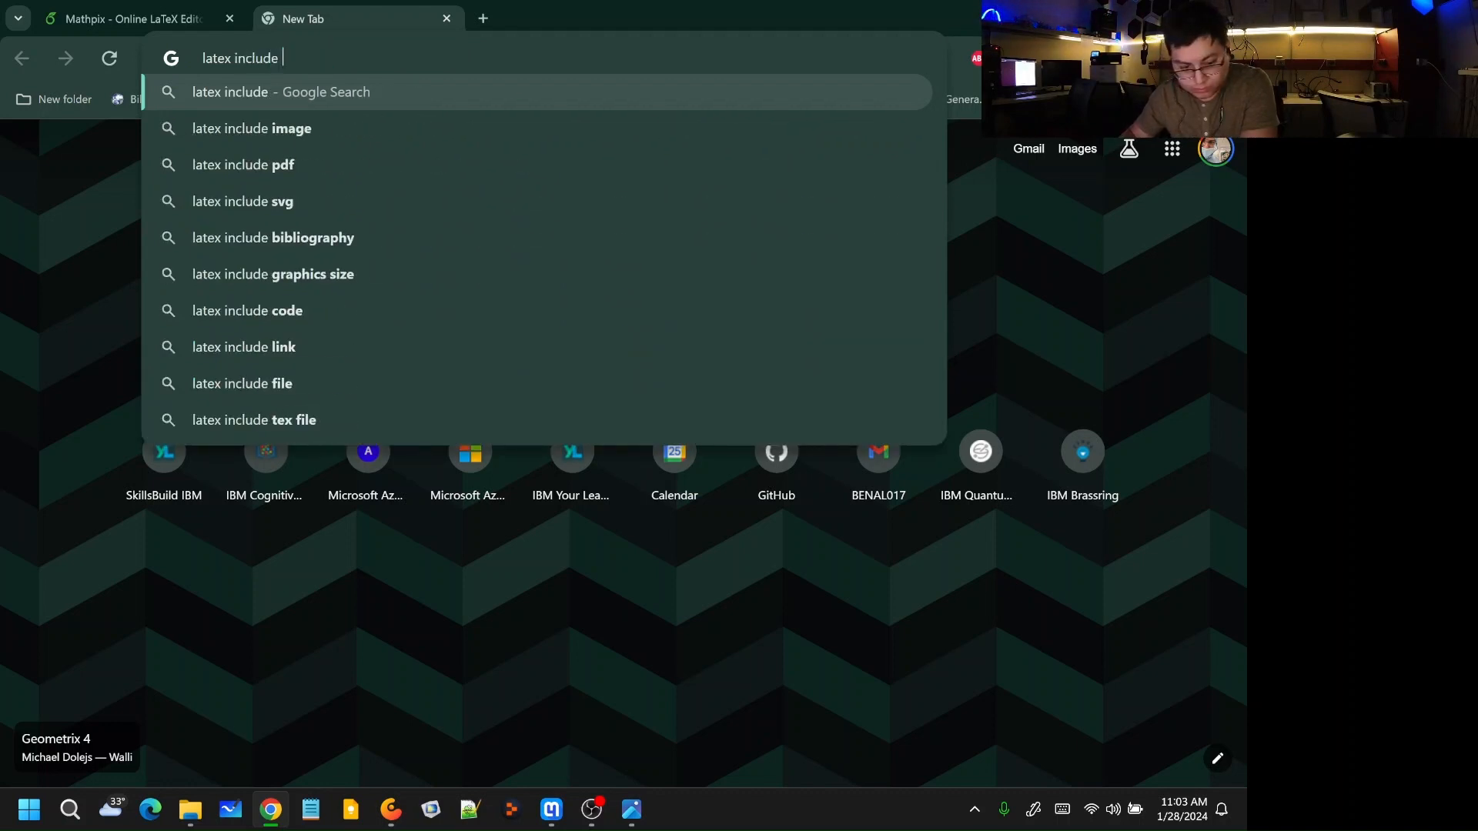
{"action": "type", "text": "graphic"}
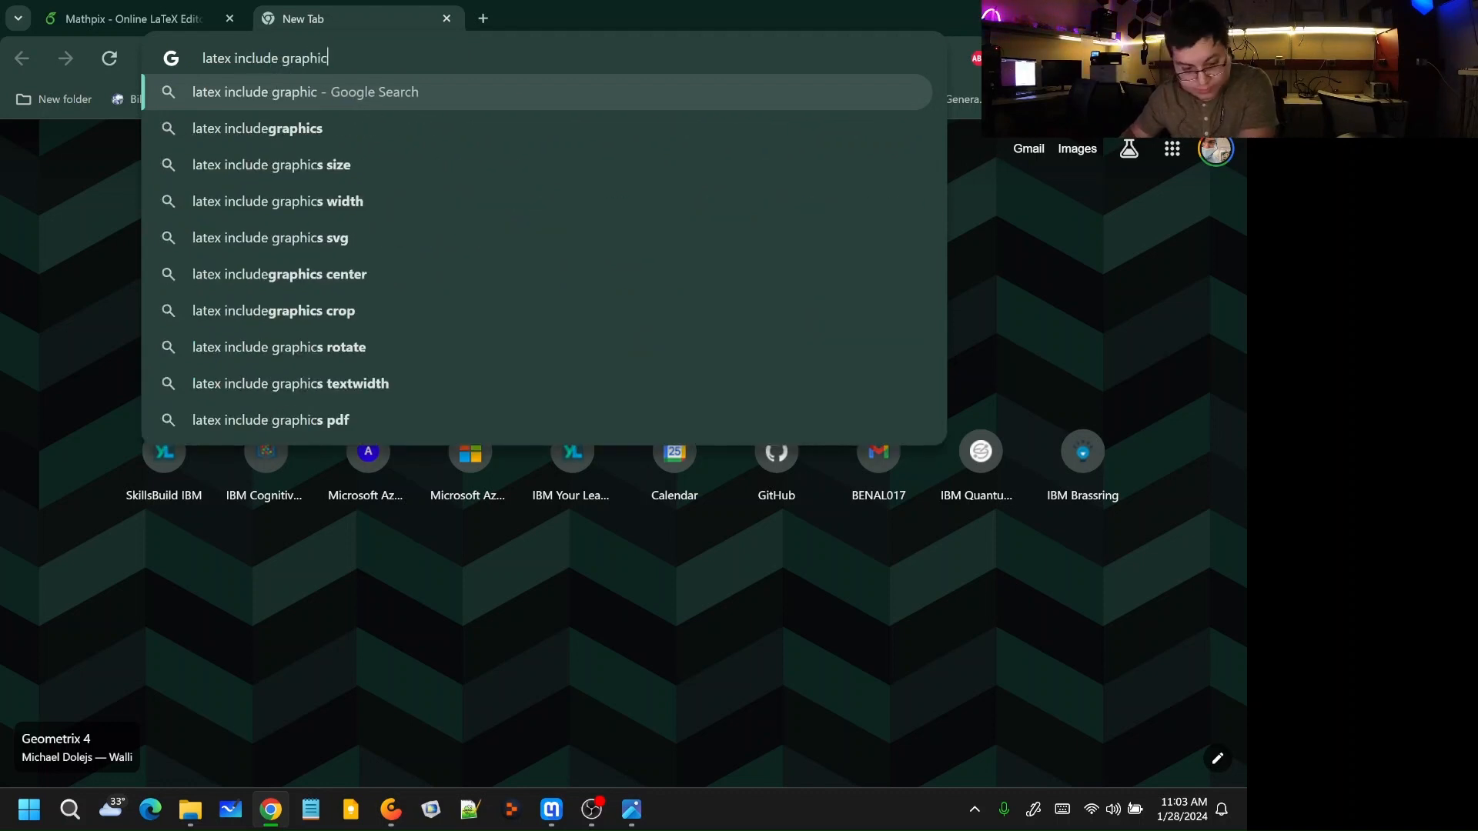
{"action": "type", "text": "s png"}
{"action": "key", "text": "Return"}
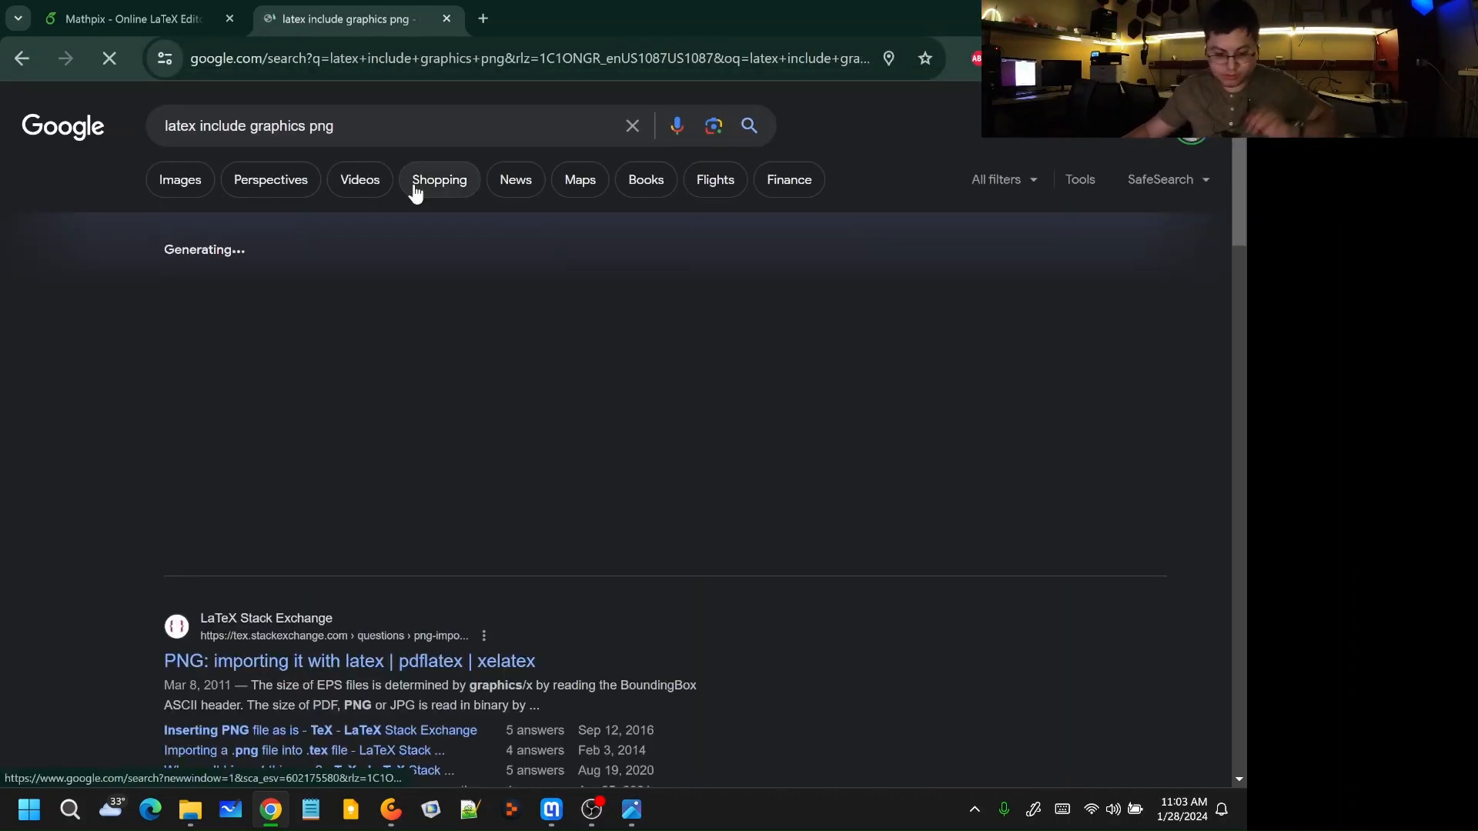
Step: Open Overleaf's Inserting Images article from the search results and find the code example in its Introduction
{"action": "scroll", "coordinate": [297, 528], "scroll_direction": "down", "scroll_amount": 5}
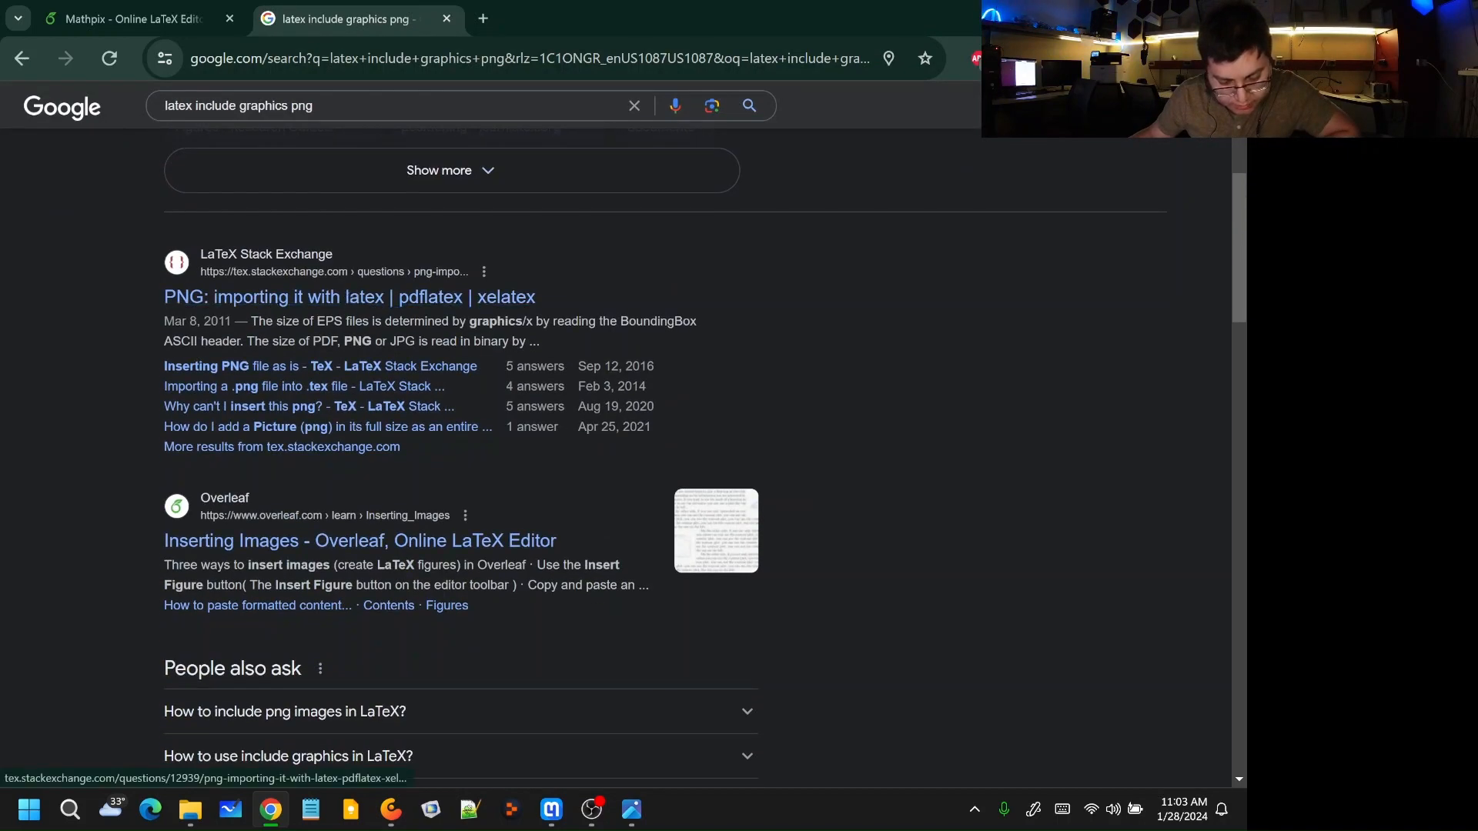
{"action": "left_click", "coordinate": [307, 543]}
{"action": "scroll", "coordinate": [800, 362], "scroll_direction": "down", "scroll_amount": 5}
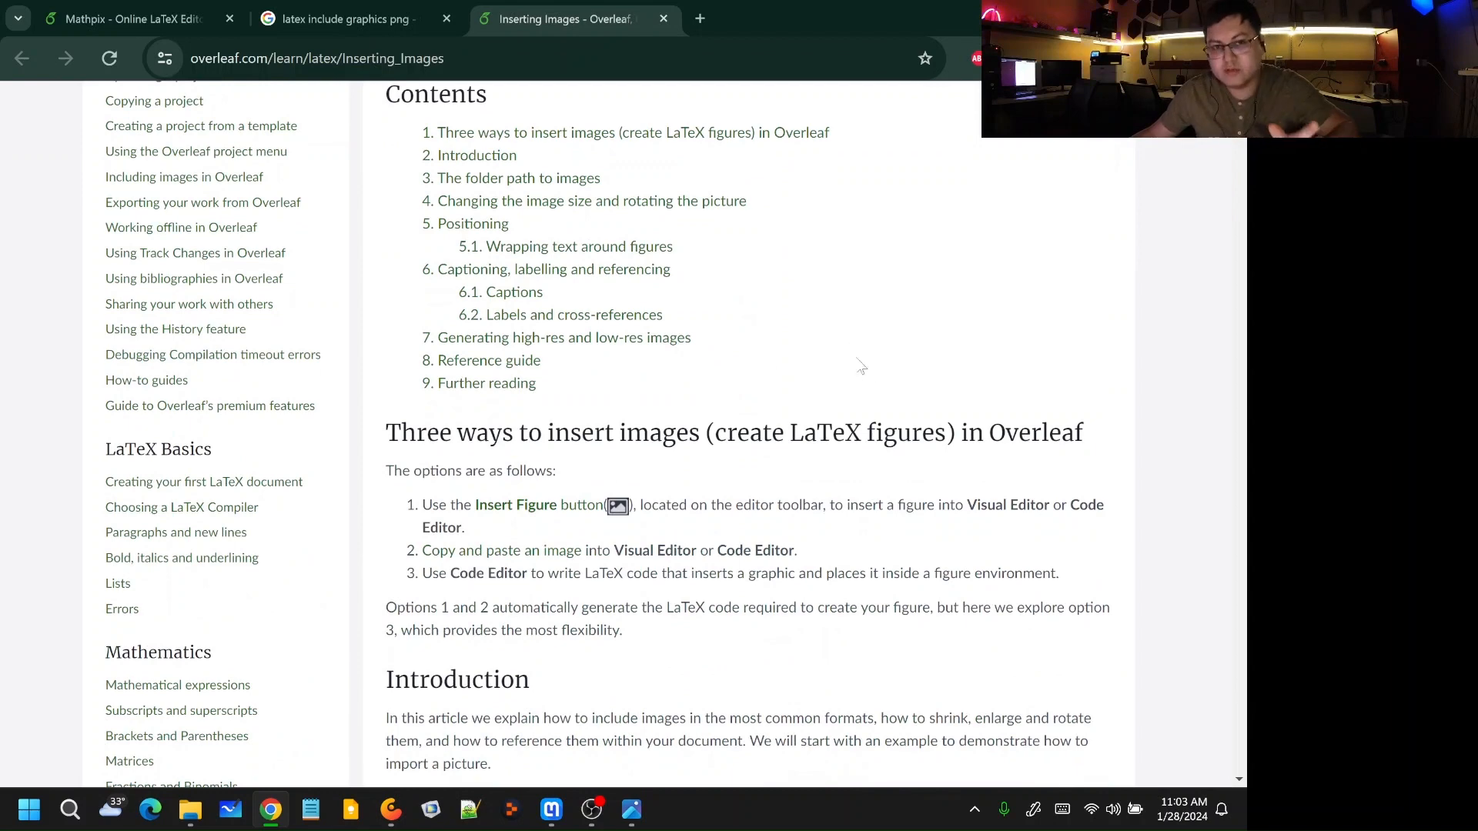
{"action": "scroll", "coordinate": [906, 387], "scroll_direction": "down", "scroll_amount": 7}
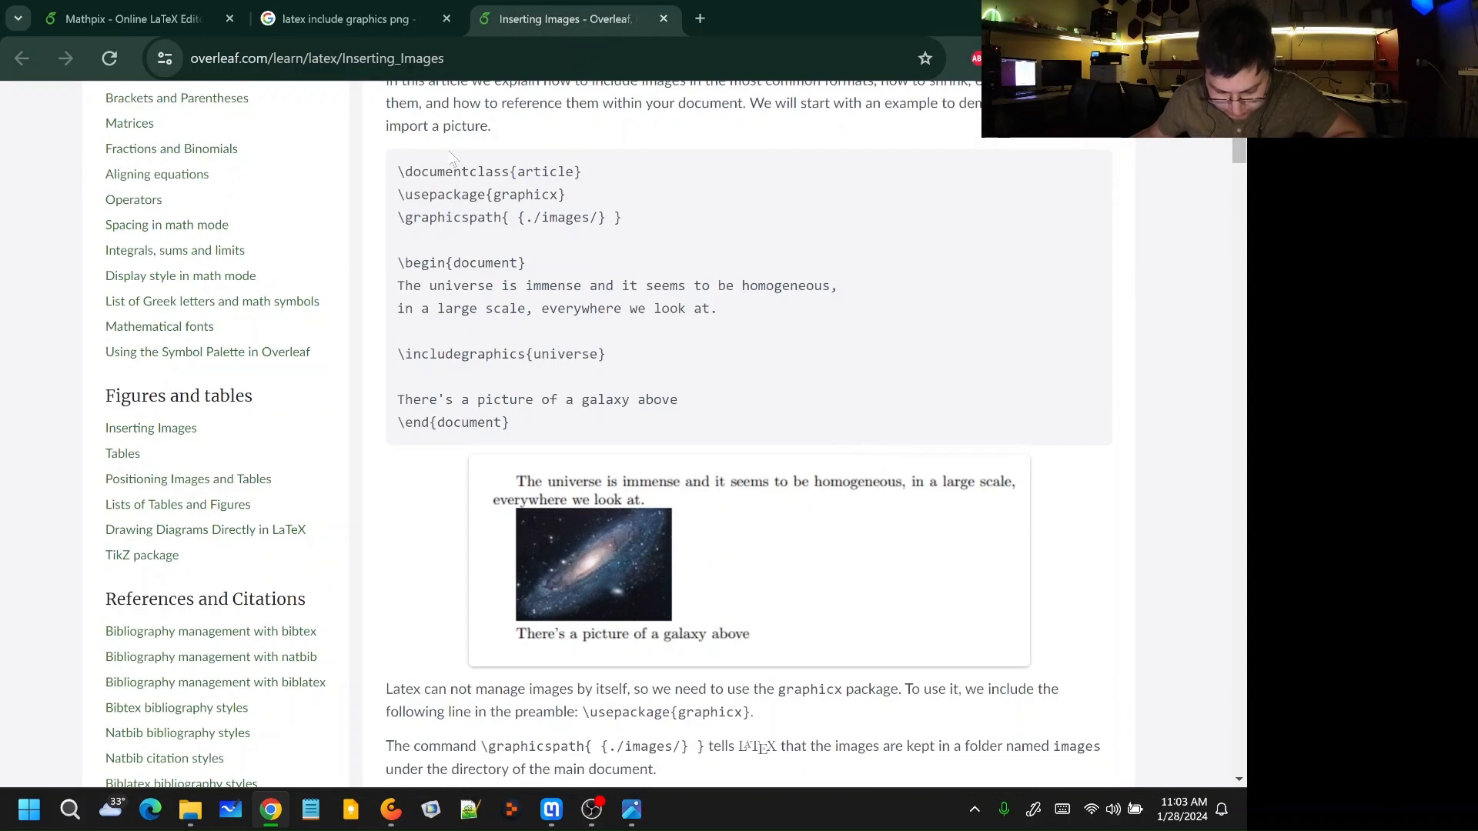
Step: Copy the \usepackage{graphicx} line from the article's code example and close the search results page
{"action": "left_click_drag", "start_coordinate": [518, 195], "coordinate": [393, 204]}
{"action": "key", "text": "ctrl+c"}
{"action": "left_click", "coordinate": [548, 212]}
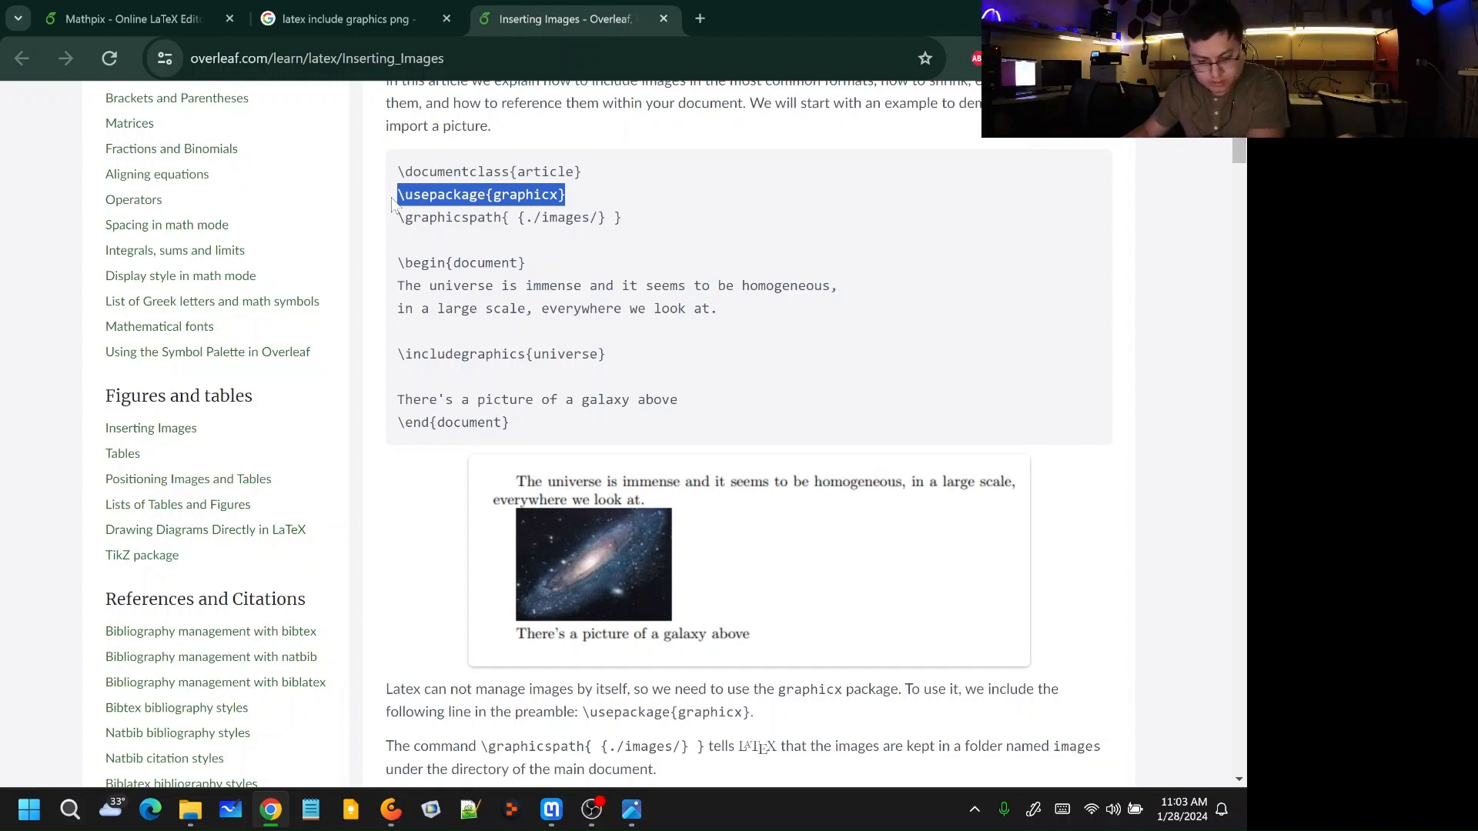
{"action": "left_click", "coordinate": [445, 18]}
Step: Return to the project and paste \usepackage{graphicx} on a new line below the amsmath package in main.tex
{"action": "left_click", "coordinate": [131, 18]}
{"action": "left_click", "coordinate": [85, 160]}
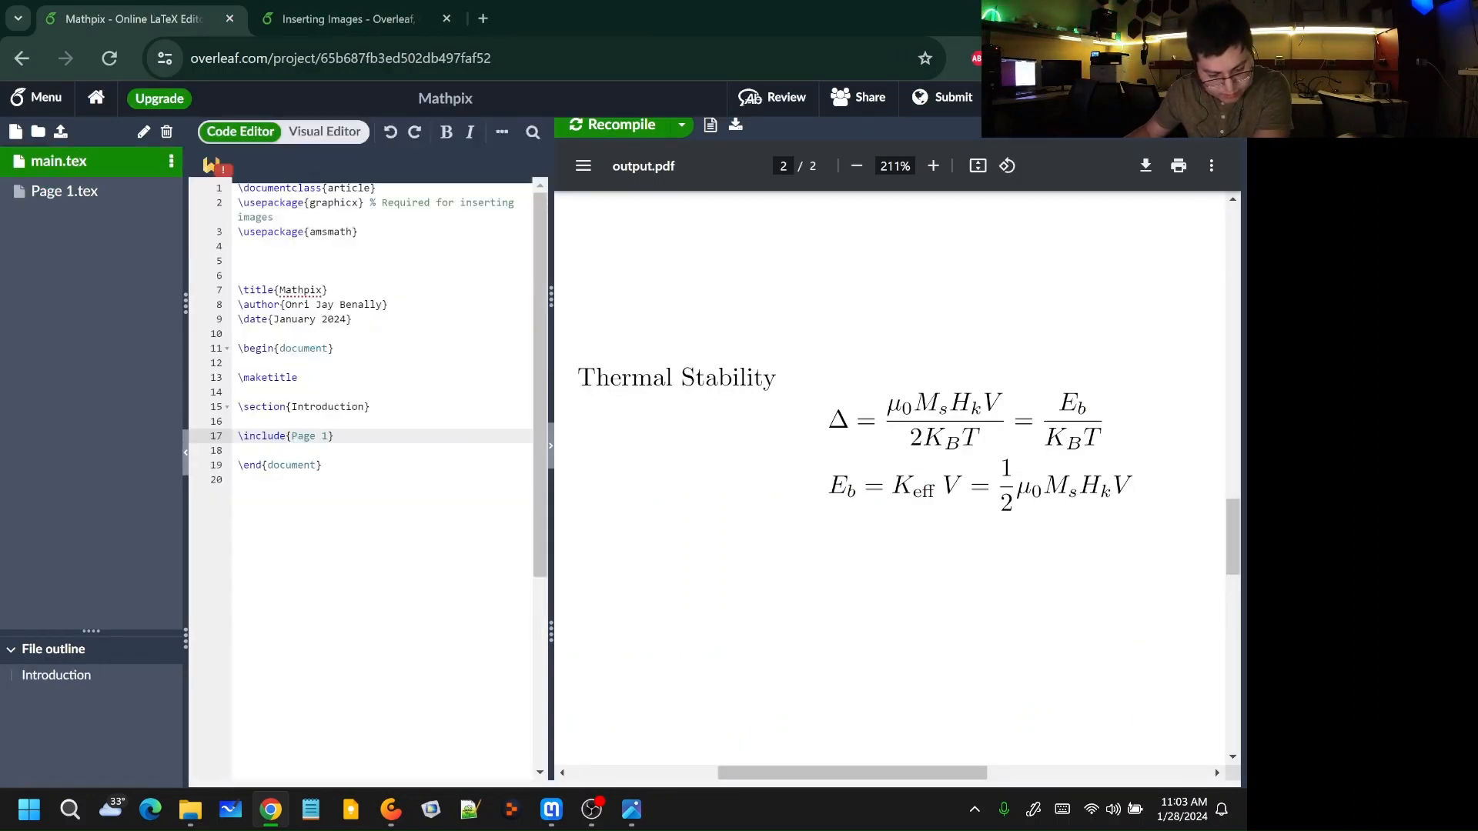
{"action": "left_click", "coordinate": [336, 436]}
{"action": "left_click", "coordinate": [360, 231]}
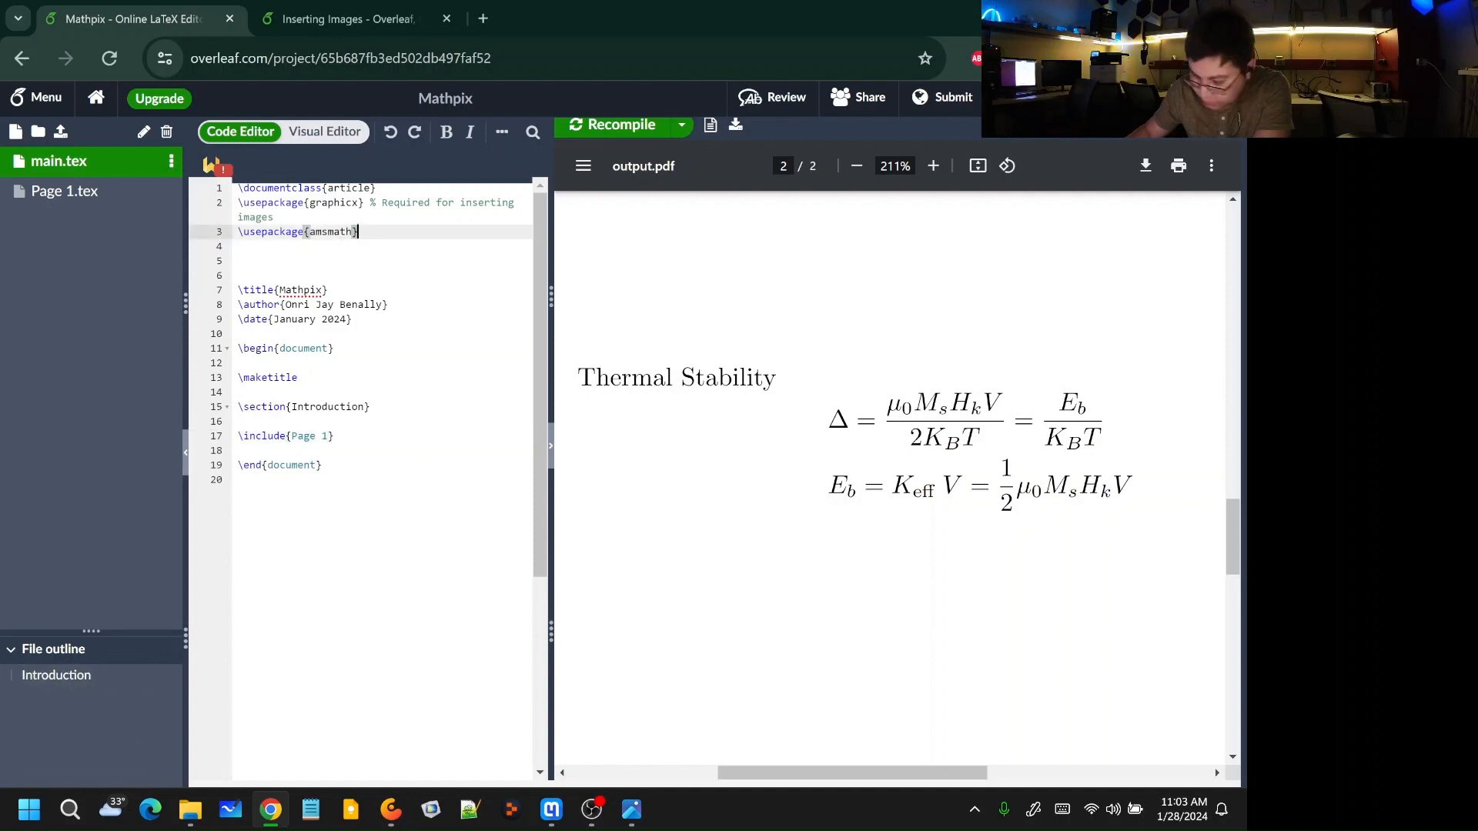
{"action": "key", "text": "Return"}
{"action": "key", "text": "ctrl+v"}
{"action": "left_click", "coordinate": [360, 231]}
{"action": "left_click", "coordinate": [346, 246]}
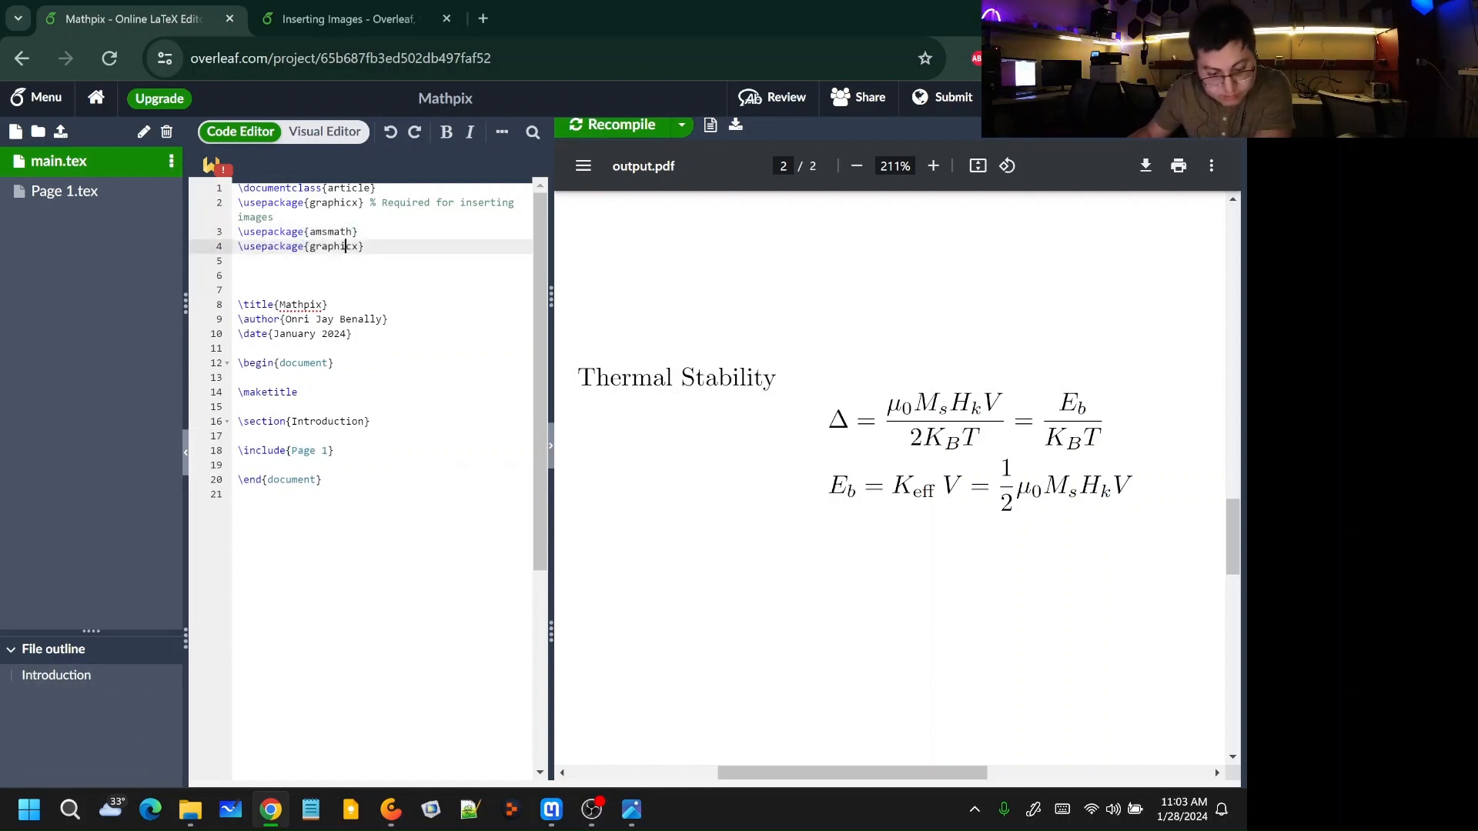
Step: Review how the Inserting Images article uses the \includegraphics{universe} command in its code example
{"action": "left_click", "coordinate": [350, 19]}
{"action": "left_click", "coordinate": [667, 216]}
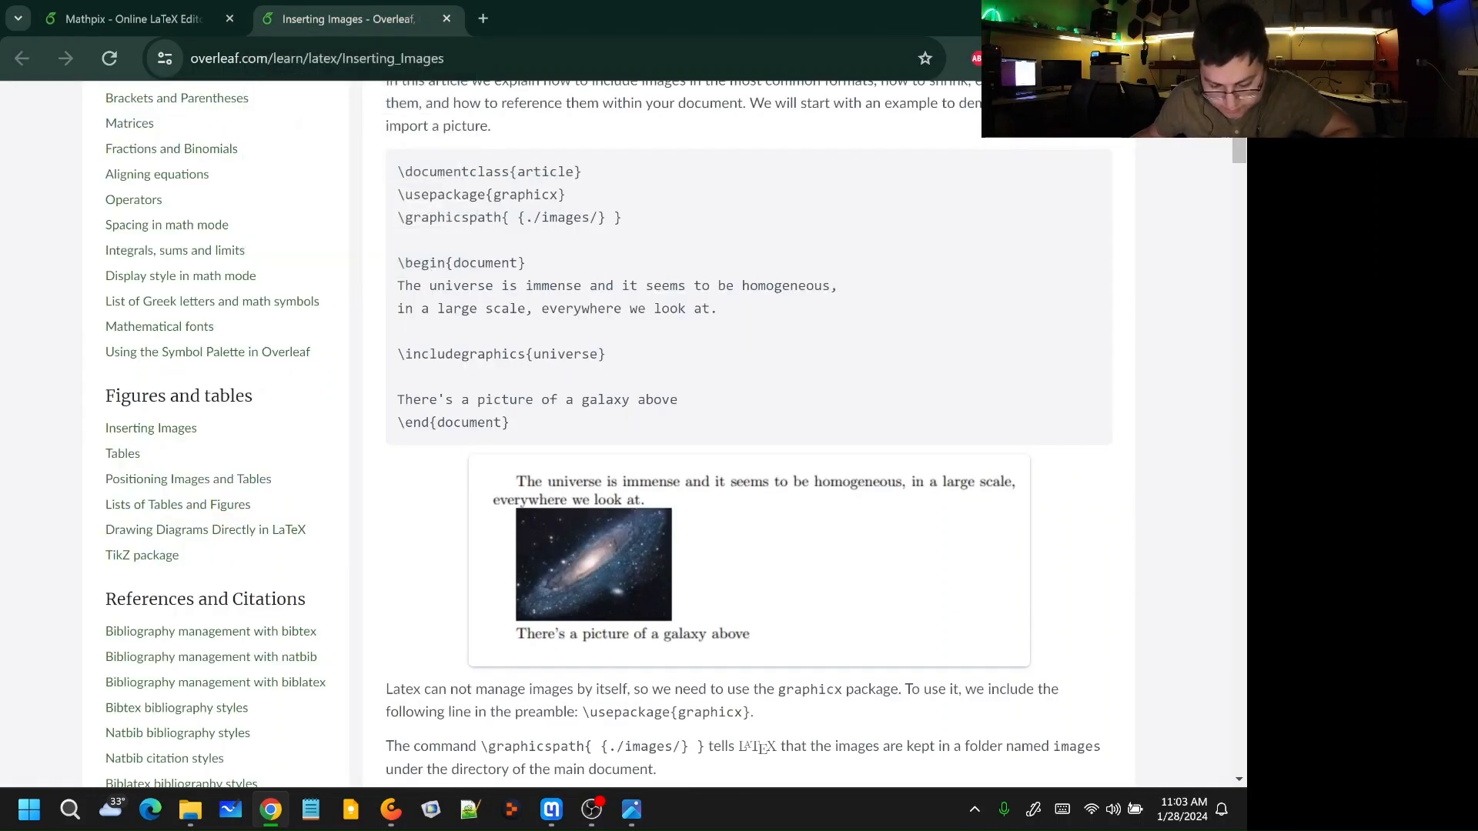
{"action": "scroll", "coordinate": [615, 308], "scroll_direction": "down", "scroll_amount": 1}
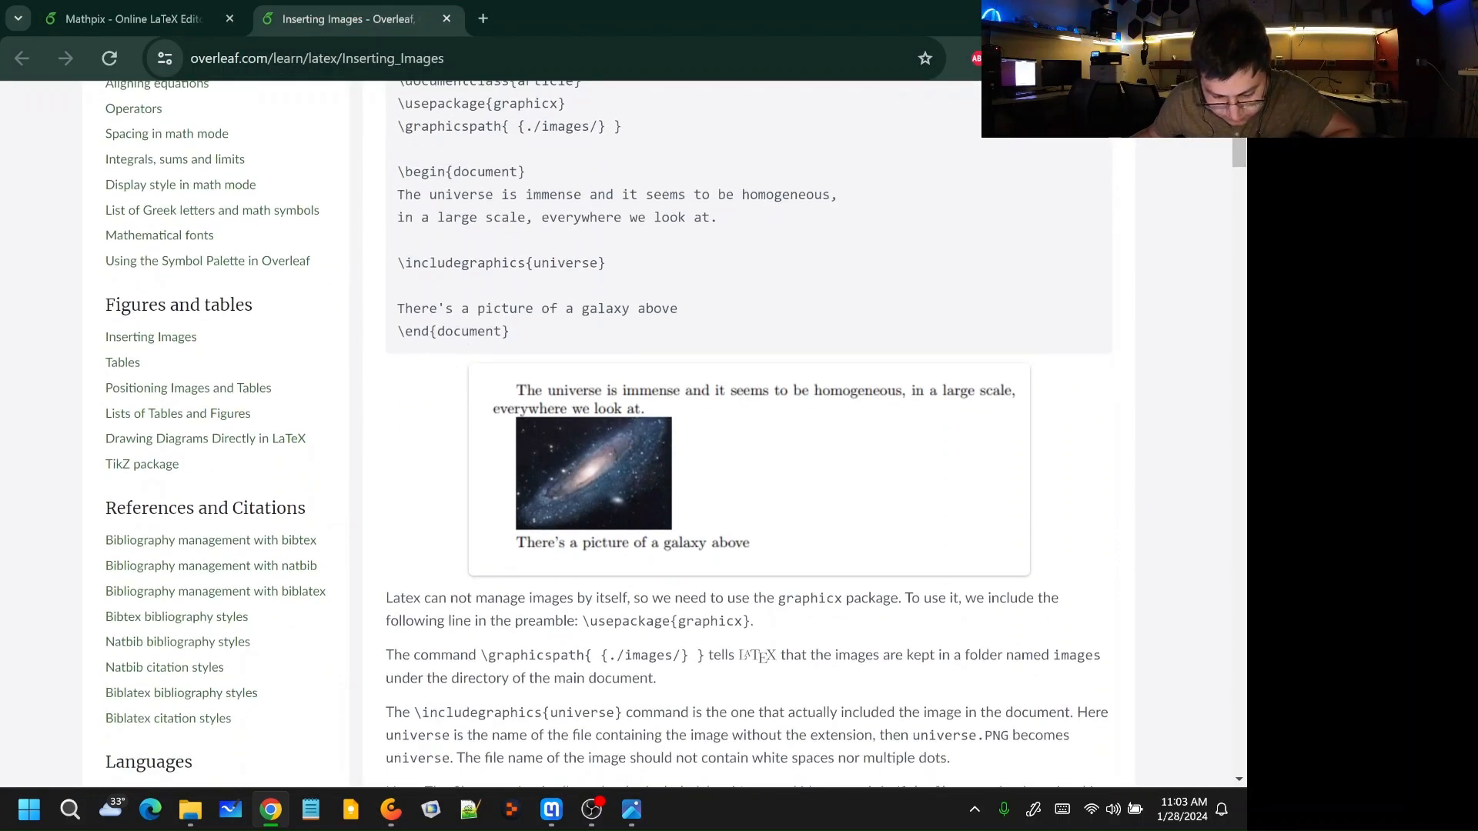
{"action": "left_click_drag", "start_coordinate": [606, 263], "coordinate": [397, 264]}
{"action": "scroll", "coordinate": [401, 279], "scroll_direction": "up", "scroll_amount": 1}
{"action": "left_click", "coordinate": [568, 382]}
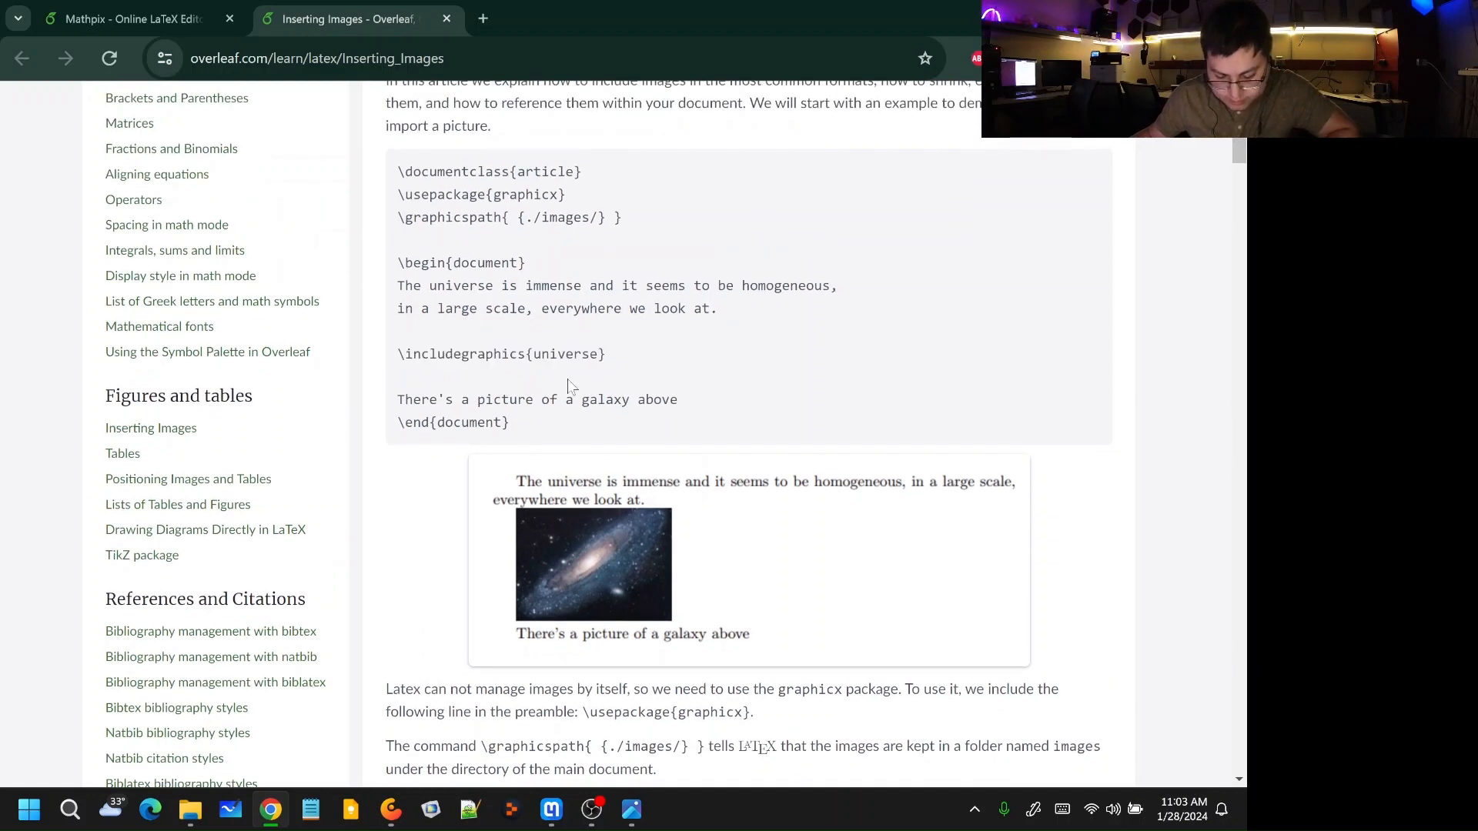
{"action": "left_click", "coordinate": [190, 809]}
{"action": "left_click", "coordinate": [74, 290]}
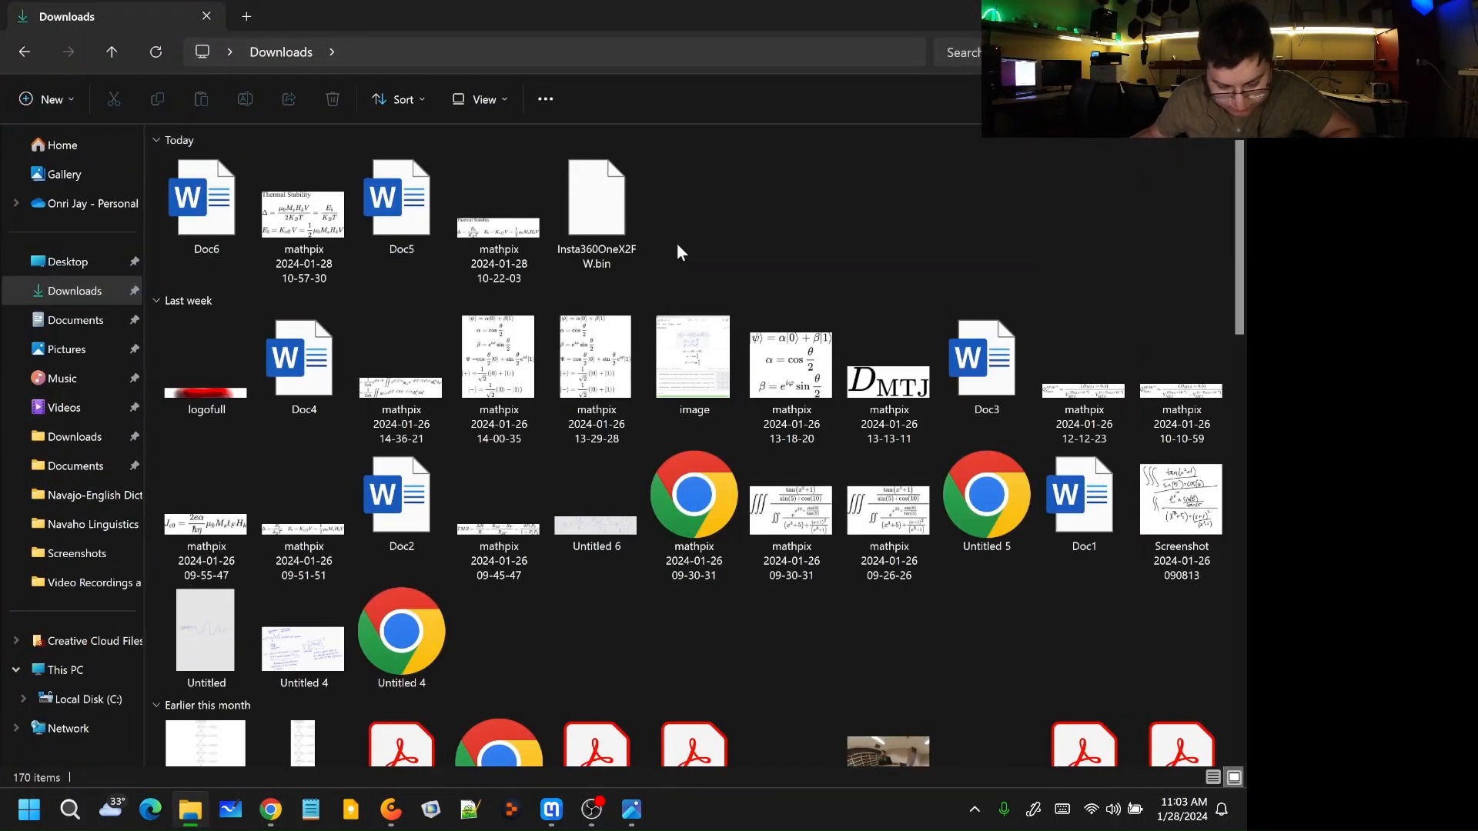
{"action": "left_click", "coordinate": [316, 268]}
{"action": "key", "text": "F2"}
{"action": "key", "text": "ctrl+c"}
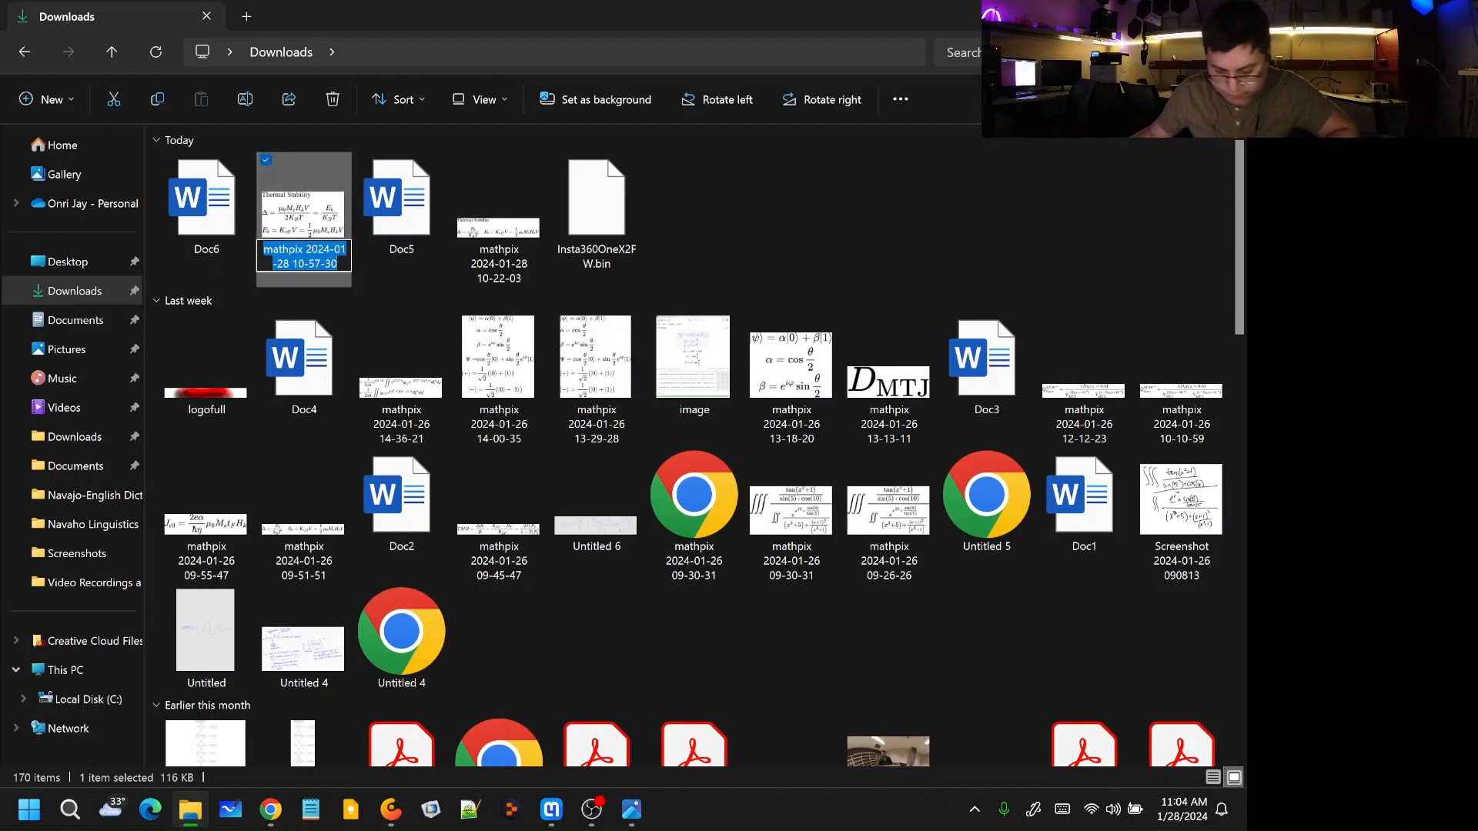
{"action": "key", "text": "Escape"}
{"action": "key", "text": "alt+Tab"}
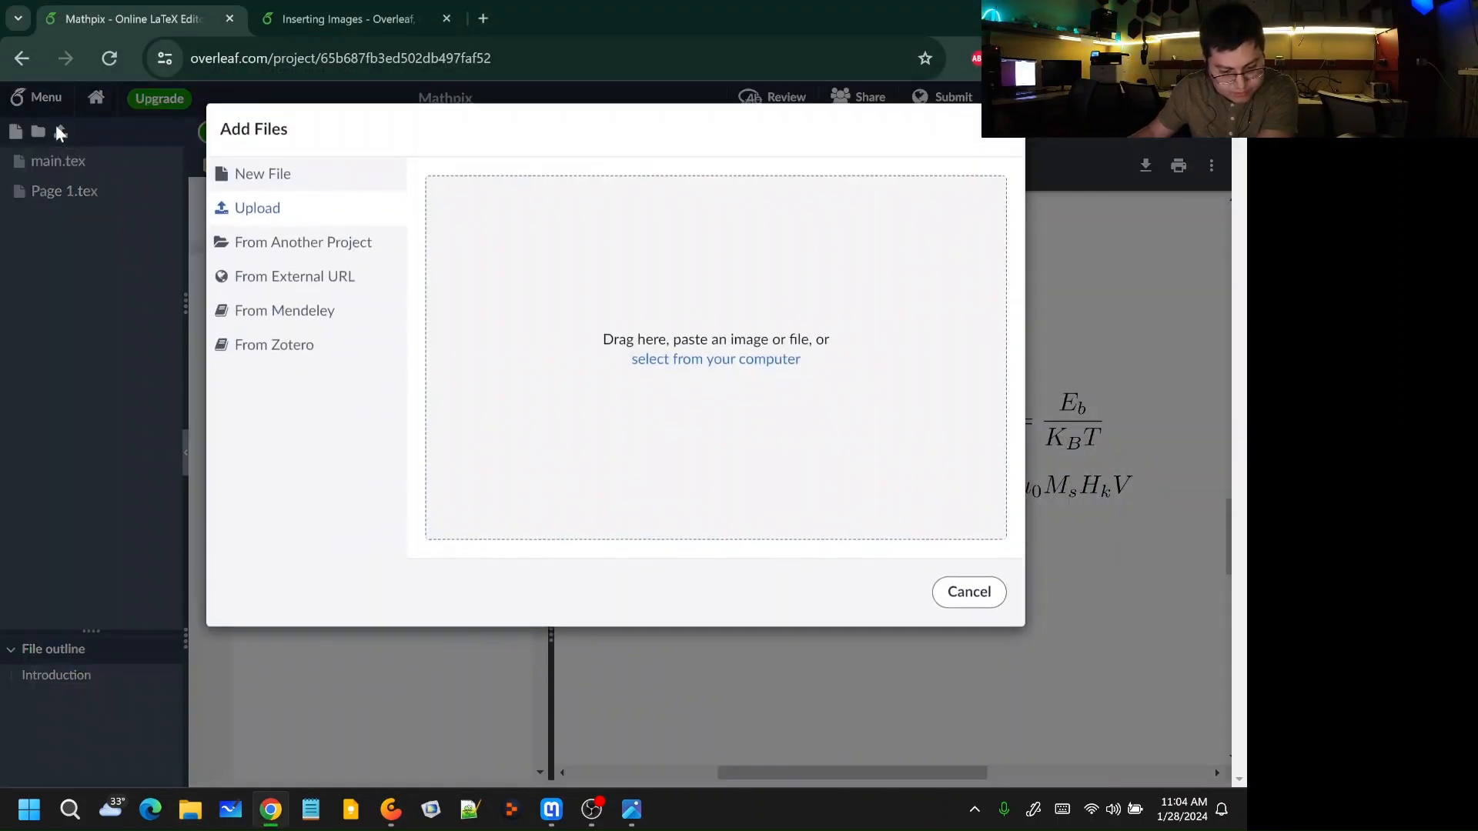
{"action": "left_click", "coordinate": [62, 132]}
{"action": "left_click", "coordinate": [732, 367]}
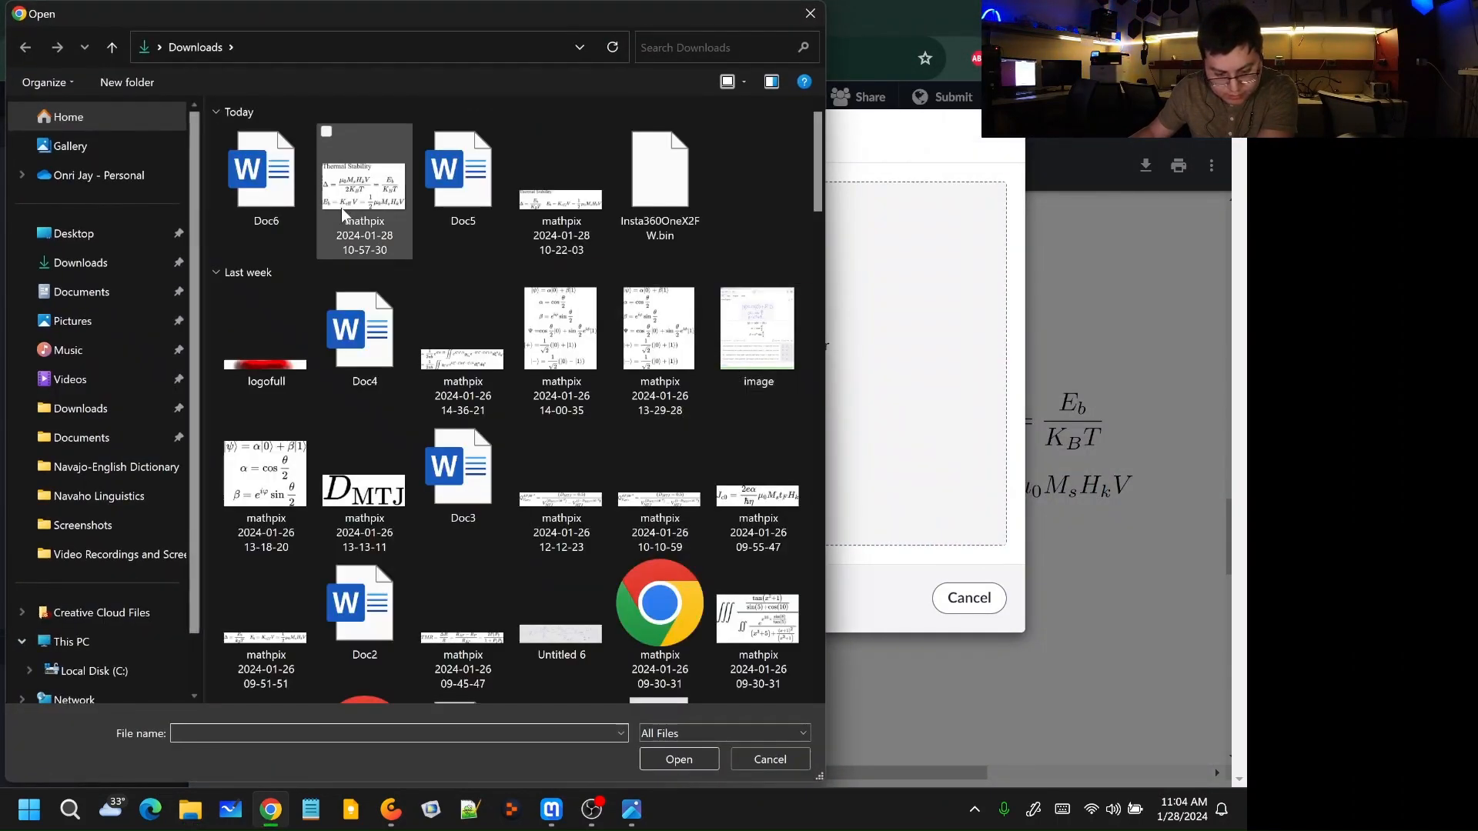
{"action": "left_click", "coordinate": [364, 174]}
{"action": "left_click", "coordinate": [677, 755]}
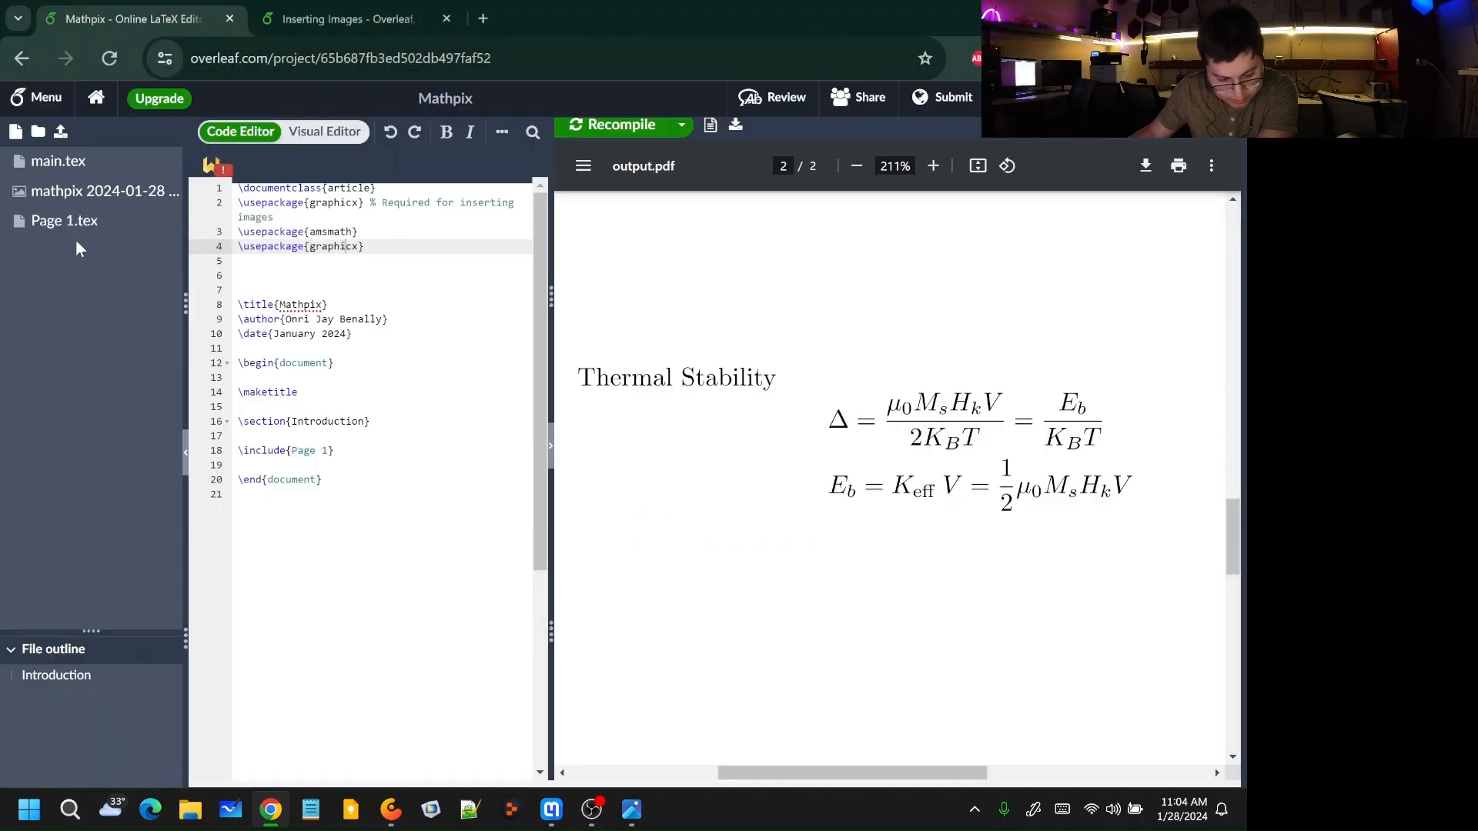
Step: Open Page 1.tex and delete the \includegraphics[png]{} command from line 1
{"action": "left_click", "coordinate": [77, 191]}
{"action": "left_click", "coordinate": [77, 161]}
{"action": "left_click", "coordinate": [79, 222]}
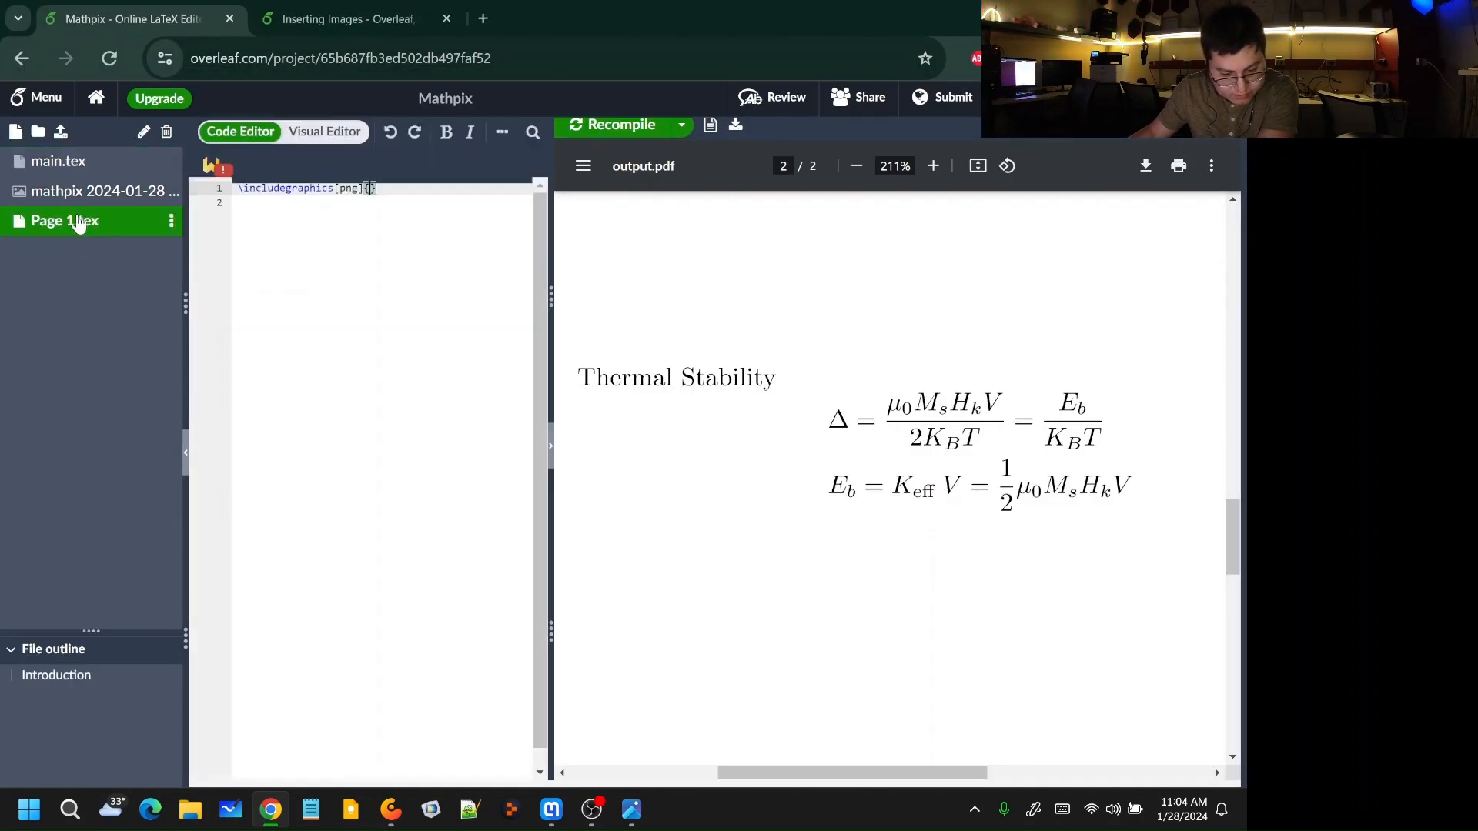
{"action": "key", "text": "Left"}
{"action": "key", "text": "Left"}
{"action": "key", "text": "Left"}
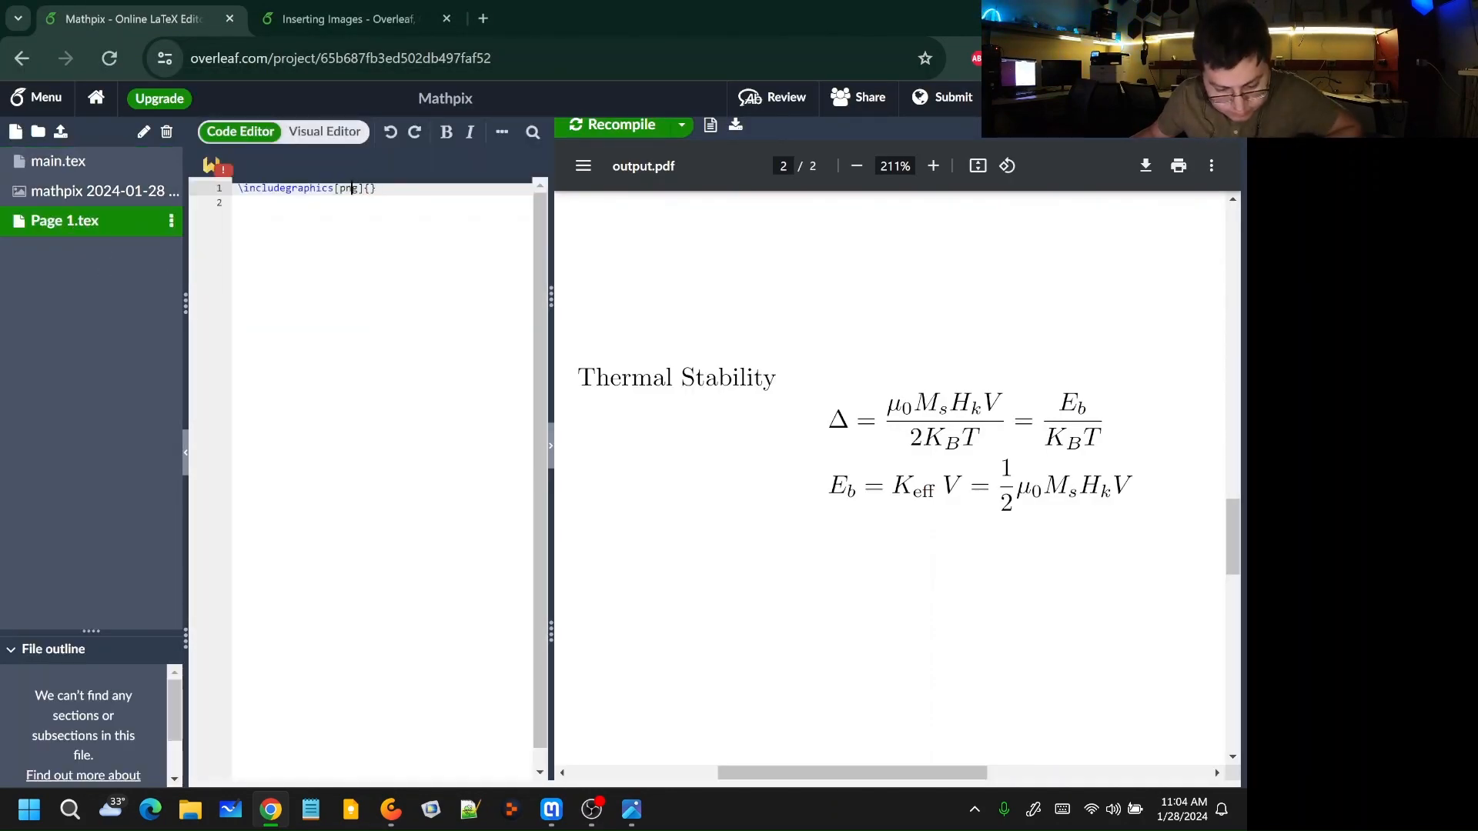
{"action": "left_click_drag", "start_coordinate": [379, 189], "coordinate": [172, 197]}
{"action": "key", "text": "BackSpace"}
{"action": "key", "text": "ctrl+v"}
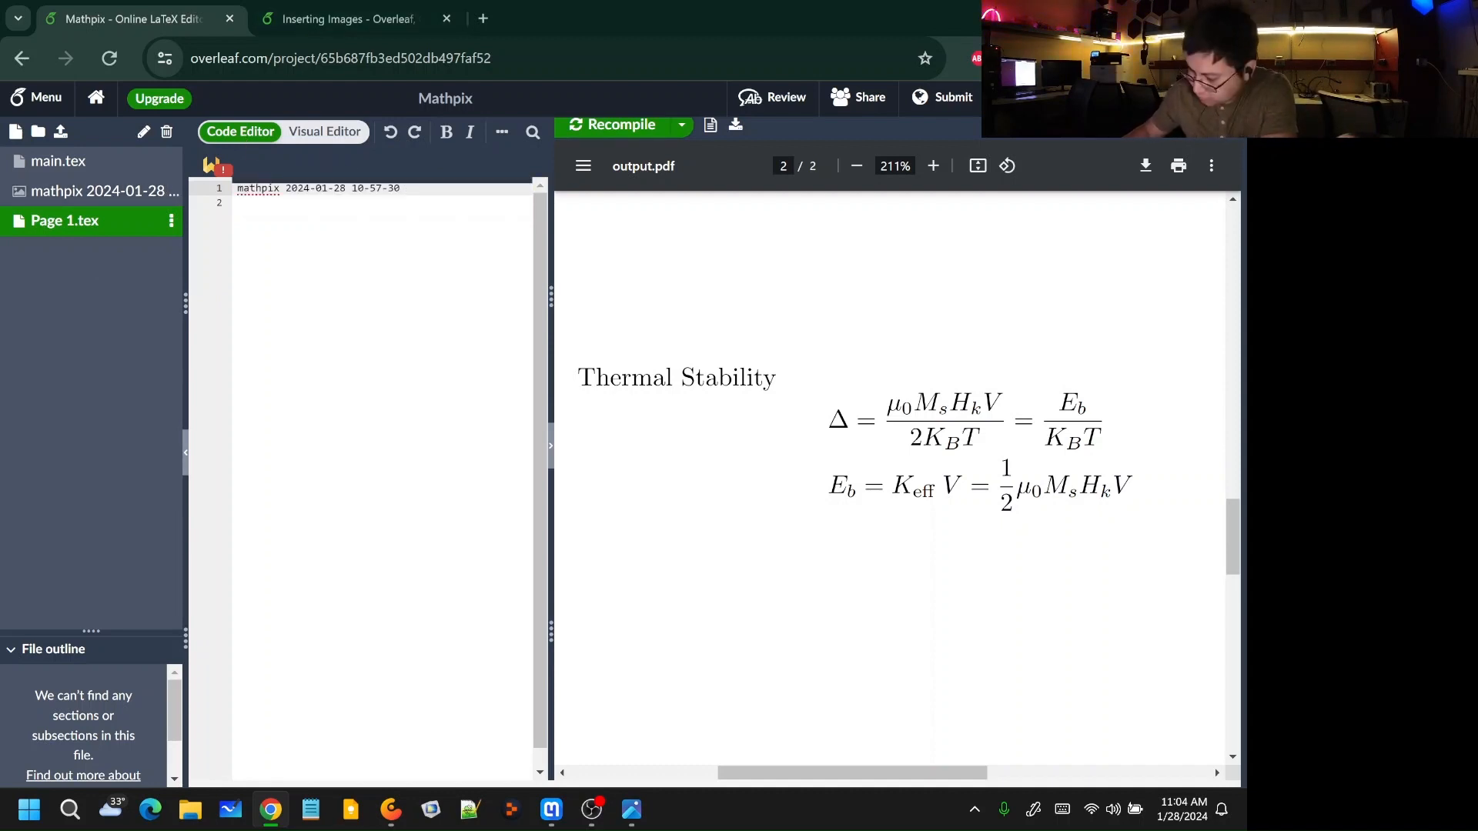
{"action": "key", "text": "ctrl+z"}
{"action": "key", "text": "Return"}
{"action": "key", "text": "ctrl+v"}
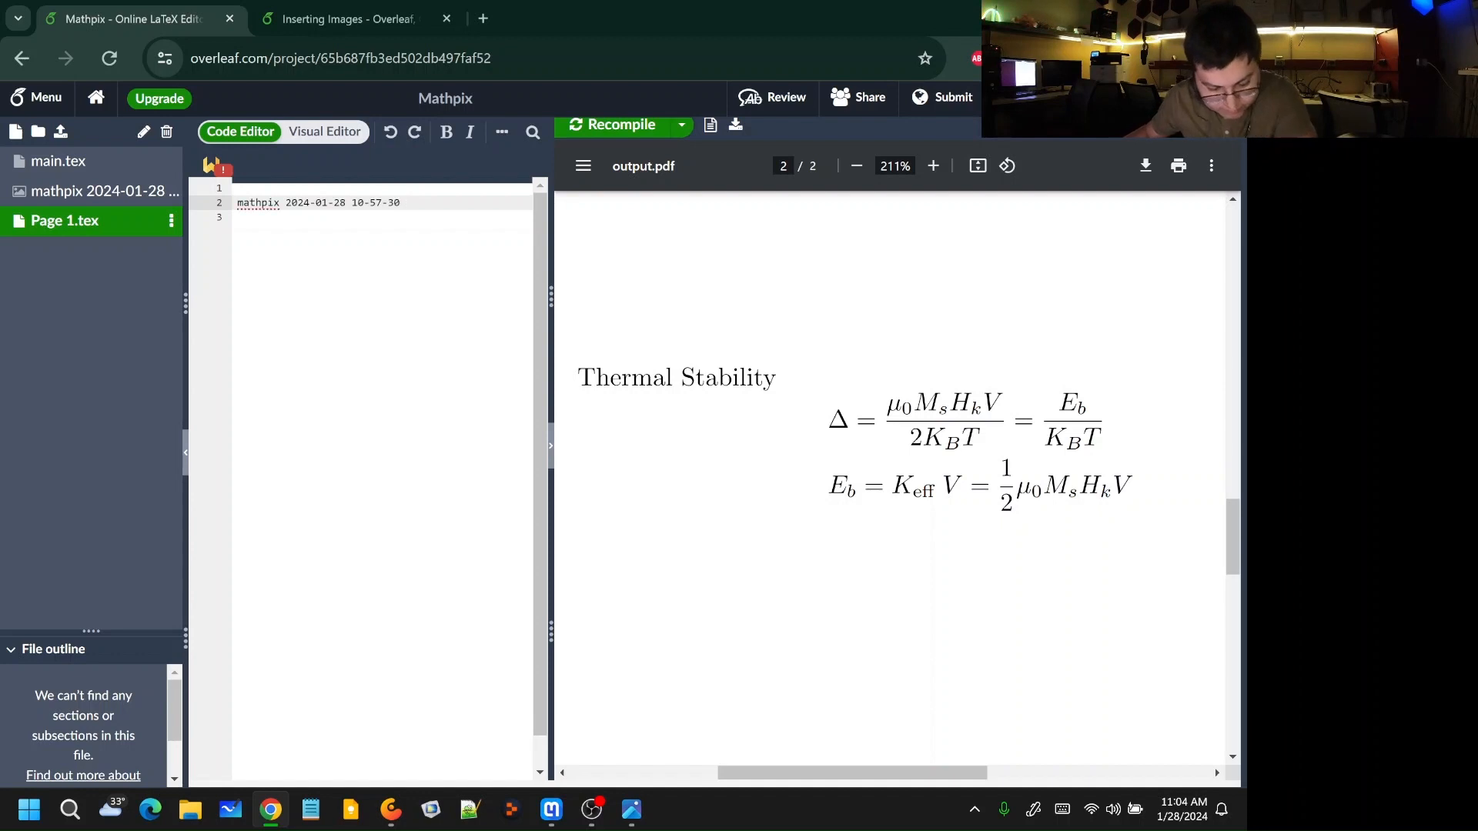
{"action": "key", "text": "Up"}
{"action": "left_click_drag", "start_coordinate": [401, 203], "coordinate": [237, 216]}
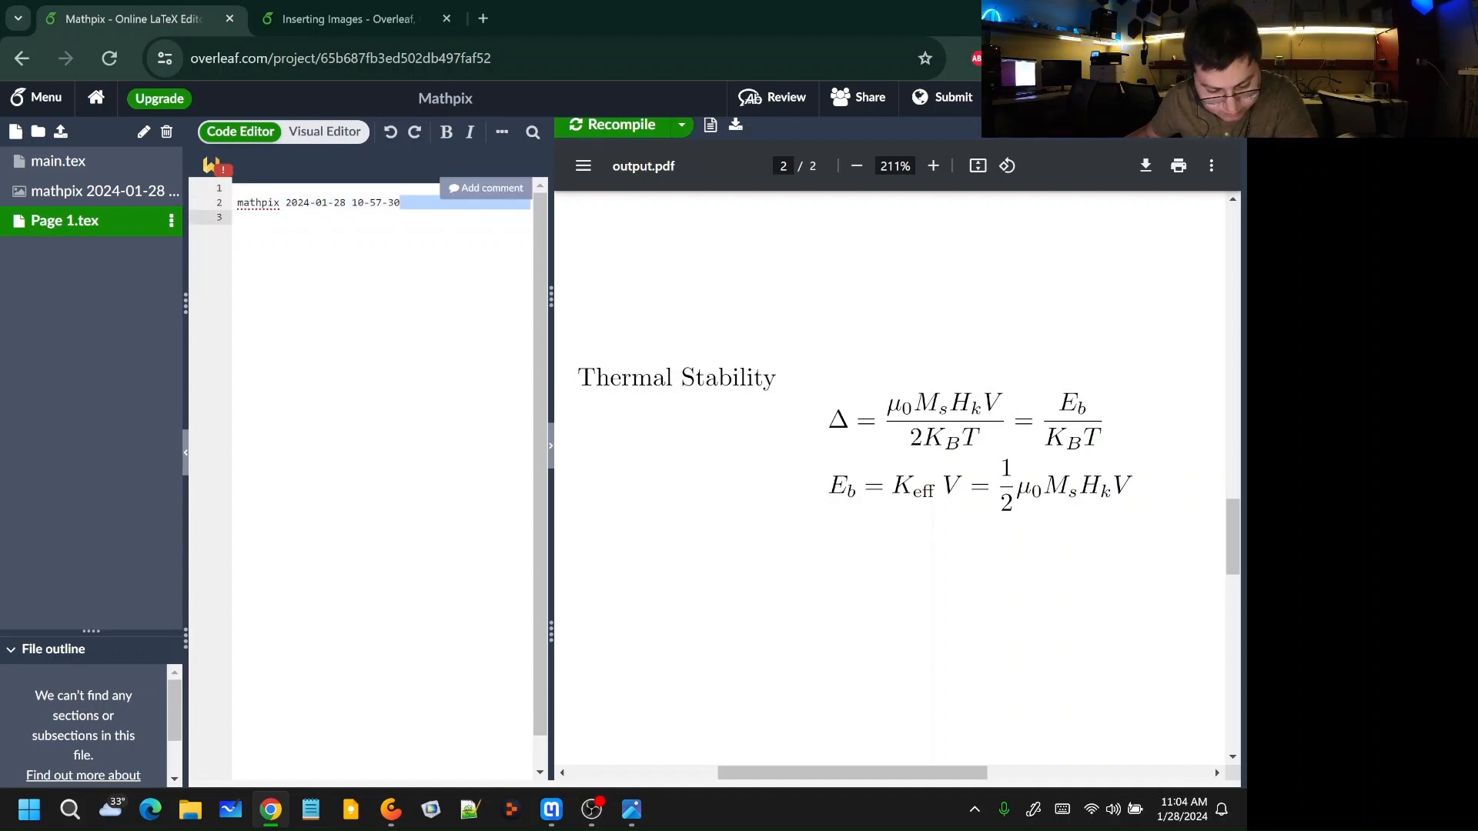
{"action": "left_click", "coordinate": [401, 203]}
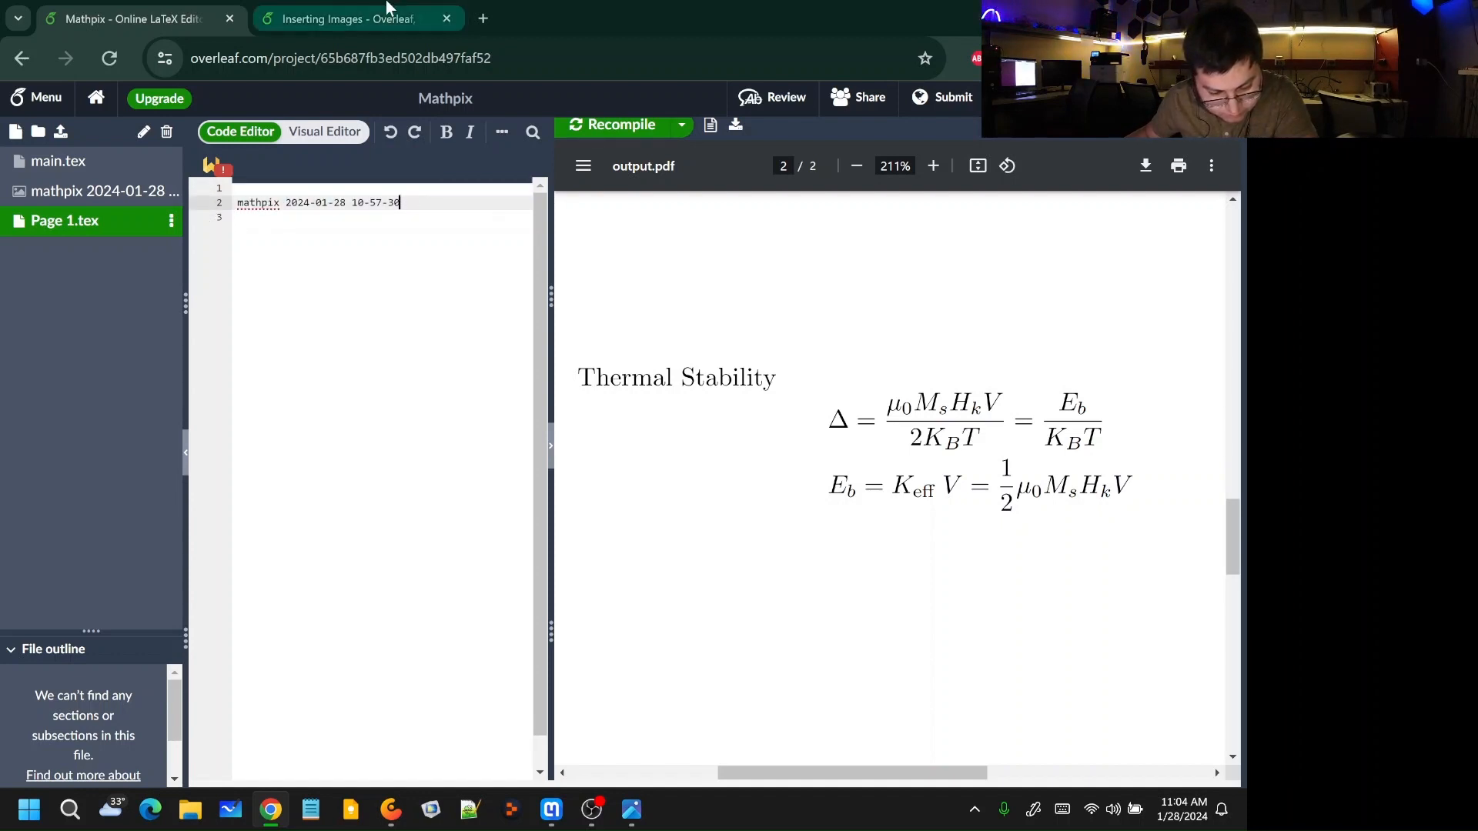
Step: Copy \includegraphics{ from the example on the Inserting Images documentation page and paste it on line 1 of Page 1.tex
{"action": "left_click", "coordinate": [350, 18]}
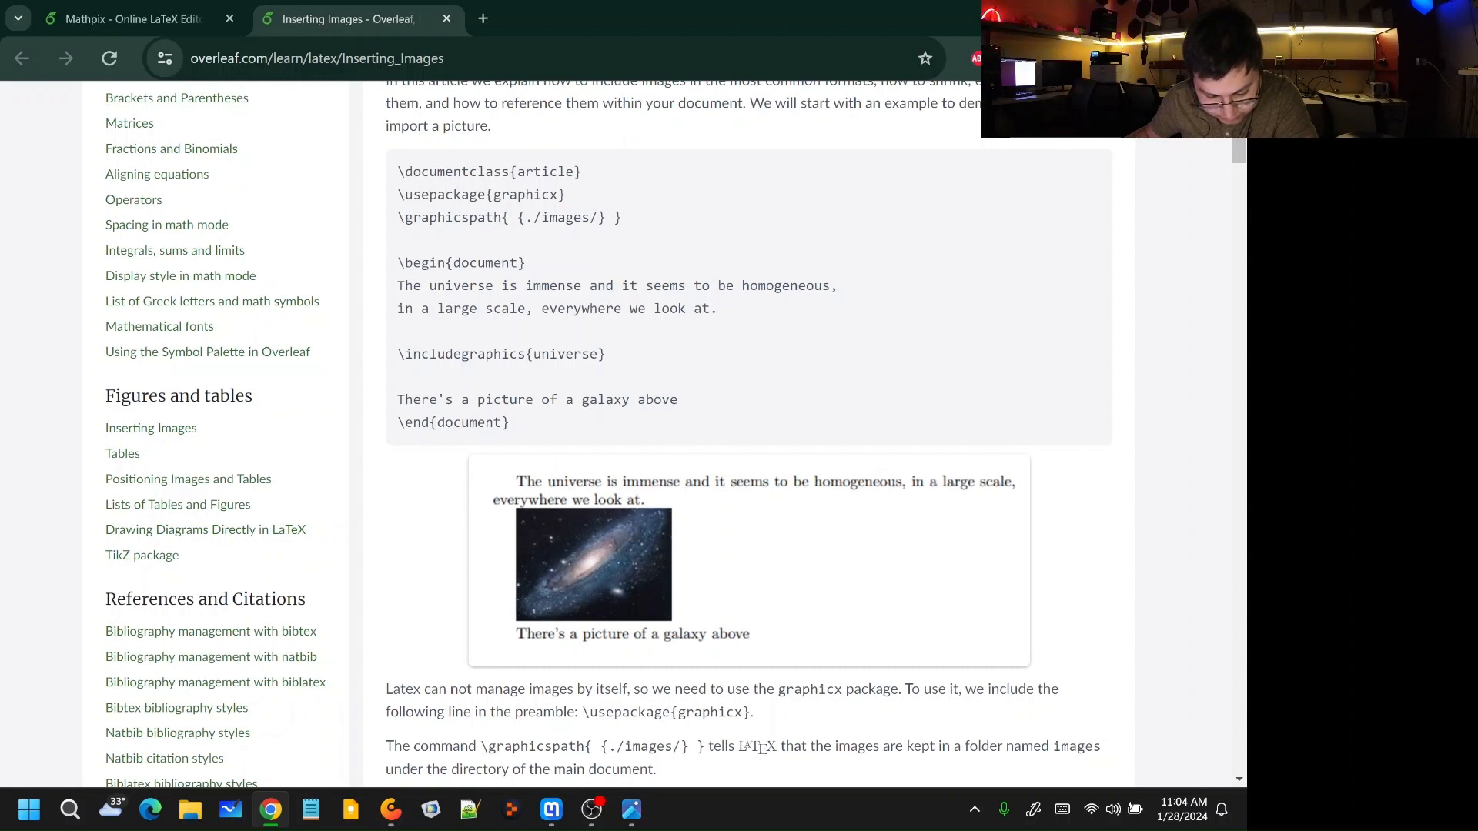
{"action": "left_click_drag", "start_coordinate": [398, 354], "coordinate": [534, 354]}
{"action": "key", "text": "ctrl+c"}
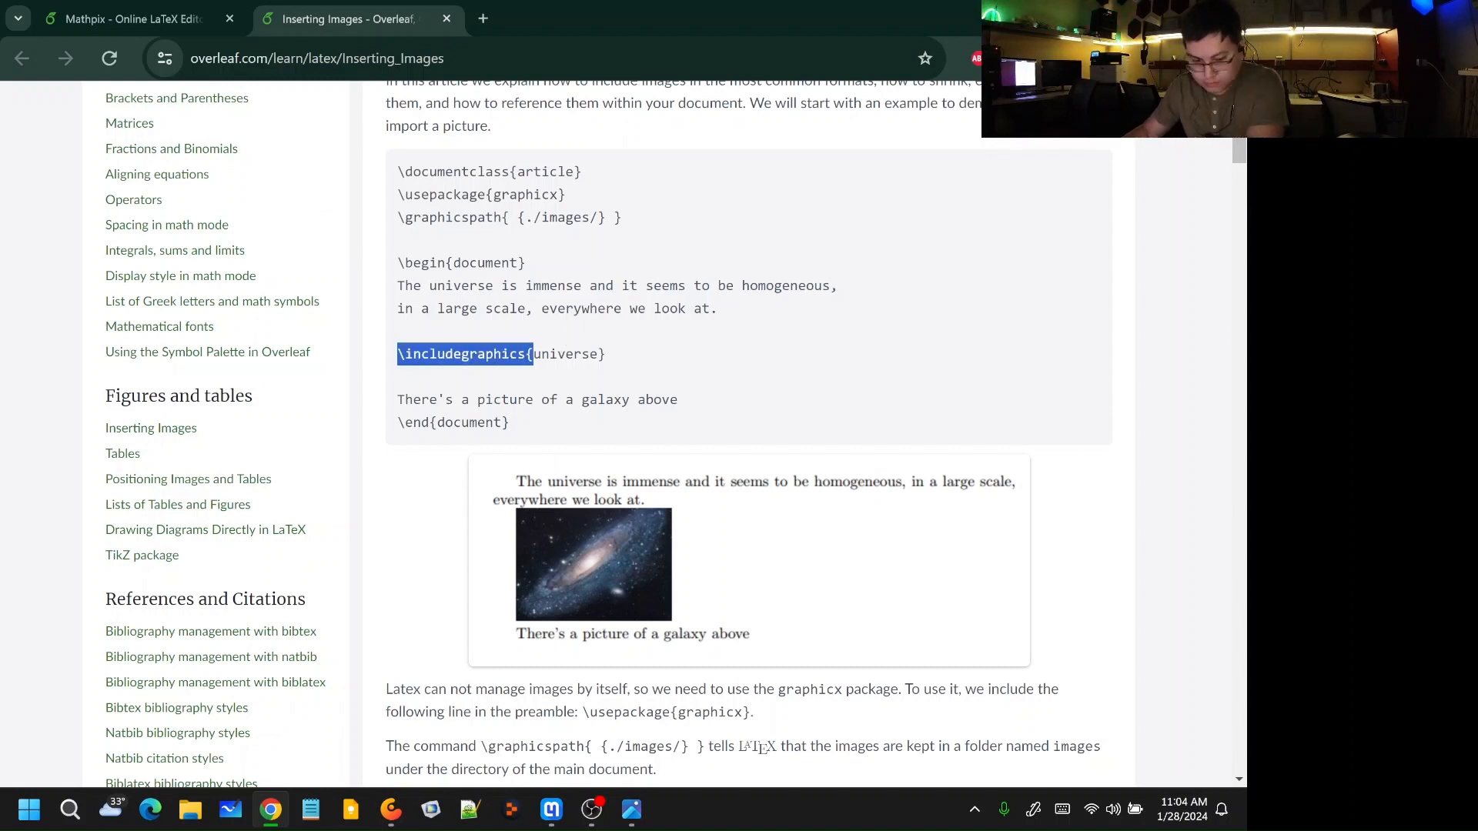
{"action": "left_click", "coordinate": [154, 9]}
{"action": "left_click", "coordinate": [385, 187]}
{"action": "key", "text": "ctrl+v"}
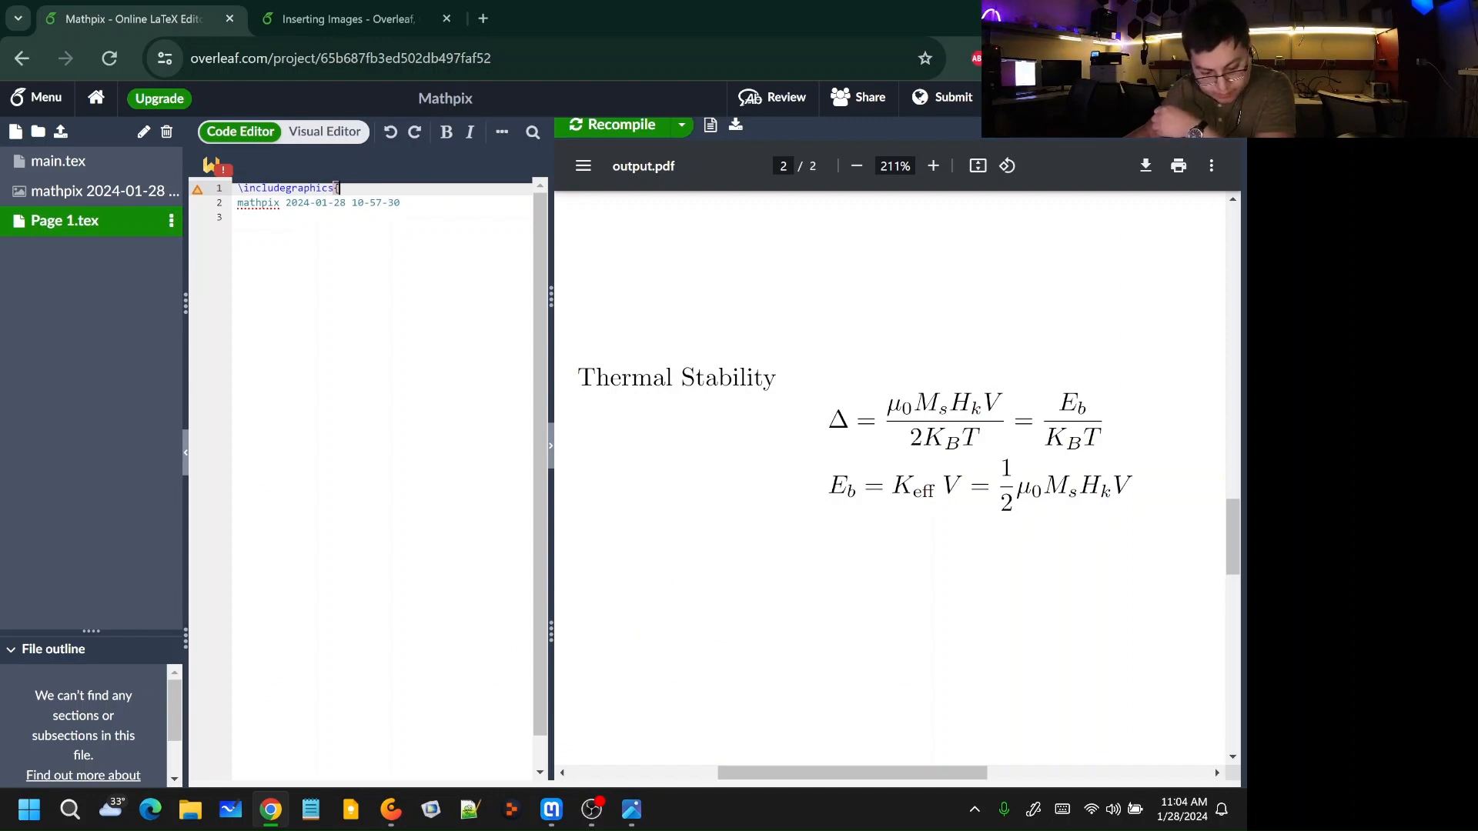
Step: Close the \includegraphics command with a } on line 3 of Page 1.tex, below the file name
{"action": "left_click", "coordinate": [238, 202]}
{"action": "key", "text": "Return"}
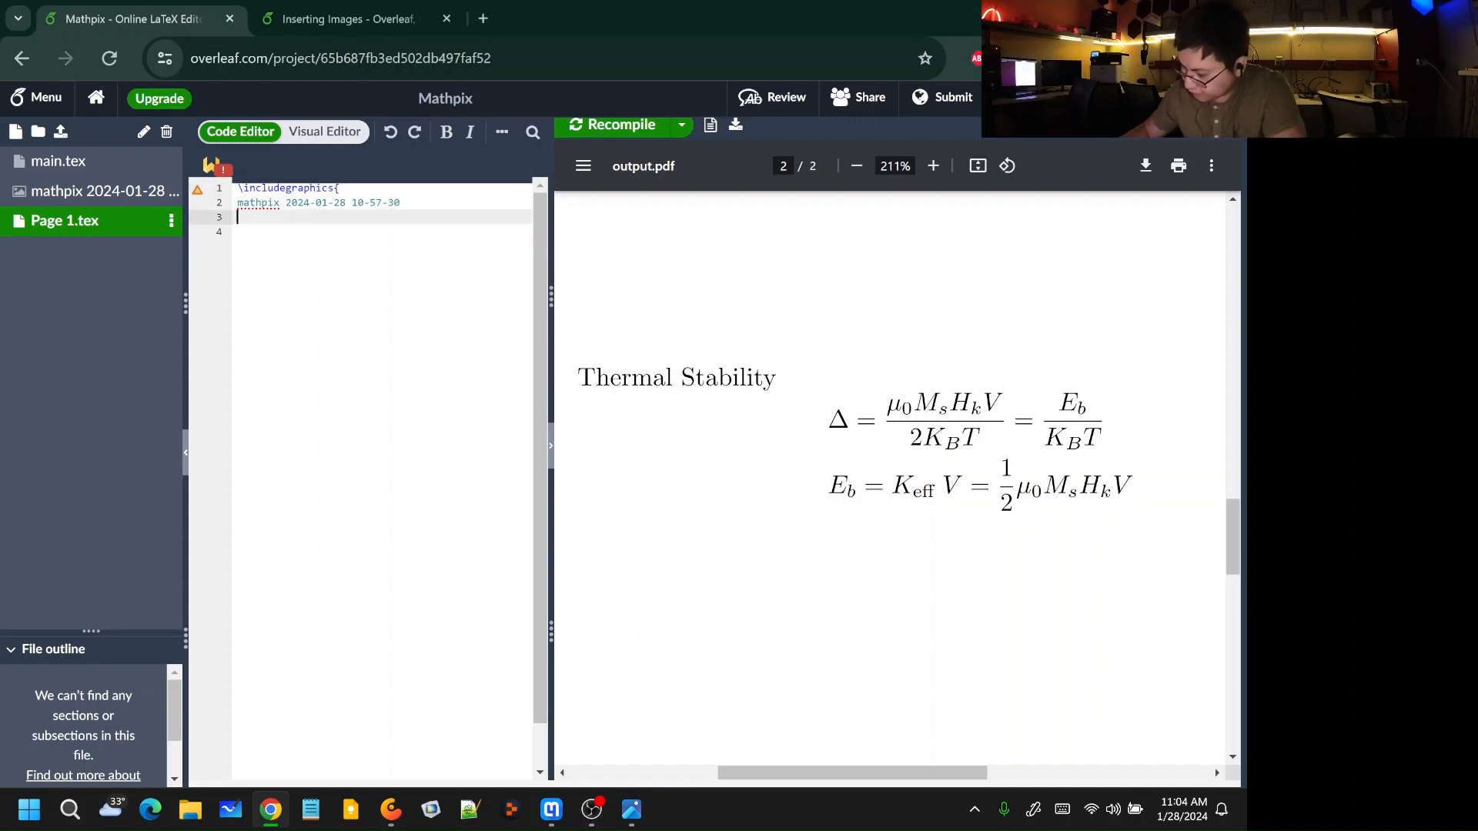
{"action": "type", "text": "}"}
{"action": "left_click", "coordinate": [238, 232]}
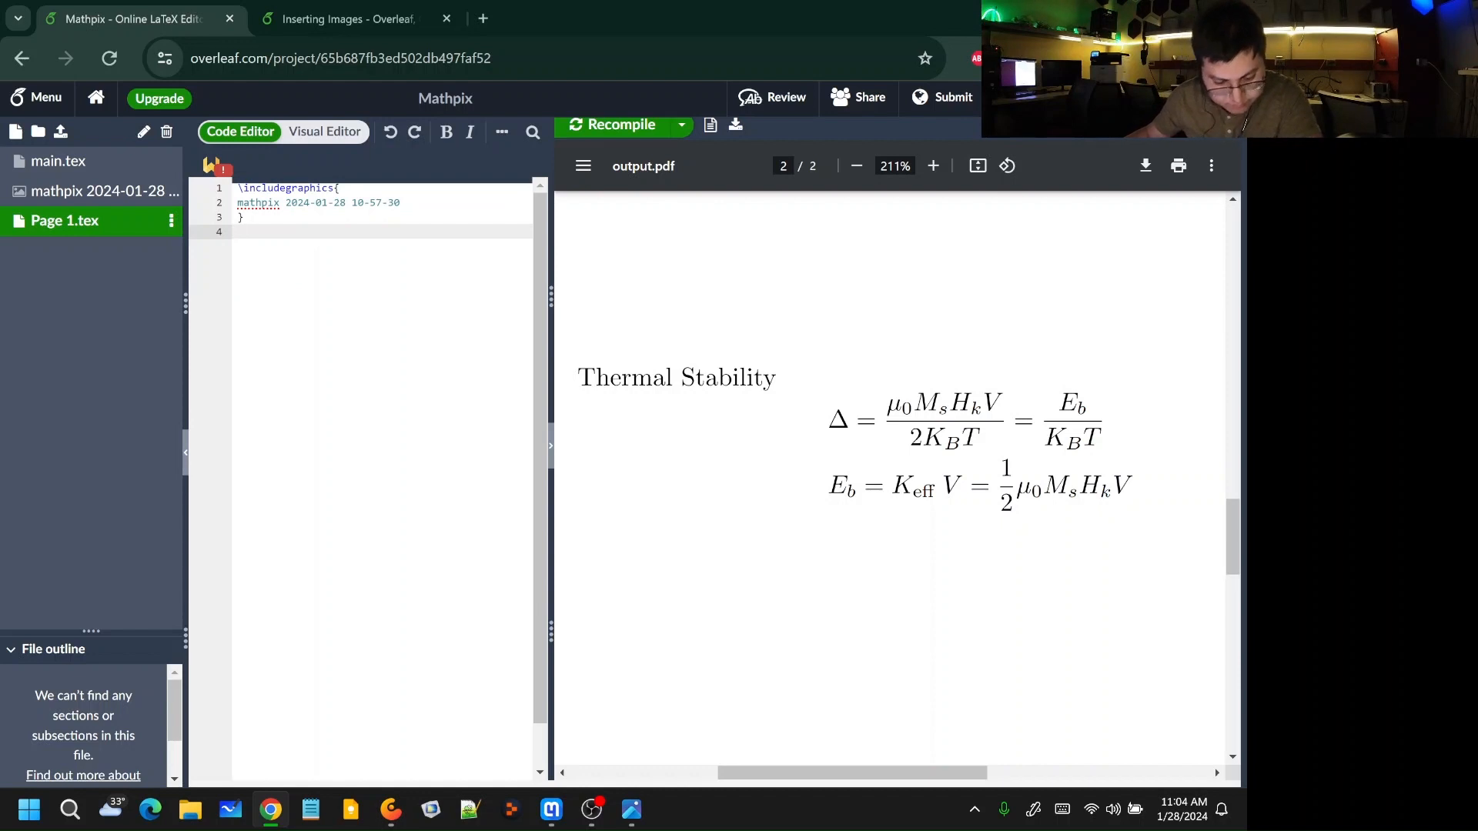
Step: Recompile the project and examine the inserted thermal stability image on page 2 of the PDF
{"action": "left_click", "coordinate": [645, 121]}
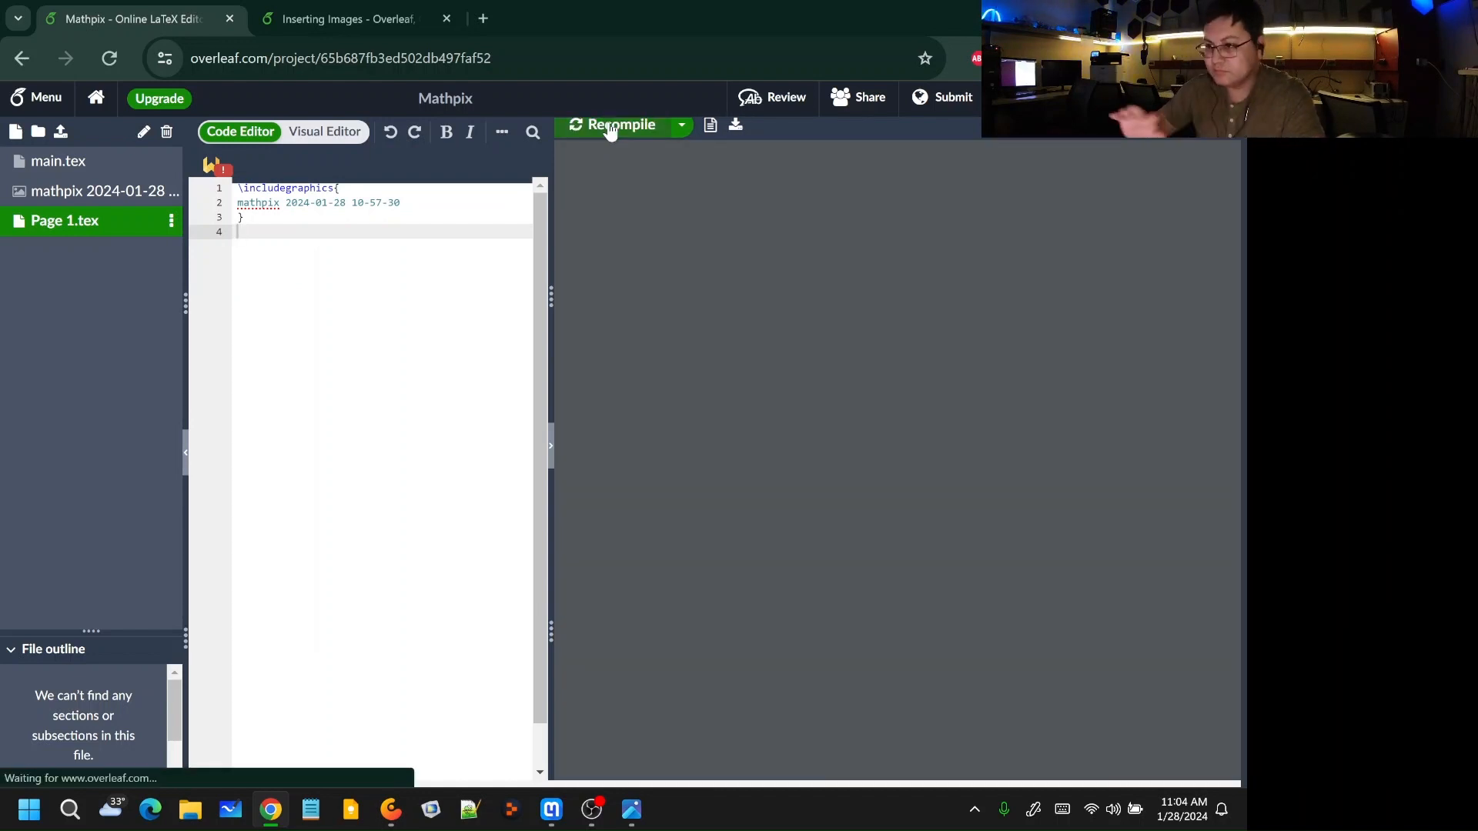
{"action": "scroll", "coordinate": [894, 382], "scroll_direction": "down", "scroll_amount": 10}
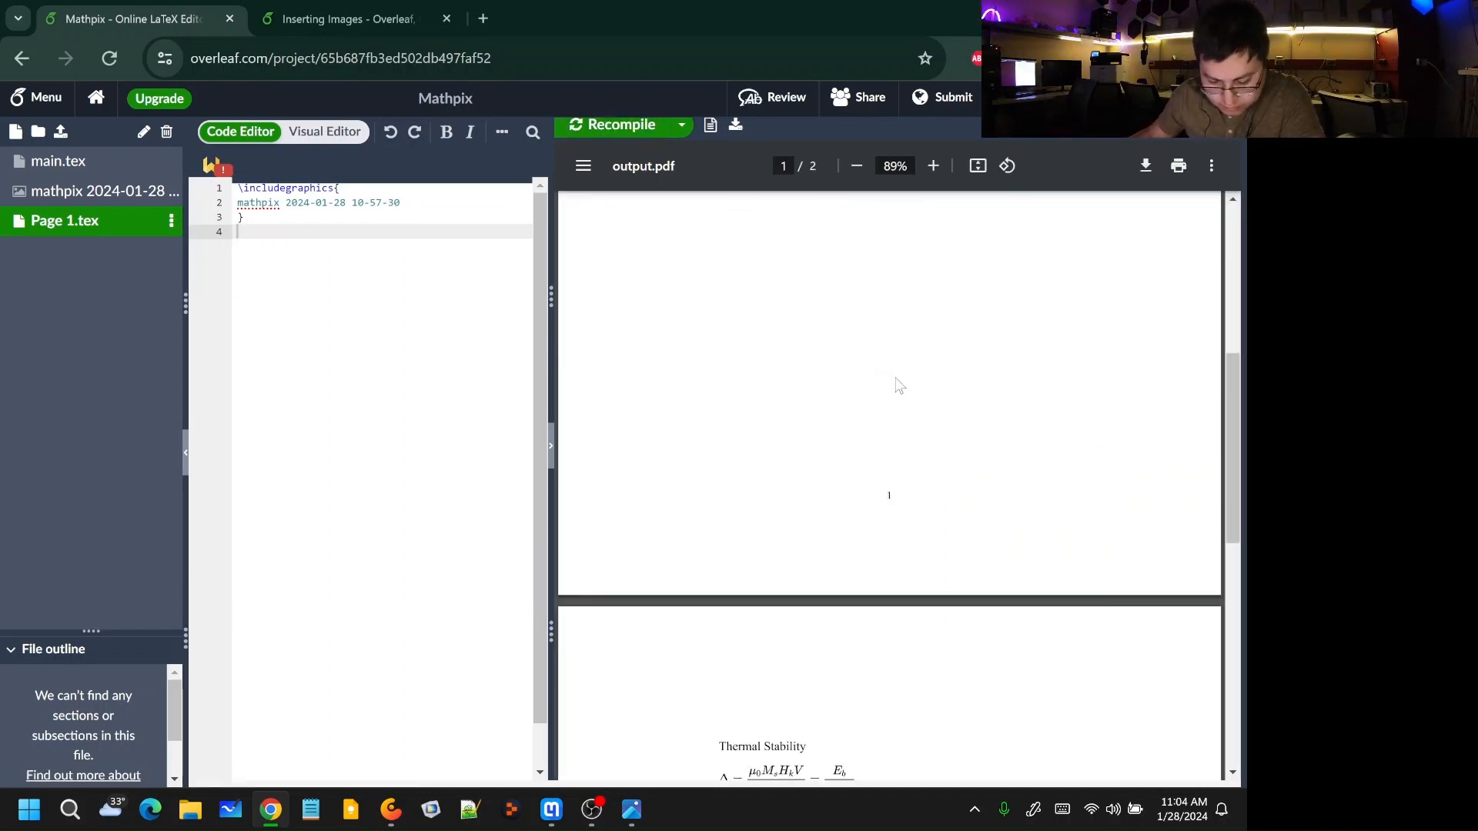
{"action": "scroll", "coordinate": [803, 433], "scroll_direction": "up", "scroll_amount": 10}
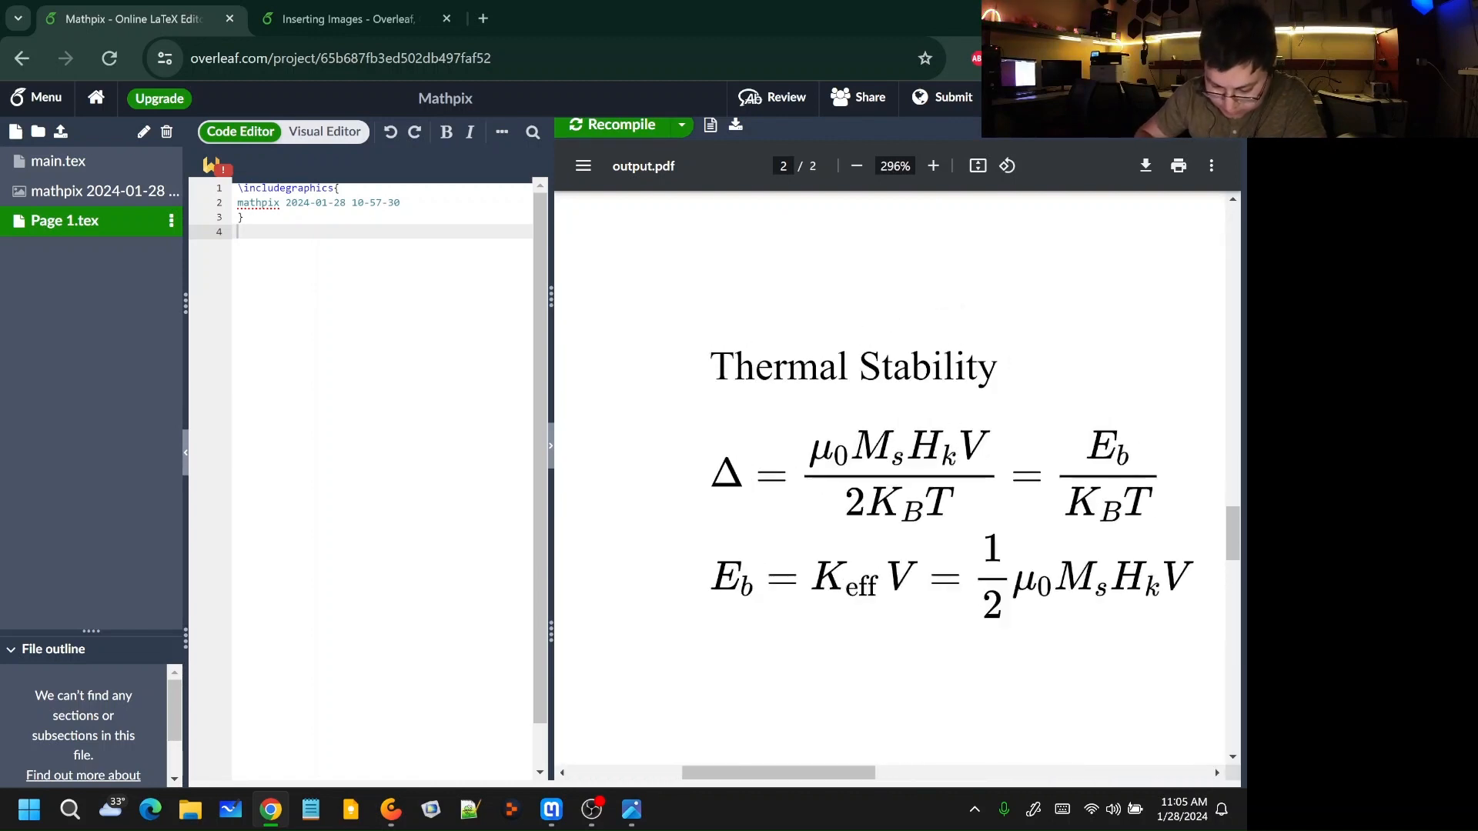
{"action": "scroll", "coordinate": [803, 433], "scroll_direction": "down", "scroll_amount": 8}
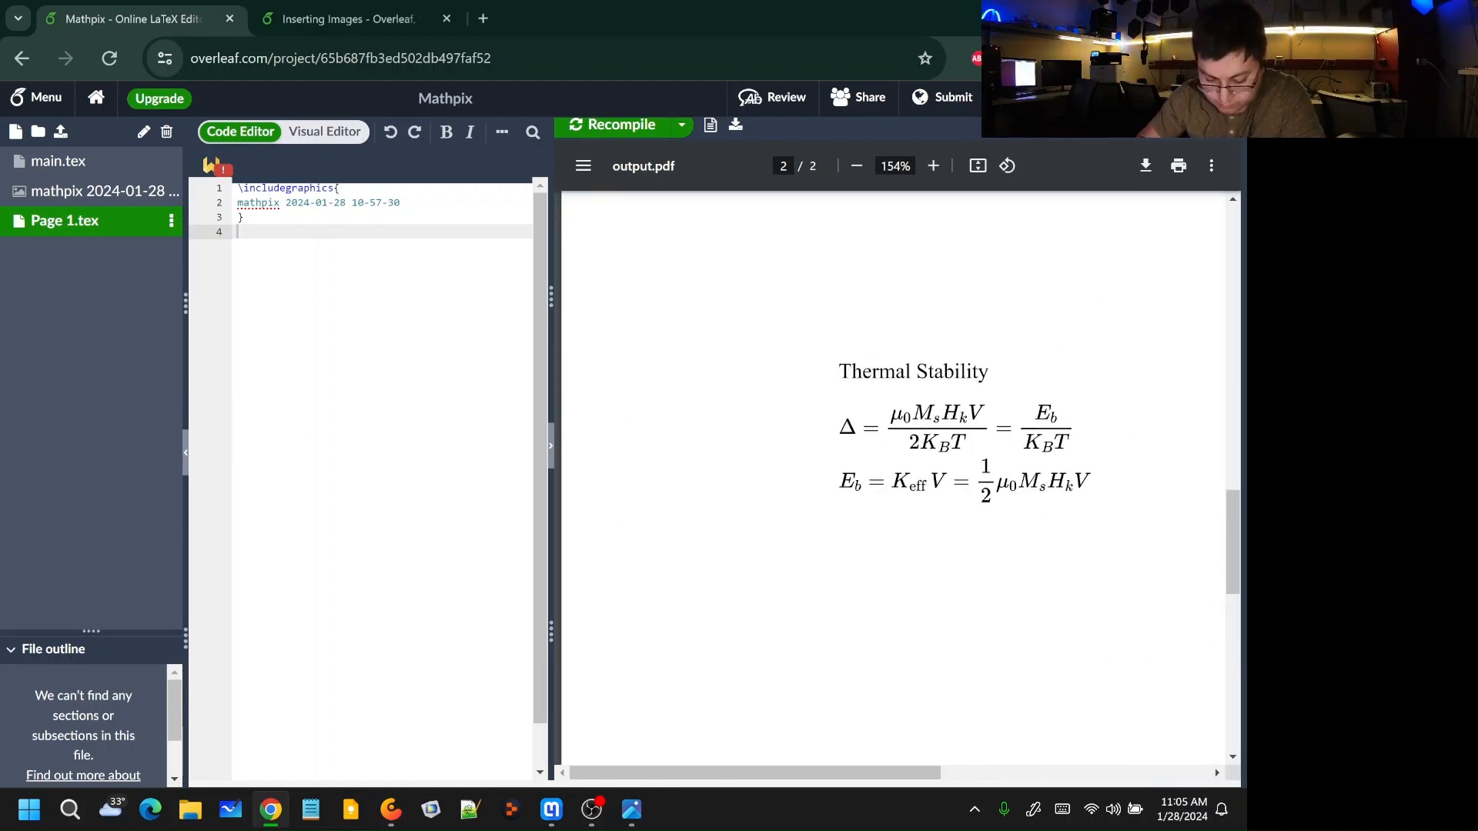
{"action": "scroll", "coordinate": [894, 478], "scroll_direction": "right", "scroll_amount": 1}
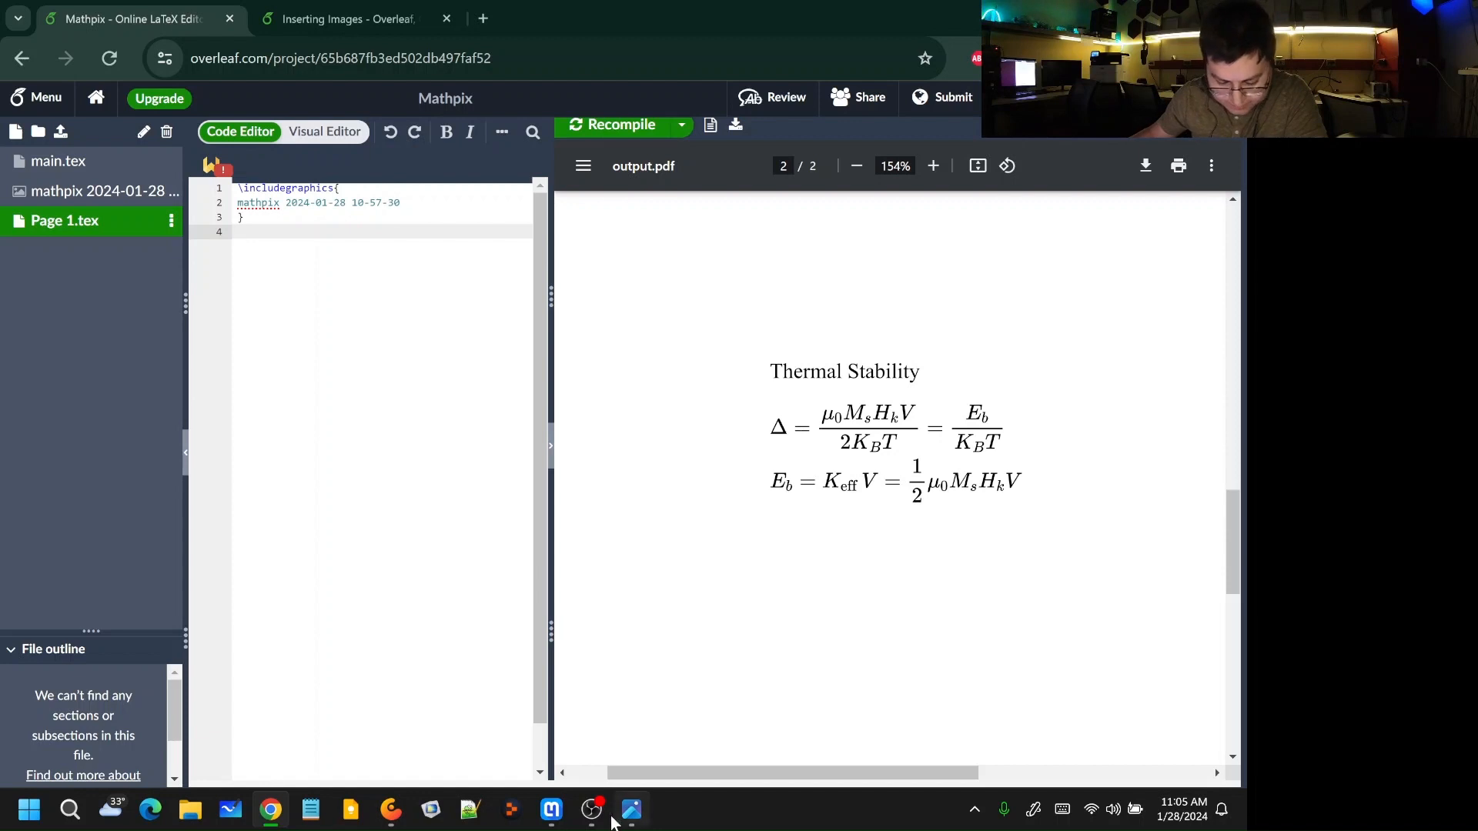
Step: Switch to the Mathpix Snipping Tool and view the thermal stability snip, moving its window aside
{"action": "mouse_move", "coordinate": [551, 808]}
{"action": "left_click", "coordinate": [585, 678]}
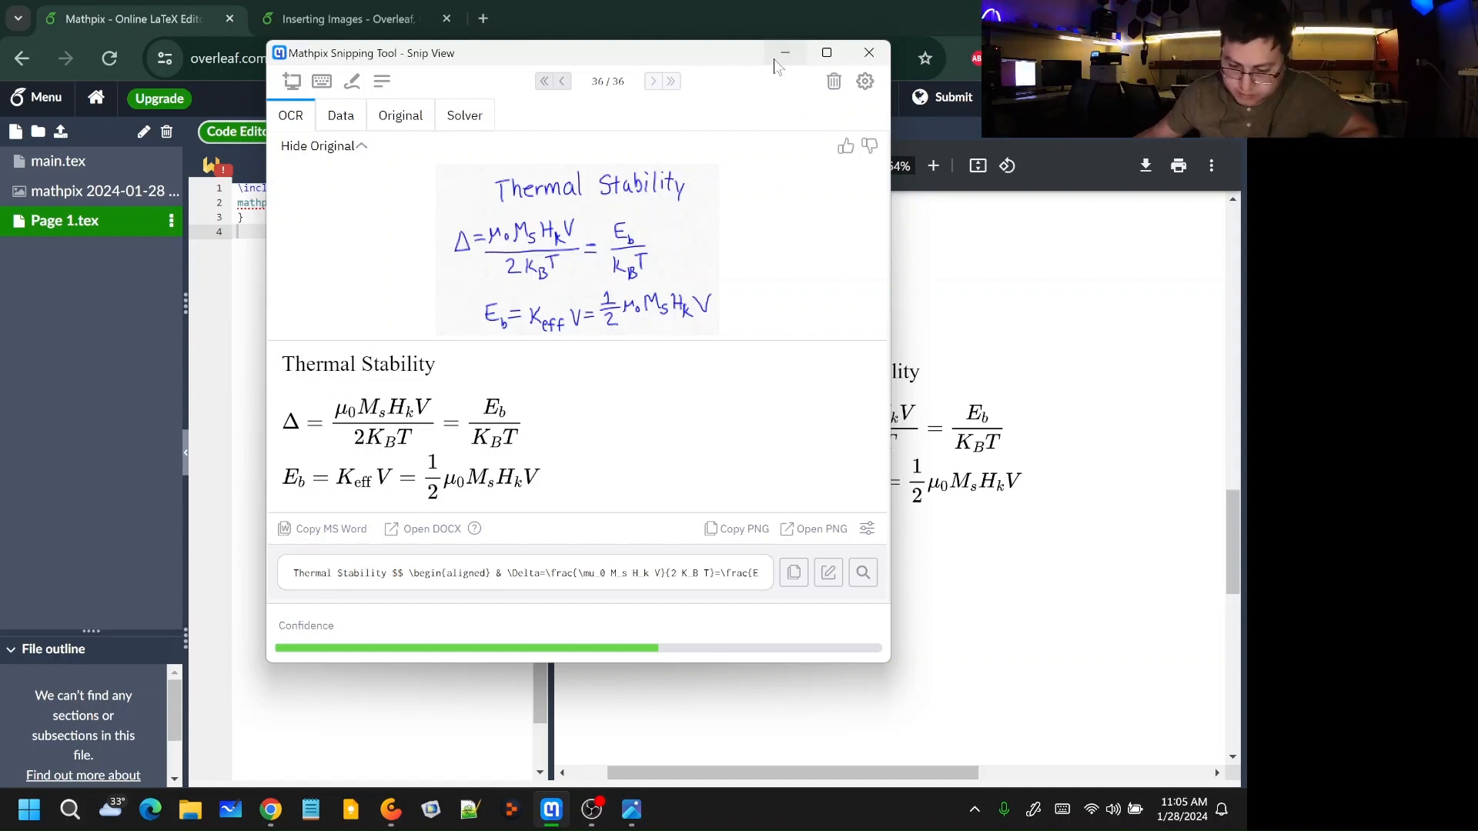
{"action": "left_click_drag", "start_coordinate": [793, 62], "coordinate": [712, 97]}
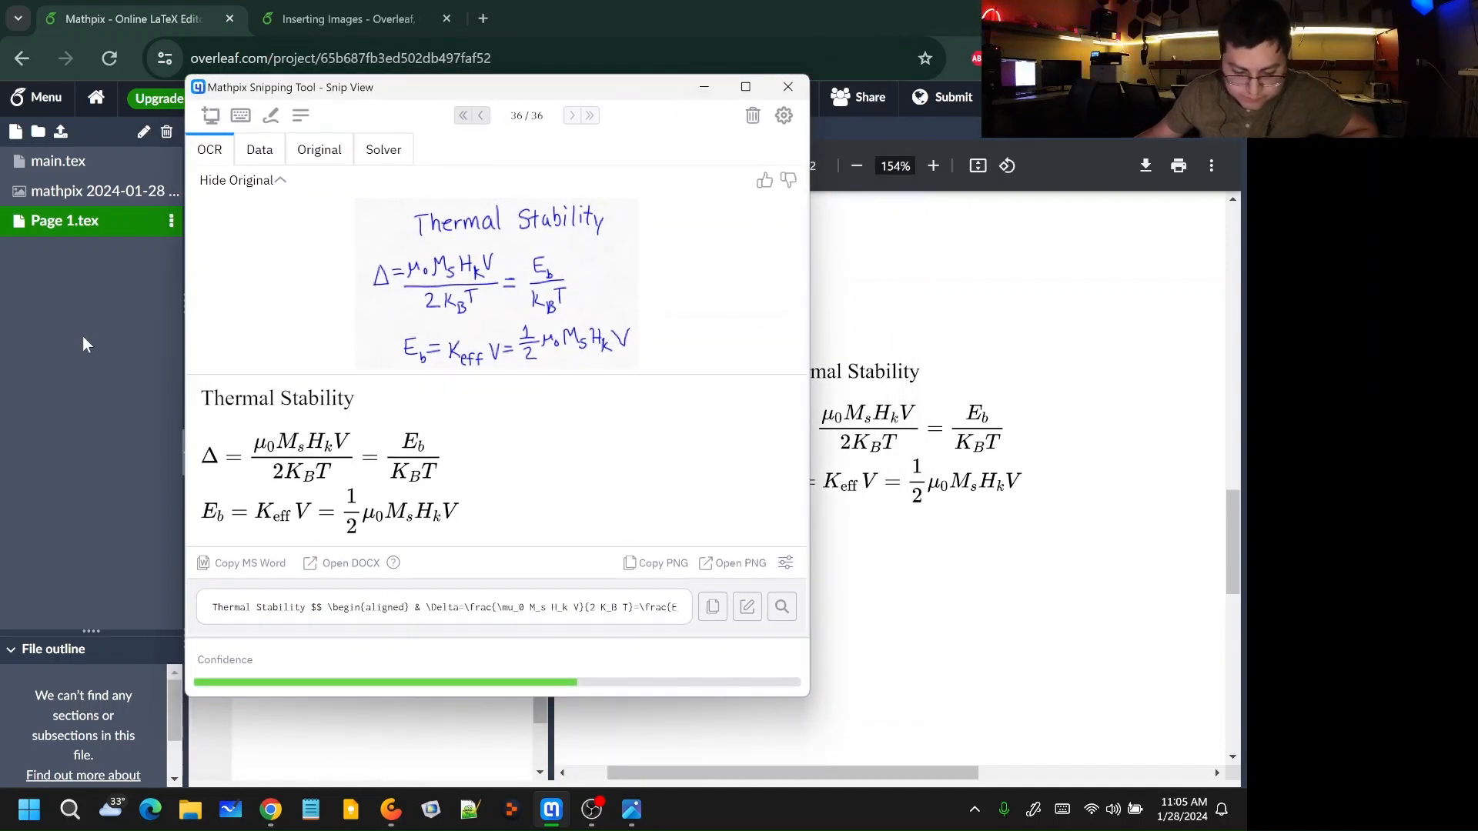
Step: Switch to Concepts and export the entire handwritten drawing as an SVG with the Transparent option
{"action": "left_click", "coordinate": [390, 809]}
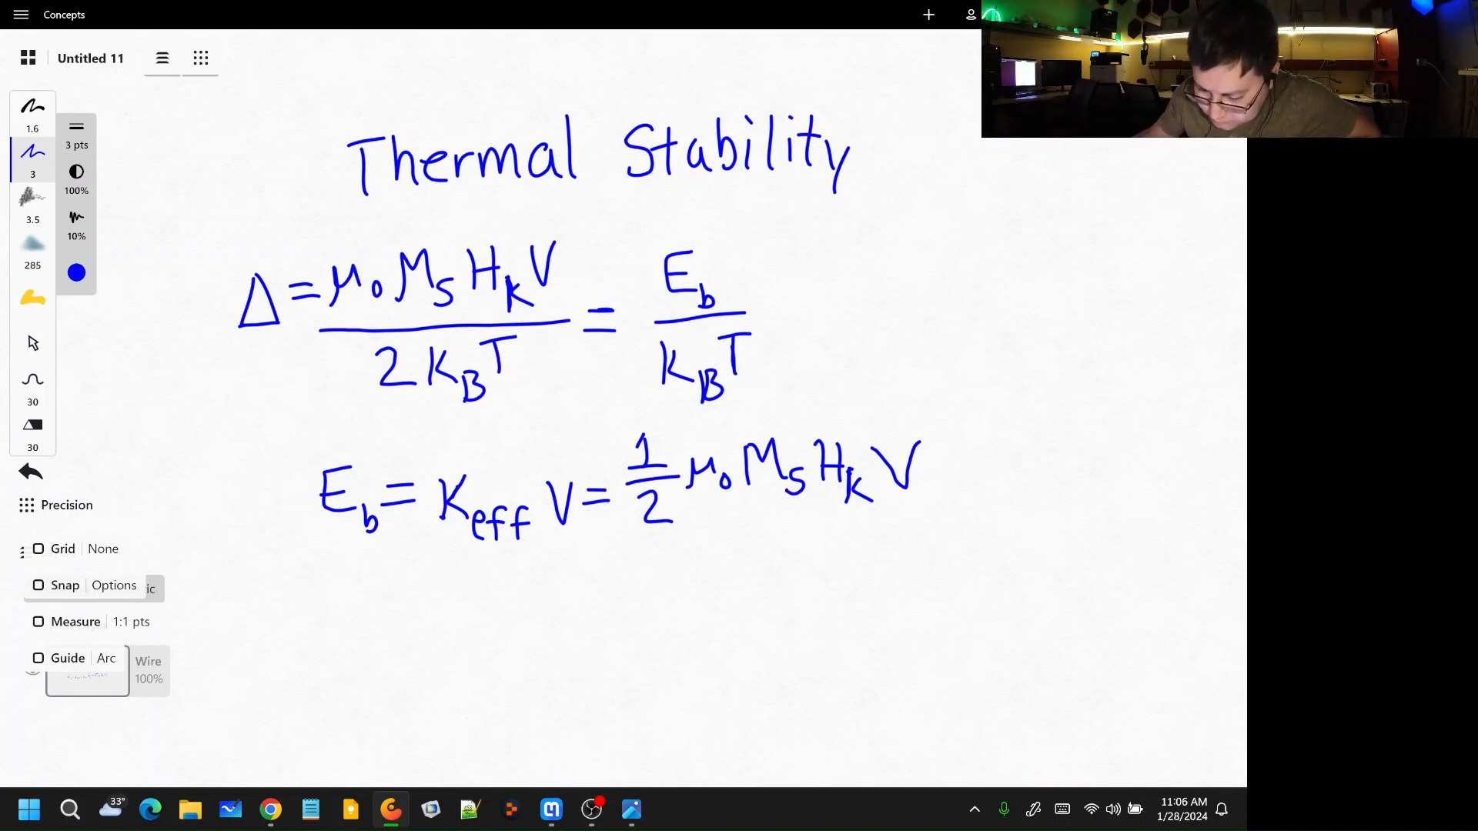
{"action": "left_click", "coordinate": [1013, 14]}
{"action": "scroll", "coordinate": [856, 553], "scroll_direction": "down", "scroll_amount": 1}
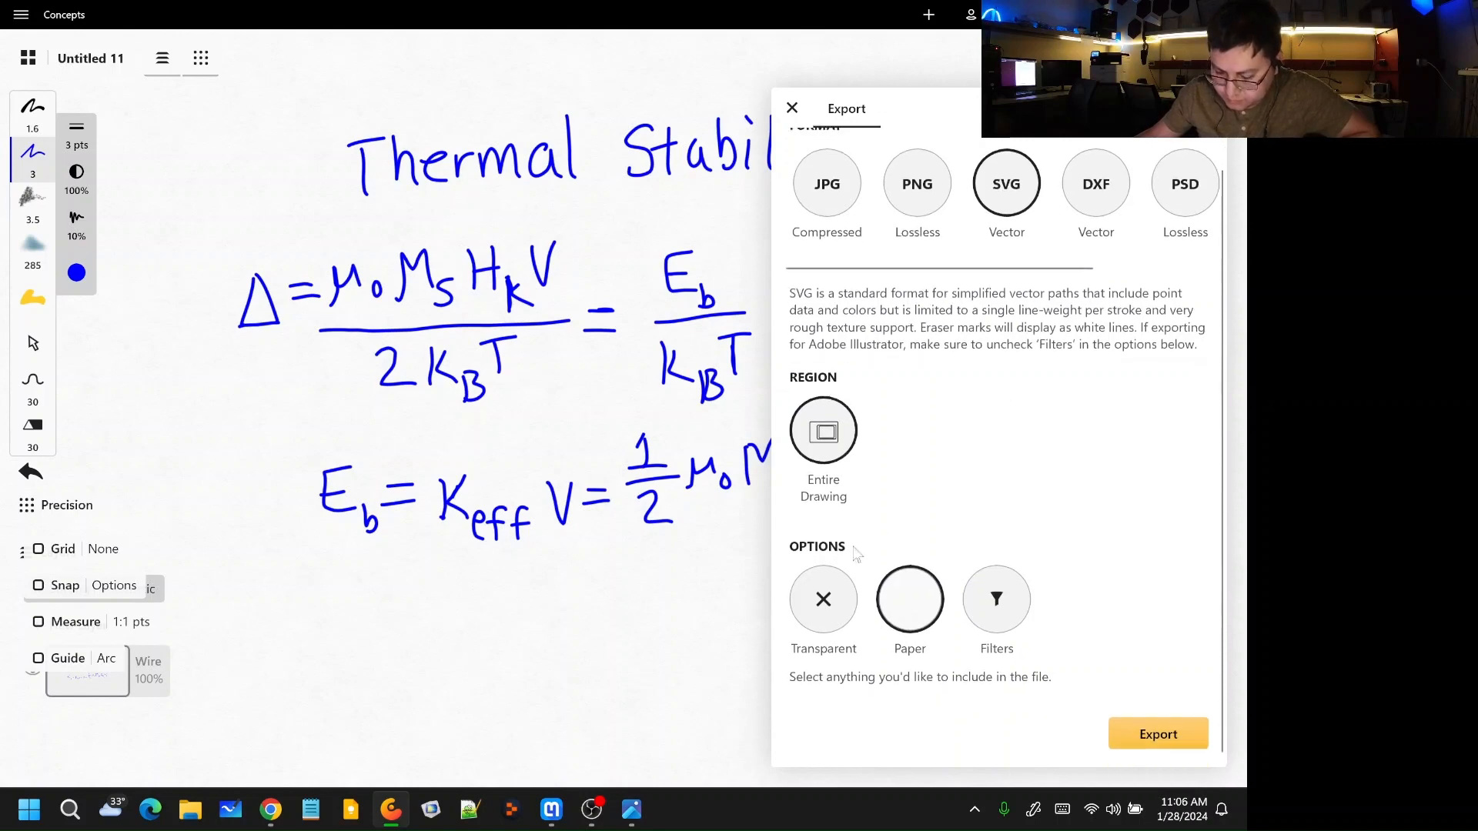
{"action": "left_click", "coordinate": [824, 602]}
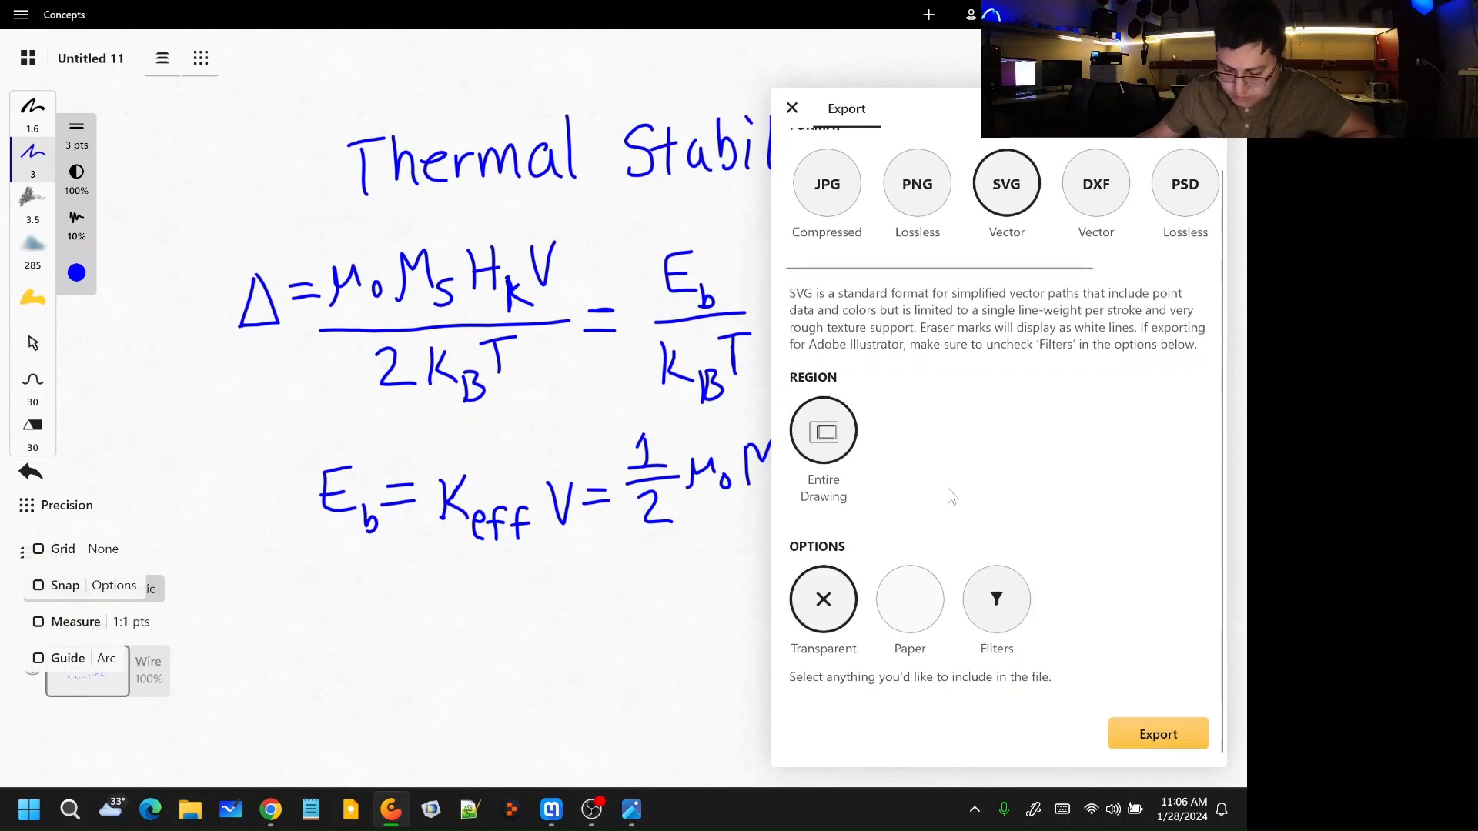
{"action": "left_click", "coordinate": [1147, 735]}
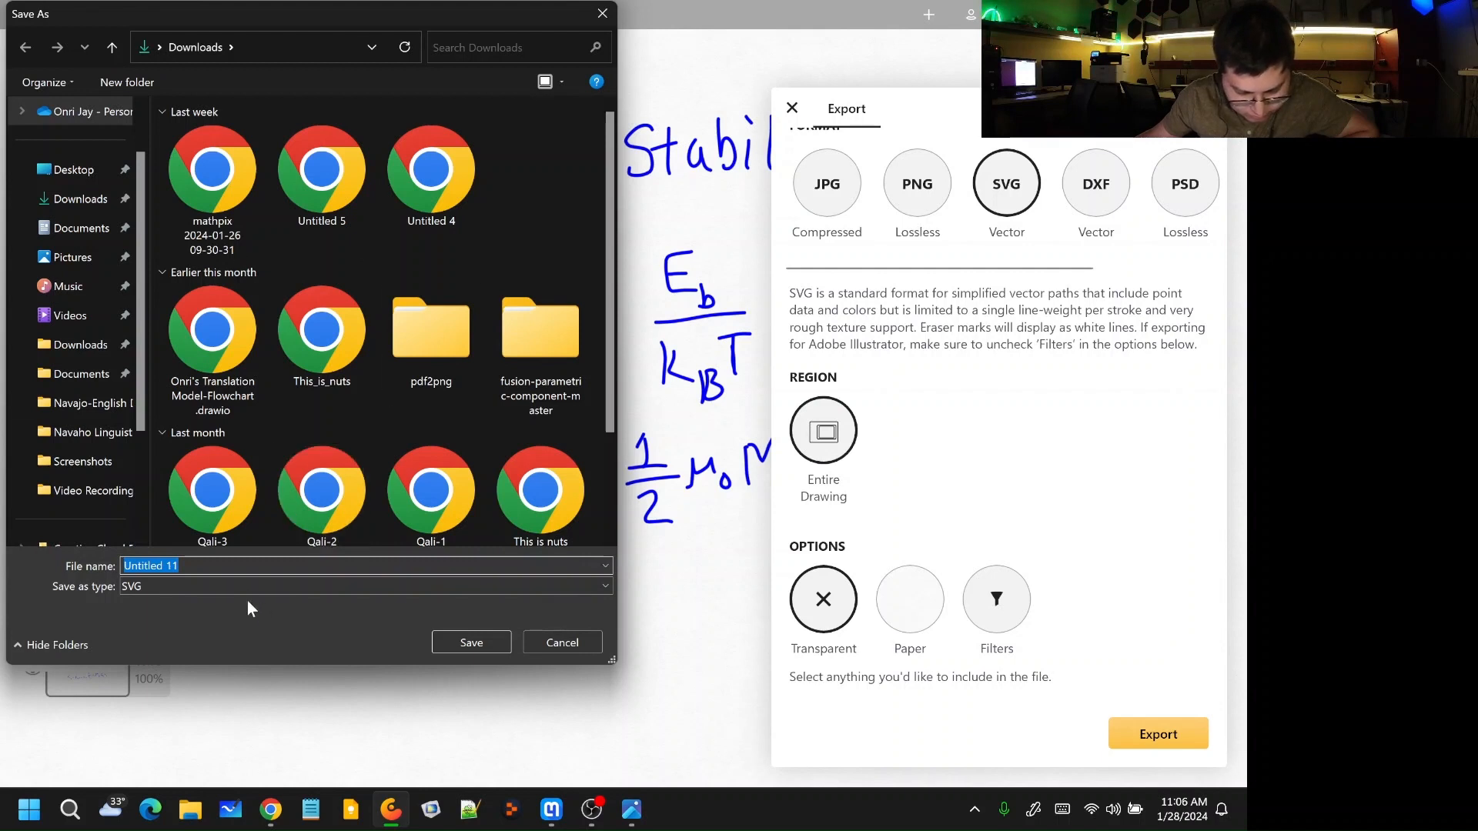
Step: Save the export in the Downloads folder as Thermal Stability with the SVG file type
{"action": "type", "text": "Ther"}
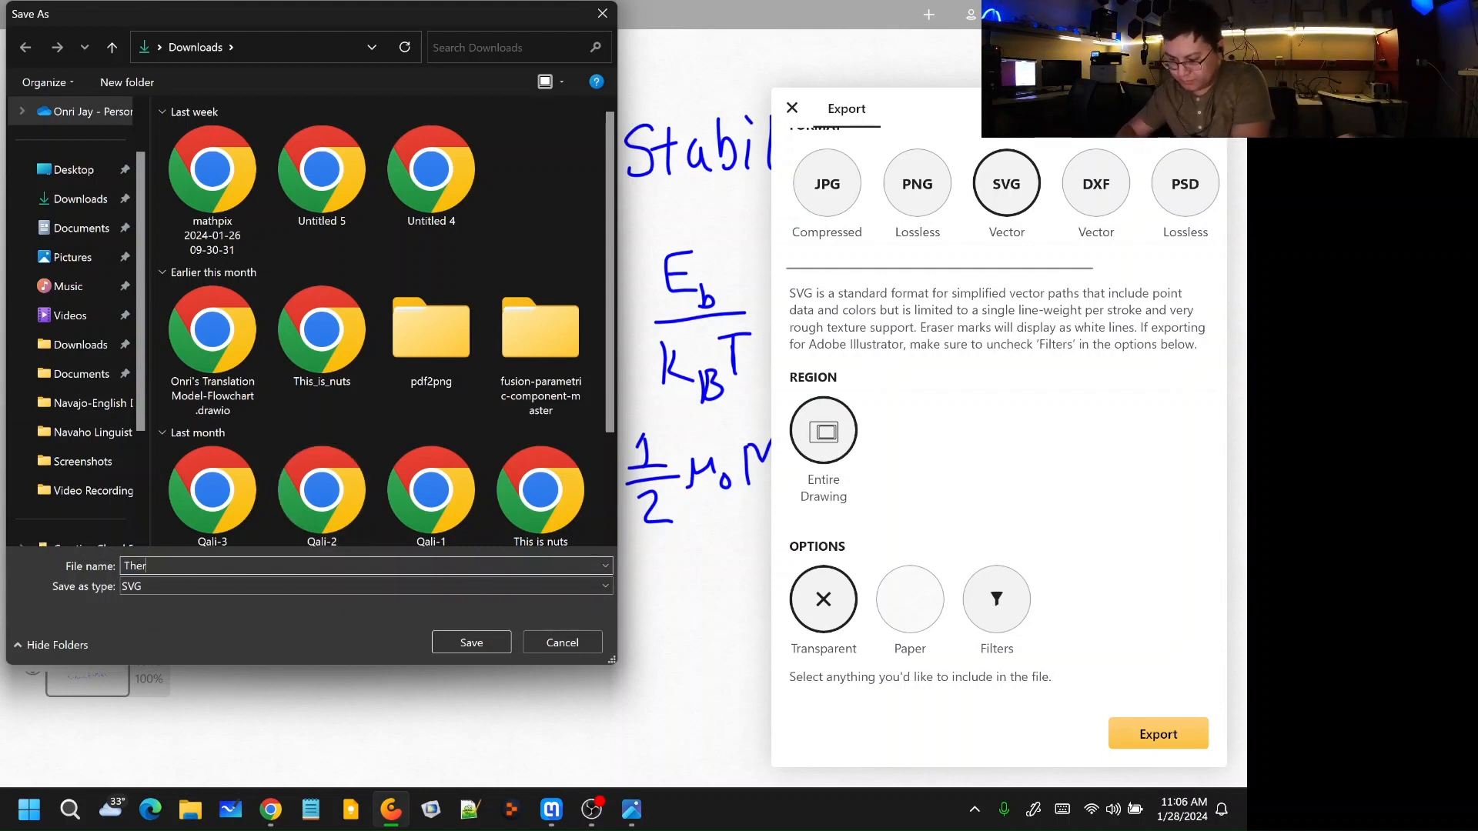
{"action": "type", "text": "mal Stability"}
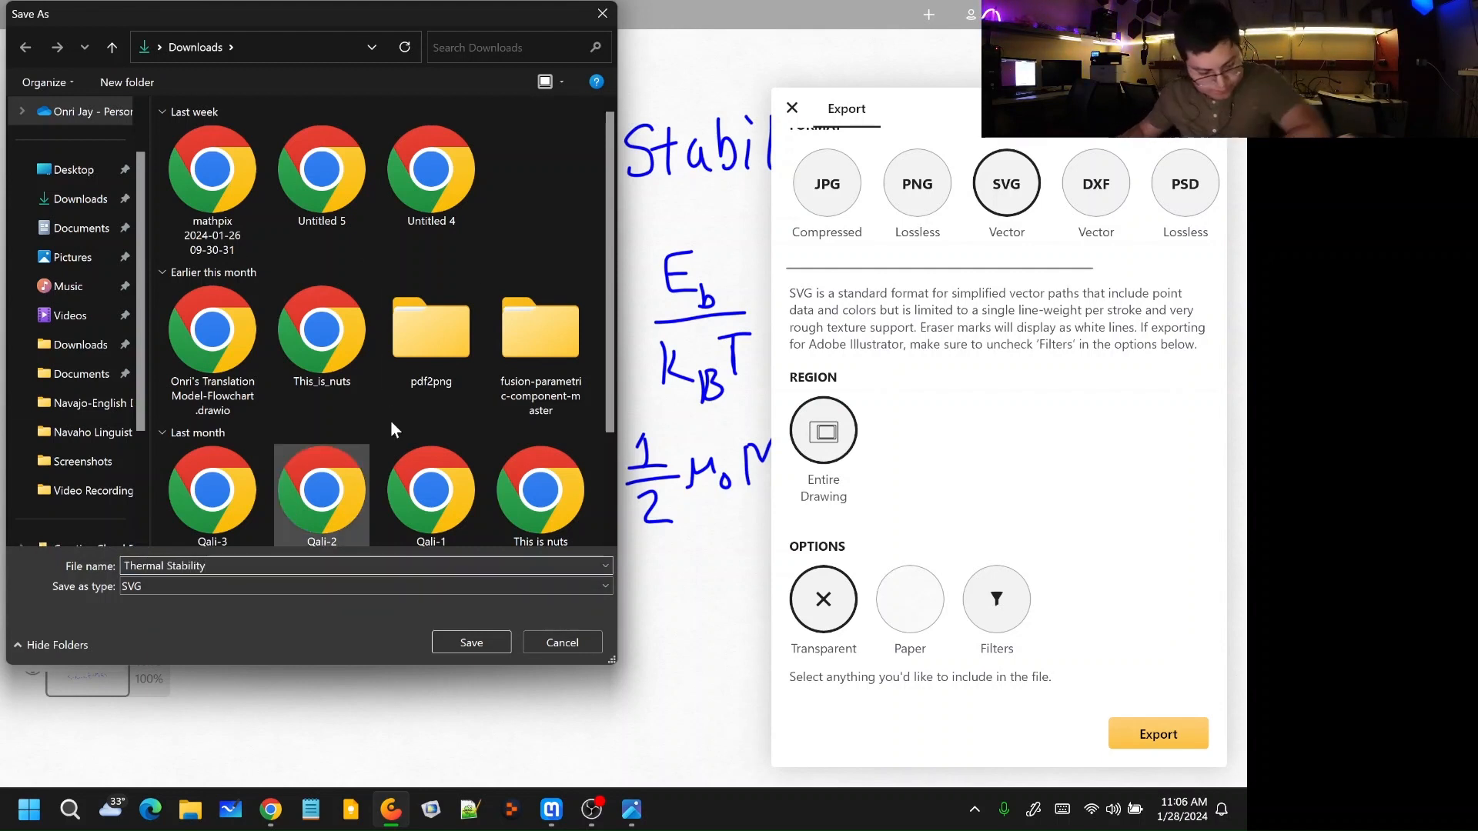
{"action": "left_click", "coordinate": [365, 586]}
{"action": "left_click", "coordinate": [365, 603]}
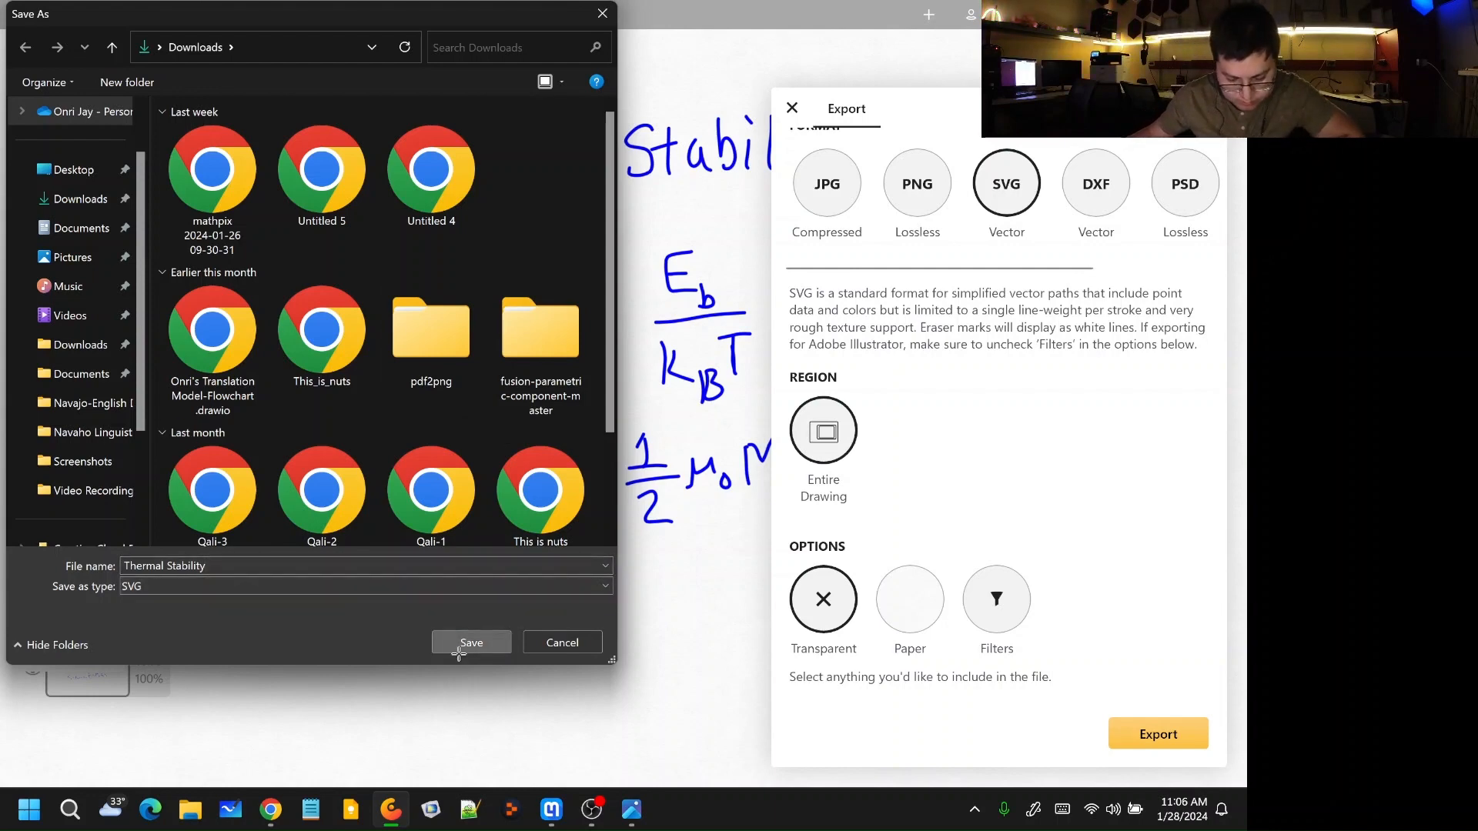
{"action": "left_click", "coordinate": [471, 643]}
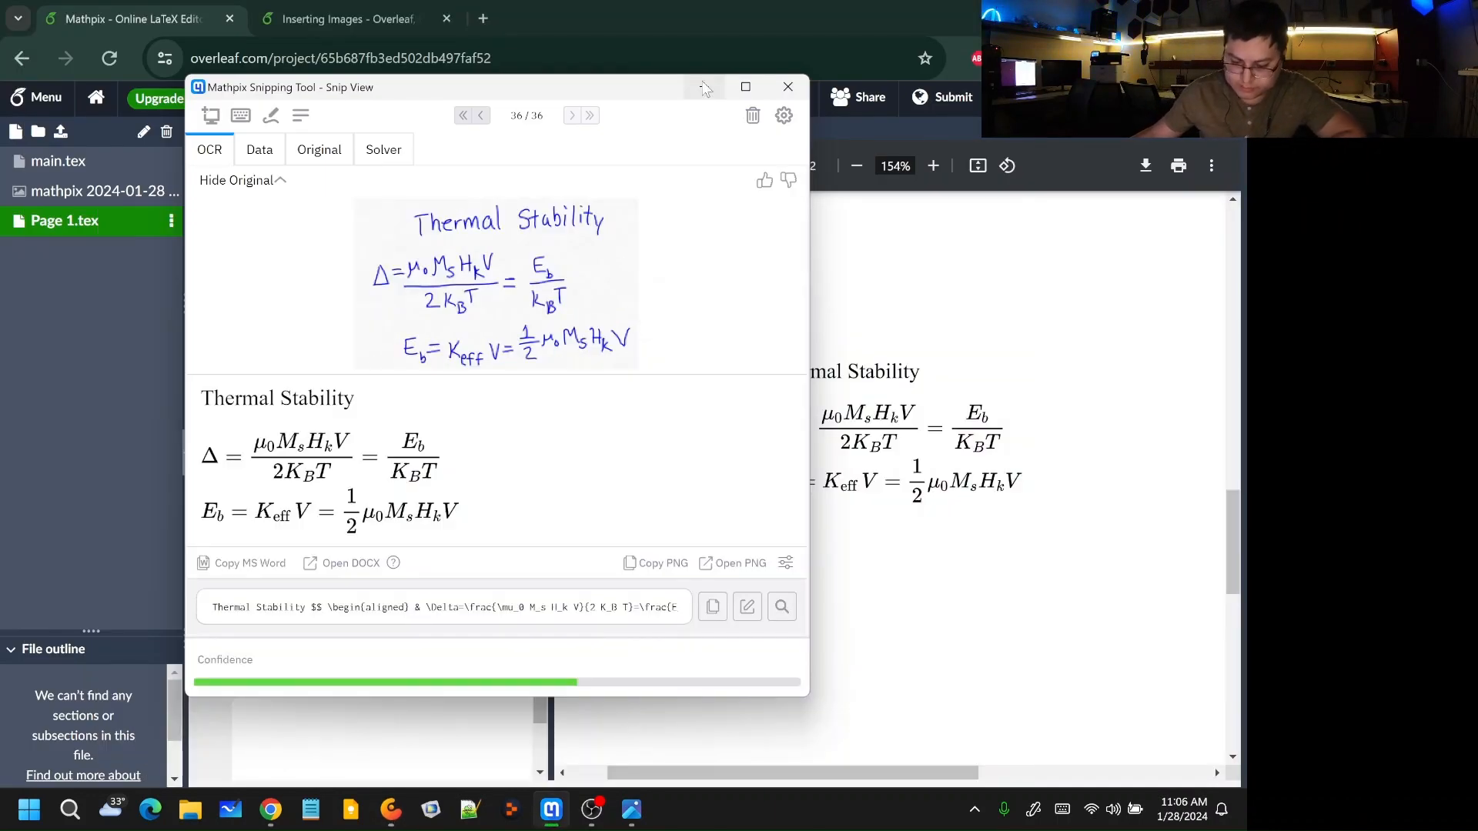
Step: Dismiss the Mathpix window and add a \\ line break on line 5 of Page 1.tex in Overleaf
{"action": "key", "text": "Escape"}
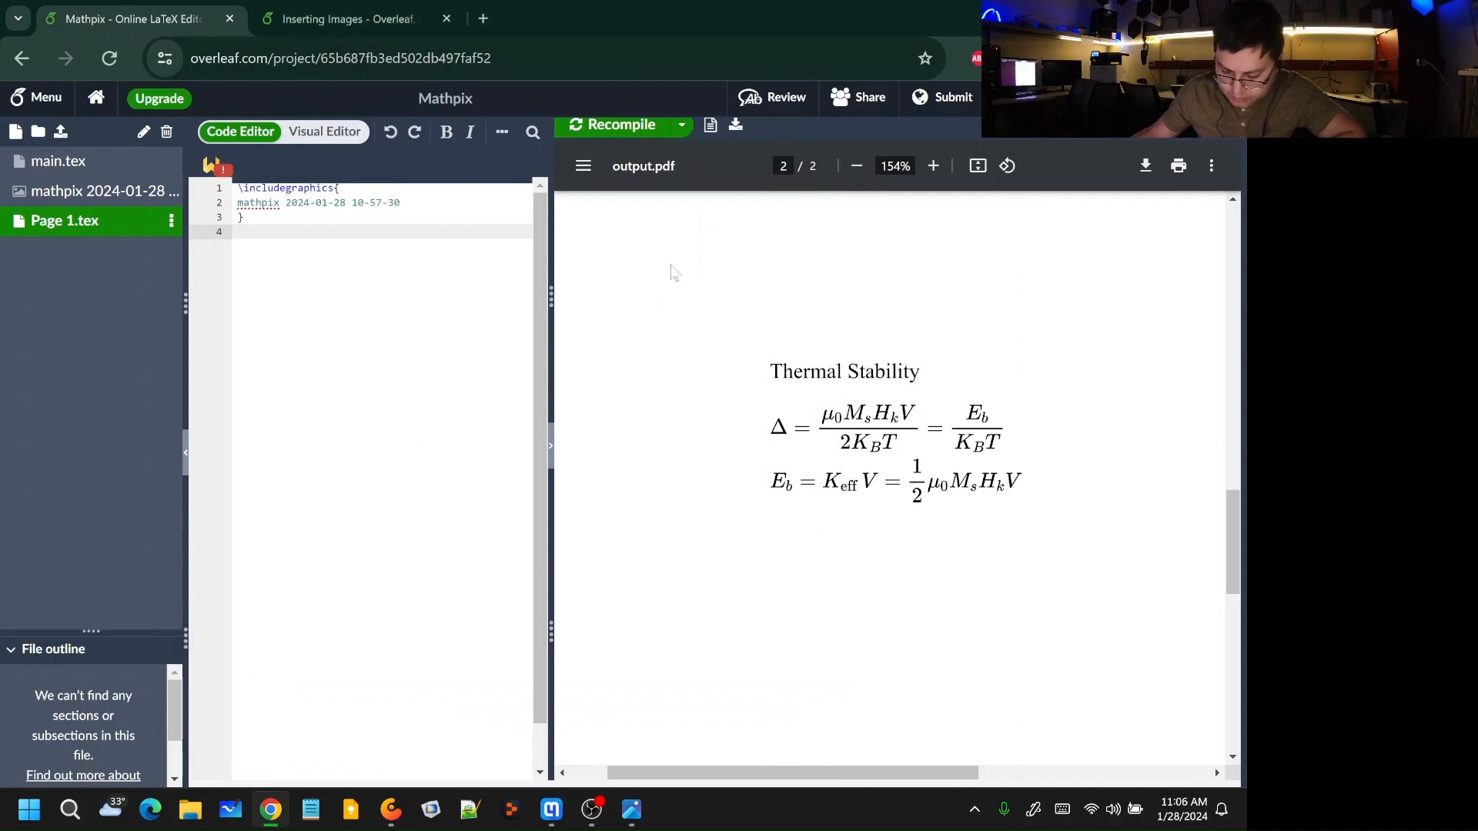
{"action": "key", "text": "Return"}
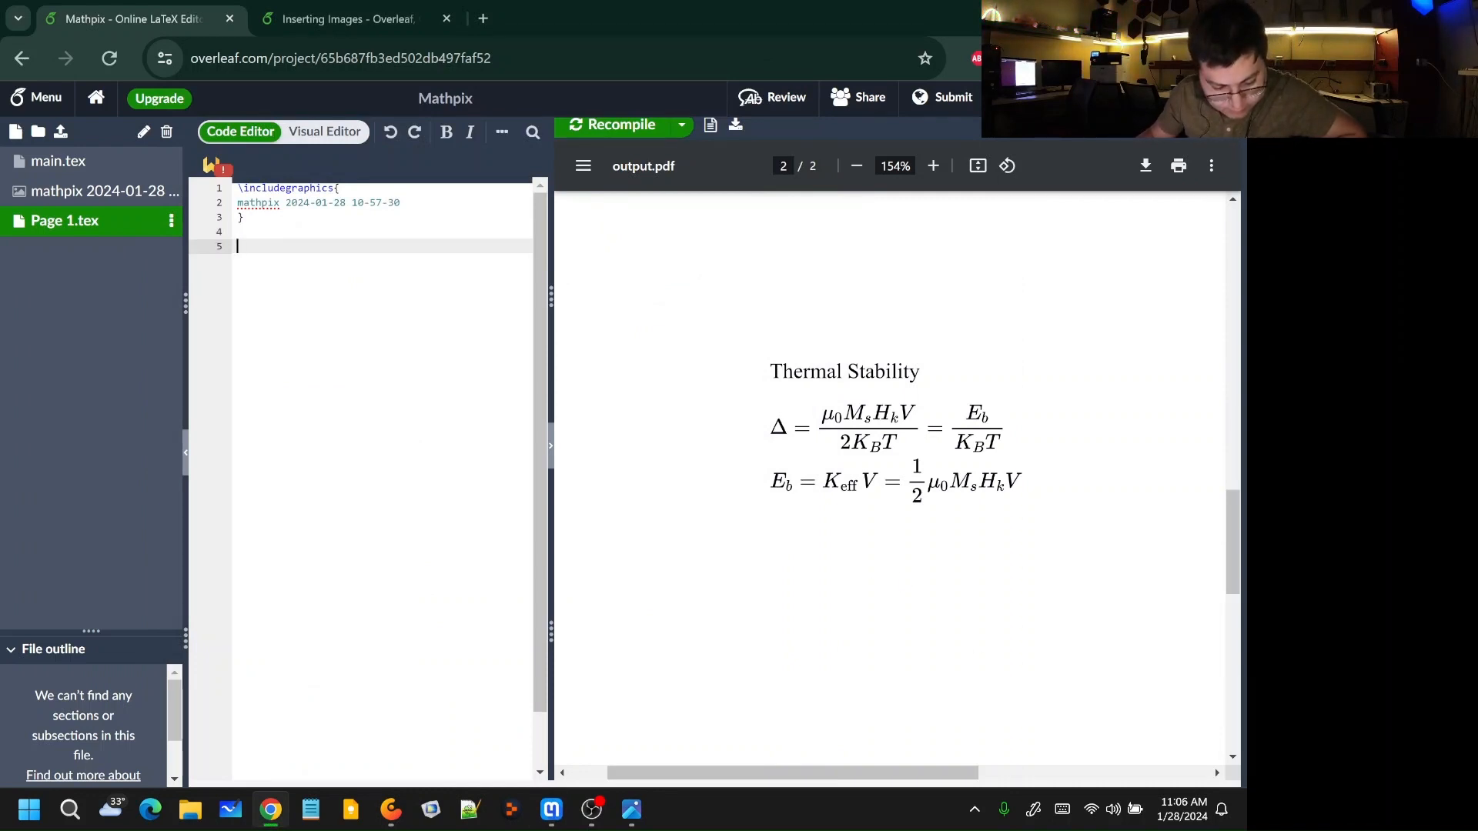
{"action": "key", "text": "Return"}
{"action": "type", "text": "\\"}
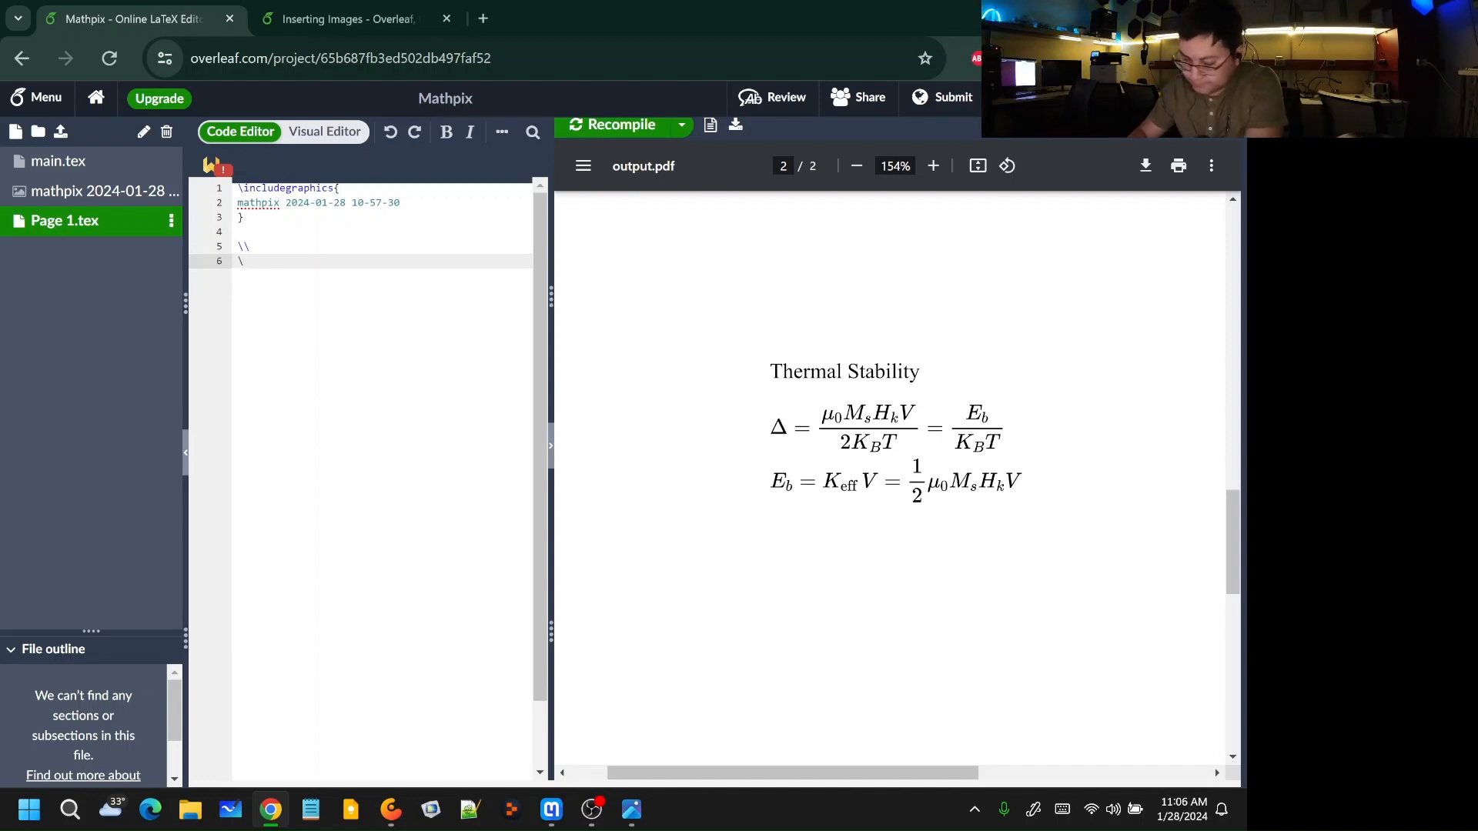
{"action": "type", "text": "usepackage"}
{"action": "key", "text": "Return"}
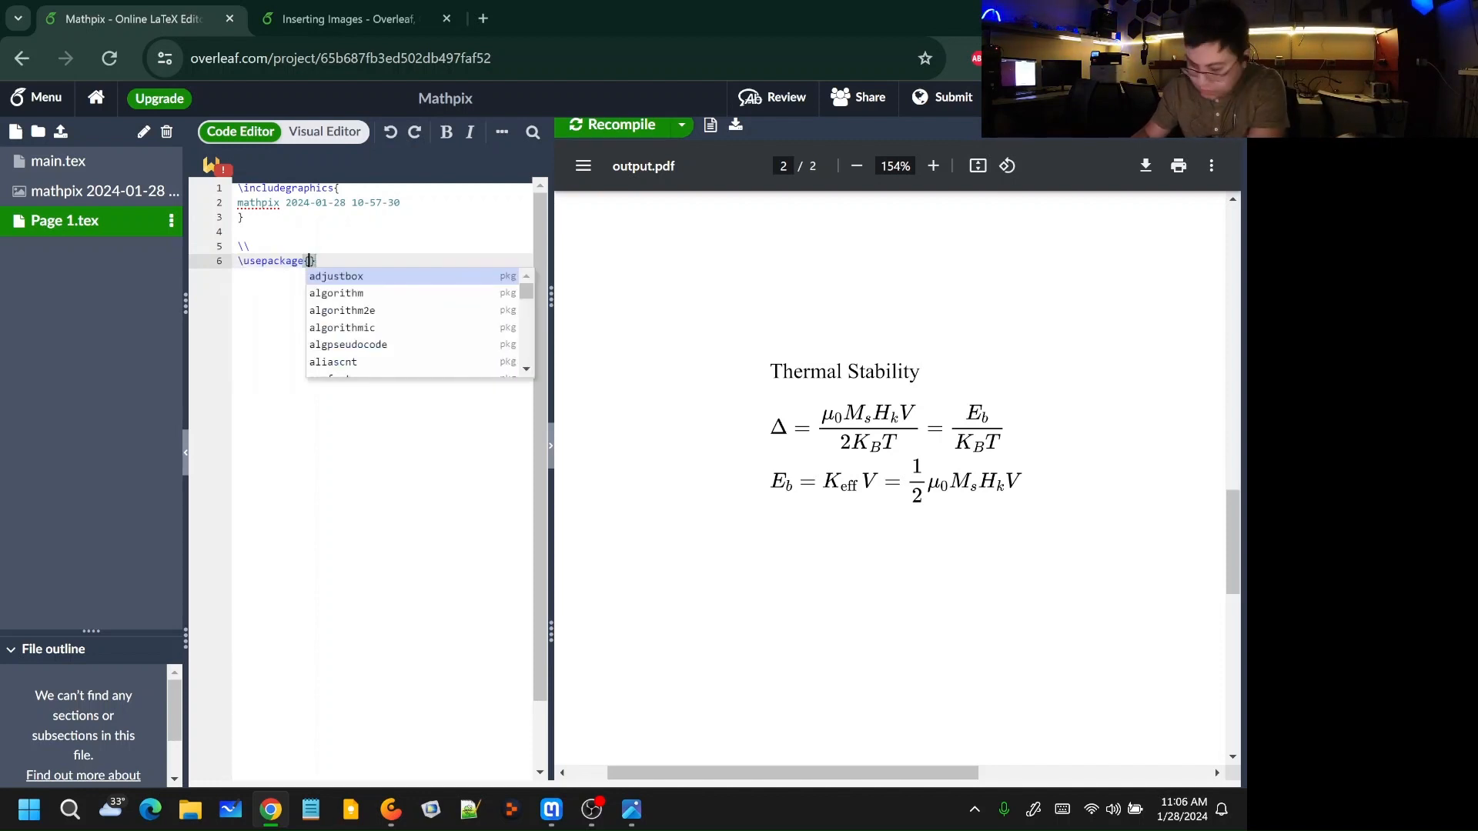
{"action": "key", "text": "ctrl+z"}
Step: Add \space on line 6 and a \\ line break on line 7 of Page 1.tex
{"action": "key", "text": "Return"}
{"action": "type", "text": "\\\\"}
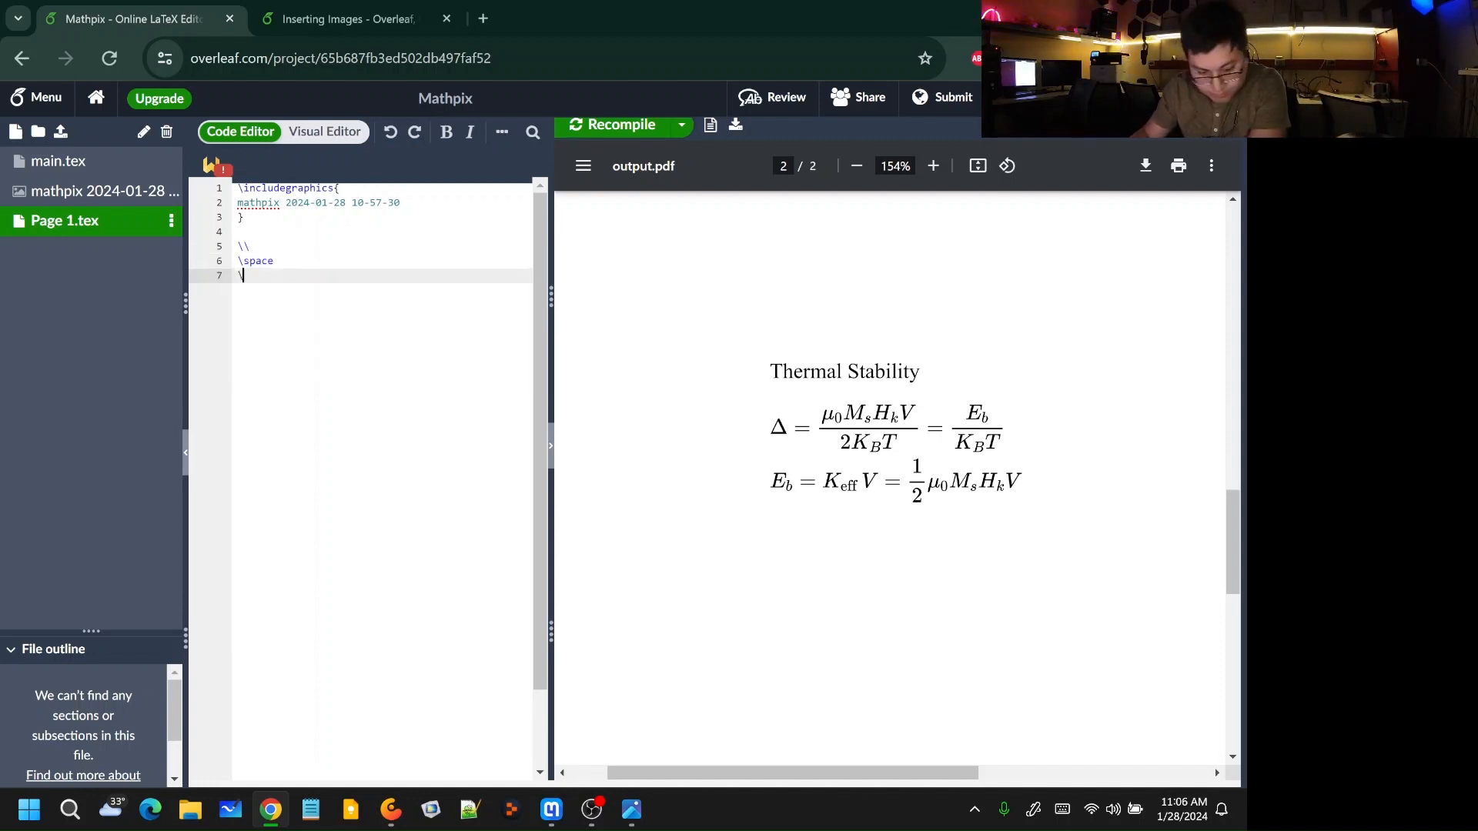
{"action": "key", "text": "Return"}
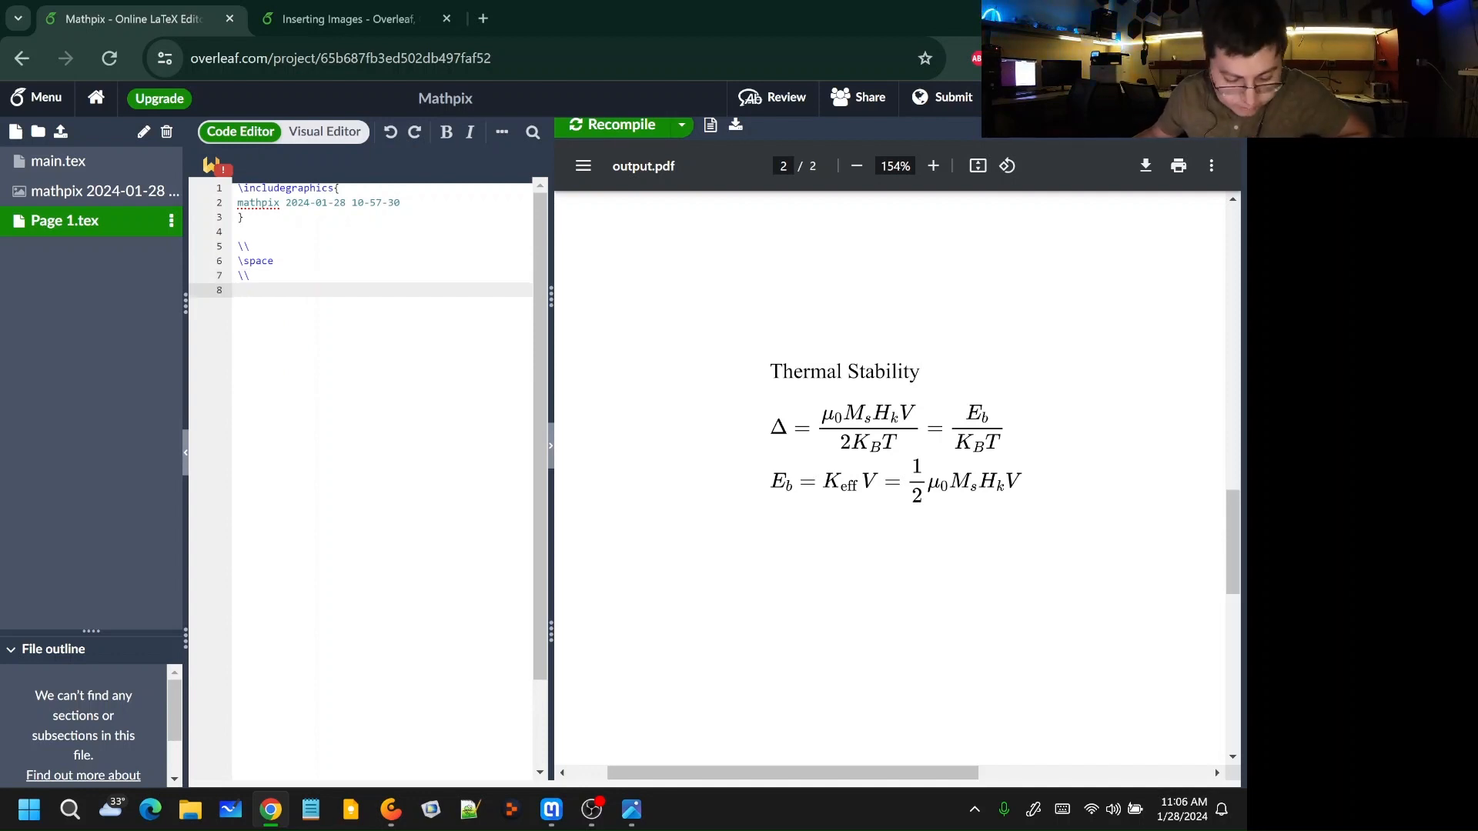
Step: Open main.tex and add \usepackage{svg} on line 5, below the existing package declarations
{"action": "left_click", "coordinate": [99, 164]}
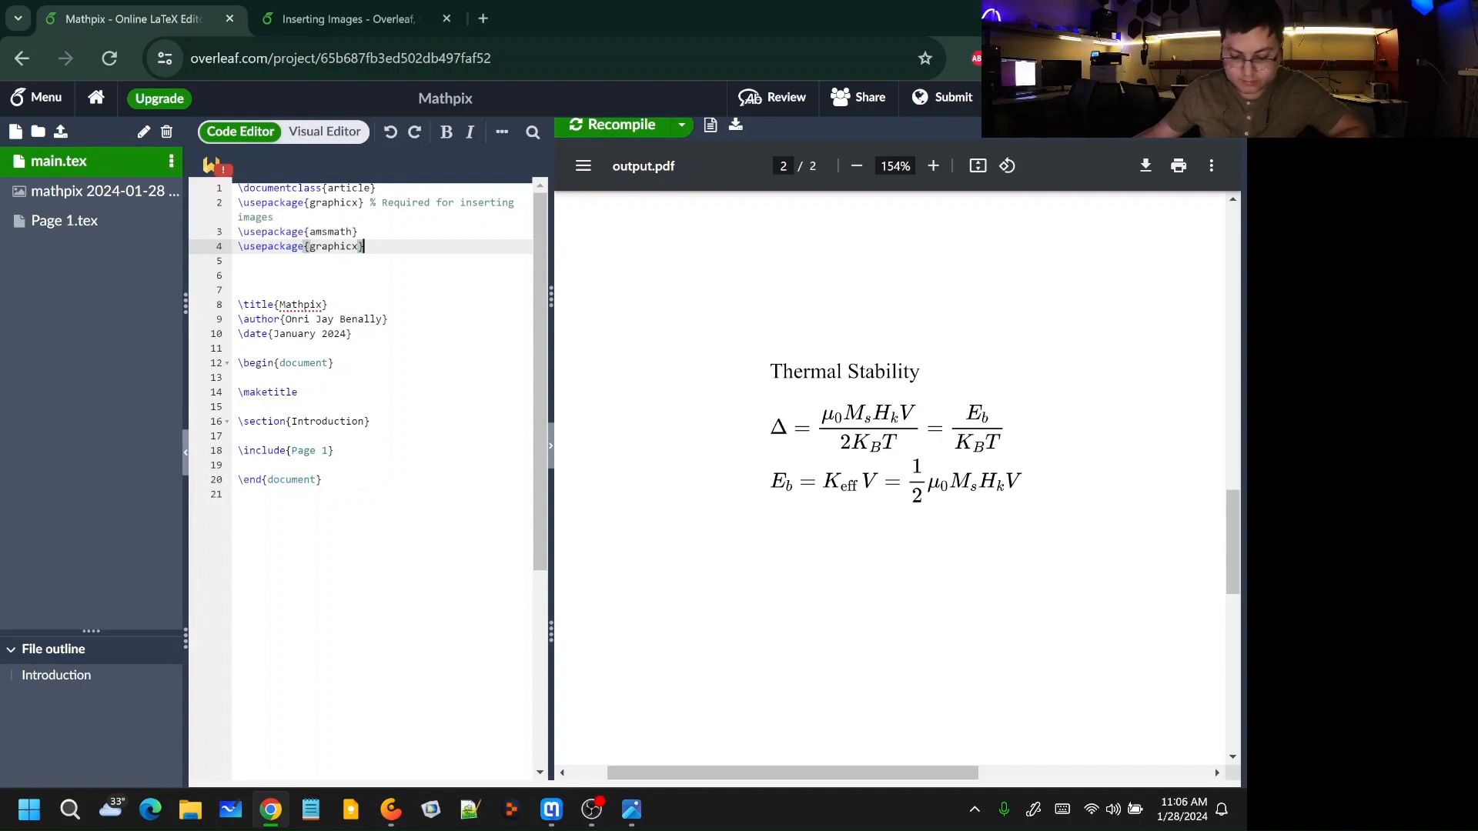
{"action": "key", "text": "Return"}
{"action": "type", "text": "\\use"}
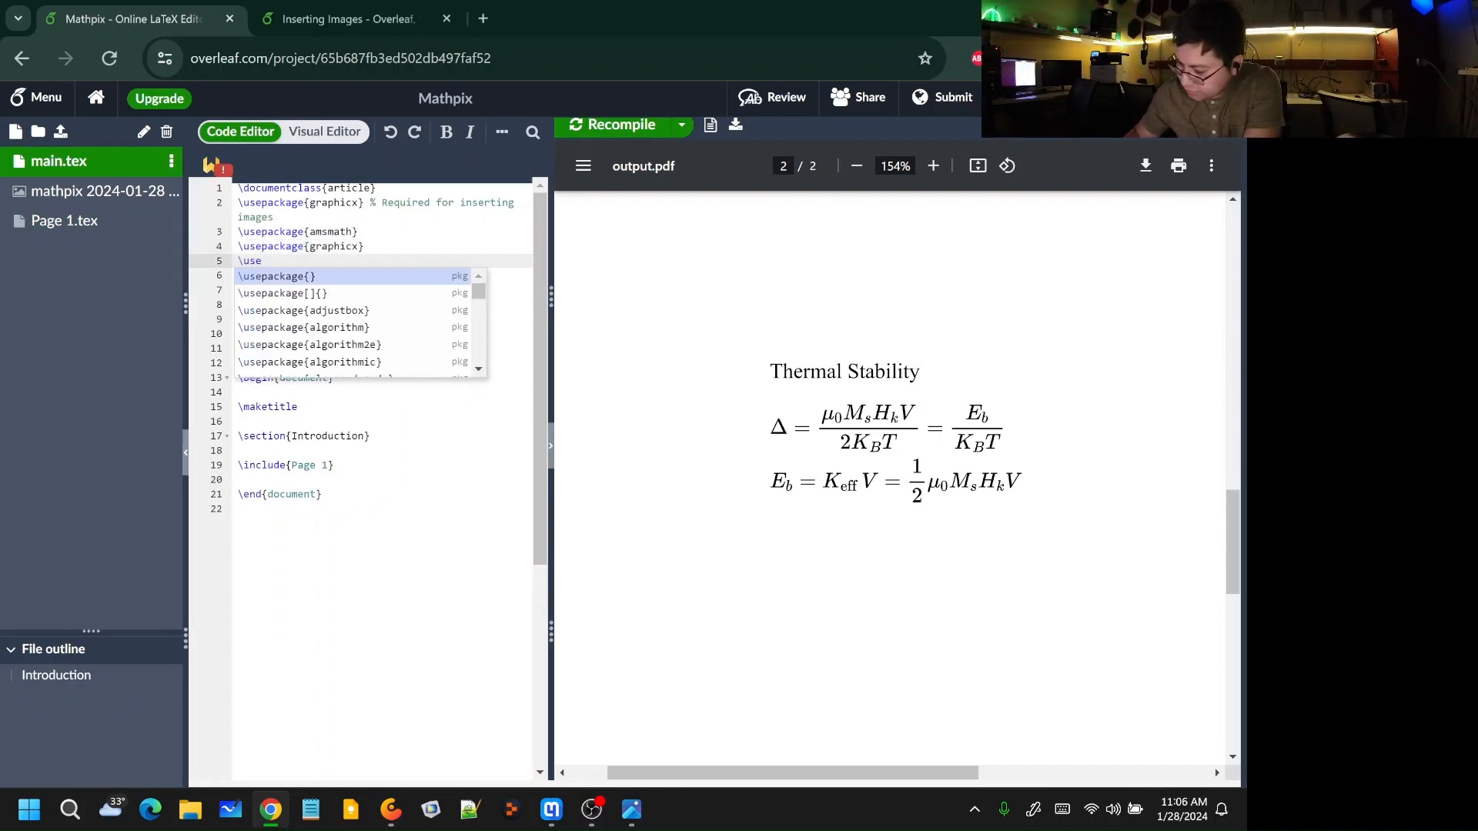
{"action": "type", "text": "package{svg"}
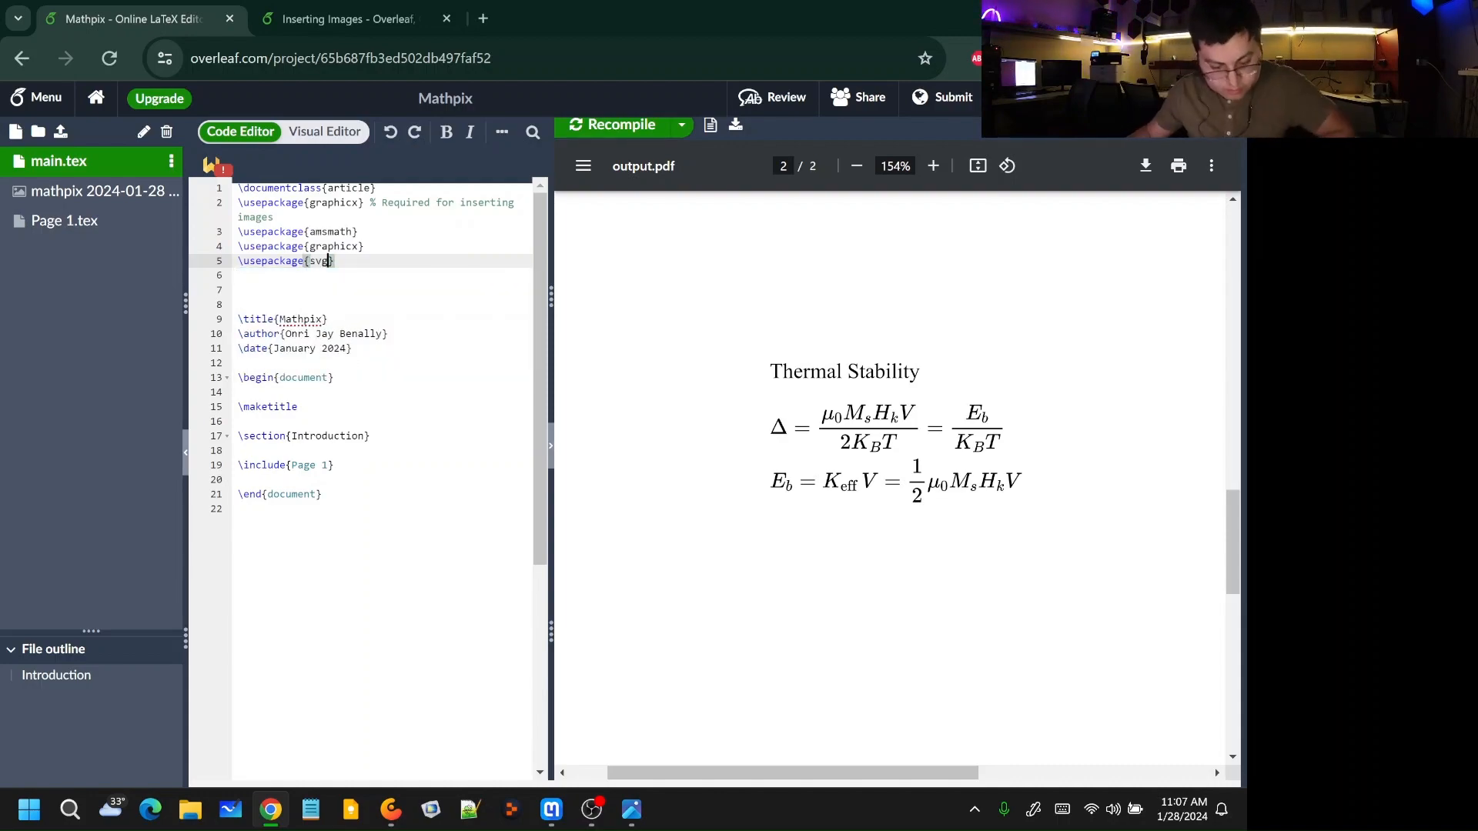
Step: Search the Overleaf help library for svg from the Inserting Images page and look through the results
{"action": "key", "text": "ctrl+Tab"}
{"action": "scroll", "coordinate": [545, 307], "scroll_direction": "up", "scroll_amount": 5}
{"action": "scroll", "coordinate": [545, 307], "scroll_direction": "down", "scroll_amount": 1}
{"action": "scroll", "coordinate": [544, 307], "scroll_direction": "up", "scroll_amount": 6}
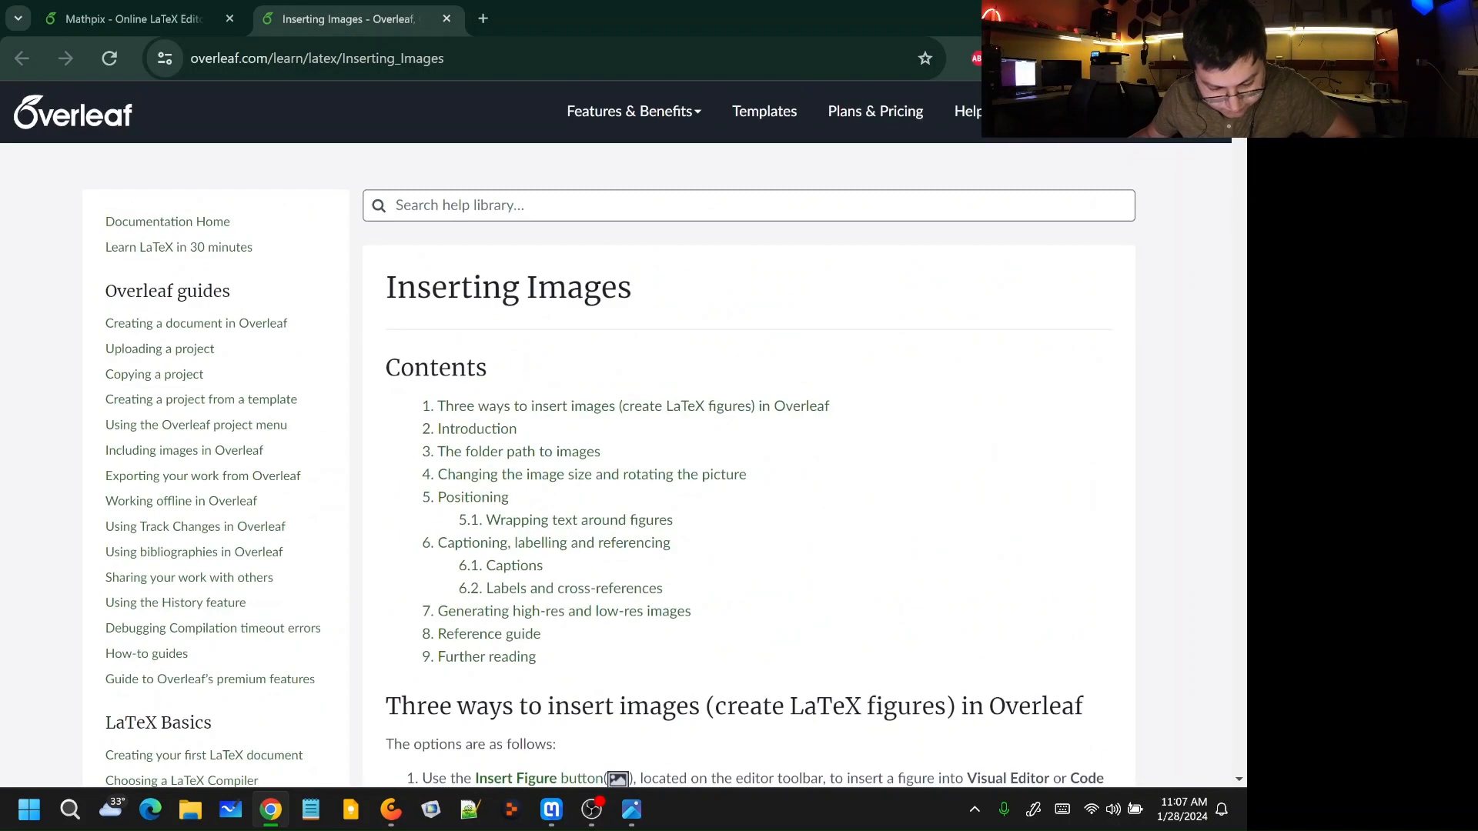
{"action": "type", "text": "svg"}
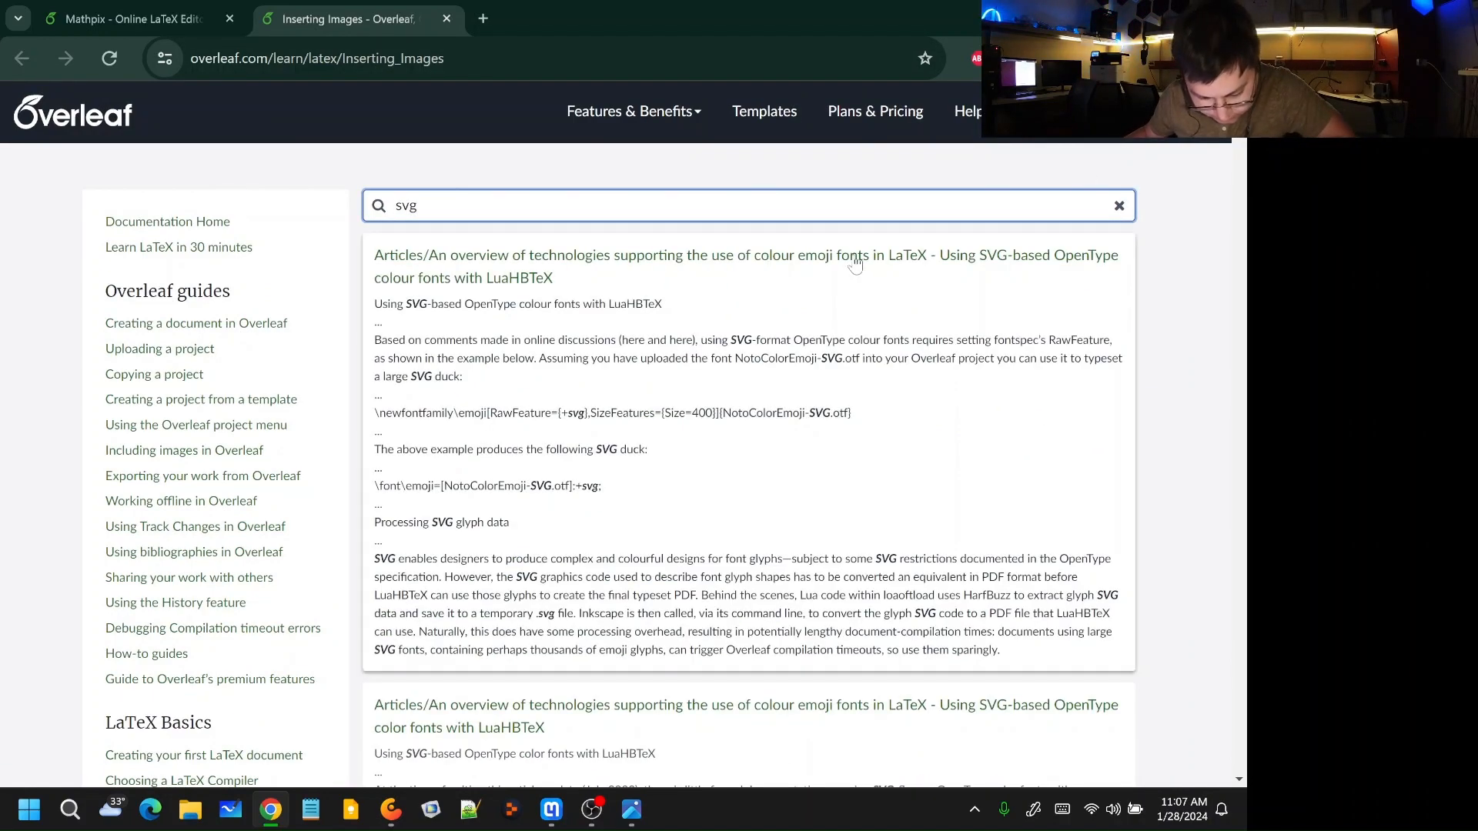
{"action": "scroll", "coordinate": [854, 266], "scroll_direction": "down", "scroll_amount": 9}
{"action": "scroll", "coordinate": [141, 185], "scroll_direction": "up", "scroll_amount": 9}
Step: Run a Google web search for "latex include svg"
{"action": "key", "text": "ctrl+l"}
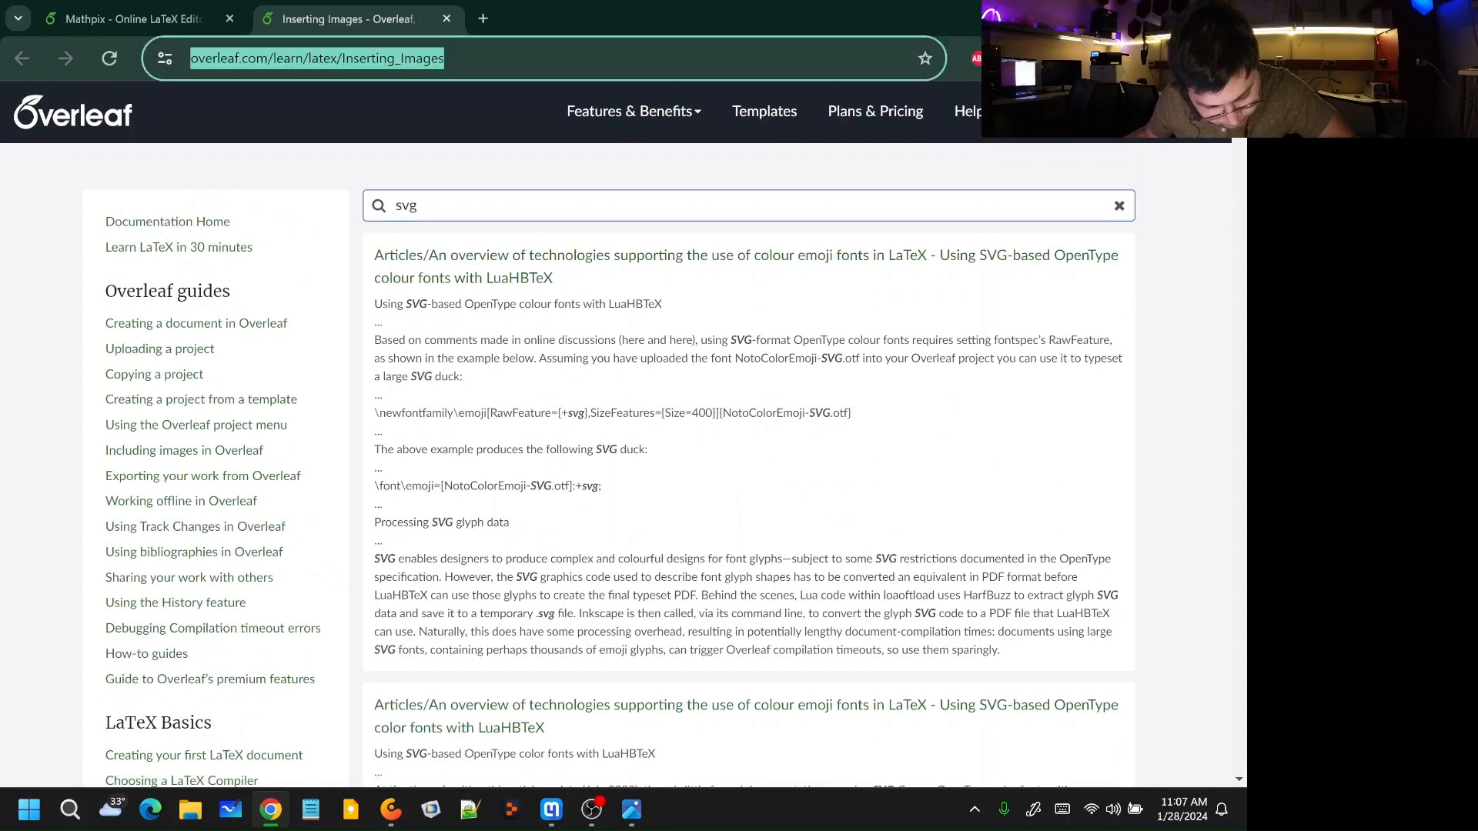
{"action": "left_click", "coordinate": [208, 14]}
{"action": "left_click", "coordinate": [324, 22]}
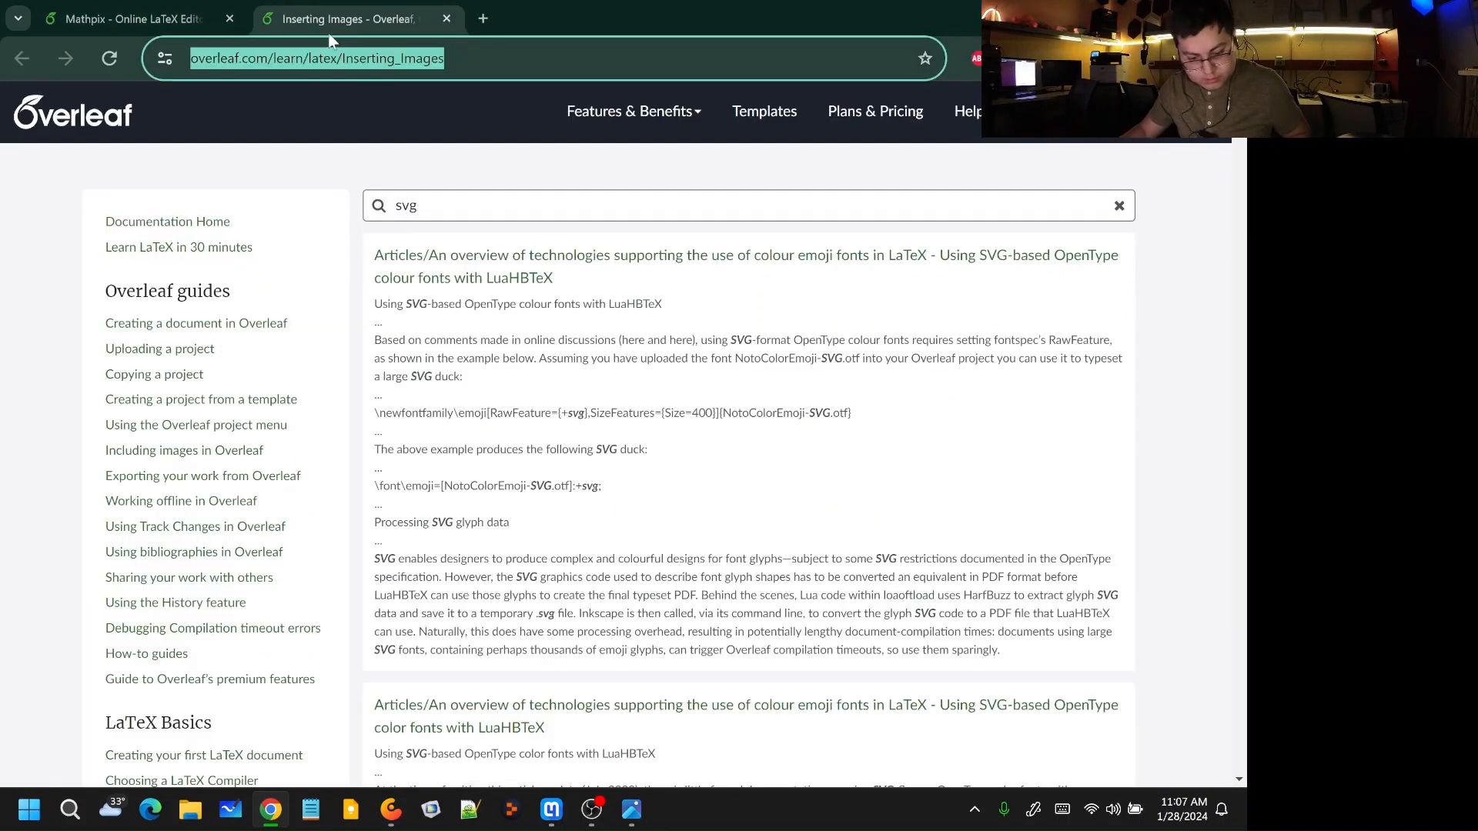
{"action": "left_click", "coordinate": [432, 58]}
{"action": "key", "text": "ctrl+a"}
{"action": "type", "text": "over"}
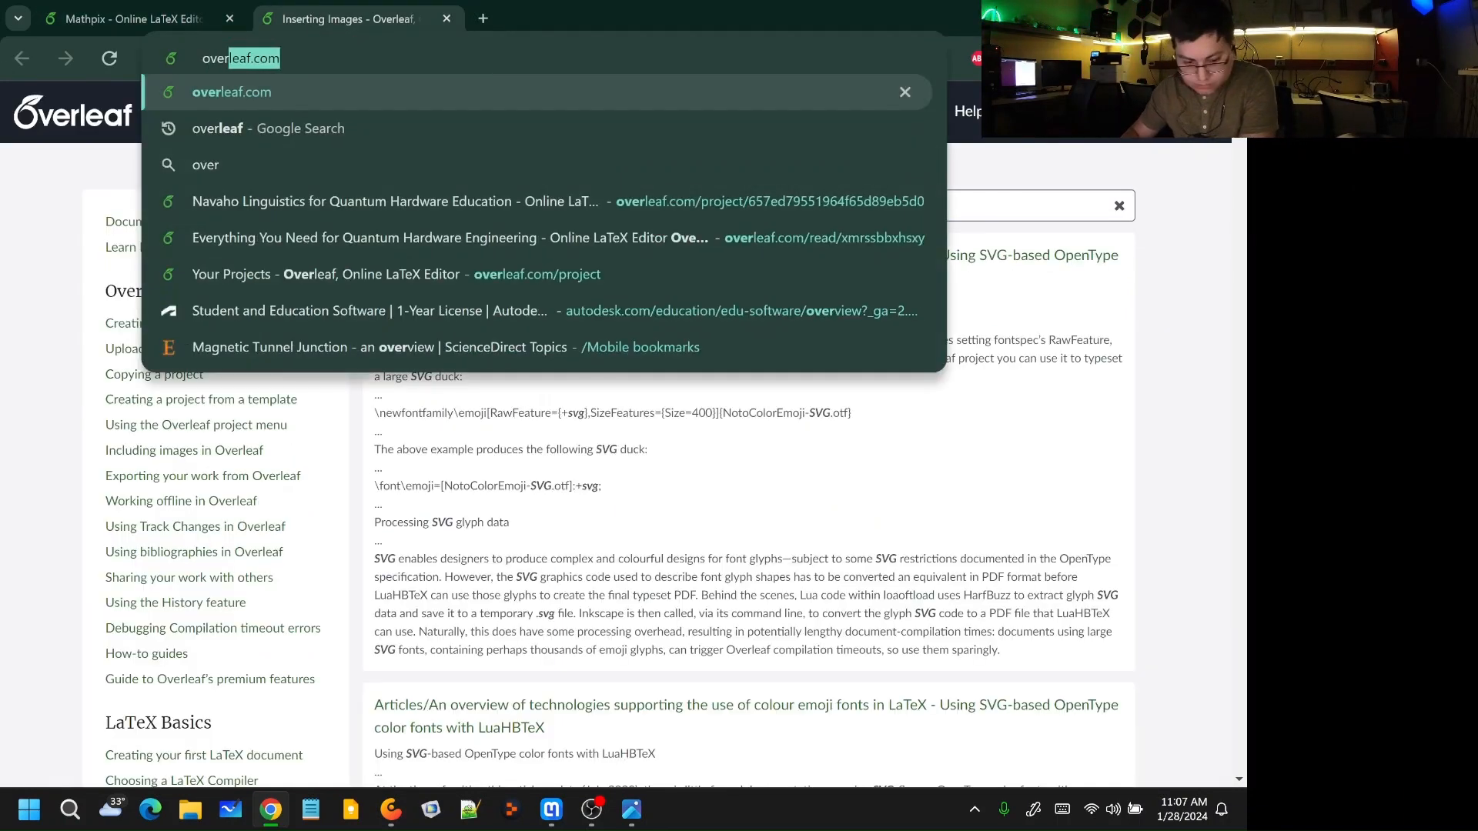
{"action": "key", "text": "BackSpace"}
{"action": "key", "text": "BackSpace"}
{"action": "key", "text": "BackSpace"}
{"action": "key", "text": "BackSpace"}
{"action": "key", "text": "BackSpace"}
{"action": "type", "text": "latex "}
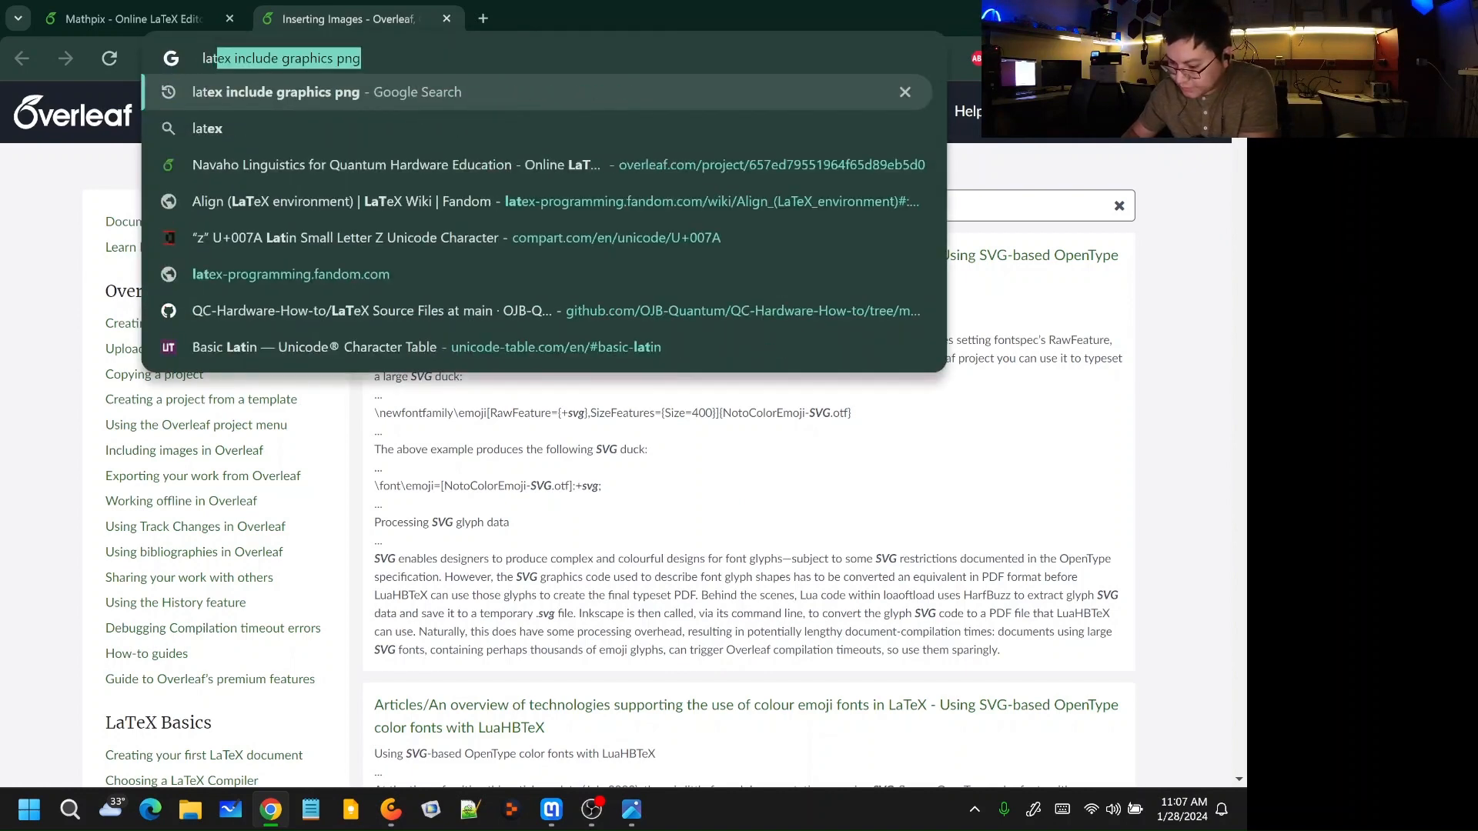
{"action": "type", "text": "include graphics png"}
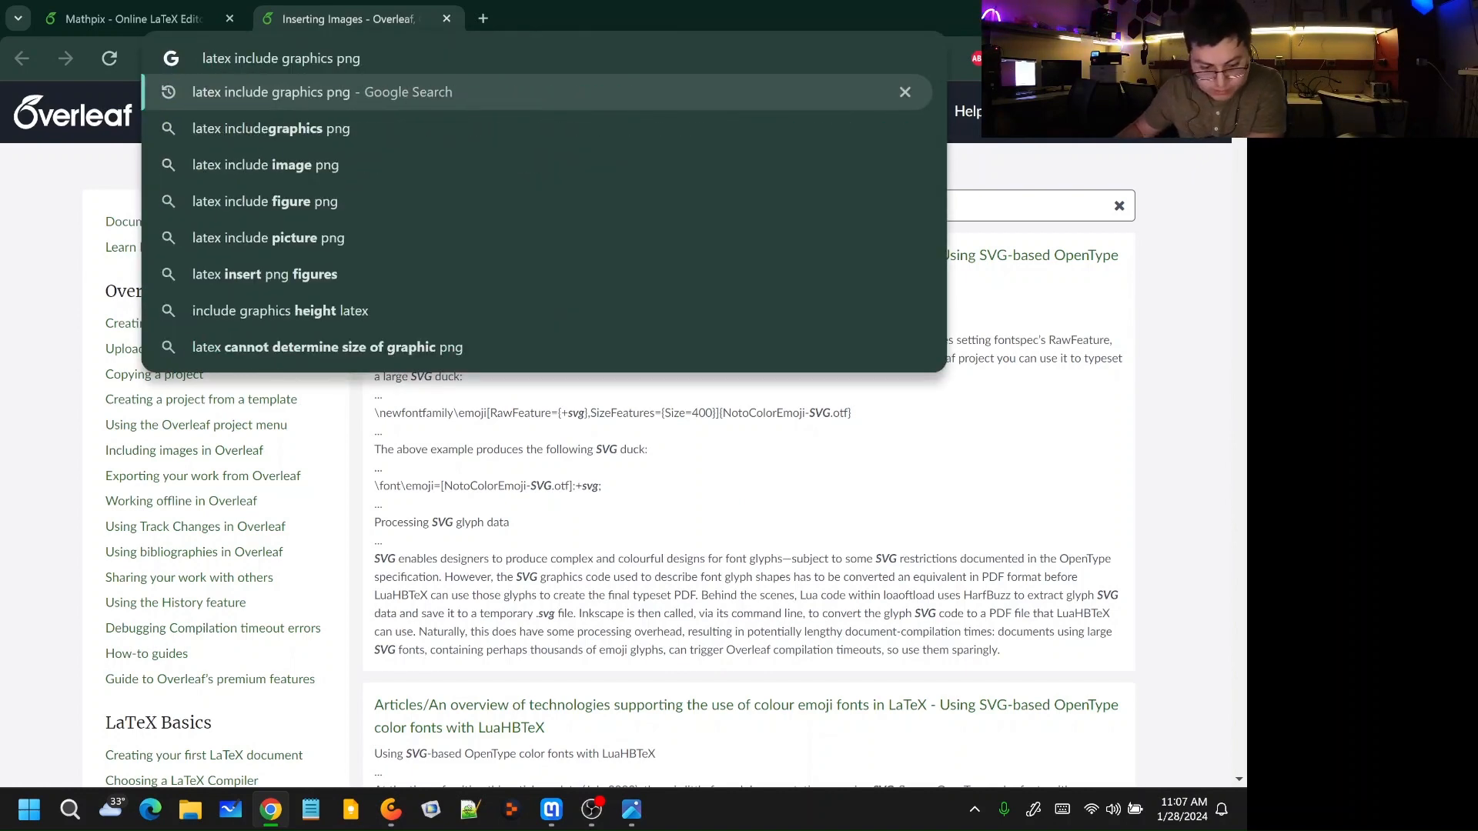
{"action": "key", "text": "BackSpace"}
{"action": "key", "text": "BackSpace"}
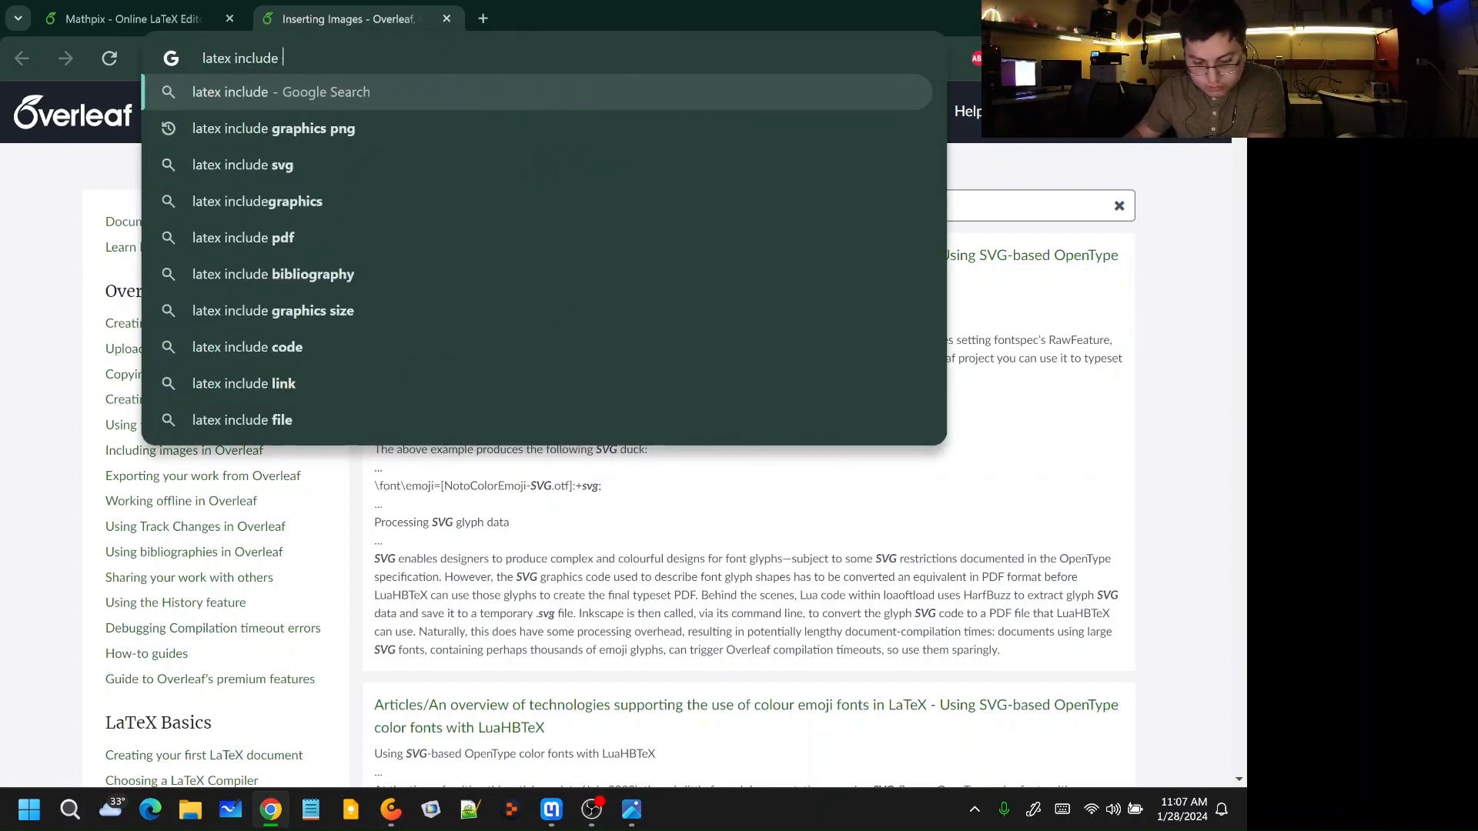
{"action": "type", "text": "svg"}
{"action": "key", "text": "Return"}
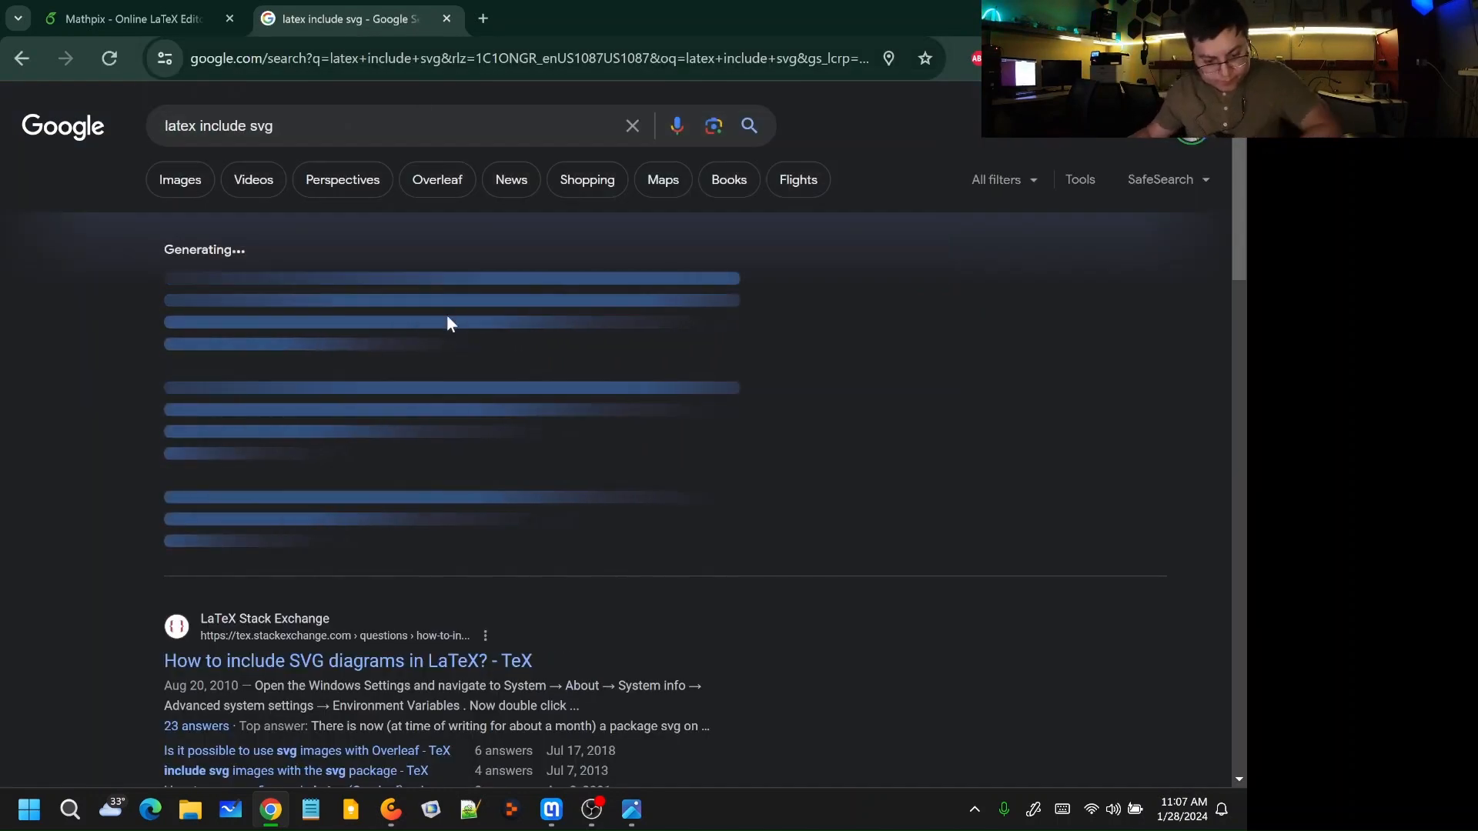
Step: Open the Baeldung article "How to Use SVG Images in LaTeX" from the results and continue past its ad blocker notice
{"action": "left_click", "coordinate": [261, 126]}
{"action": "left_click", "coordinate": [16, 229]}
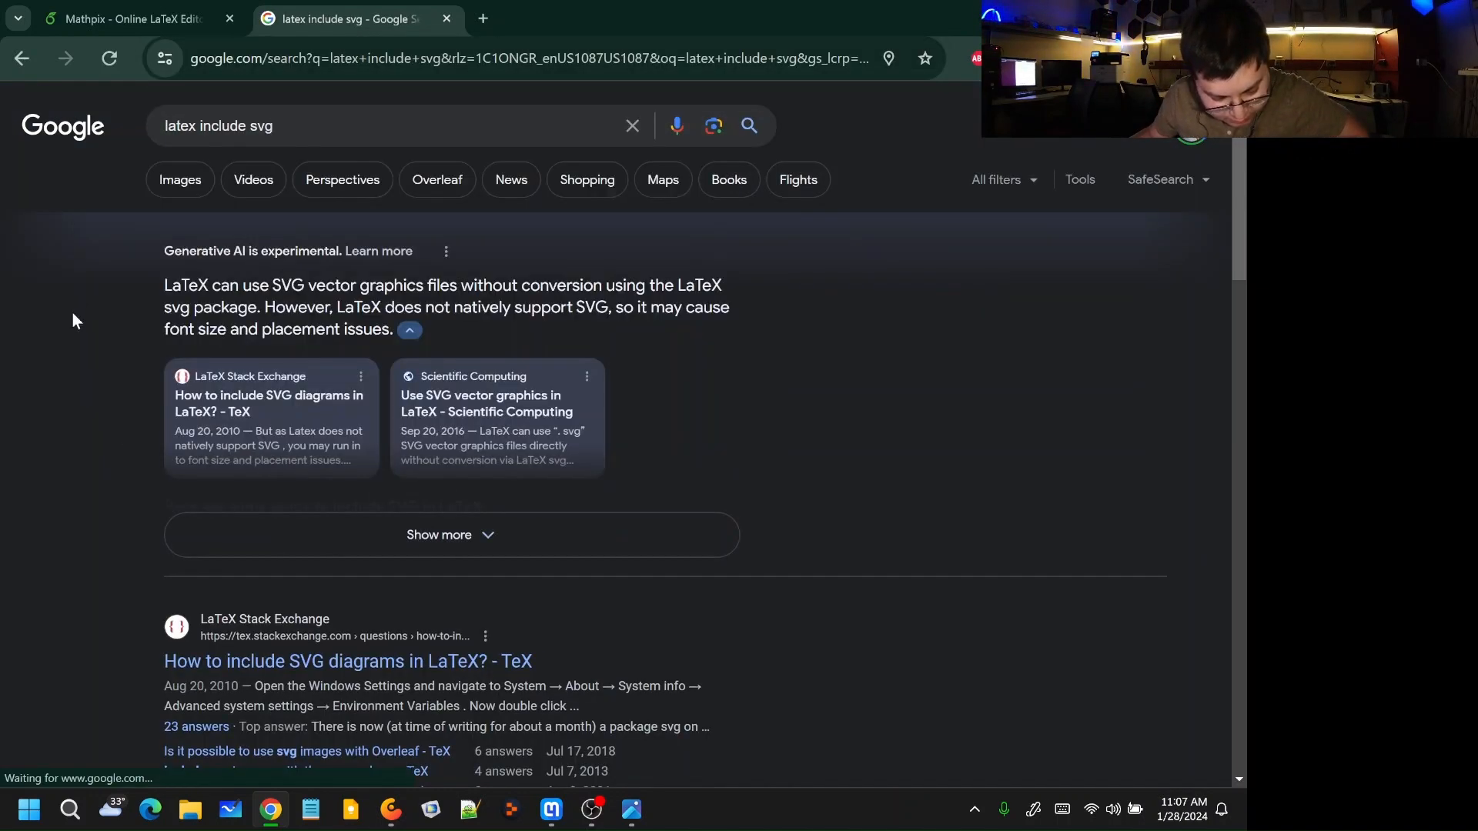
{"action": "scroll", "coordinate": [254, 420], "scroll_direction": "down", "scroll_amount": 4}
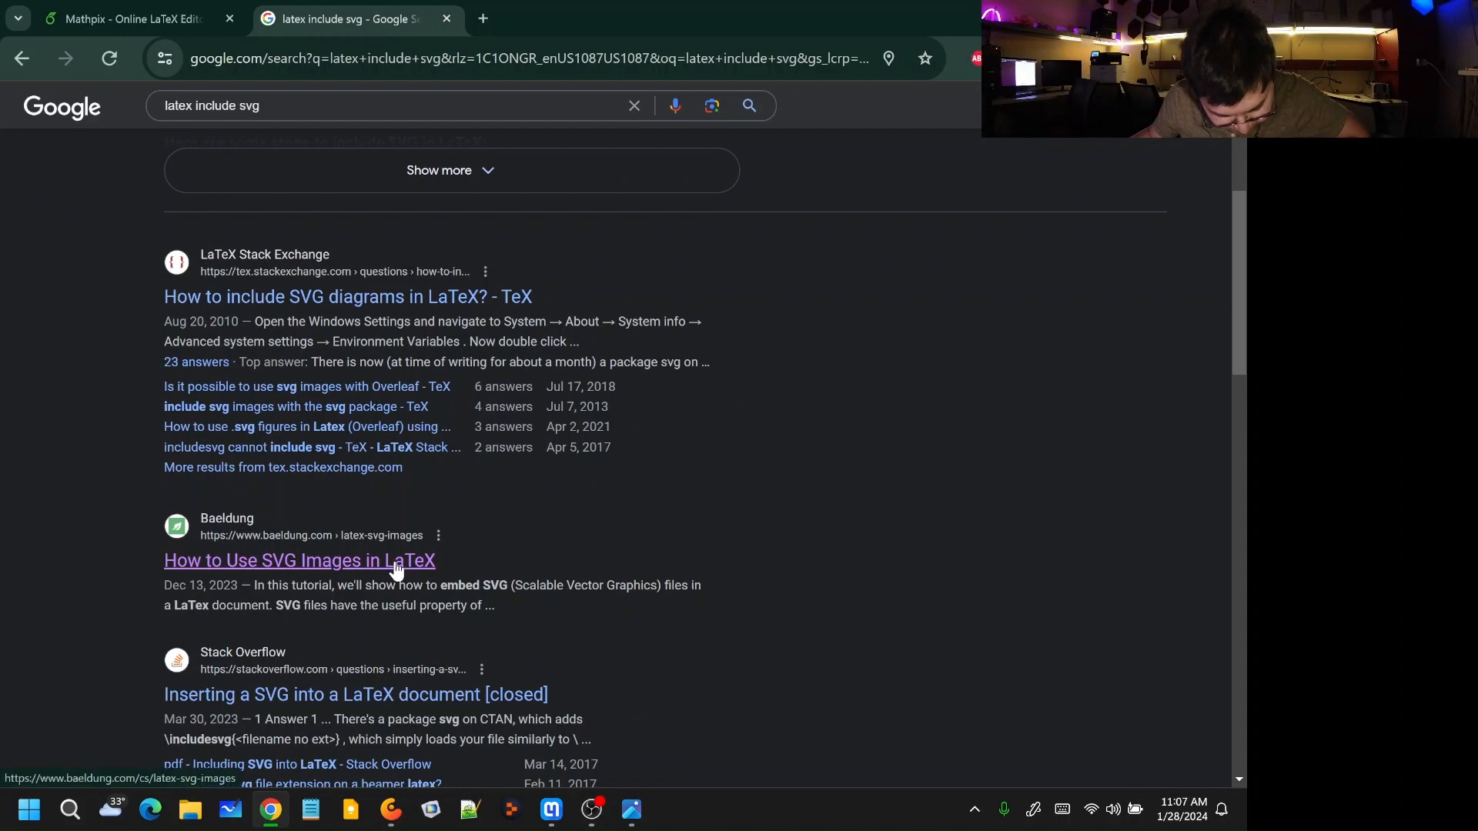
{"action": "left_click", "coordinate": [401, 562]}
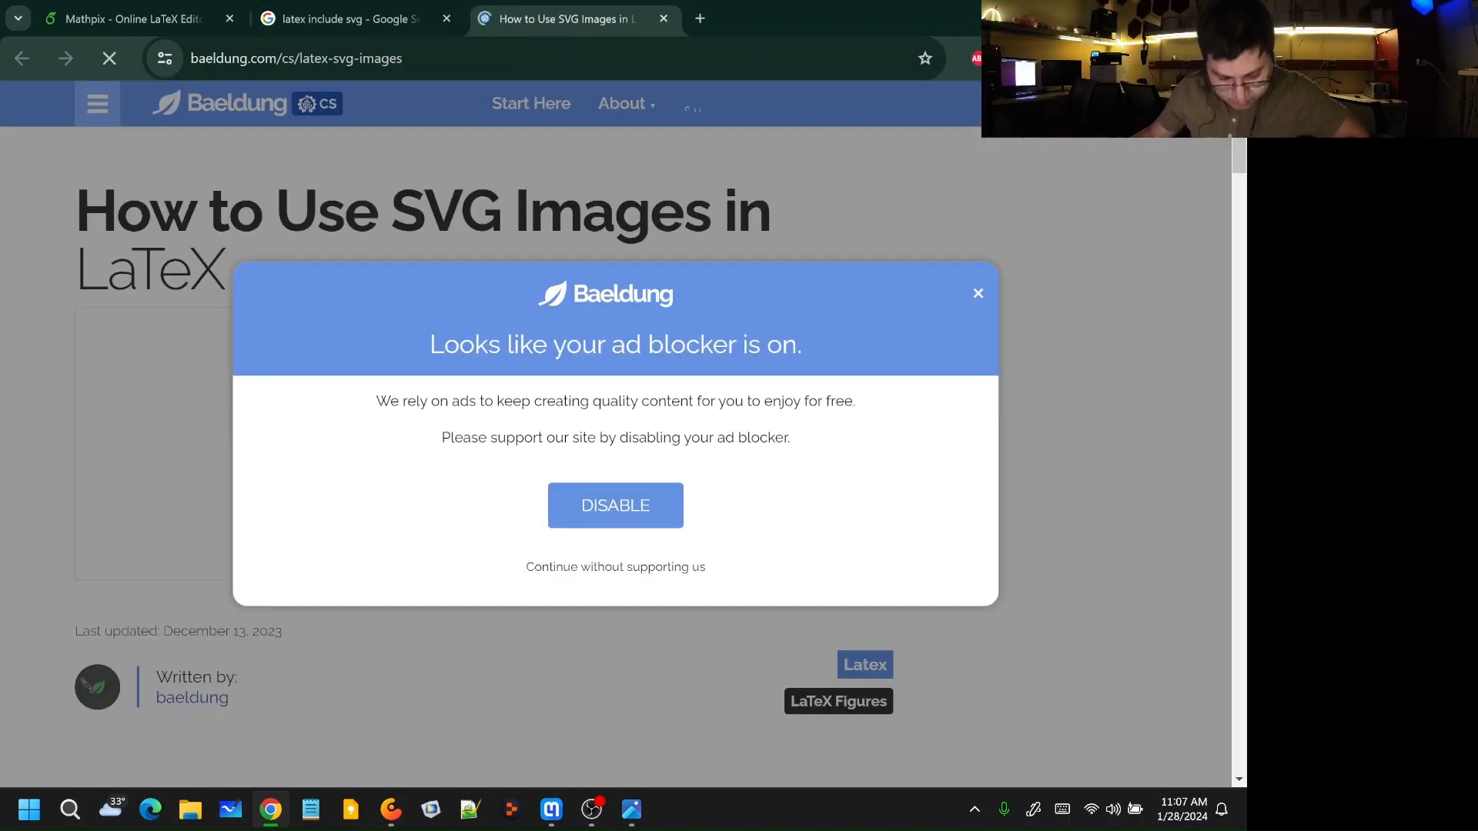
{"action": "left_click", "coordinate": [639, 568]}
Step: Read the article's explanation of the \includesvg command and the code example in section 3.1, Including .svg Files
{"action": "scroll", "coordinate": [718, 466], "scroll_direction": "down", "scroll_amount": 8}
{"action": "scroll", "coordinate": [716, 464], "scroll_direction": "down", "scroll_amount": 4}
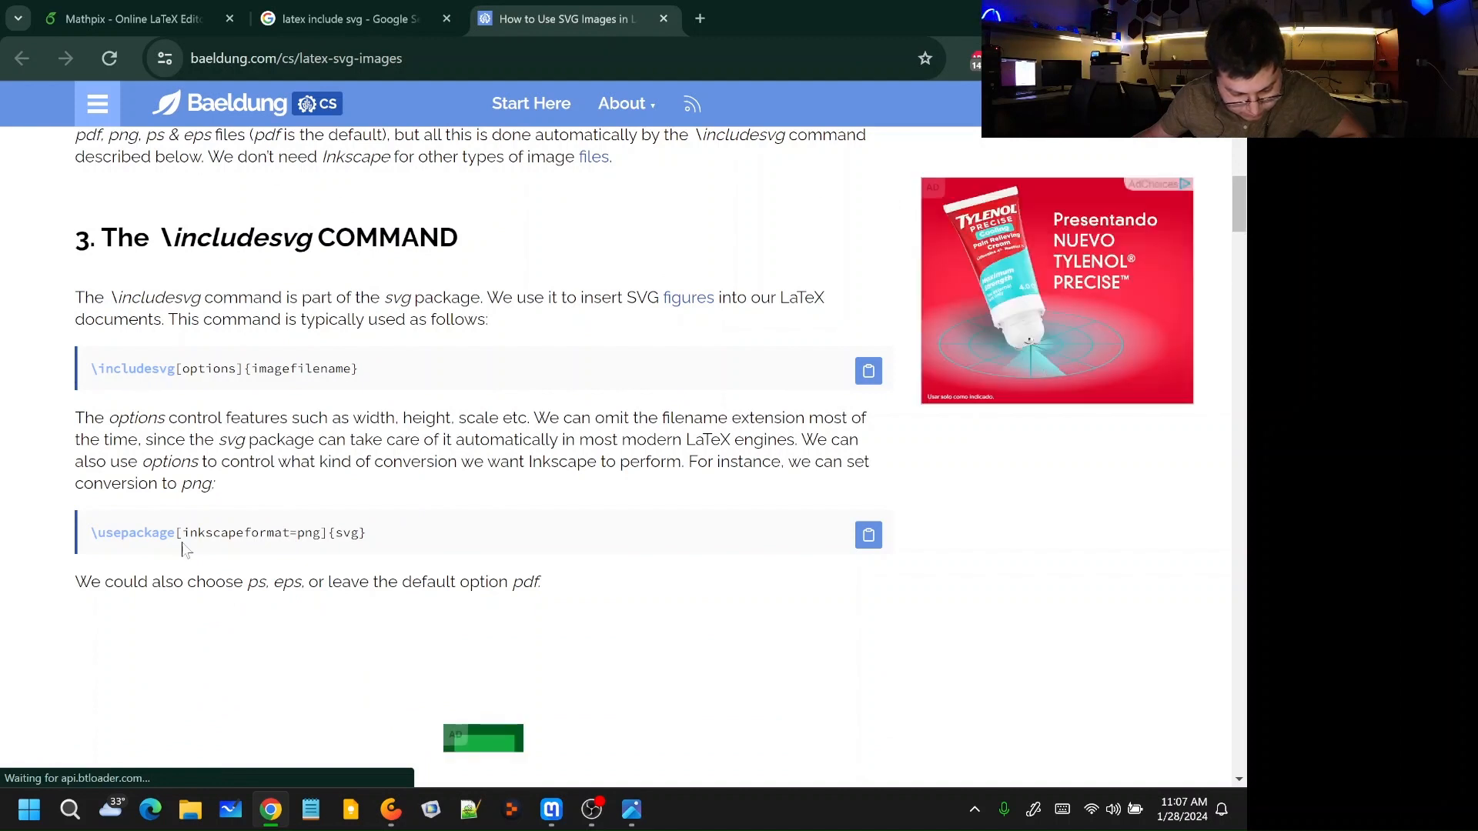
{"action": "scroll", "coordinate": [391, 546], "scroll_direction": "down", "scroll_amount": 3}
{"action": "scroll", "coordinate": [391, 546], "scroll_direction": "down", "scroll_amount": 5}
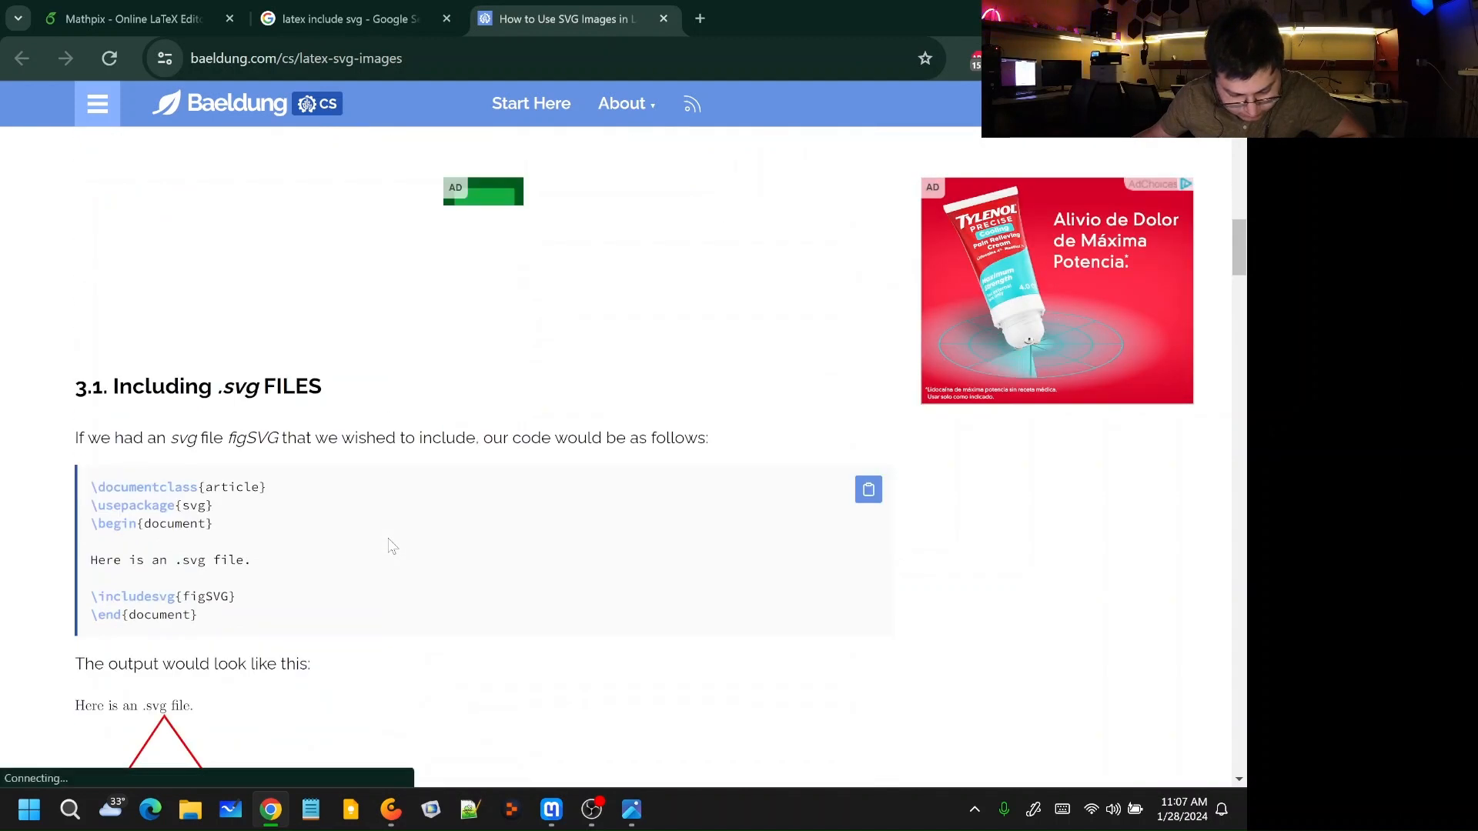
{"action": "scroll", "coordinate": [244, 428], "scroll_direction": "down", "scroll_amount": 1}
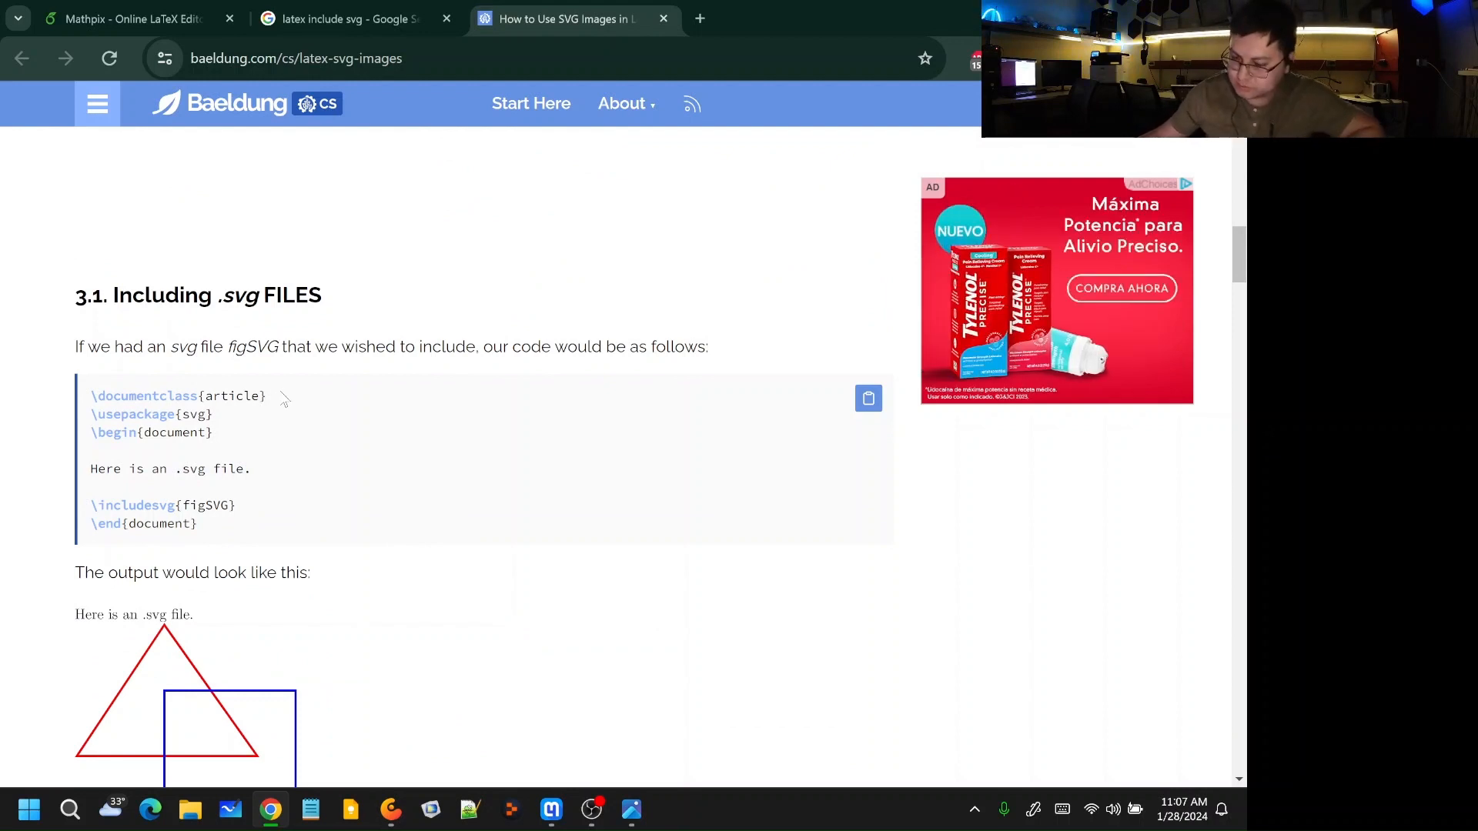
{"action": "scroll", "coordinate": [265, 415], "scroll_direction": "down", "scroll_amount": 1}
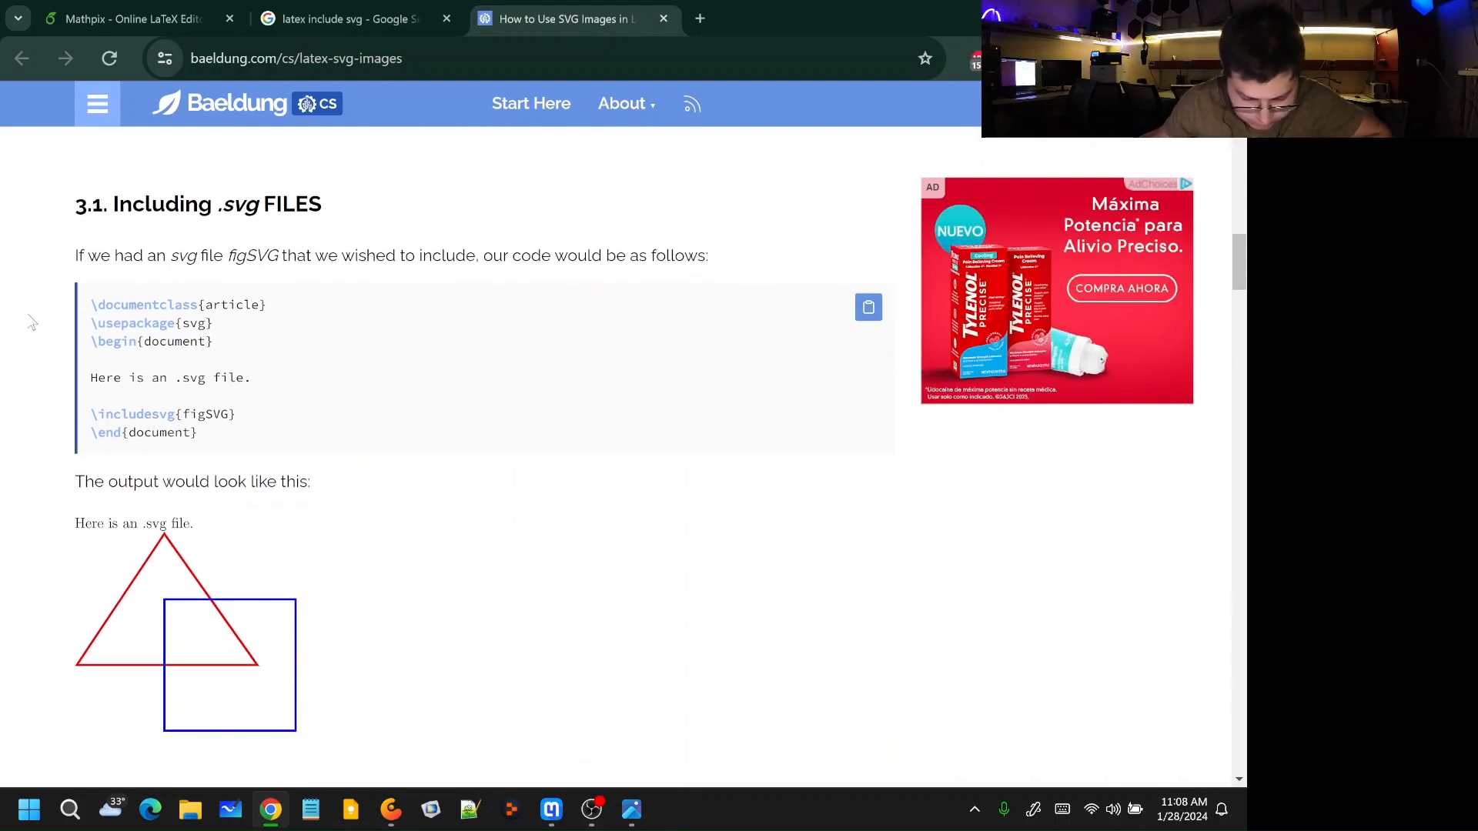
{"action": "scroll", "coordinate": [35, 331], "scroll_direction": "up", "scroll_amount": 1}
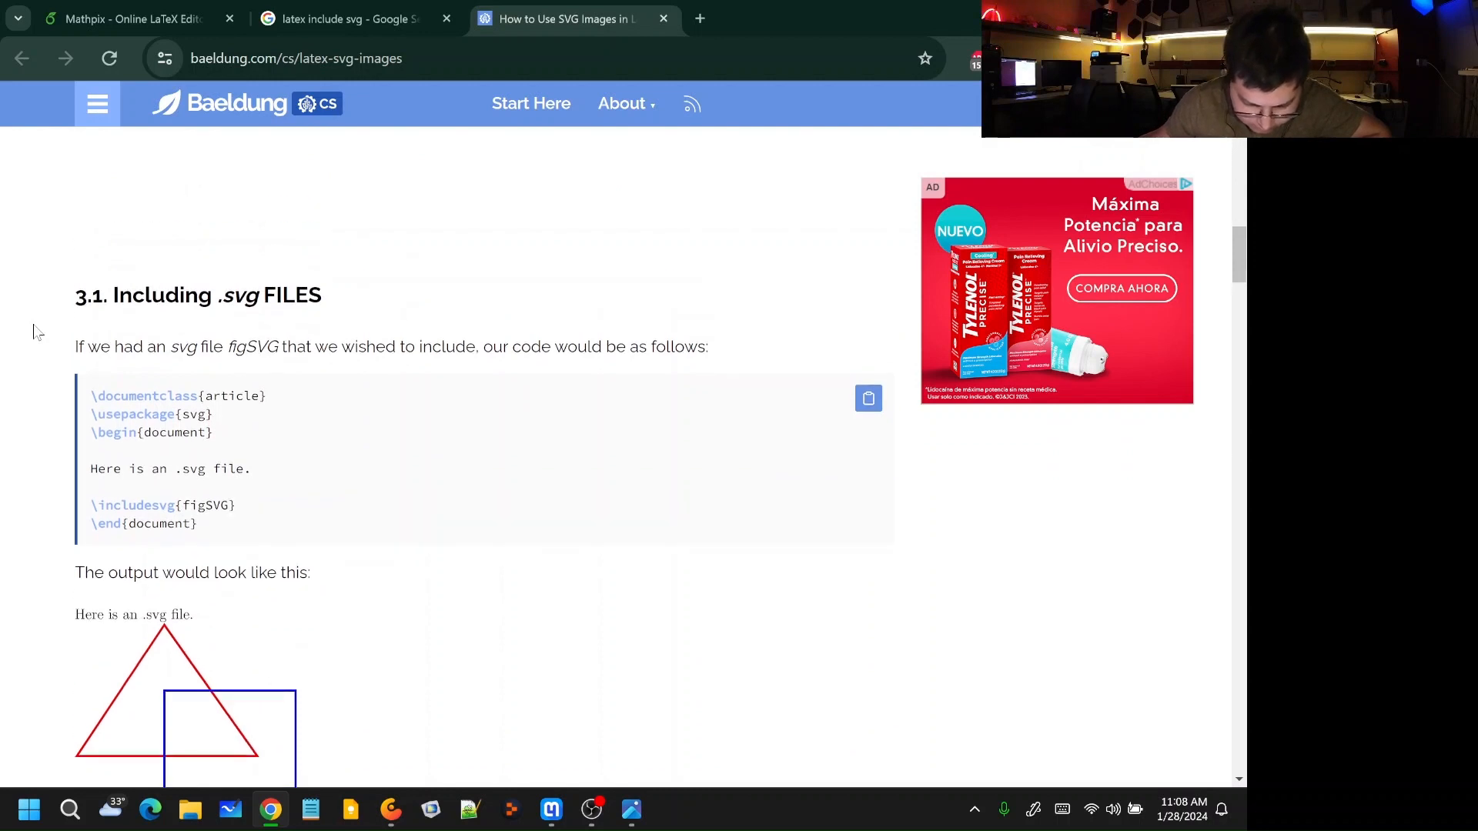
{"action": "scroll", "coordinate": [35, 331], "scroll_direction": "down", "scroll_amount": 2}
{"action": "scroll", "coordinate": [35, 332], "scroll_direction": "up", "scroll_amount": 1}
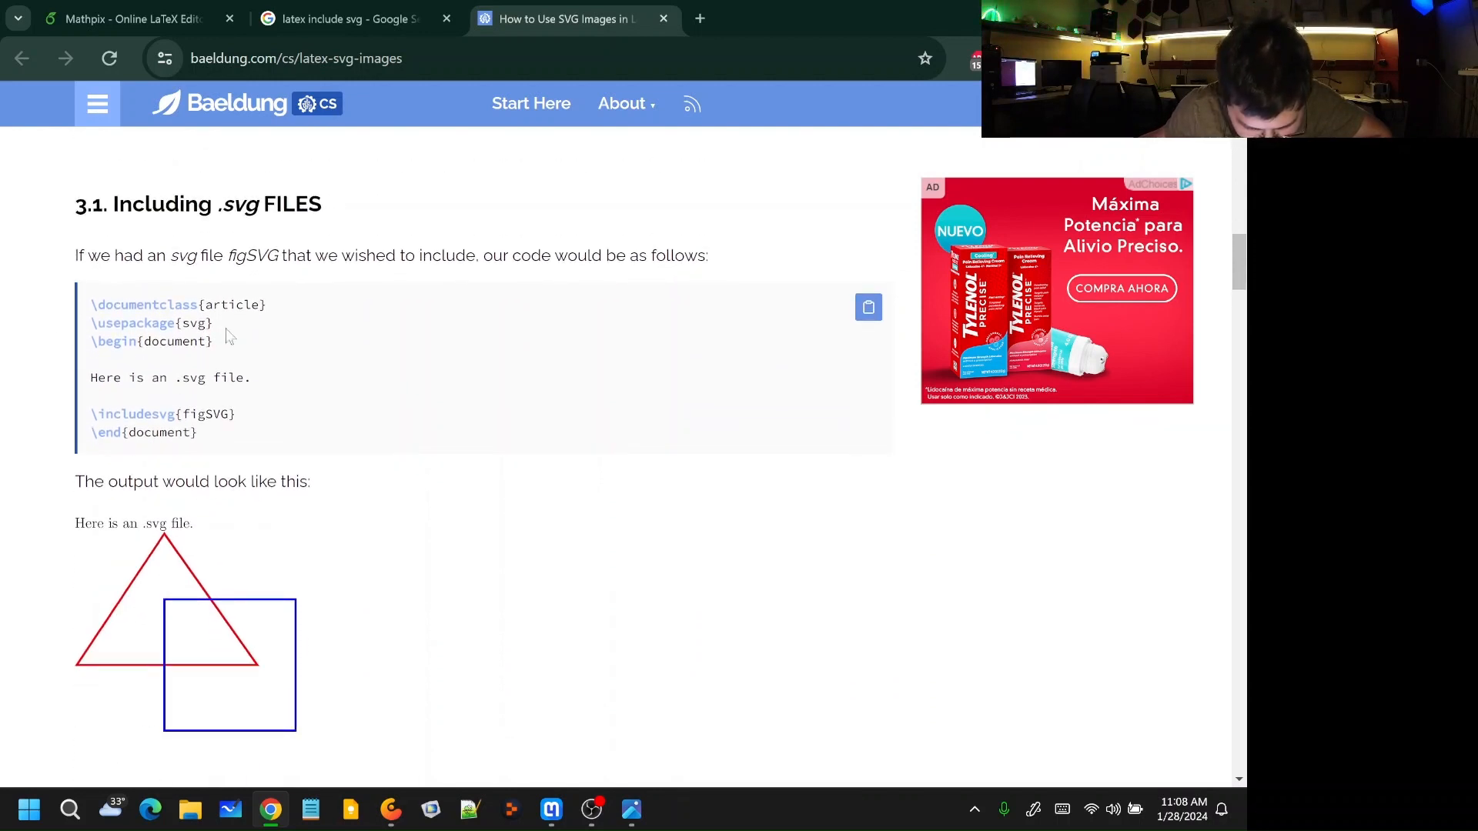
{"action": "left_click_drag", "start_coordinate": [214, 323], "coordinate": [90, 325]}
{"action": "left_click", "coordinate": [192, 323]}
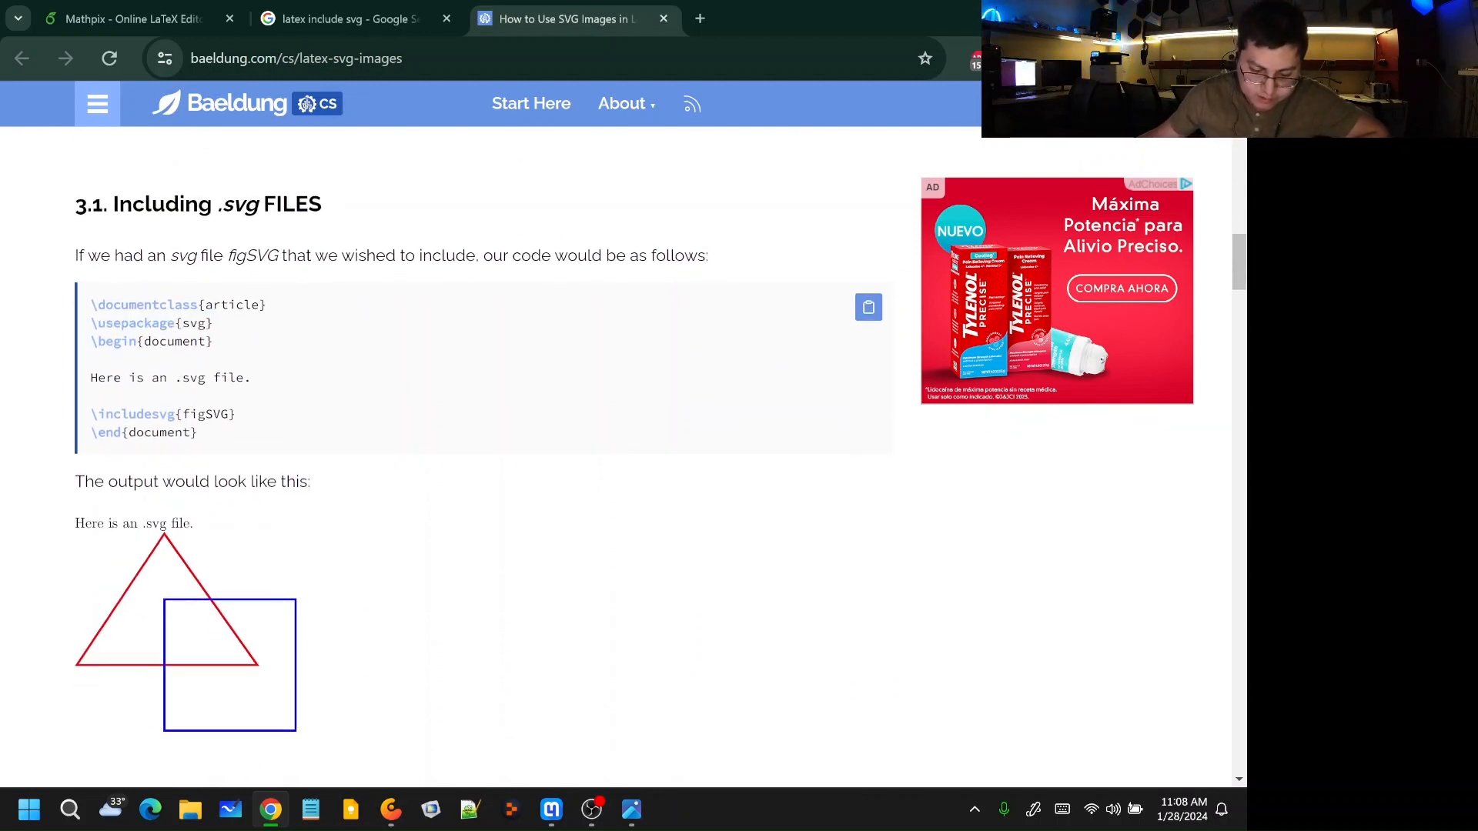
Step: Return to the Overleaf project and check the package declarations in main.tex against the article's example
{"action": "left_click", "coordinate": [177, 21]}
{"action": "key", "text": "Up"}
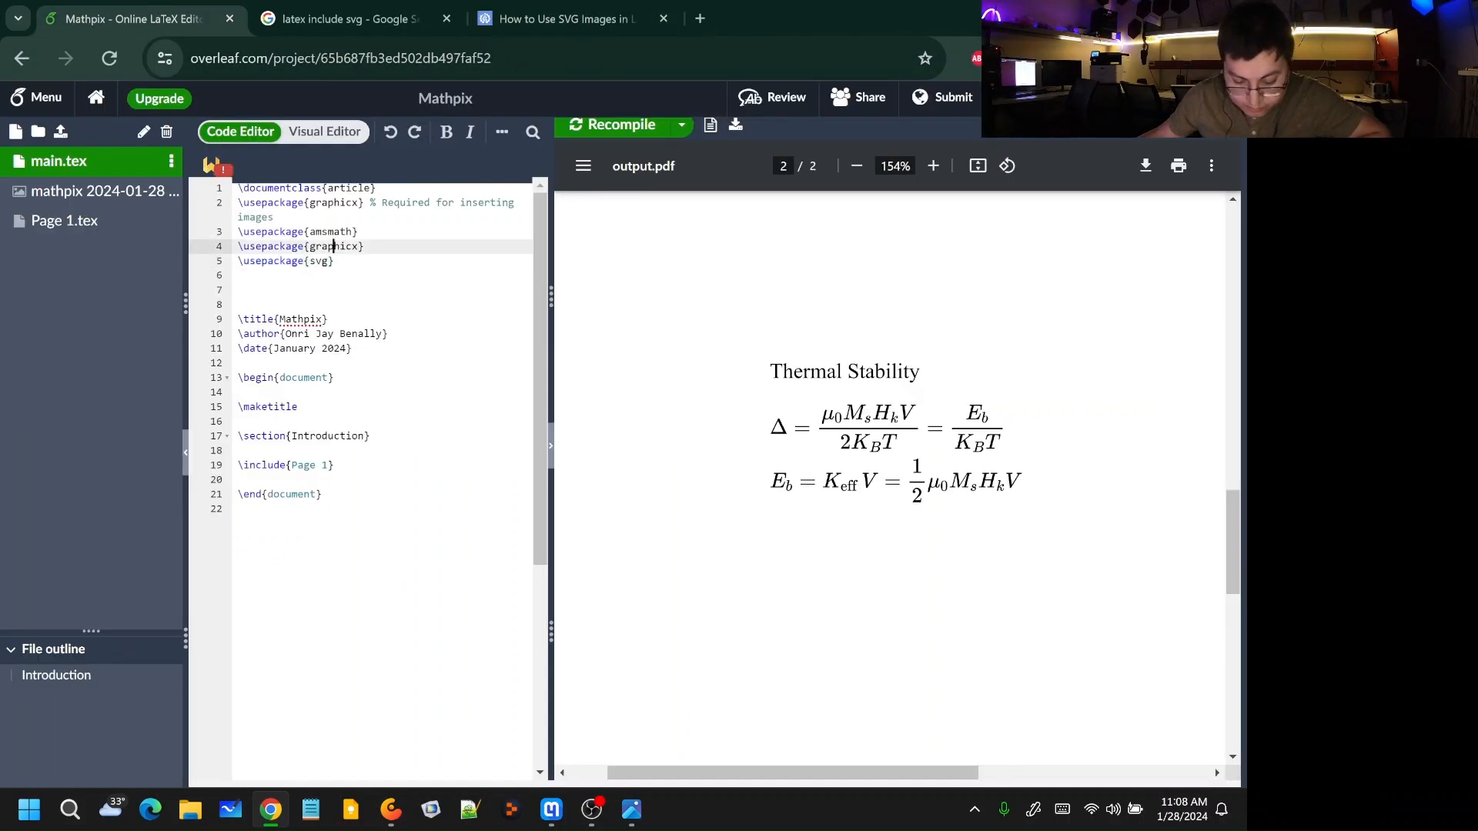
{"action": "key", "text": "Down"}
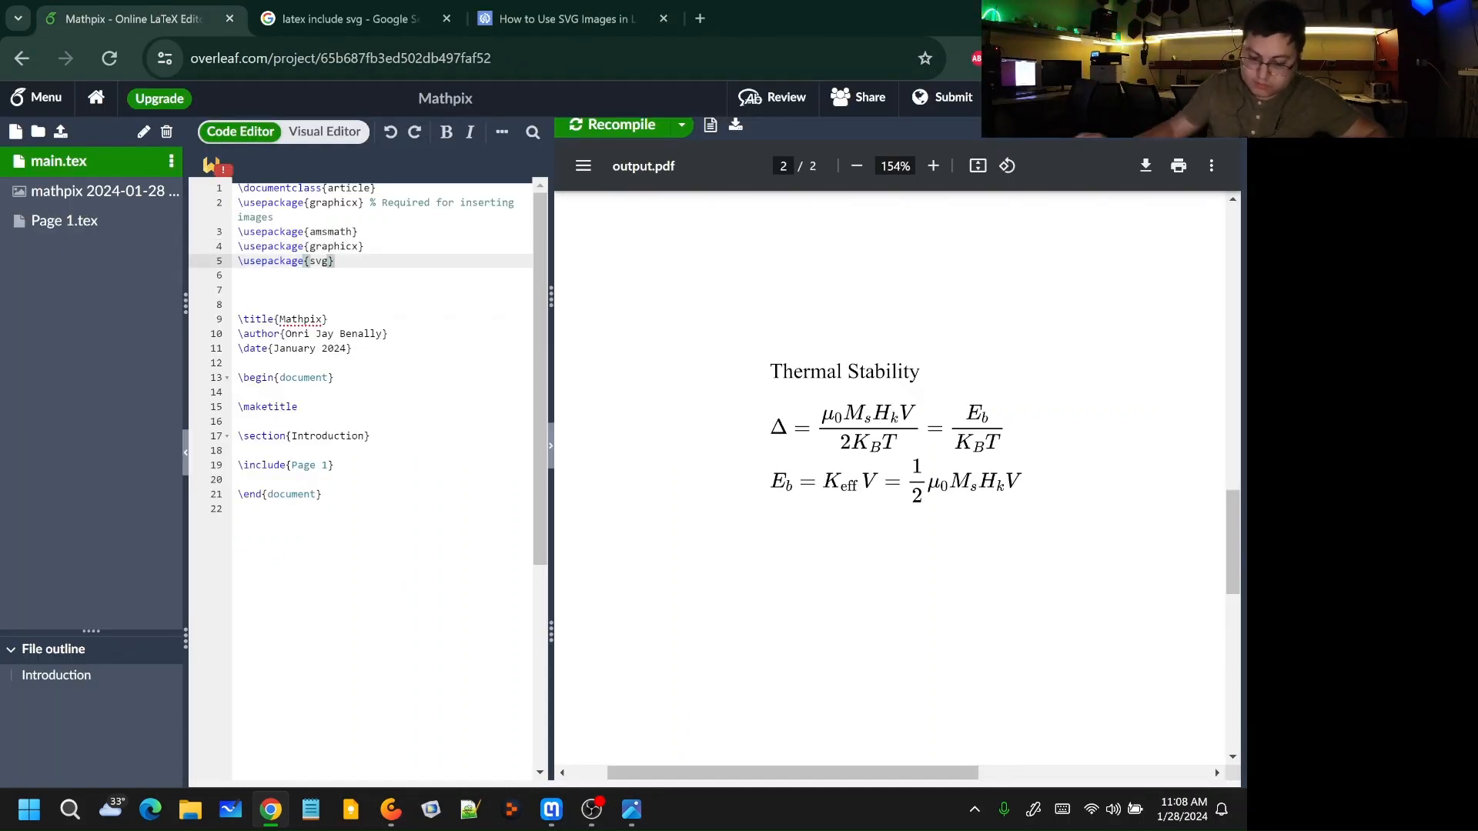
{"action": "key", "text": "Up"}
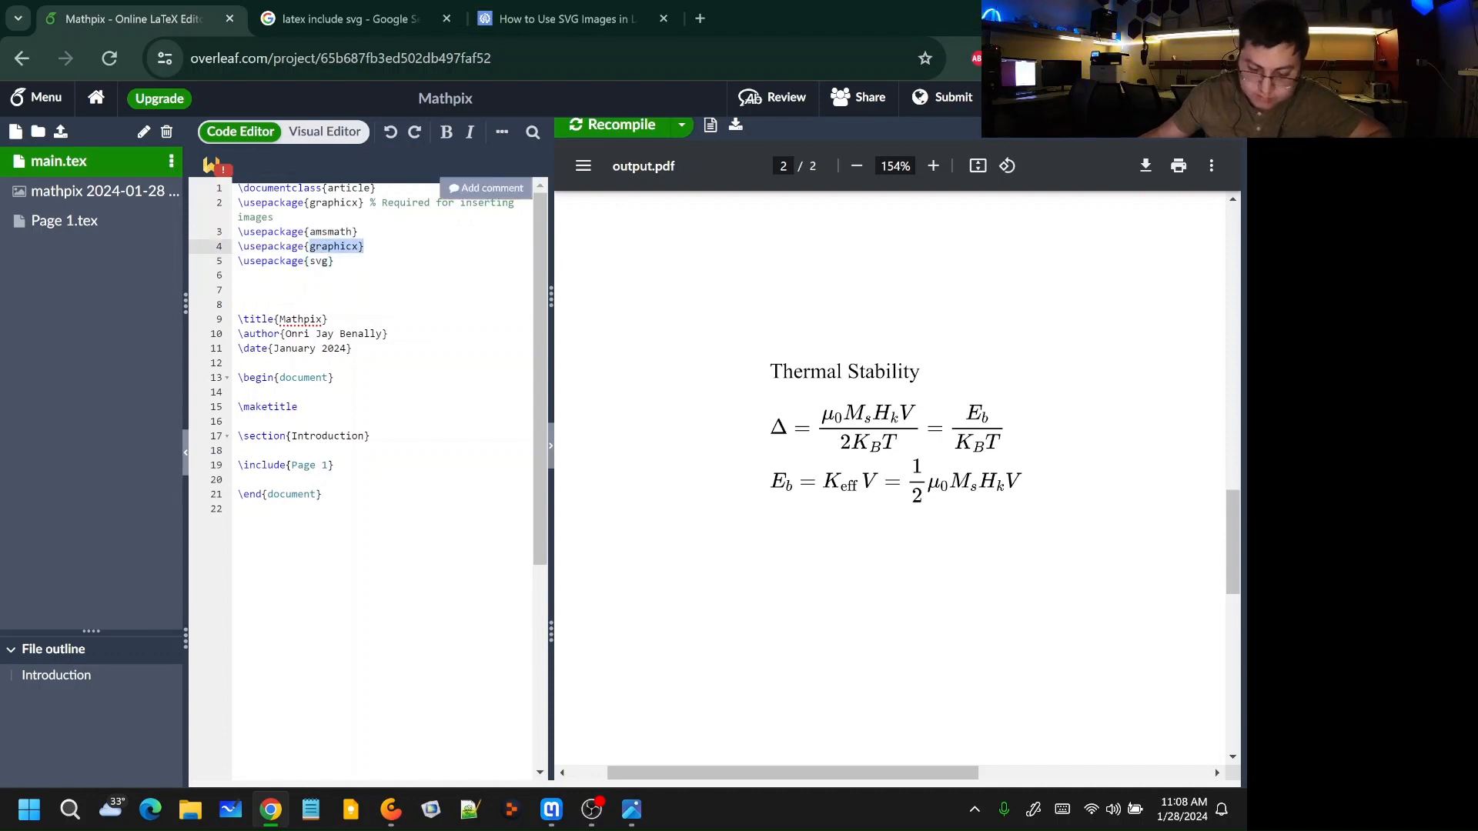
Step: Open Page 1.tex, copy \includesvg from the Baeldung example, and paste it on line 8 followed by empty braces
{"action": "left_click", "coordinate": [87, 221]}
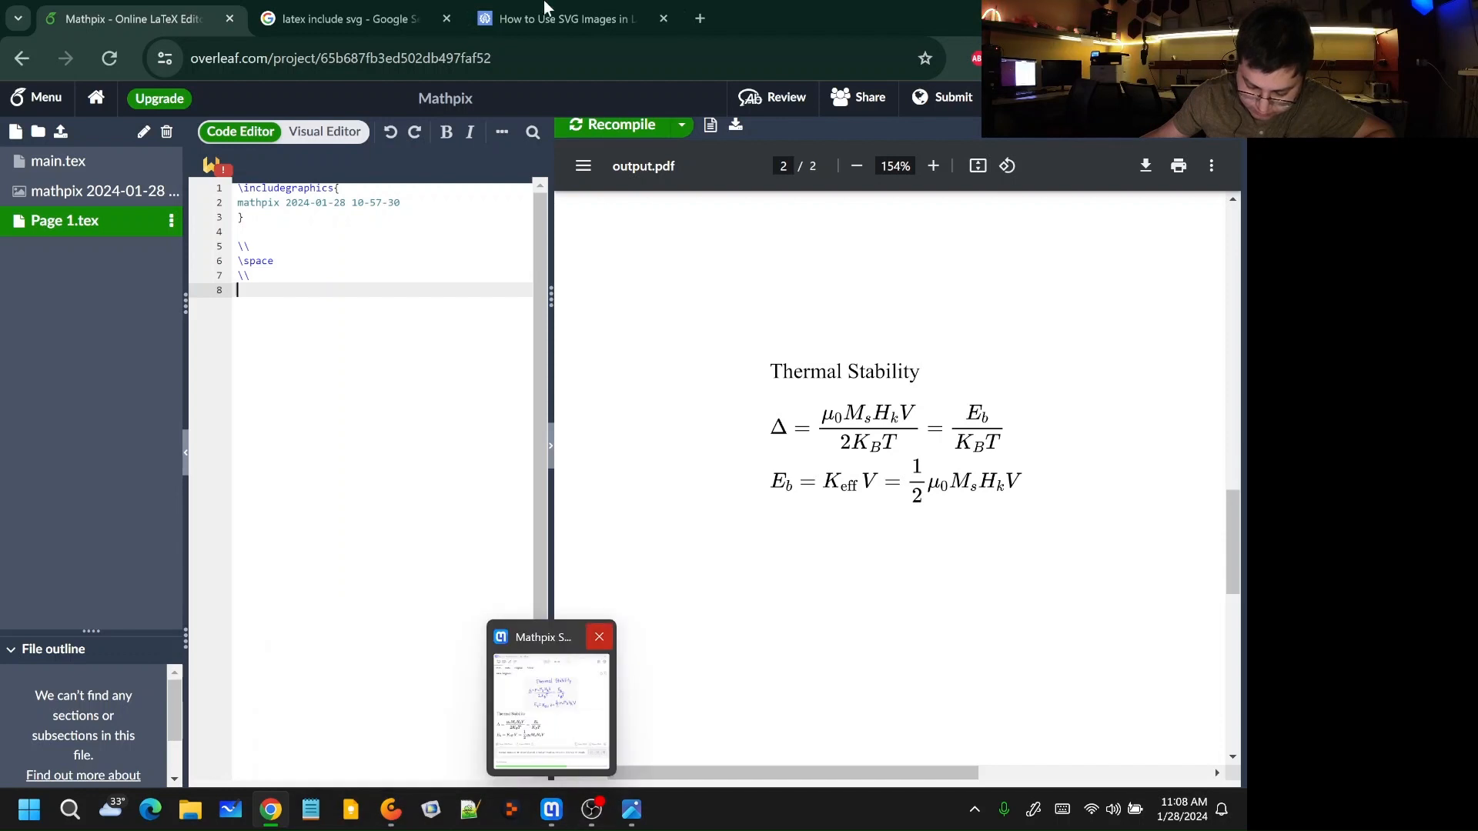
{"action": "left_click", "coordinate": [517, 9]}
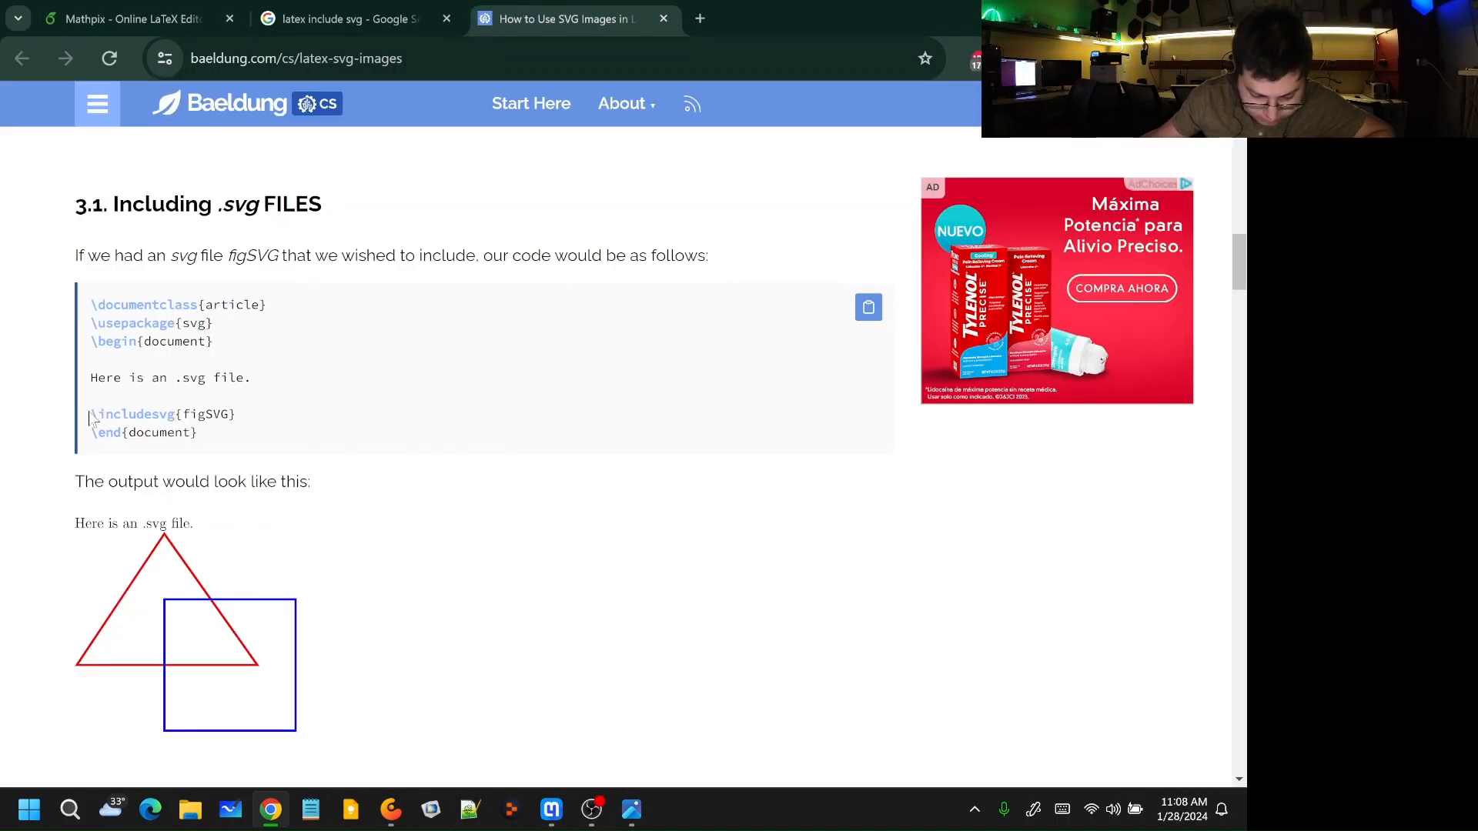
{"action": "left_click_drag", "start_coordinate": [90, 418], "coordinate": [182, 415]}
{"action": "key", "text": "ctrl+c"}
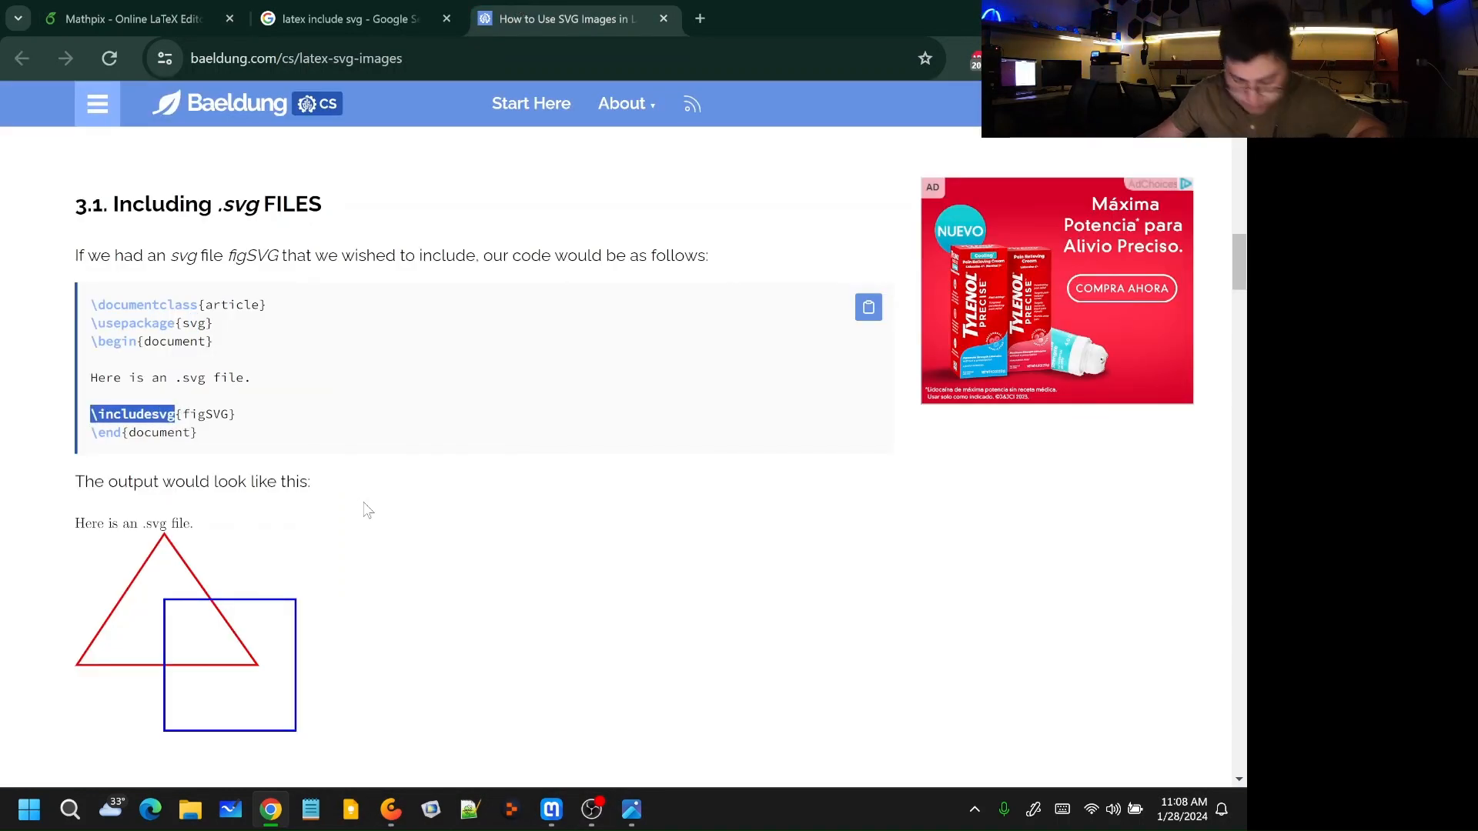
{"action": "left_click", "coordinate": [131, 18]}
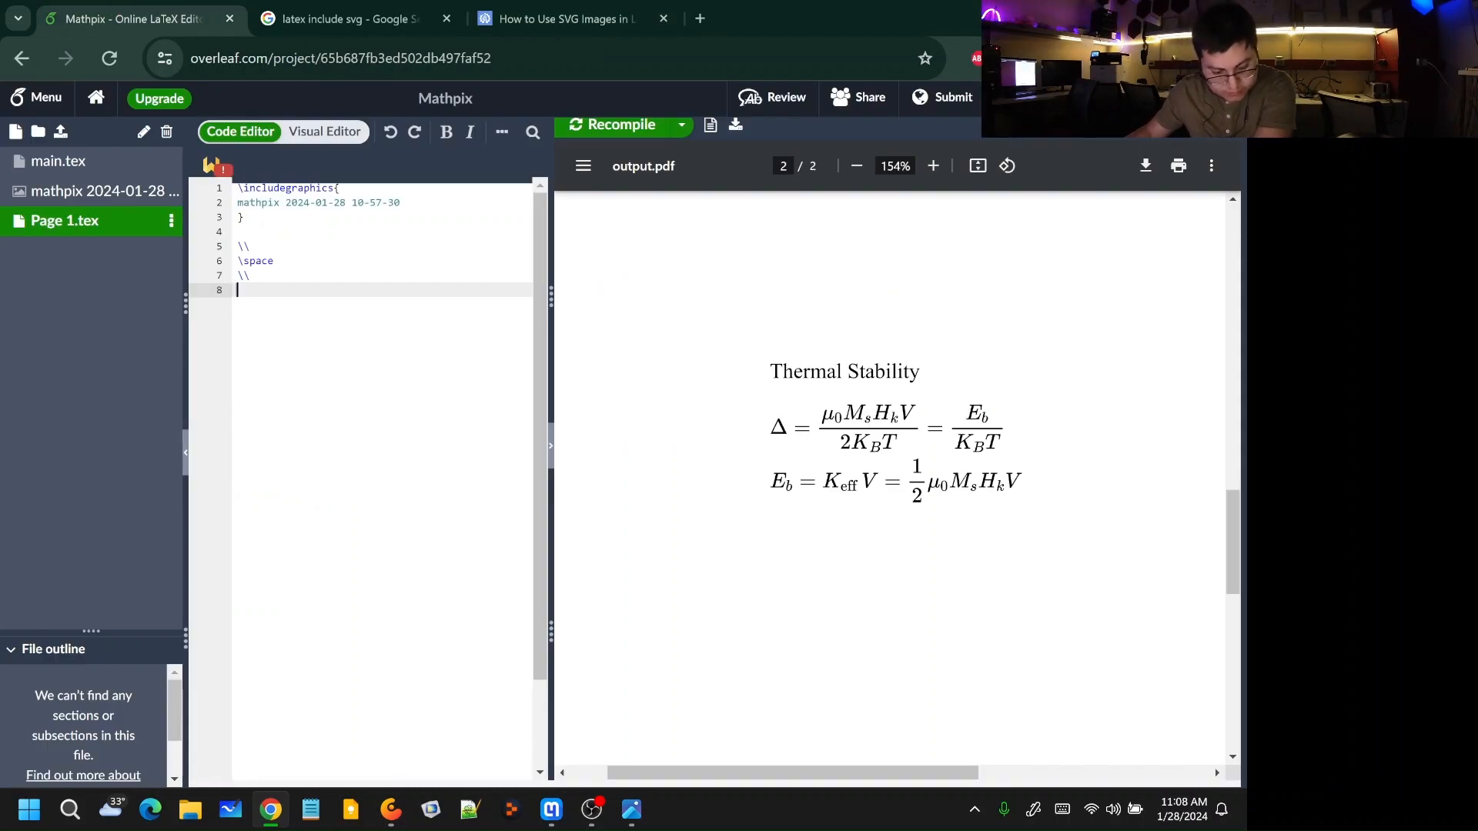
{"action": "key", "text": "ctrl+v"}
{"action": "type", "text": "{"}
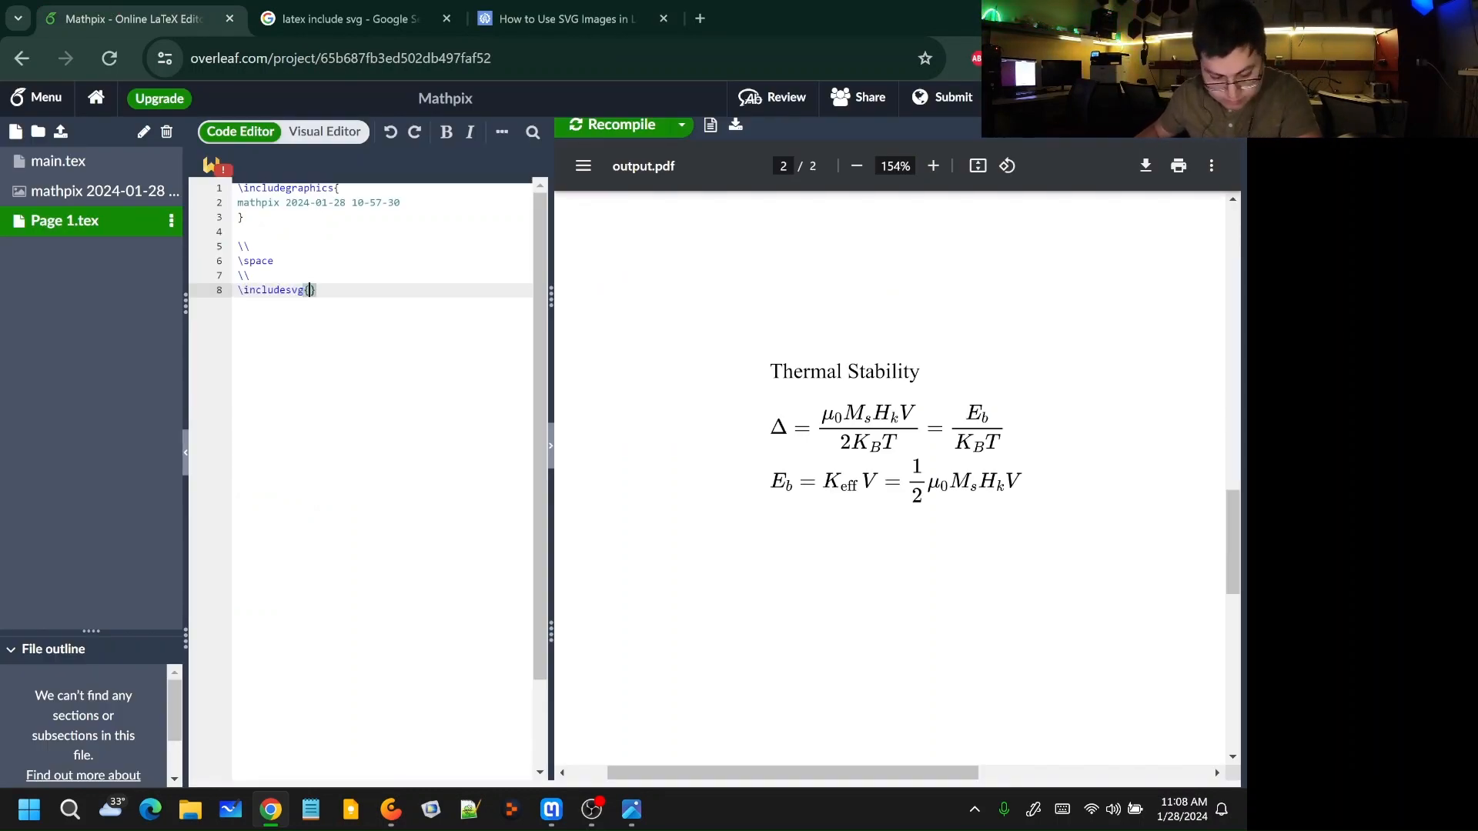
Step: Upload the Thermal Stability SVG file from the Downloads folder to the Overleaf project and open it in the file list
{"action": "left_click", "coordinate": [61, 131]}
{"action": "left_click", "coordinate": [751, 375]}
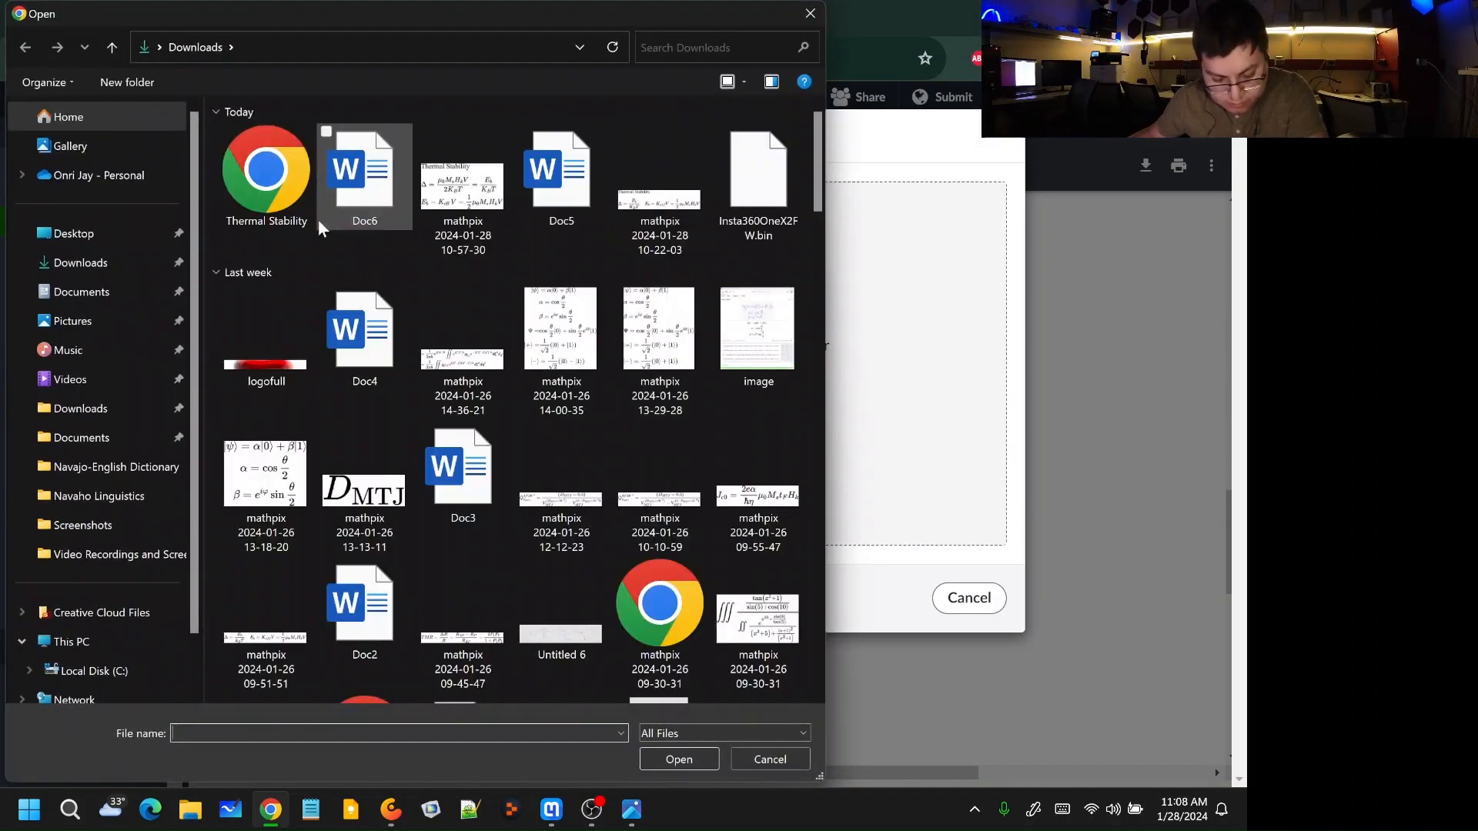
{"action": "left_click", "coordinate": [293, 202]}
{"action": "left_click", "coordinate": [679, 760]}
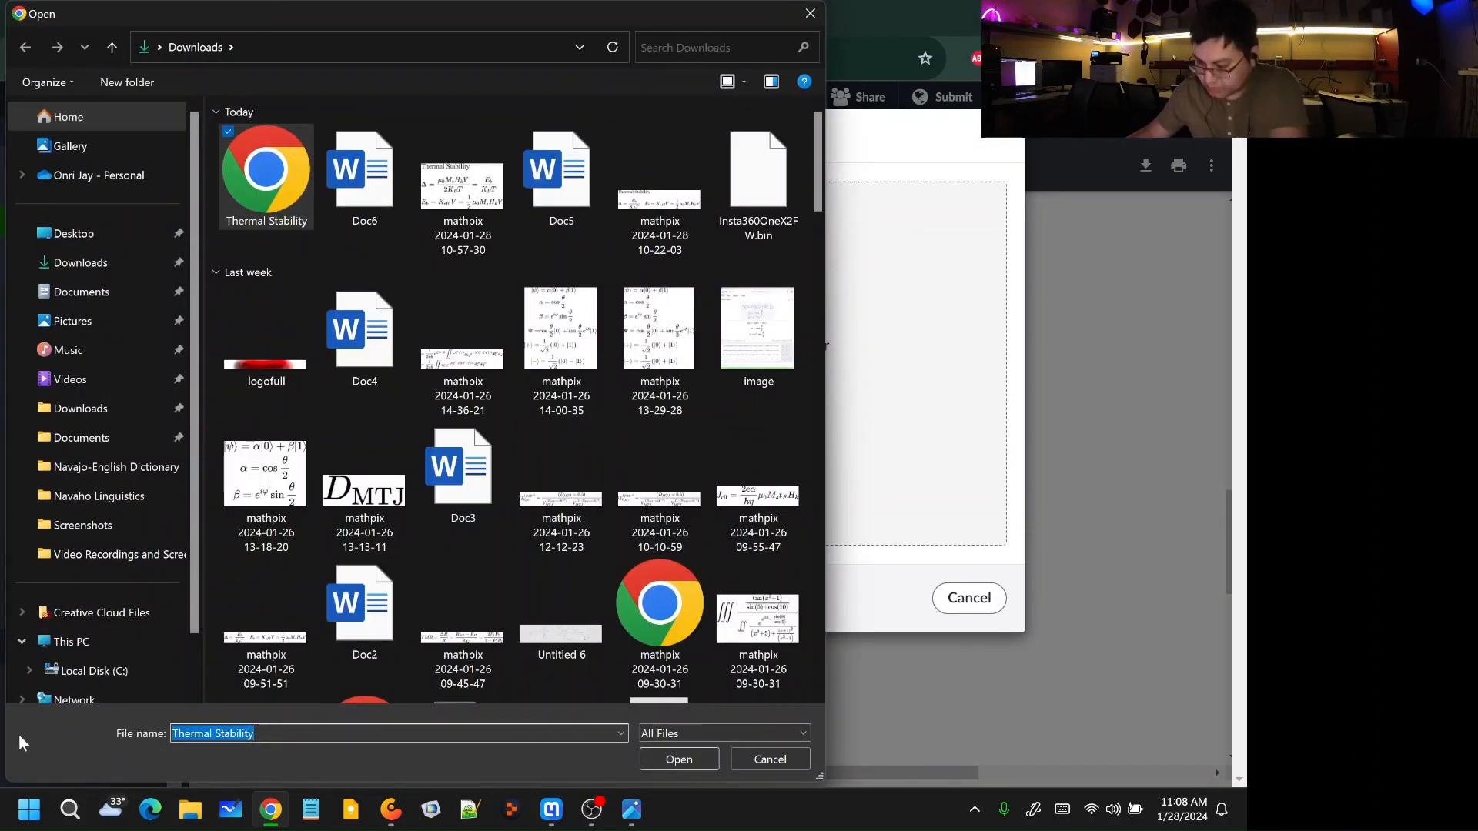
{"action": "left_click", "coordinate": [679, 761]}
{"action": "left_click", "coordinate": [85, 252]}
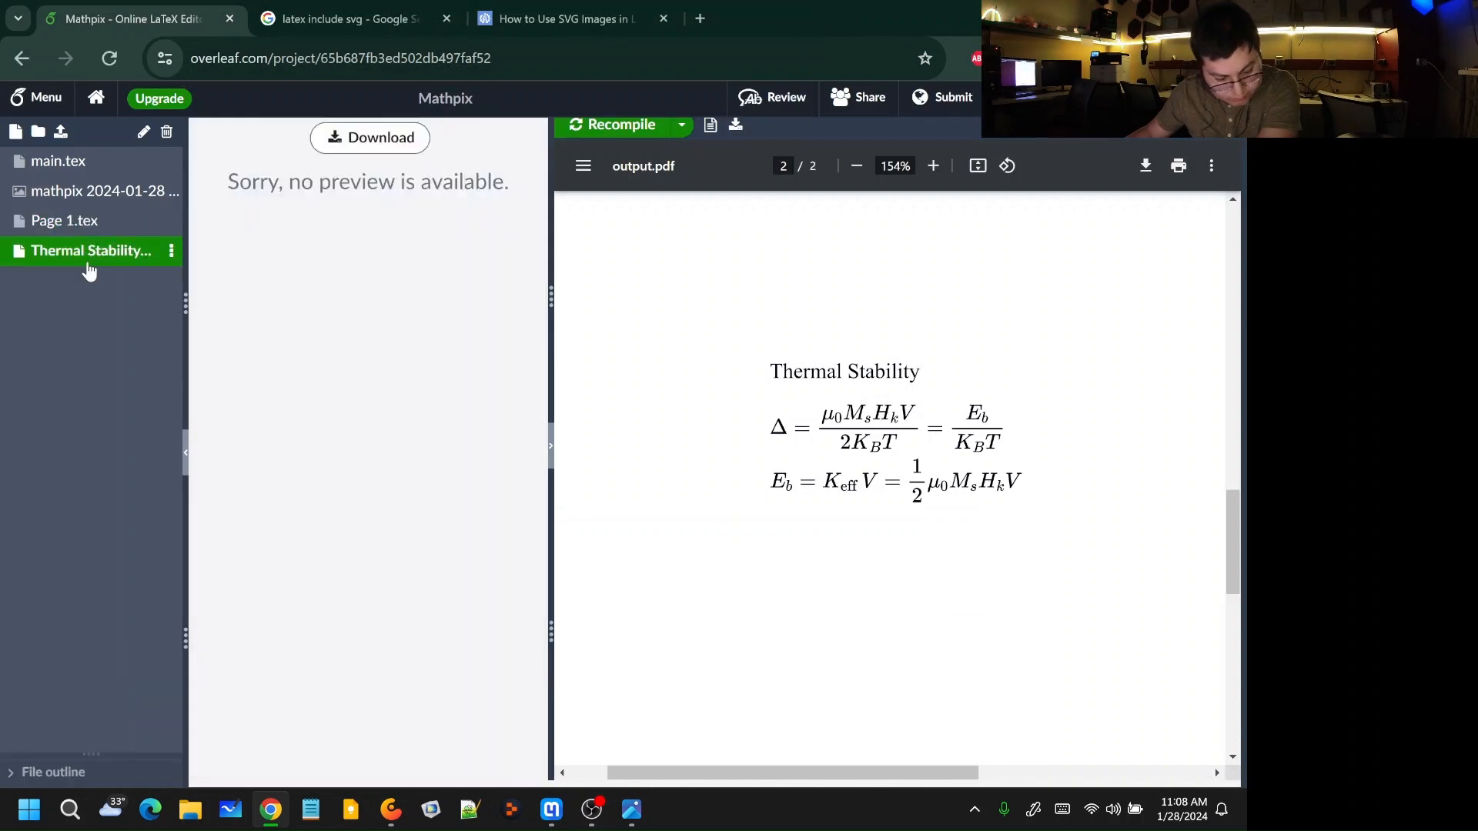
Step: Return to Page 1.tex and enter Thermal Stability.svg as the file name inside the \includesvg braces on line 8
{"action": "left_click", "coordinate": [73, 225]}
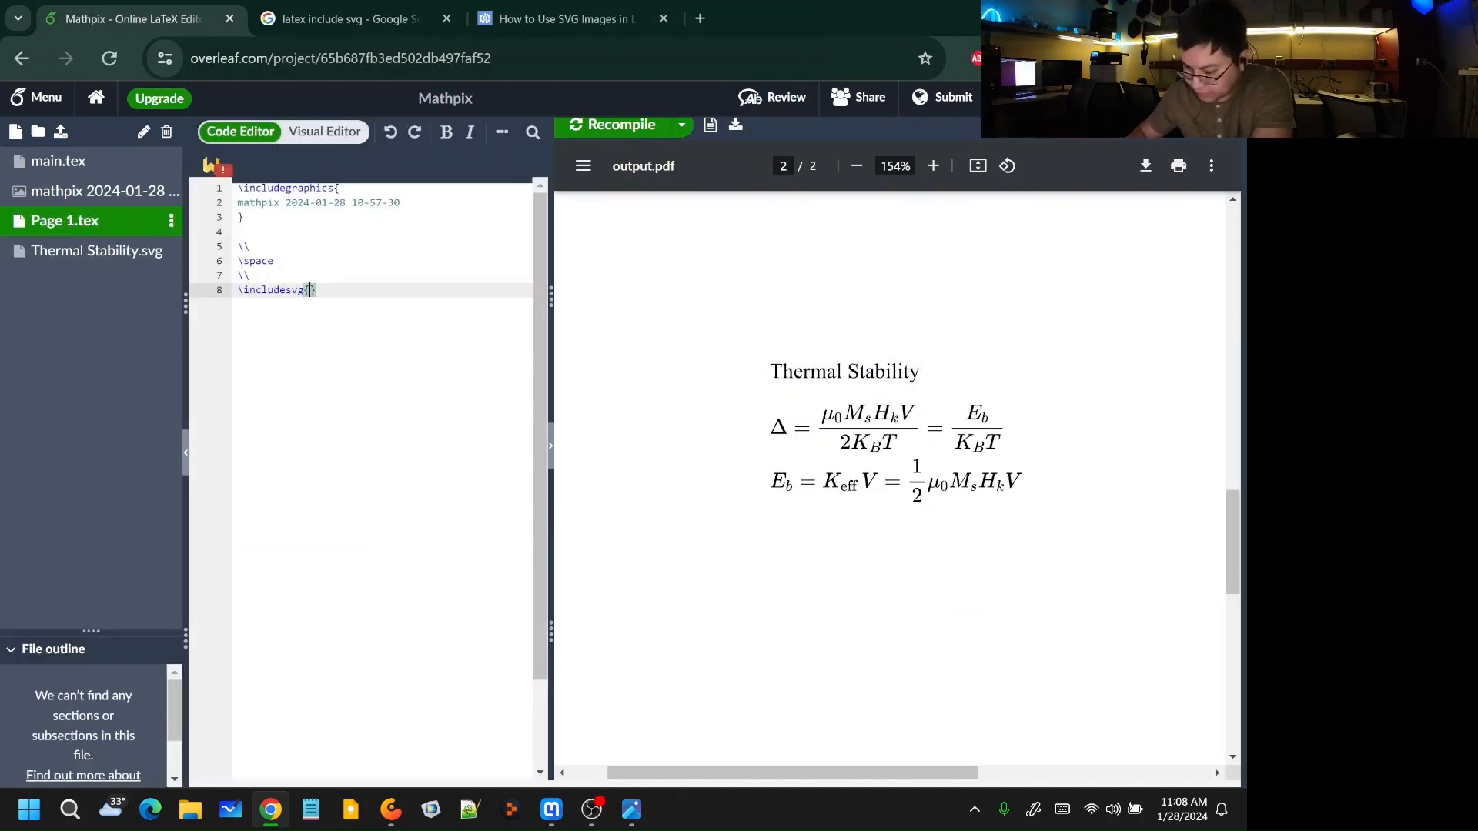
{"action": "type", "text": "malsta"}
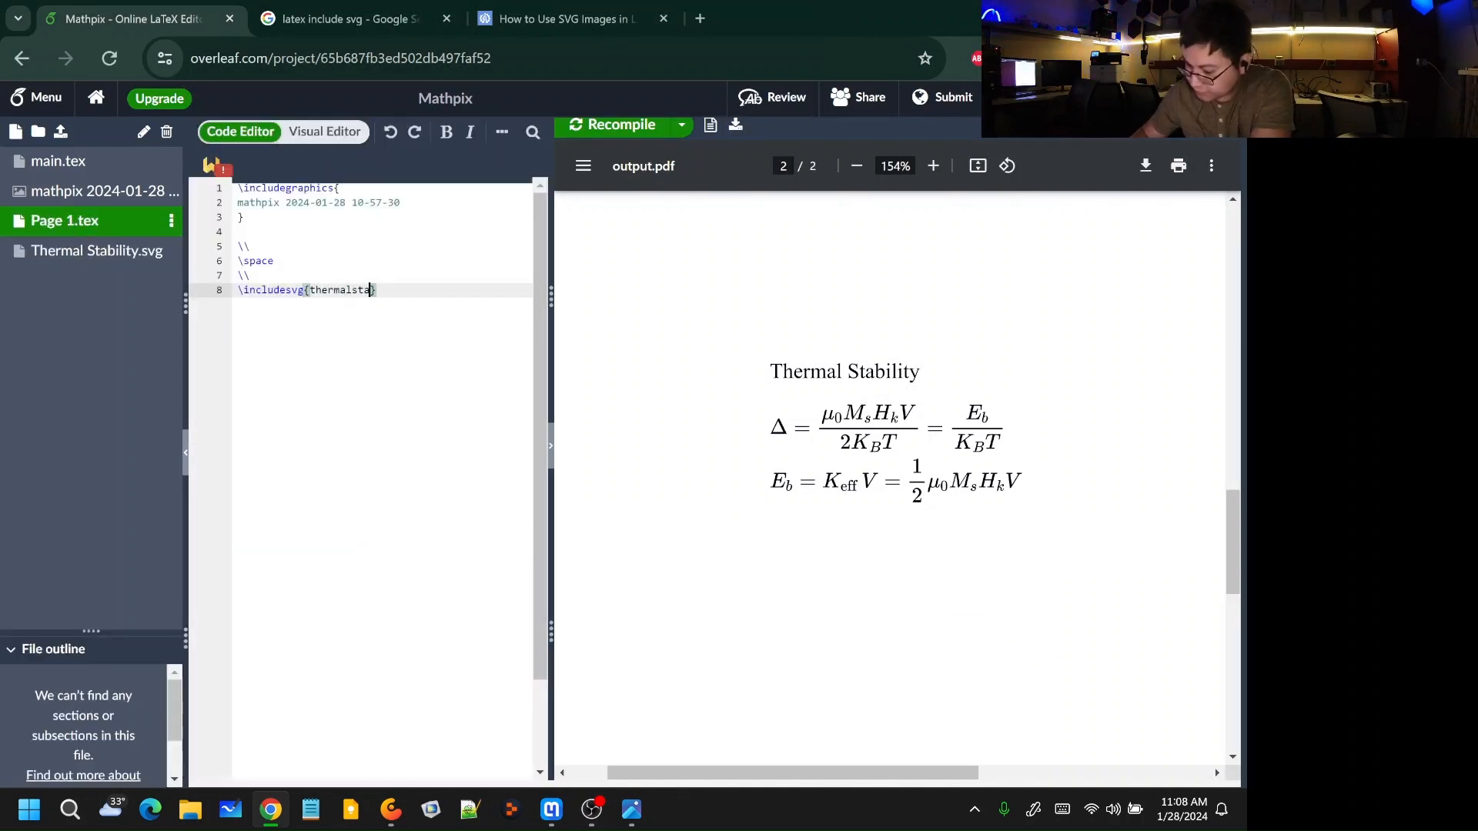
{"action": "type", "text": "bility"}
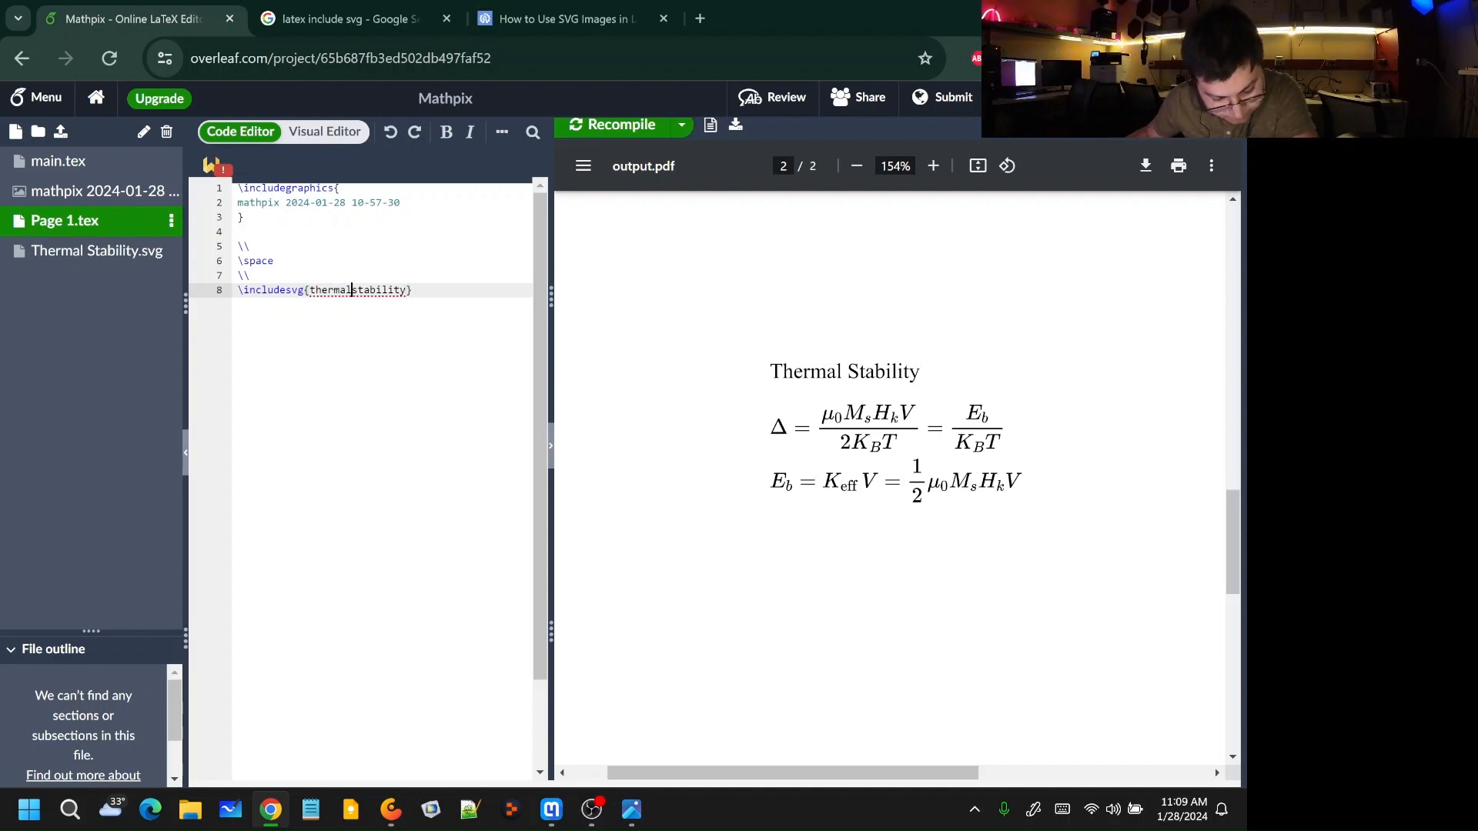
{"action": "left_click", "coordinate": [352, 290]}
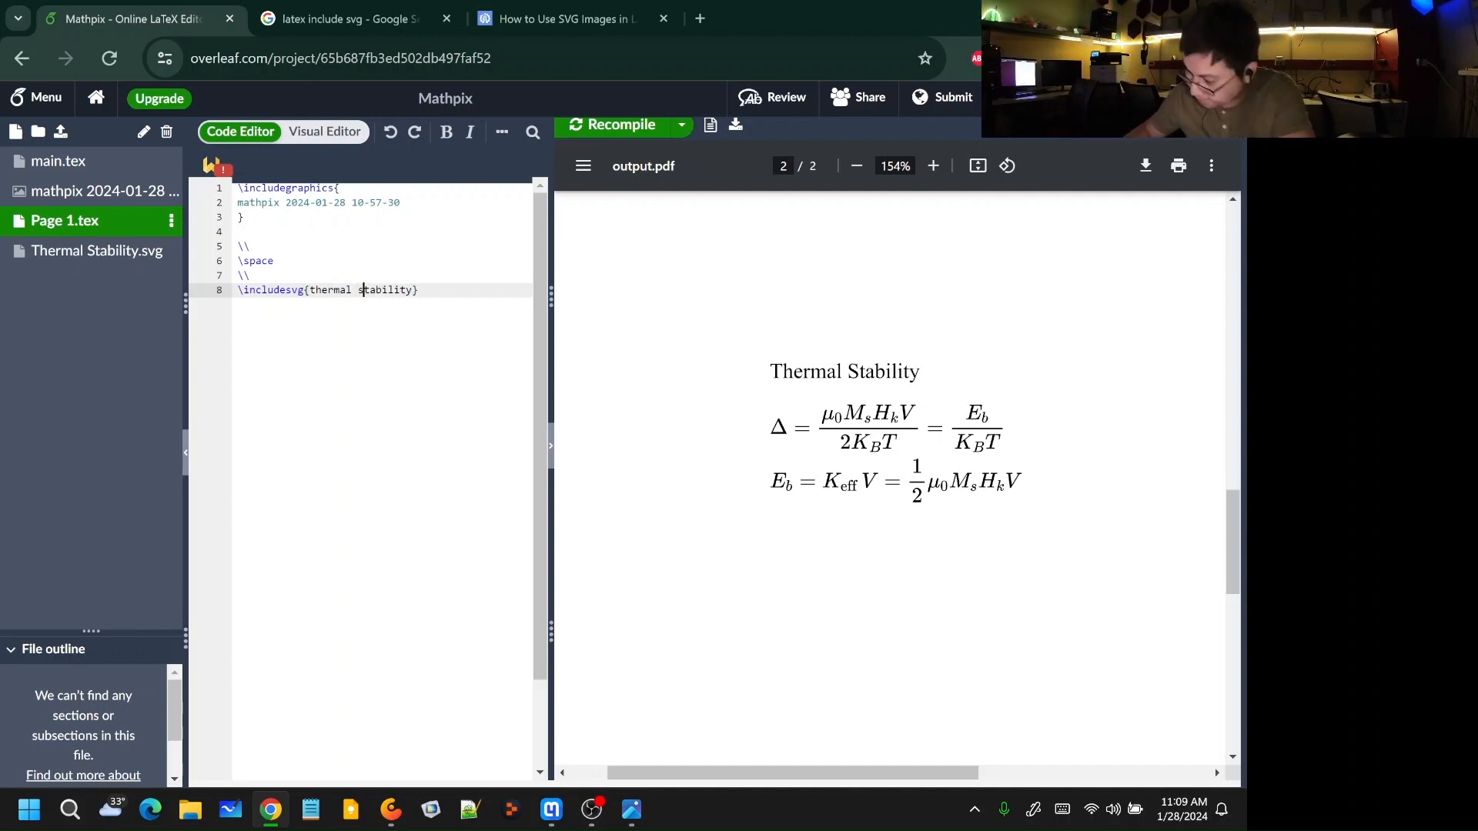
{"action": "key", "text": "Delete"}
{"action": "type", "text": "S"}
{"action": "key", "text": "Delete"}
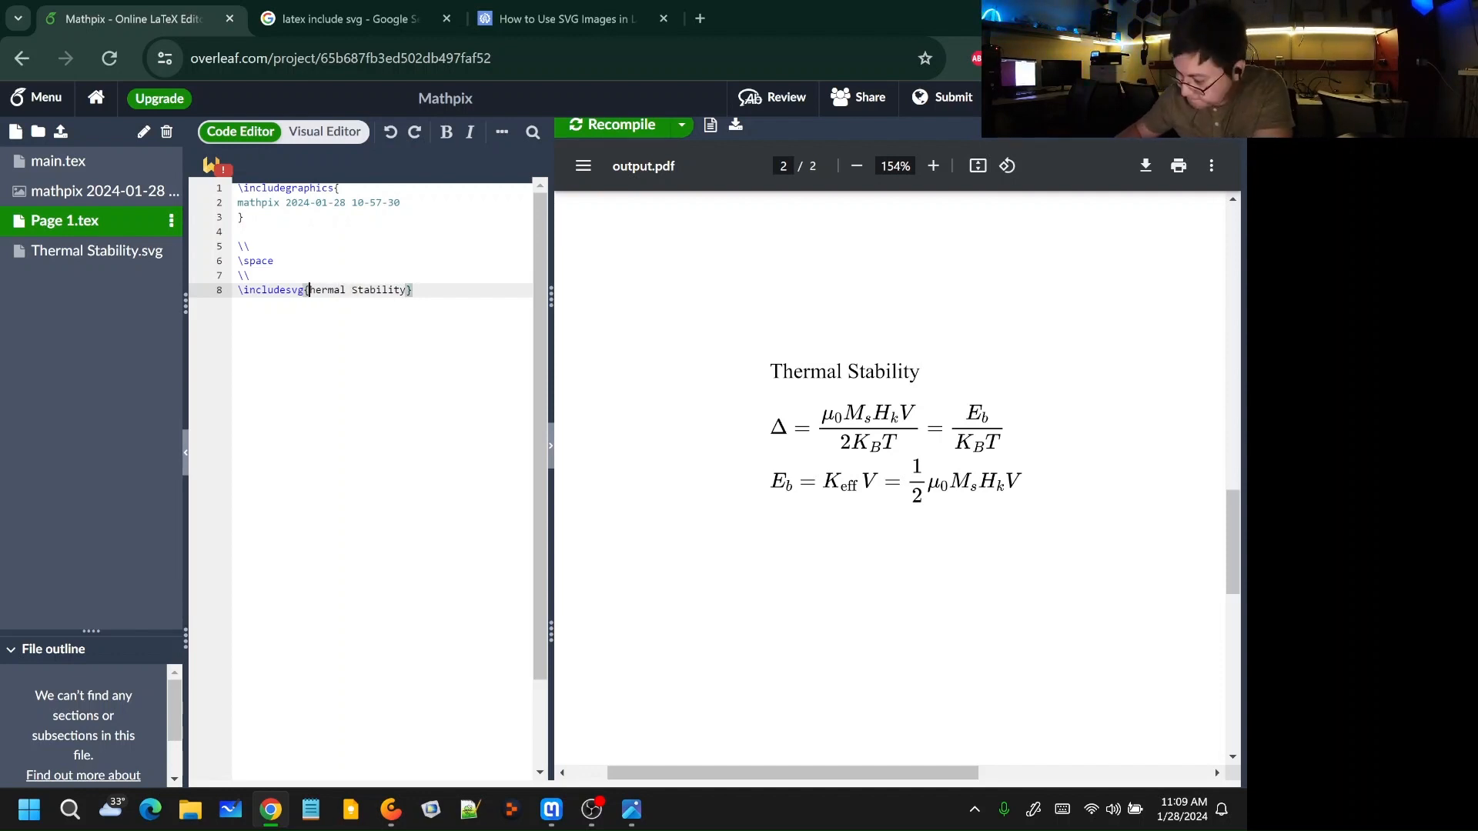
{"action": "type", "text": "T"}
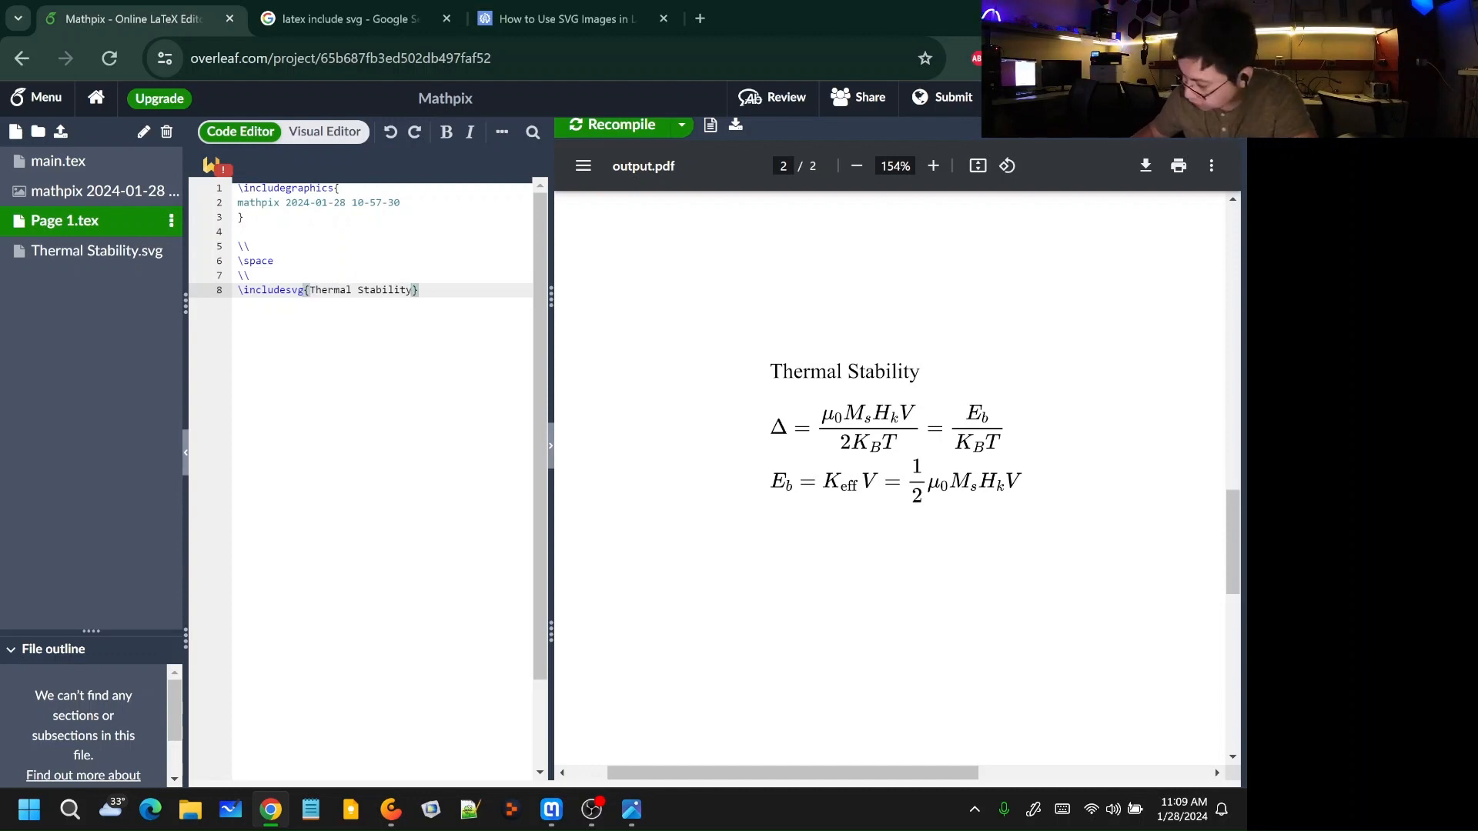
{"action": "type", "text": ".svg"}
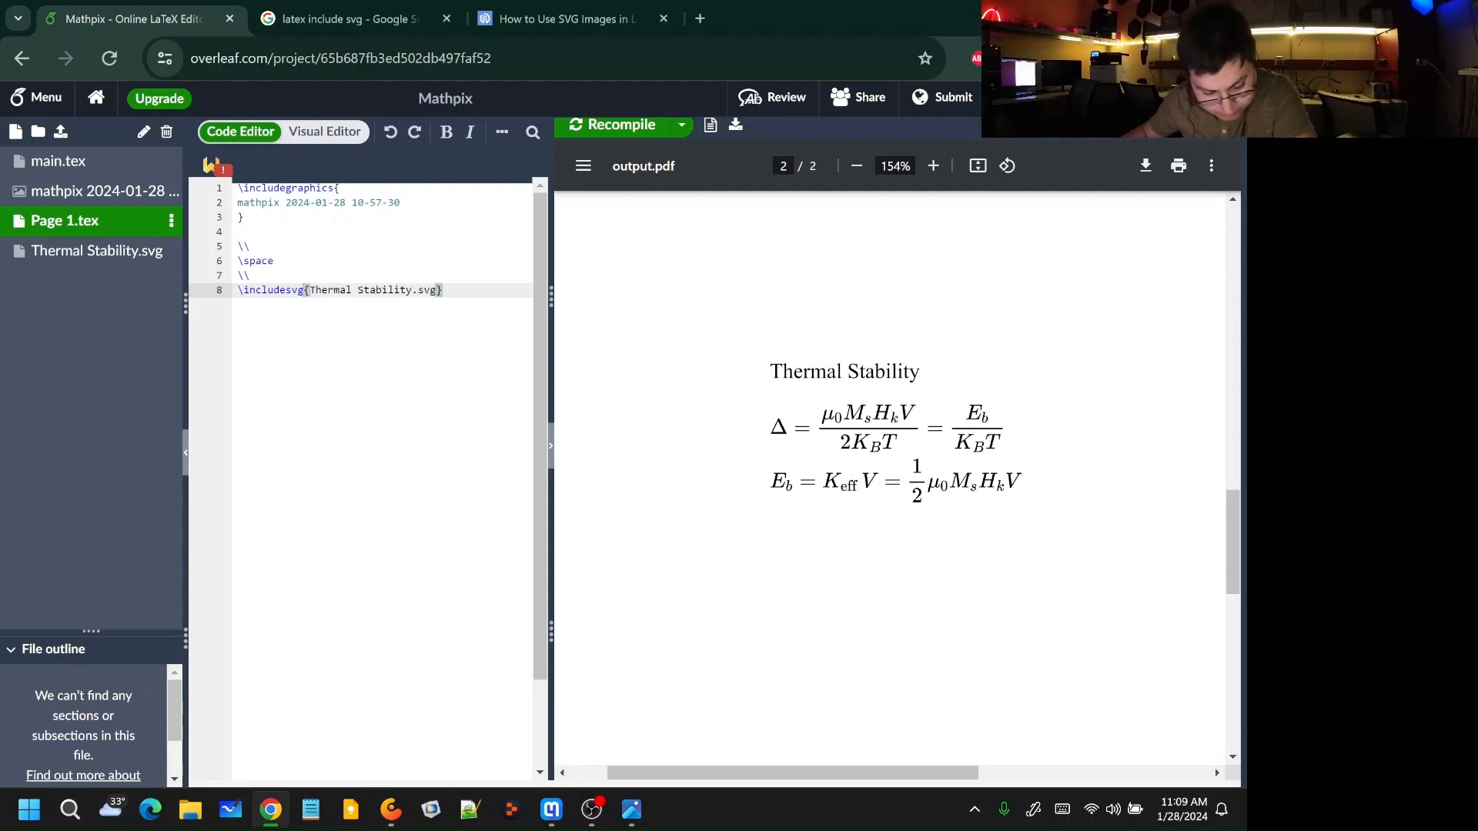
Step: Add an empty line below \includesvg in Page 1.tex, recompile the project, and check the PDF and the error at line 6
{"action": "key", "text": "Return"}
{"action": "left_click", "coordinate": [621, 125]}
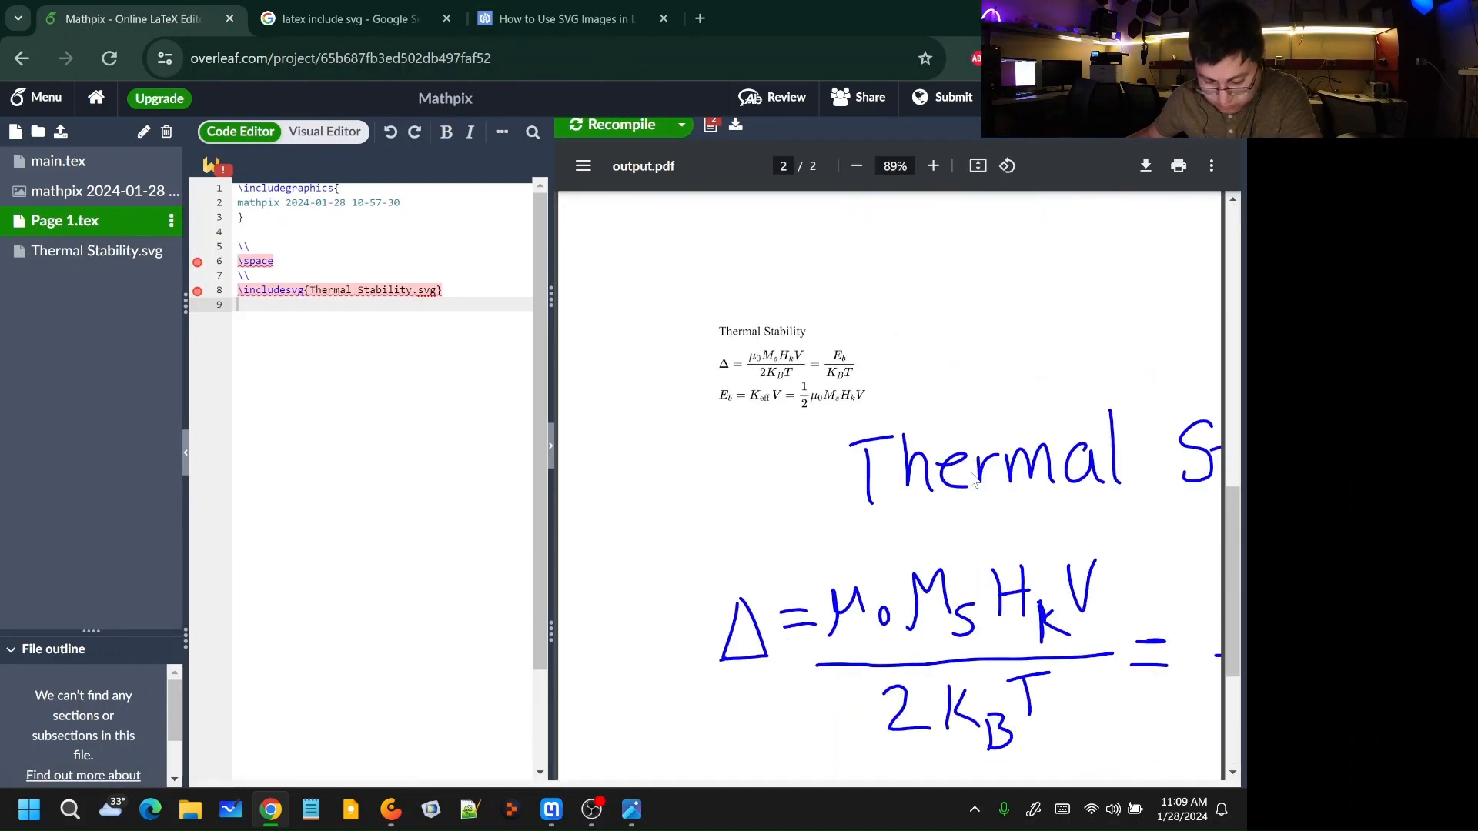
{"action": "scroll", "coordinate": [949, 588], "scroll_direction": "down", "scroll_amount": 2}
{"action": "mouse_move", "coordinate": [192, 267]}
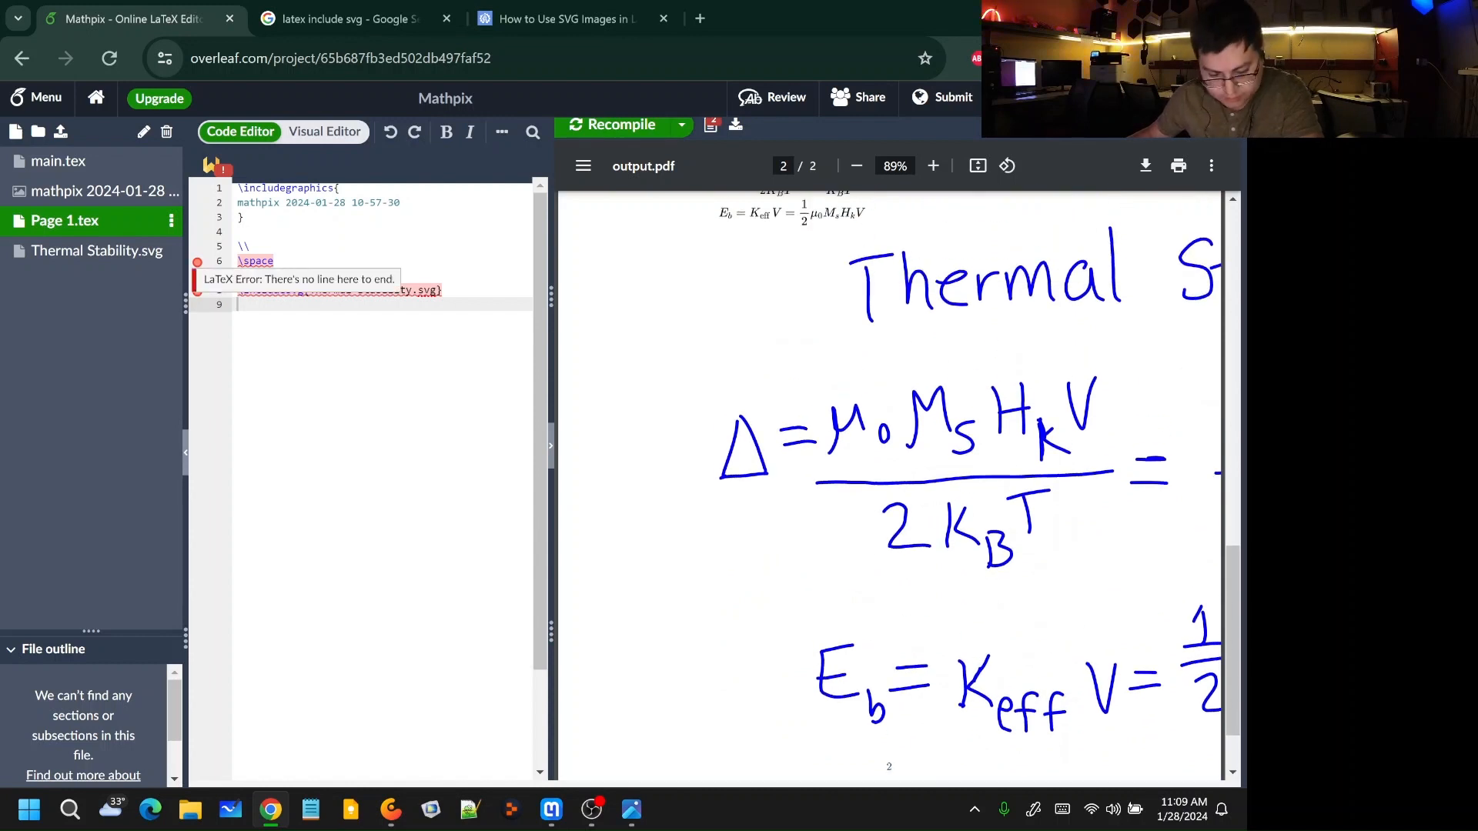
Step: Remove the \space command and one of the adjacent \\ line breaks above \includesvg in Page 1.tex
{"action": "key", "text": "Up"}
{"action": "key", "text": "Up"}
{"action": "key", "text": "Left"}
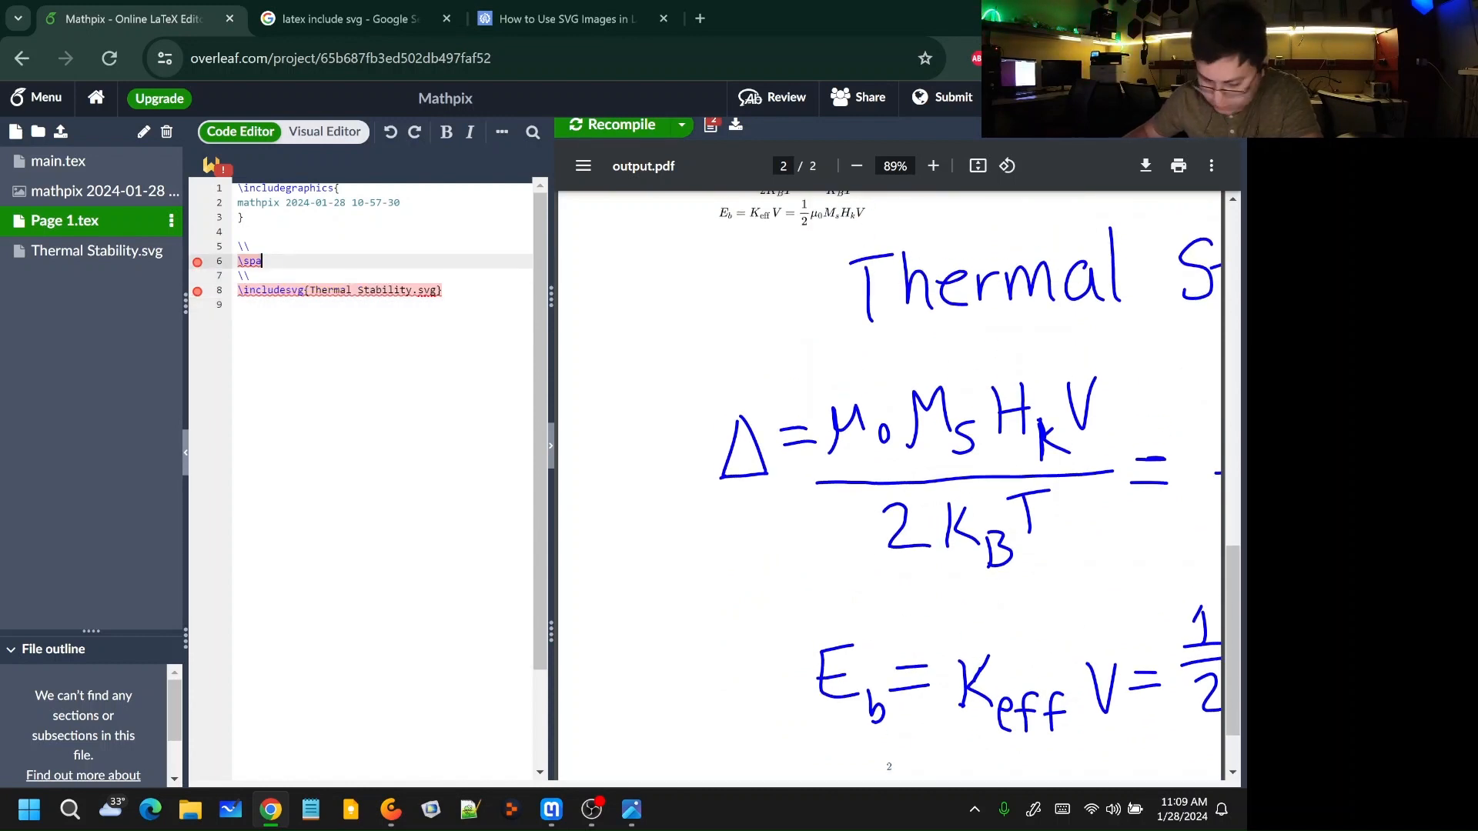
{"action": "key", "text": "BackSpace"}
{"action": "key", "text": "BackSpace"}
{"action": "key", "text": "BackSpace"}
{"action": "key", "text": "BackSpace"}
{"action": "key", "text": "BackSpace"}
{"action": "key", "text": "BackSpace"}
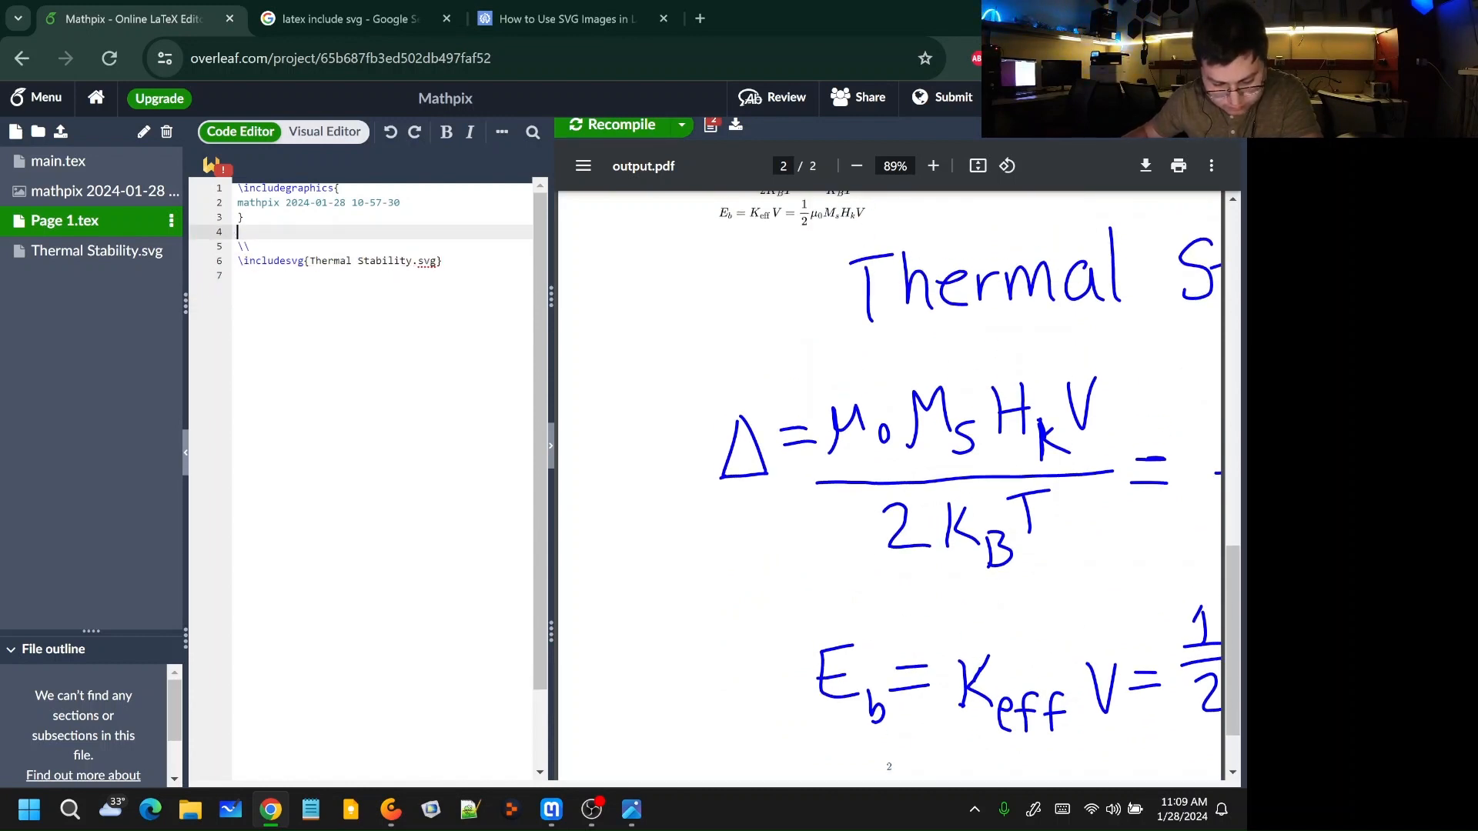
Step: Recompile the project and inspect the size of the SVG equations on page 2 of the PDF
{"action": "left_click", "coordinate": [590, 127]}
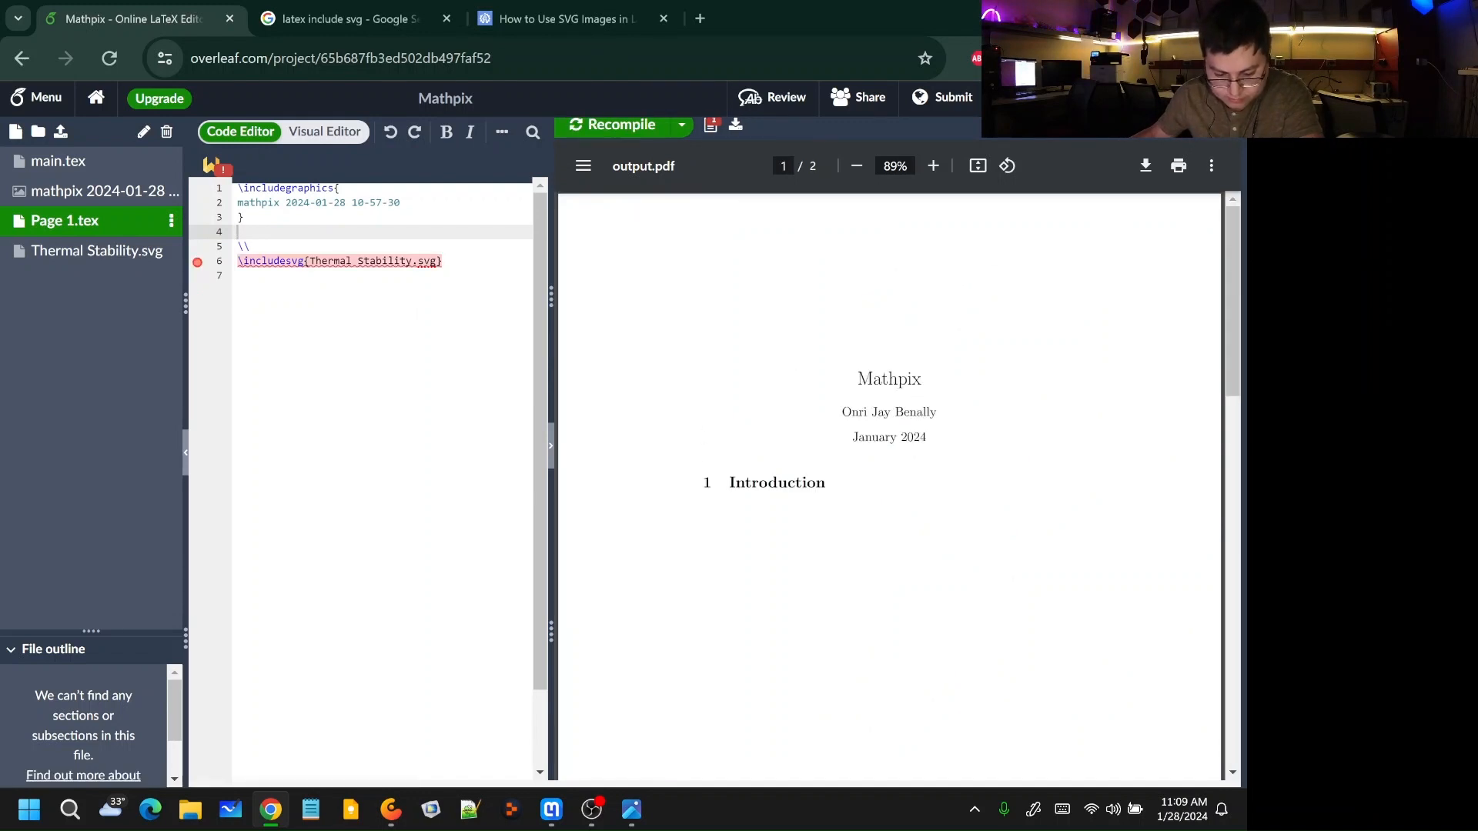
{"action": "left_click", "coordinate": [491, 262]}
{"action": "scroll", "coordinate": [732, 429], "scroll_direction": "down", "scroll_amount": 10}
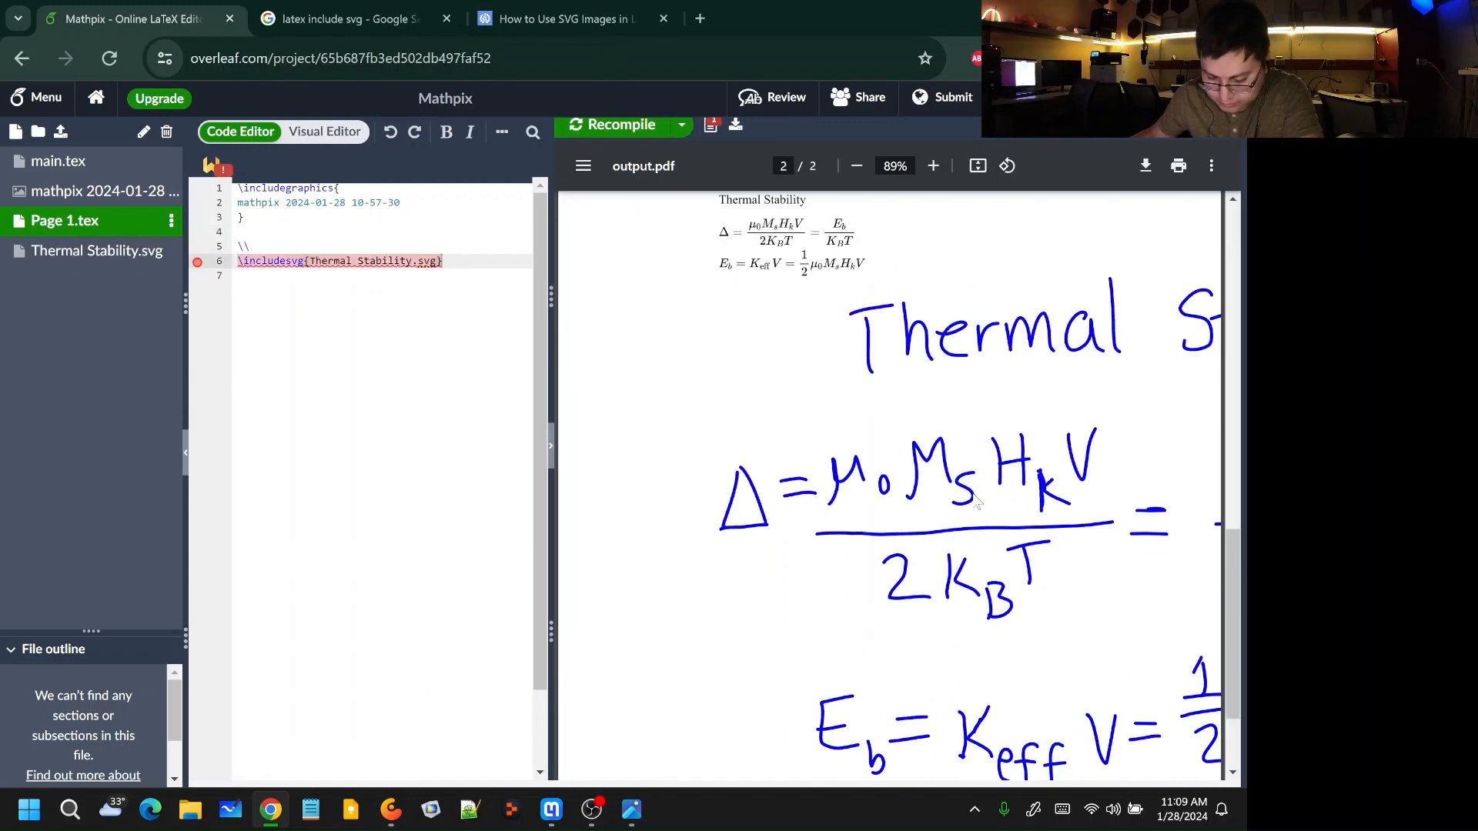
{"action": "scroll", "coordinate": [885, 428], "scroll_direction": "up", "scroll_amount": 1}
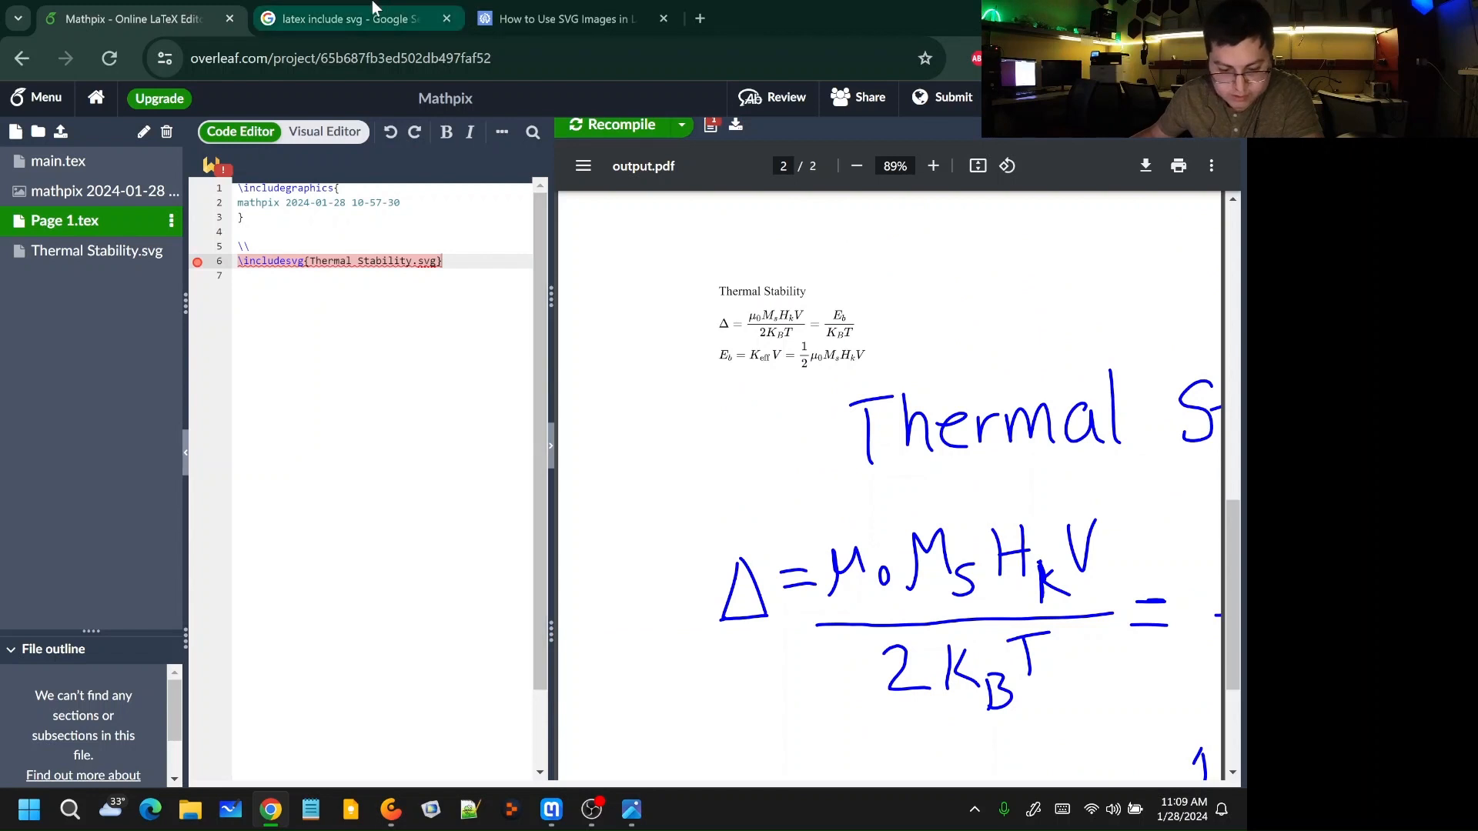
Step: Open the Navaho Linguistics for Quantum Hardware Education project in a second browser tab and find the SVG figure code in Page 4.tex
{"action": "right_click", "coordinate": [100, 107]}
{"action": "left_click", "coordinate": [159, 116]}
{"action": "left_click", "coordinate": [362, 17]}
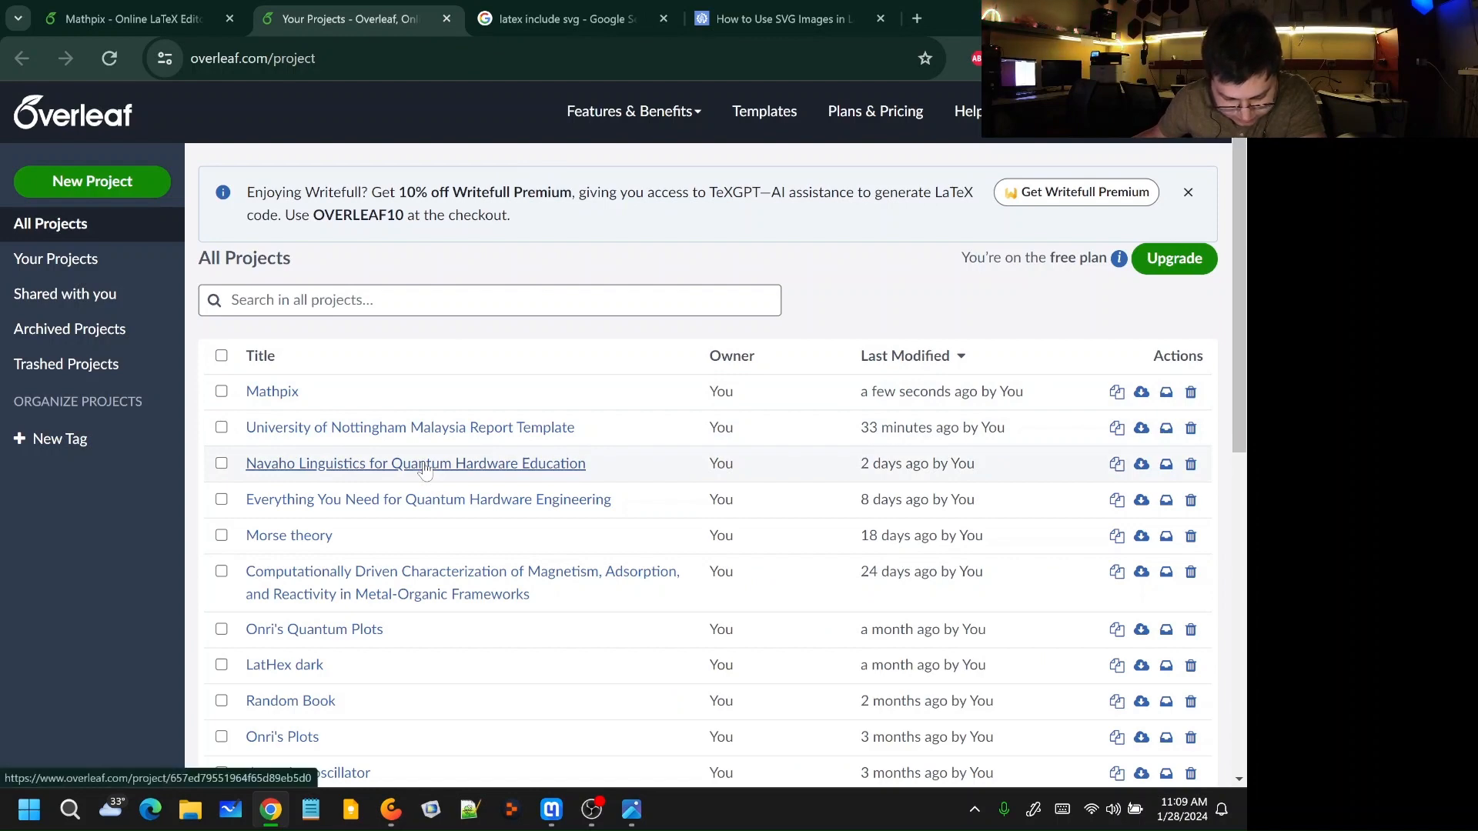
{"action": "left_click", "coordinate": [493, 463]}
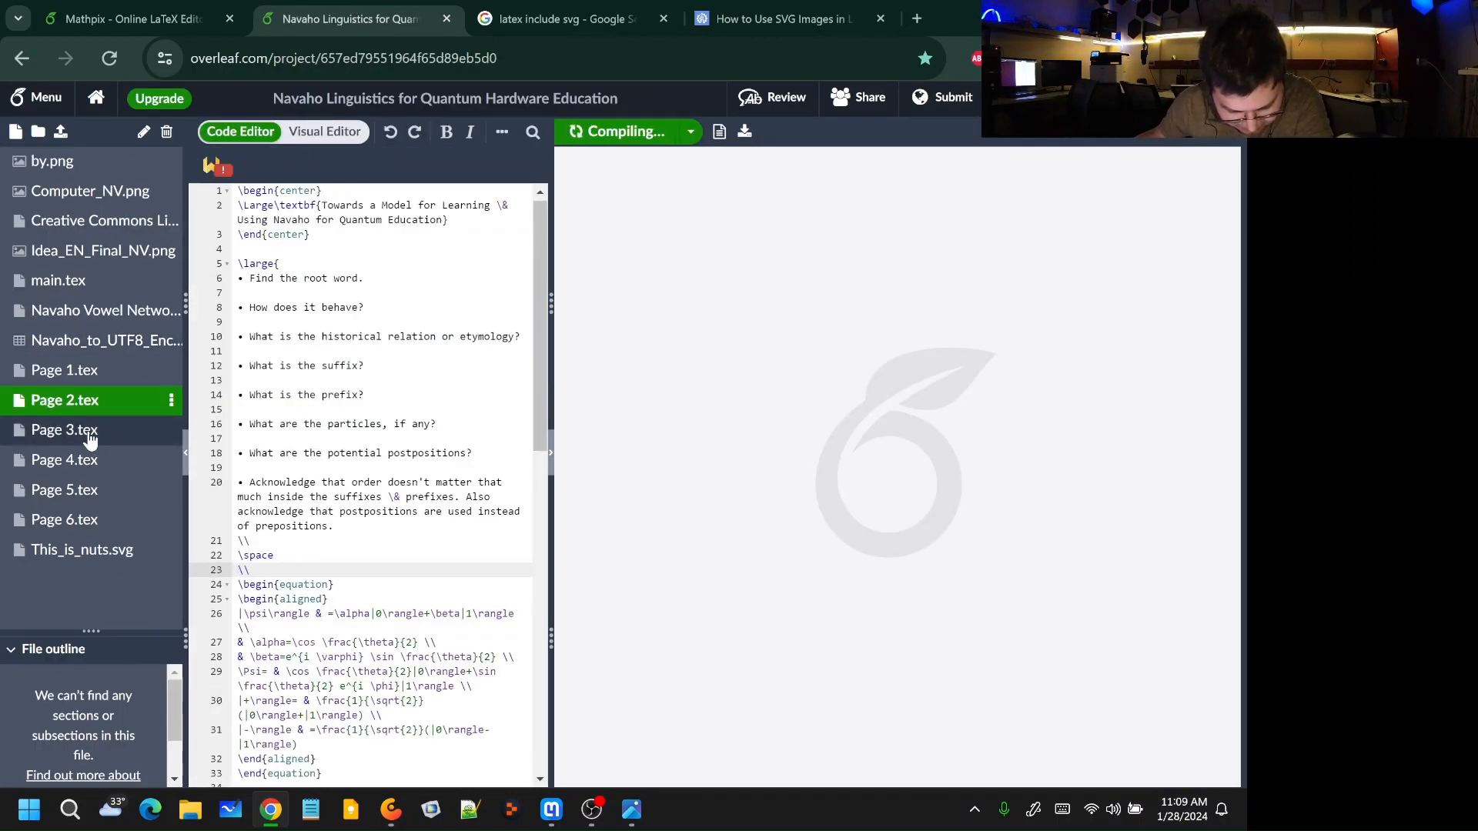
{"action": "left_click", "coordinate": [91, 433]}
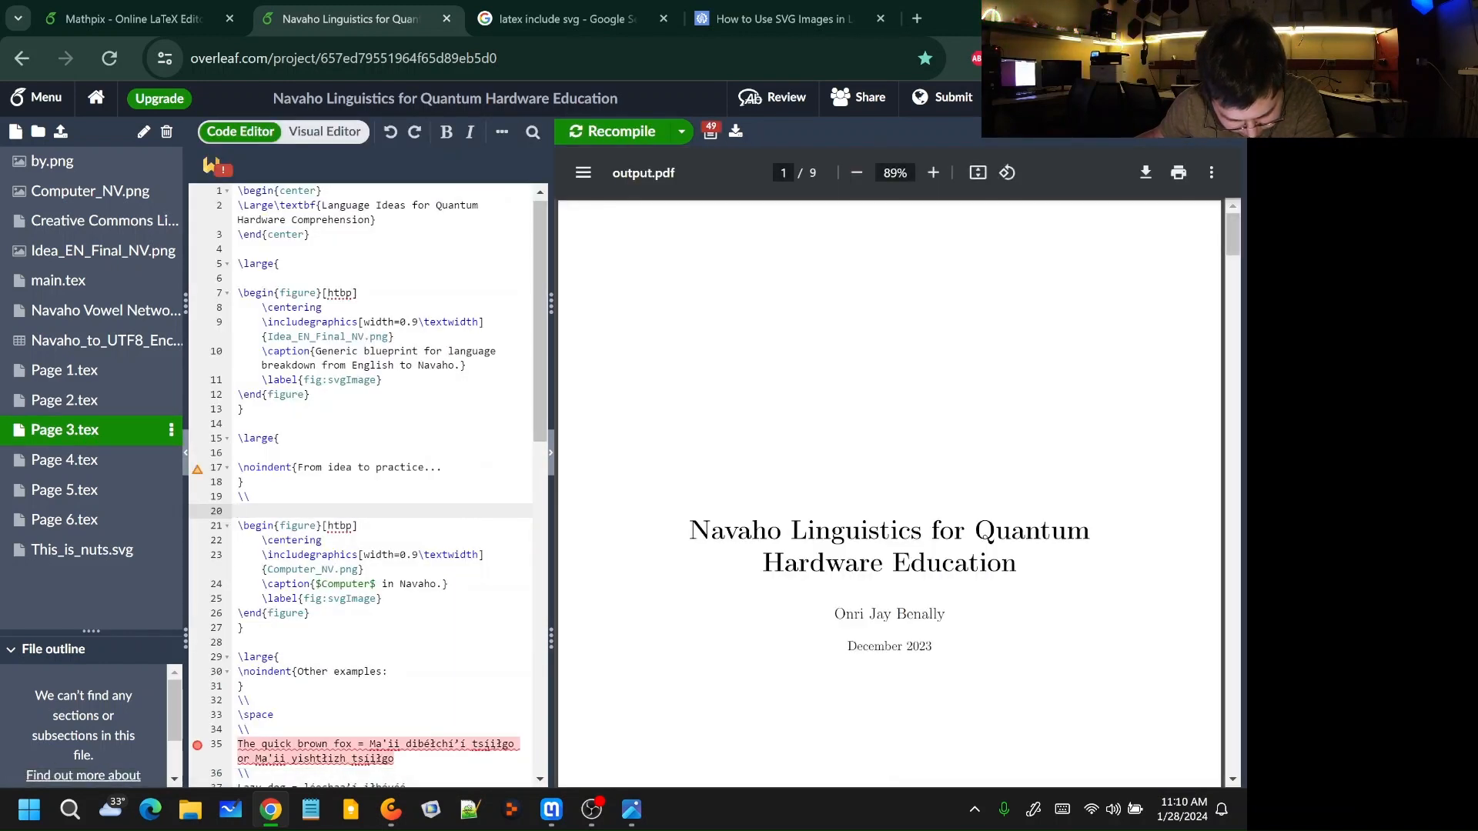
{"action": "left_click", "coordinate": [311, 614]}
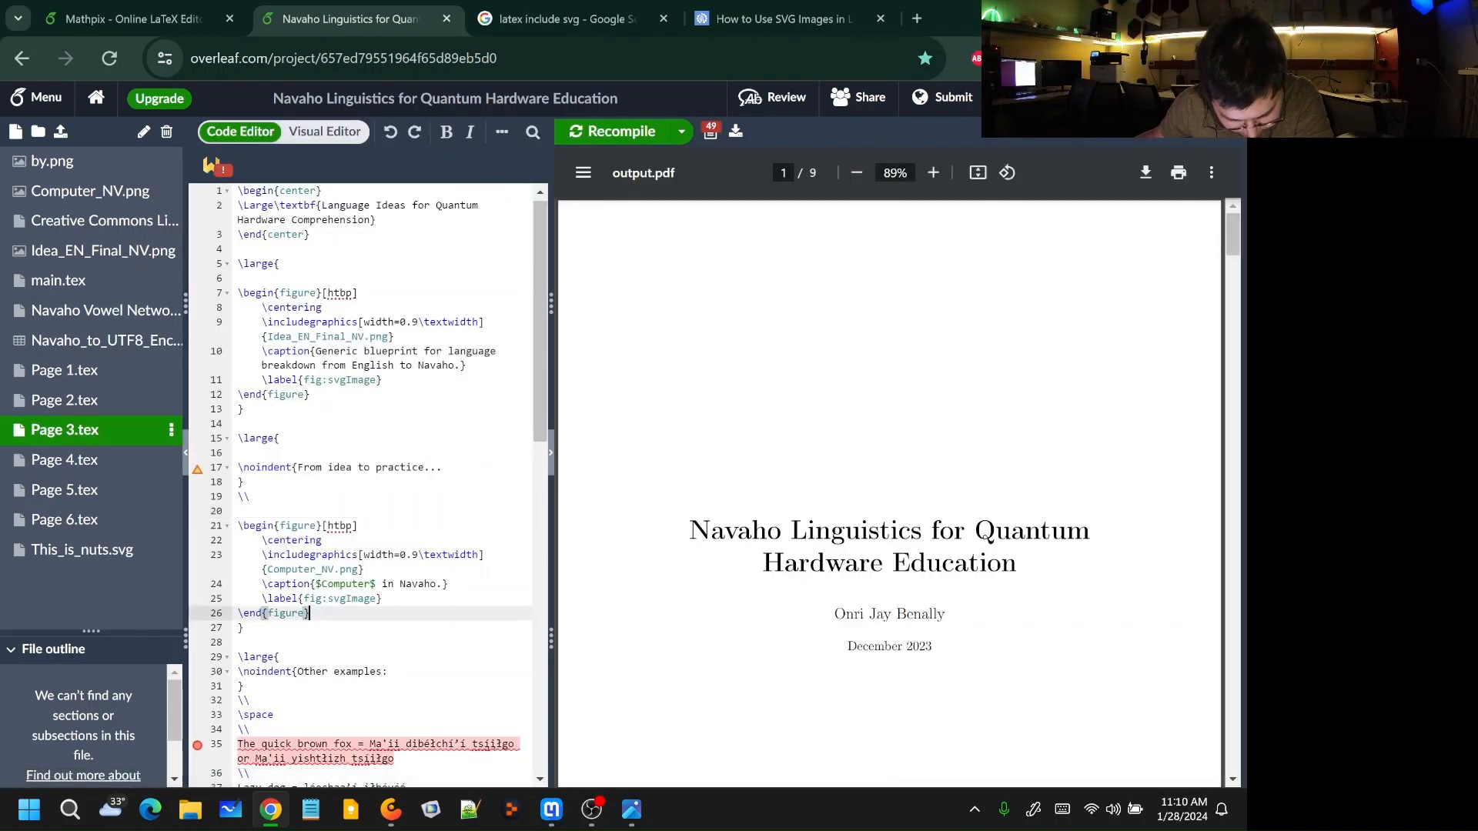
{"action": "left_click", "coordinate": [108, 462]}
{"action": "left_click", "coordinate": [322, 293]}
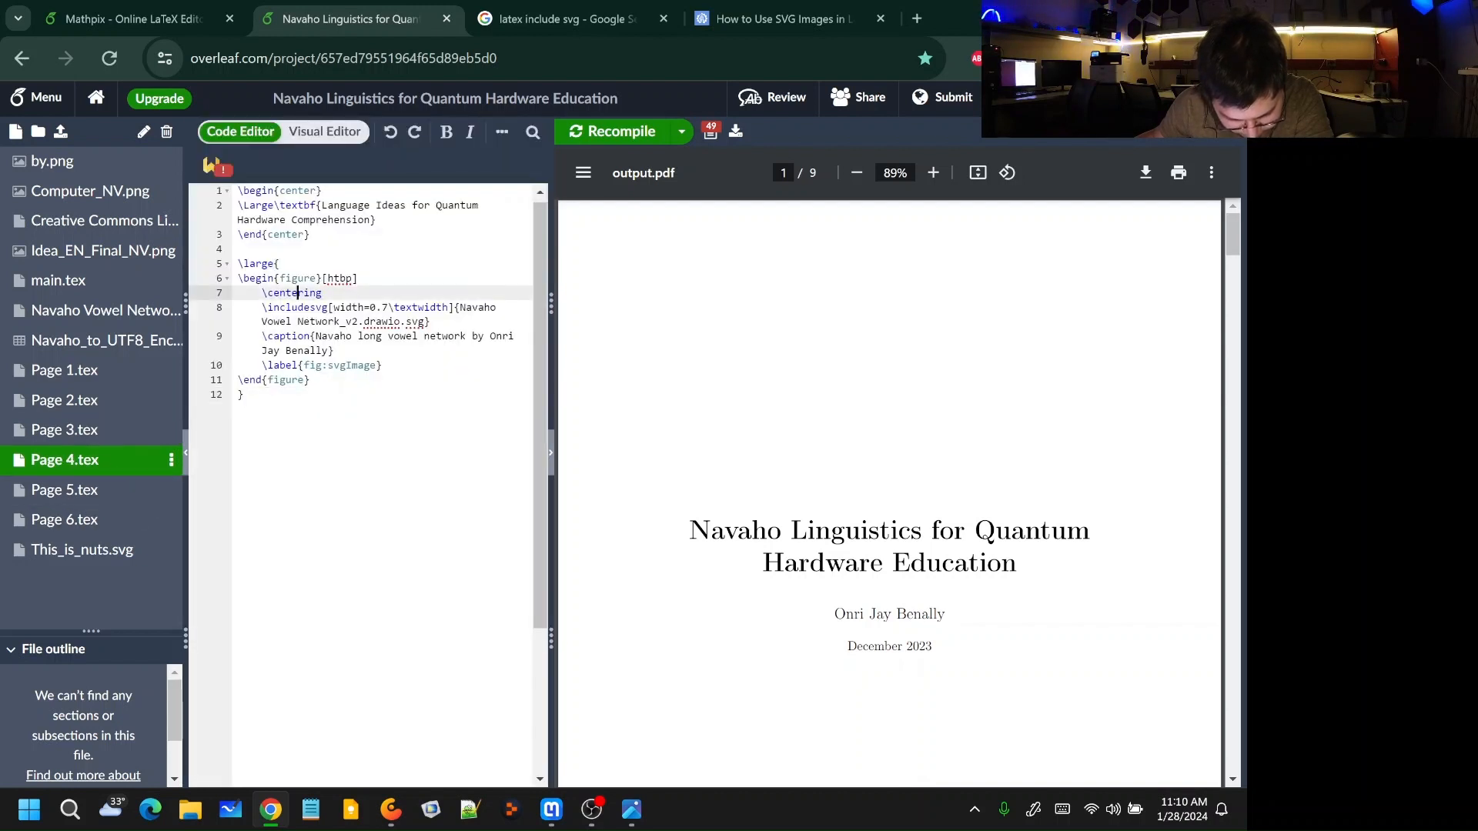
Step: Copy the [width=0.7\textwidth] option from the \includesvg command on line 8 of Page 4.tex
{"action": "left_click", "coordinate": [238, 278]}
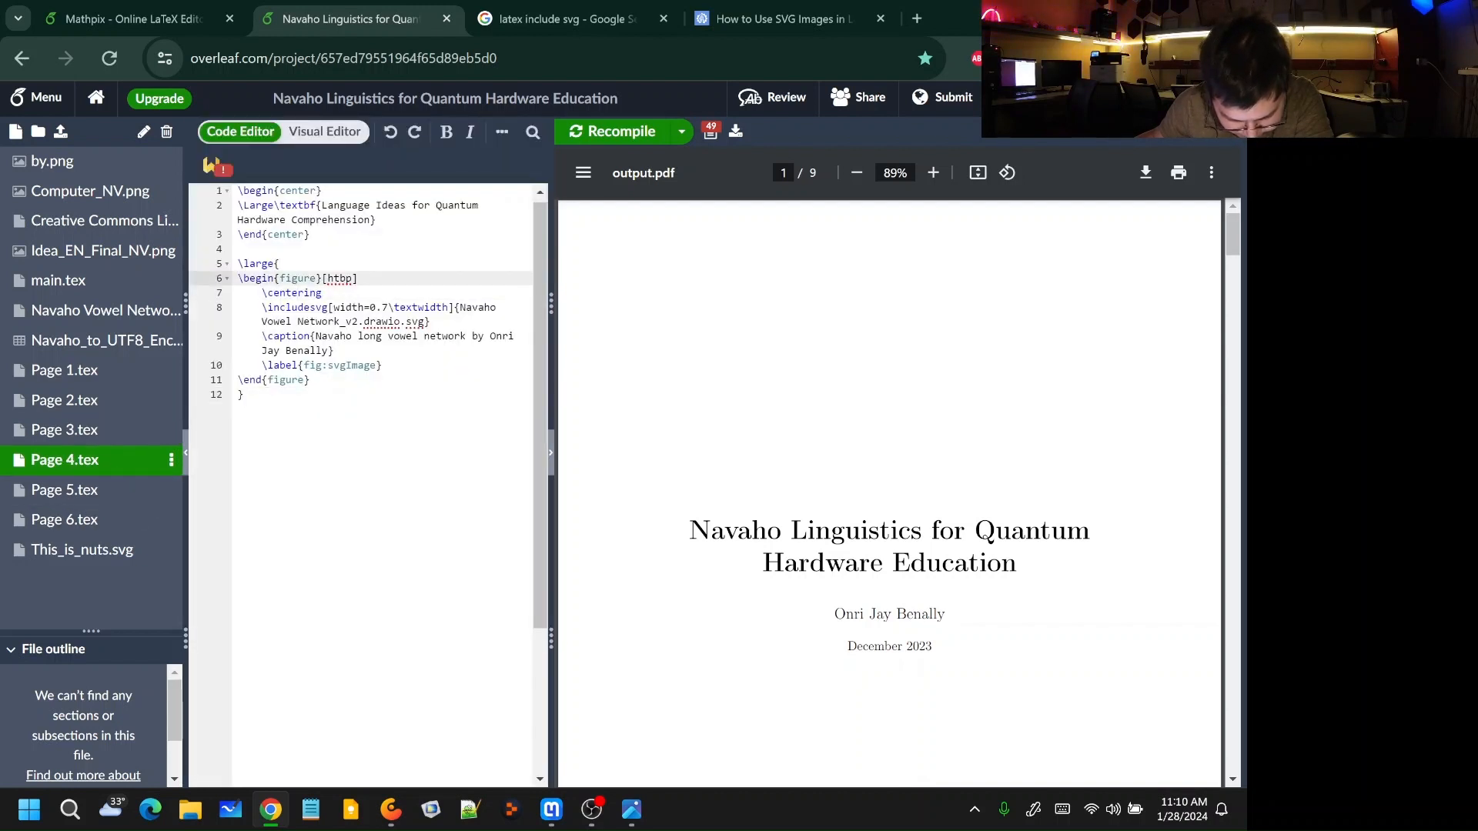
{"action": "left_click_drag", "start_coordinate": [238, 277], "coordinate": [322, 293]}
{"action": "left_click", "coordinate": [323, 292]}
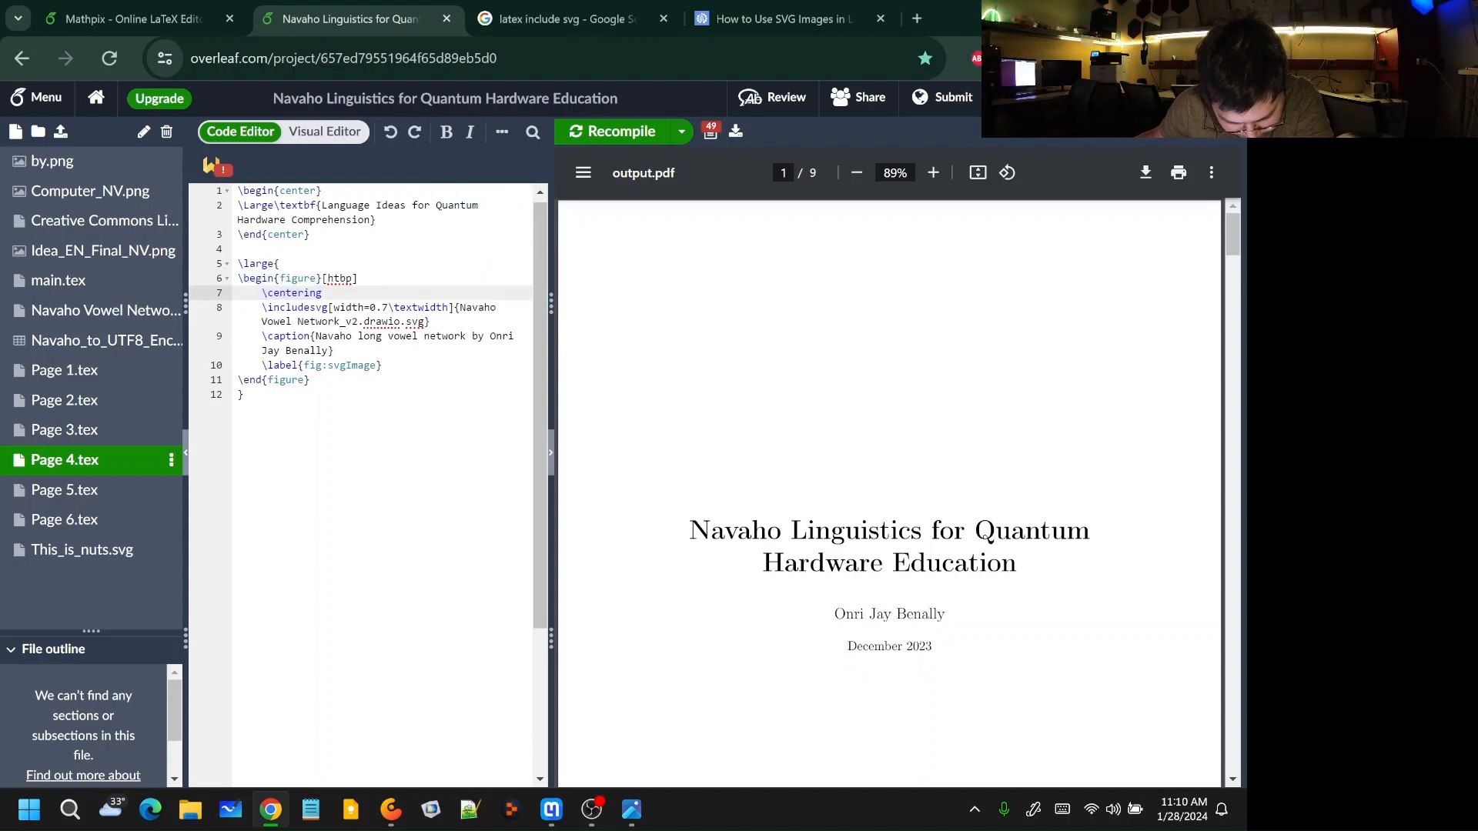
{"action": "left_click_drag", "start_coordinate": [329, 307], "coordinate": [455, 307]}
{"action": "key", "text": "ctrl+c"}
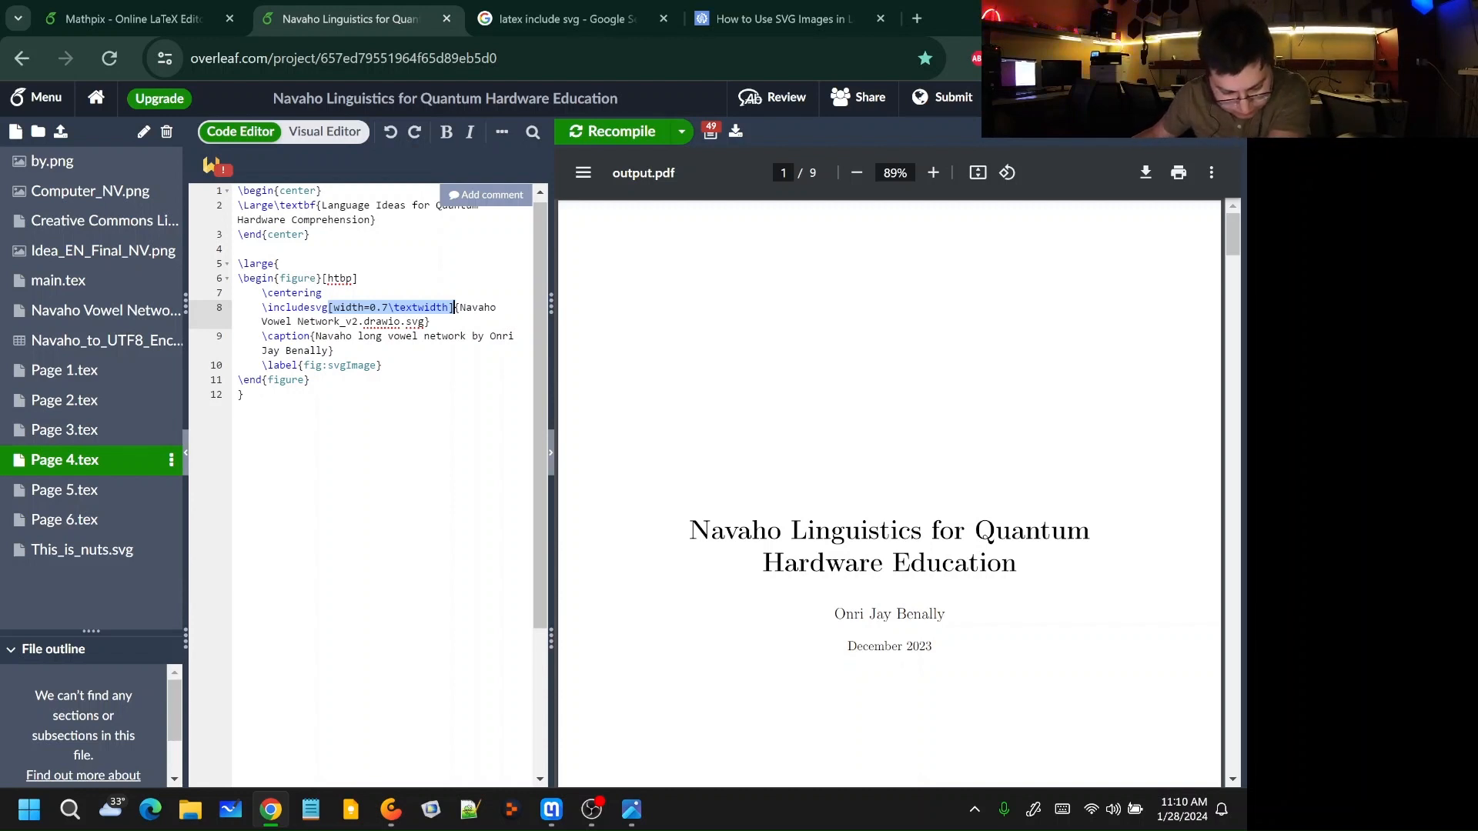
{"action": "left_click", "coordinate": [243, 395]}
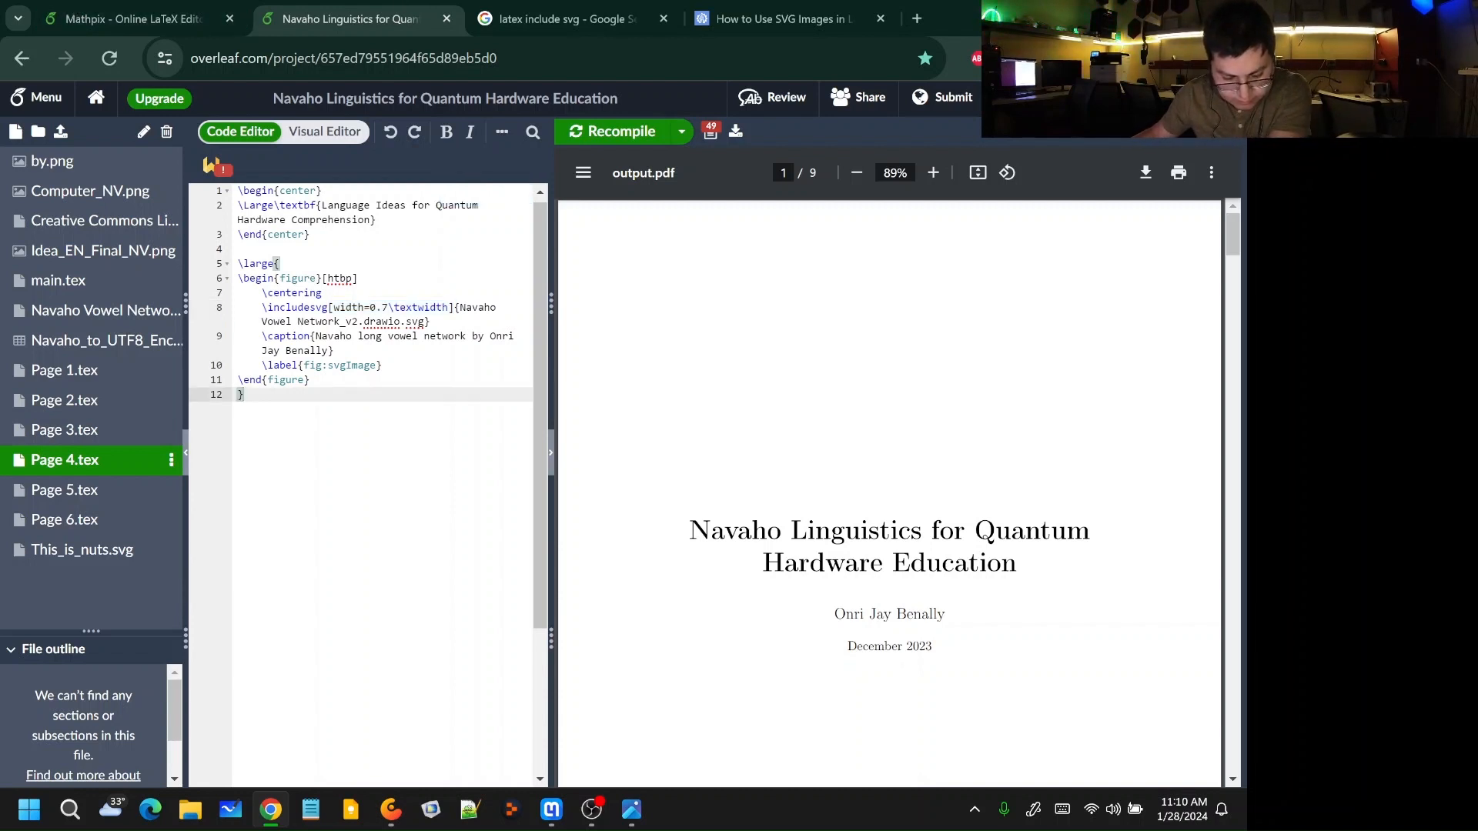
{"action": "left_click", "coordinate": [304, 381]}
{"action": "left_click", "coordinate": [244, 395]}
{"action": "left_click_drag", "start_coordinate": [381, 365], "coordinate": [244, 365]}
Step: Return to the Mathpix project and paste [width=0.7\textwidth] between \includesvg and its file name on line 6 of Page 1.tex
{"action": "left_click", "coordinate": [115, 16]}
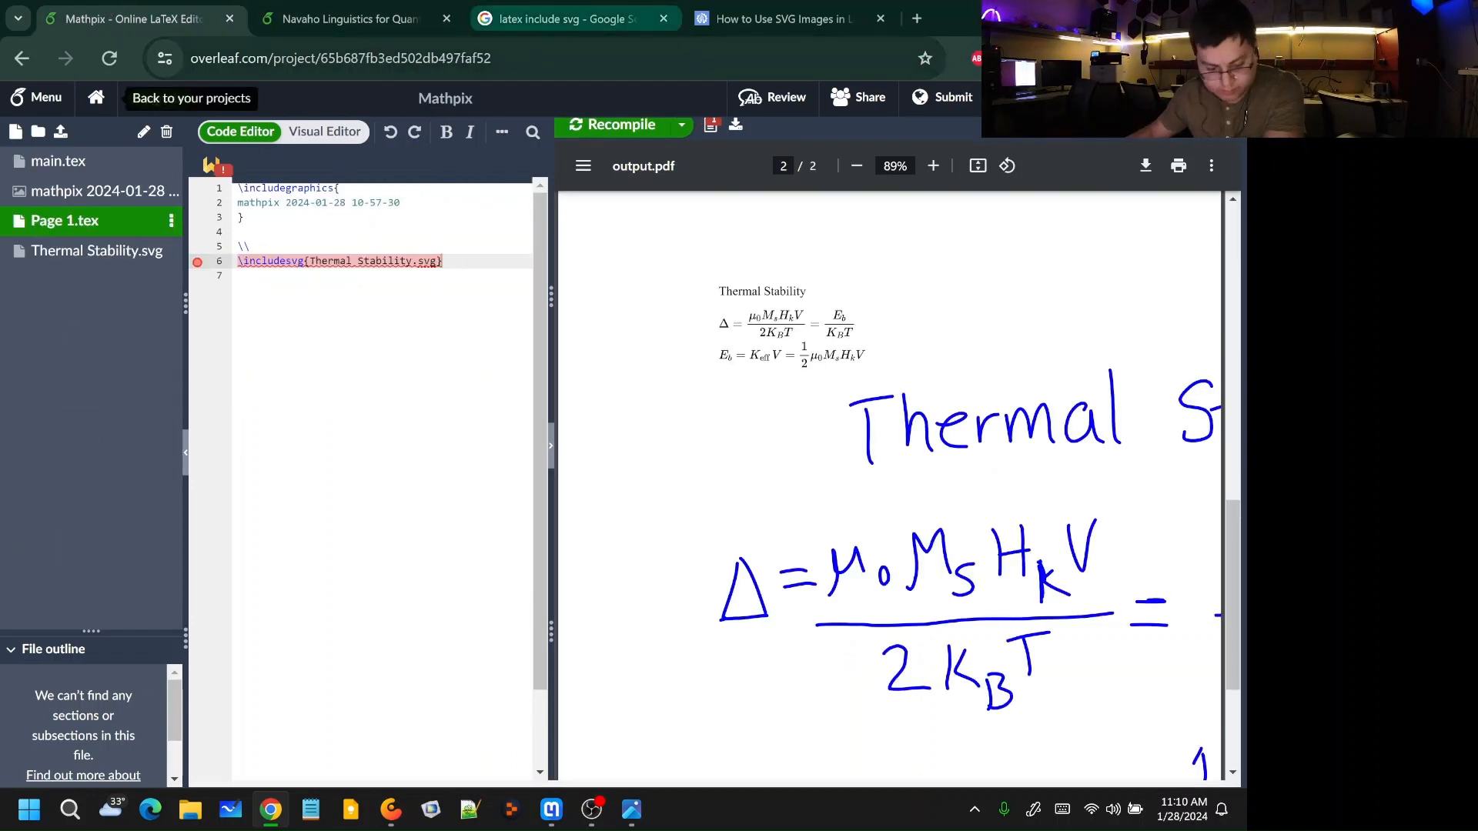
{"action": "left_click", "coordinate": [298, 9]}
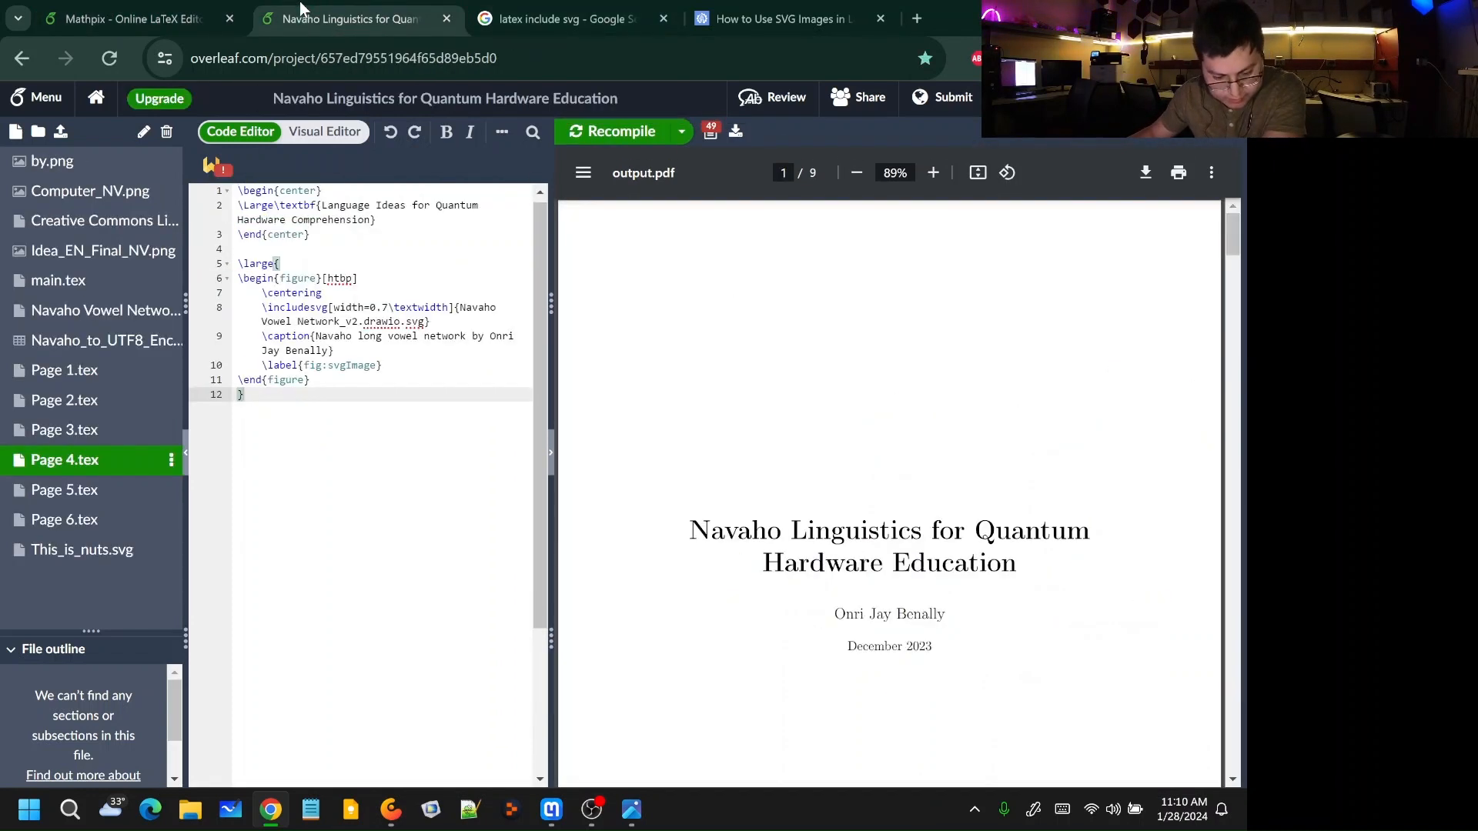
{"action": "left_click", "coordinate": [212, 9]}
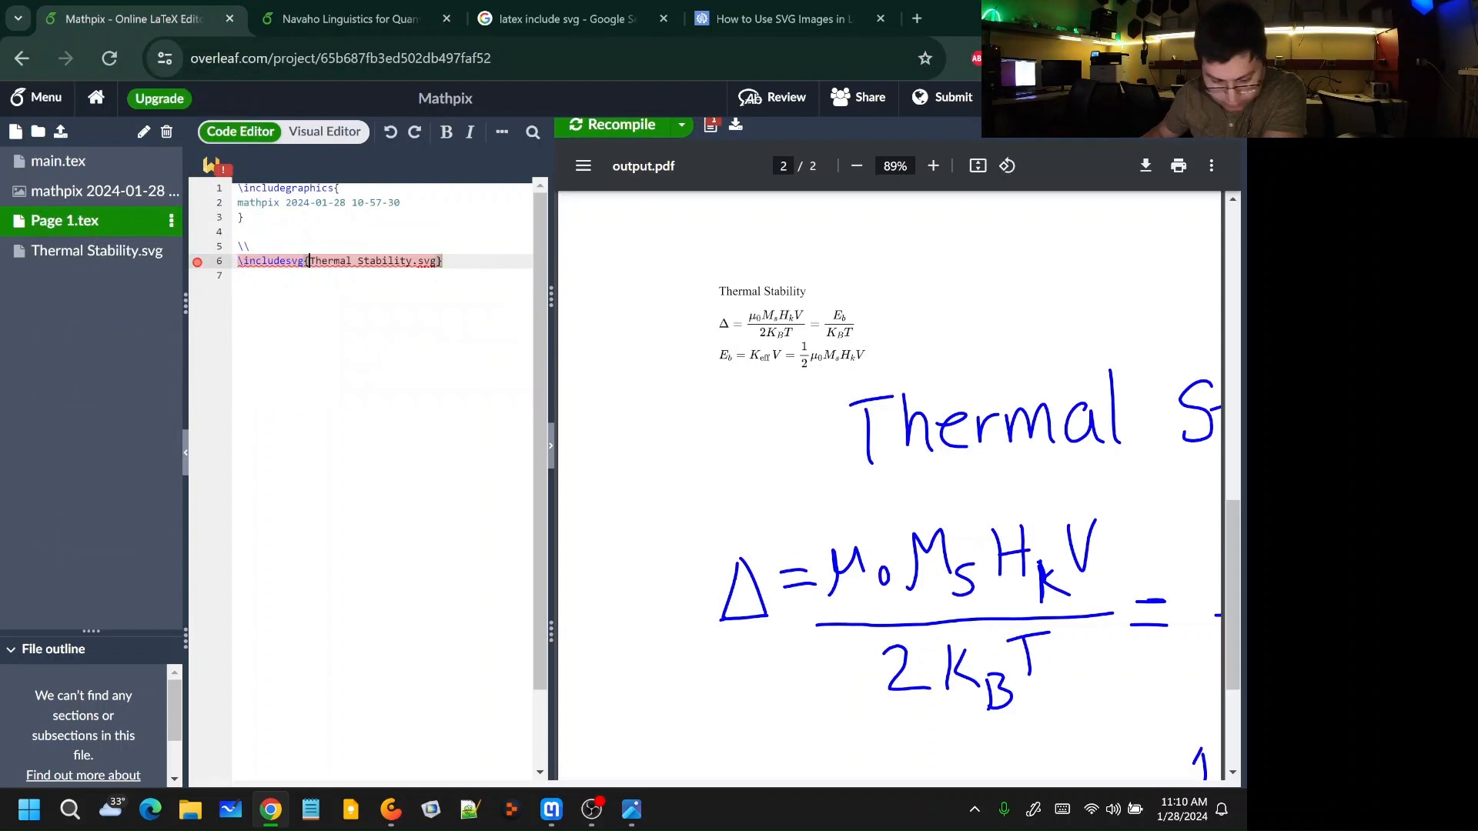
{"action": "key", "text": "ctrl+v"}
{"action": "key", "text": "Down"}
{"action": "key", "text": "Down"}
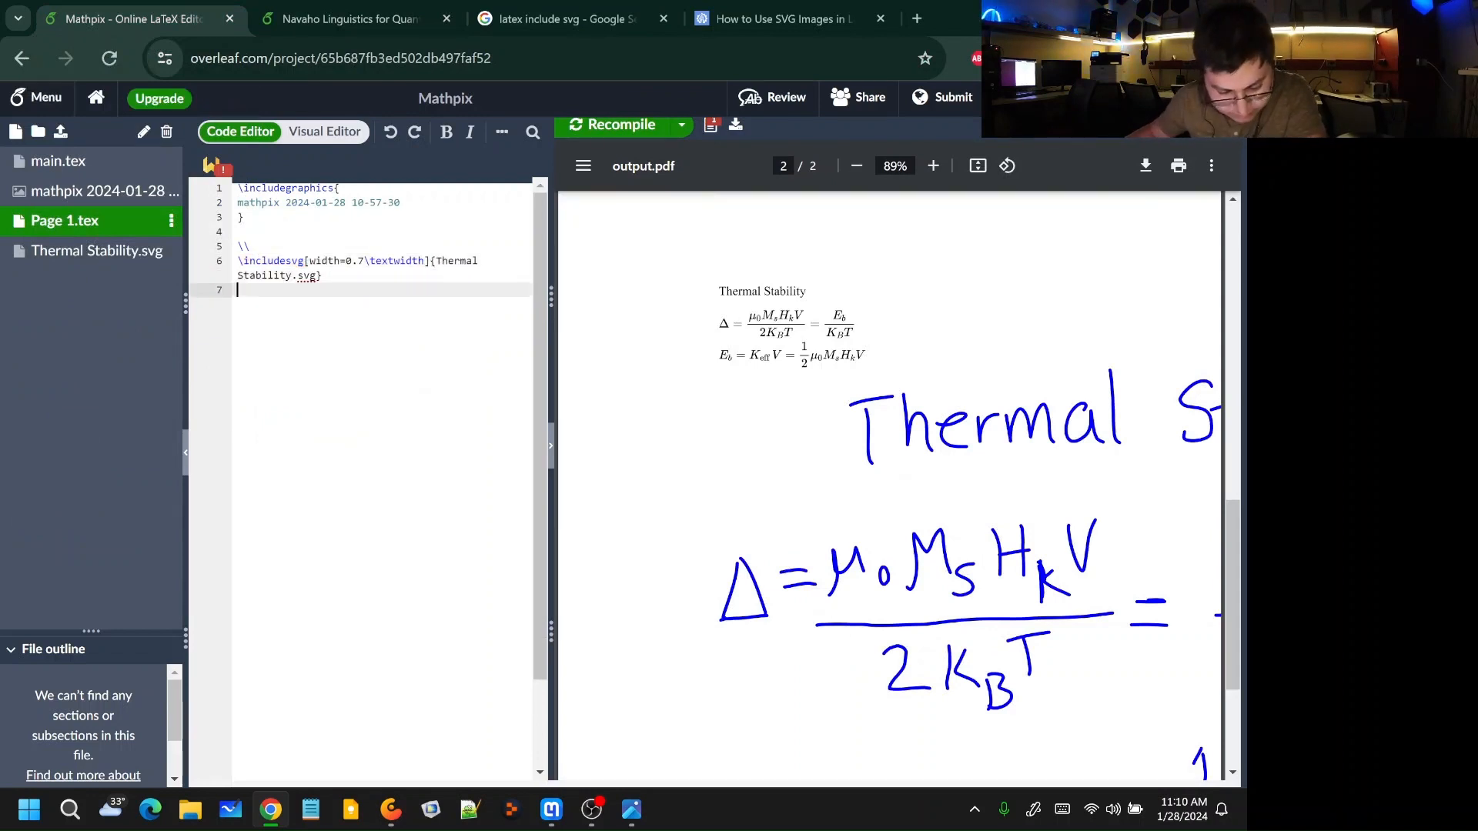
Step: Recompile the Mathpix project and examine the resized SVG equations on page 2 of the PDF
{"action": "key", "text": "Left"}
{"action": "key", "text": "Left"}
{"action": "key", "text": "ctrl+s"}
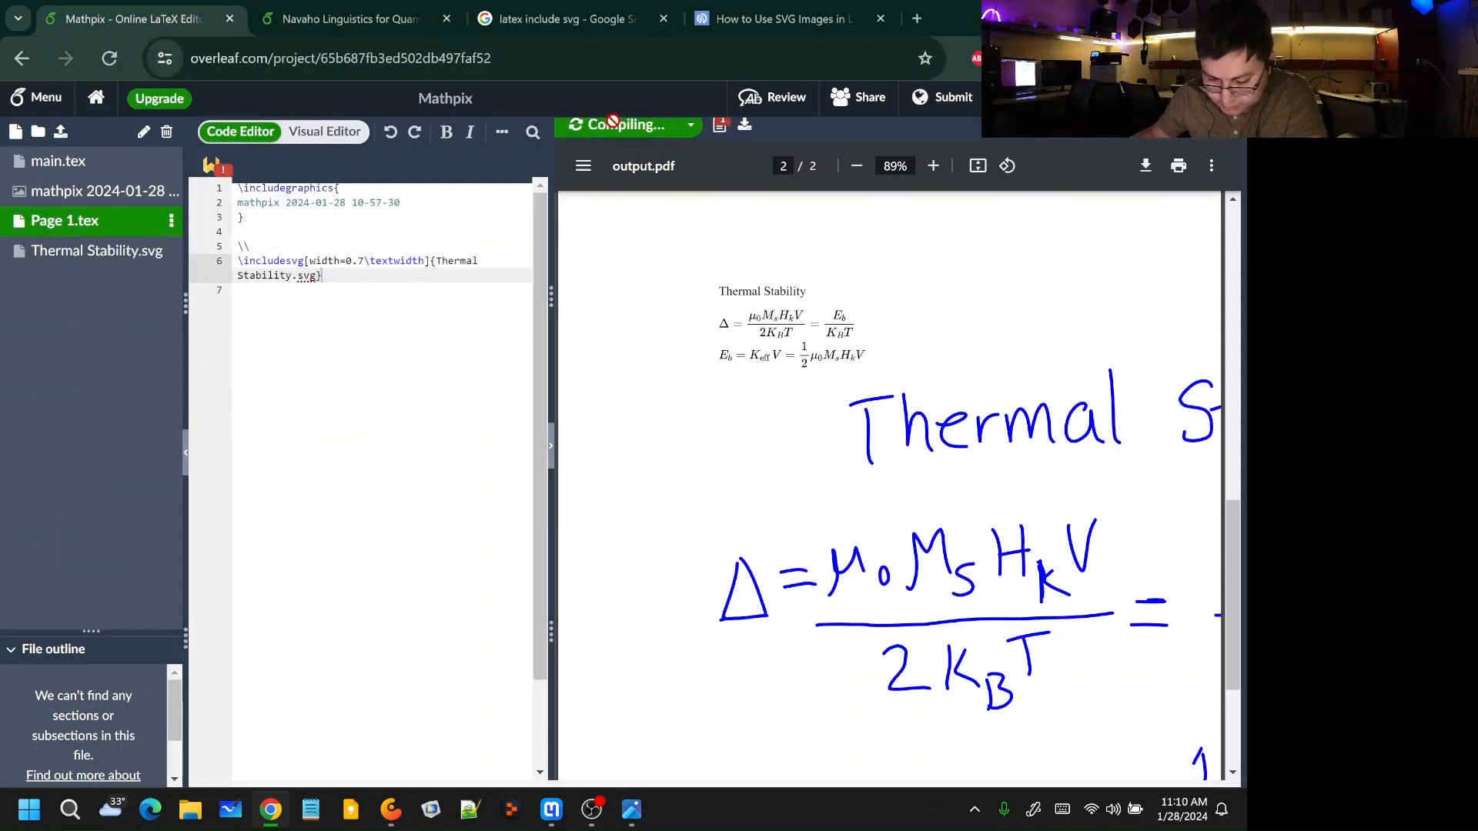
{"action": "scroll", "coordinate": [759, 343], "scroll_direction": "down", "scroll_amount": 12}
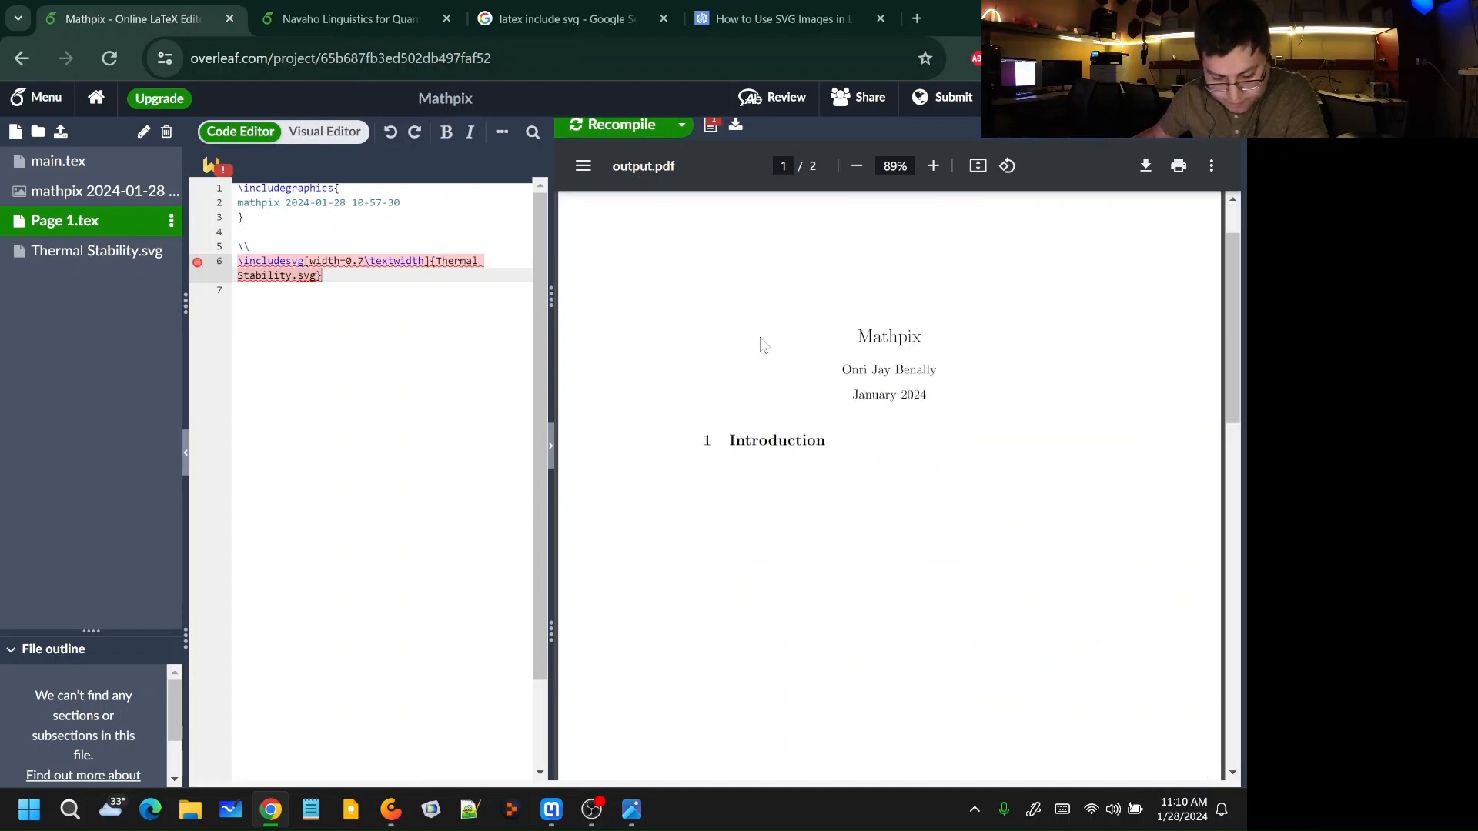
{"action": "scroll", "coordinate": [777, 366], "scroll_direction": "up", "scroll_amount": 3}
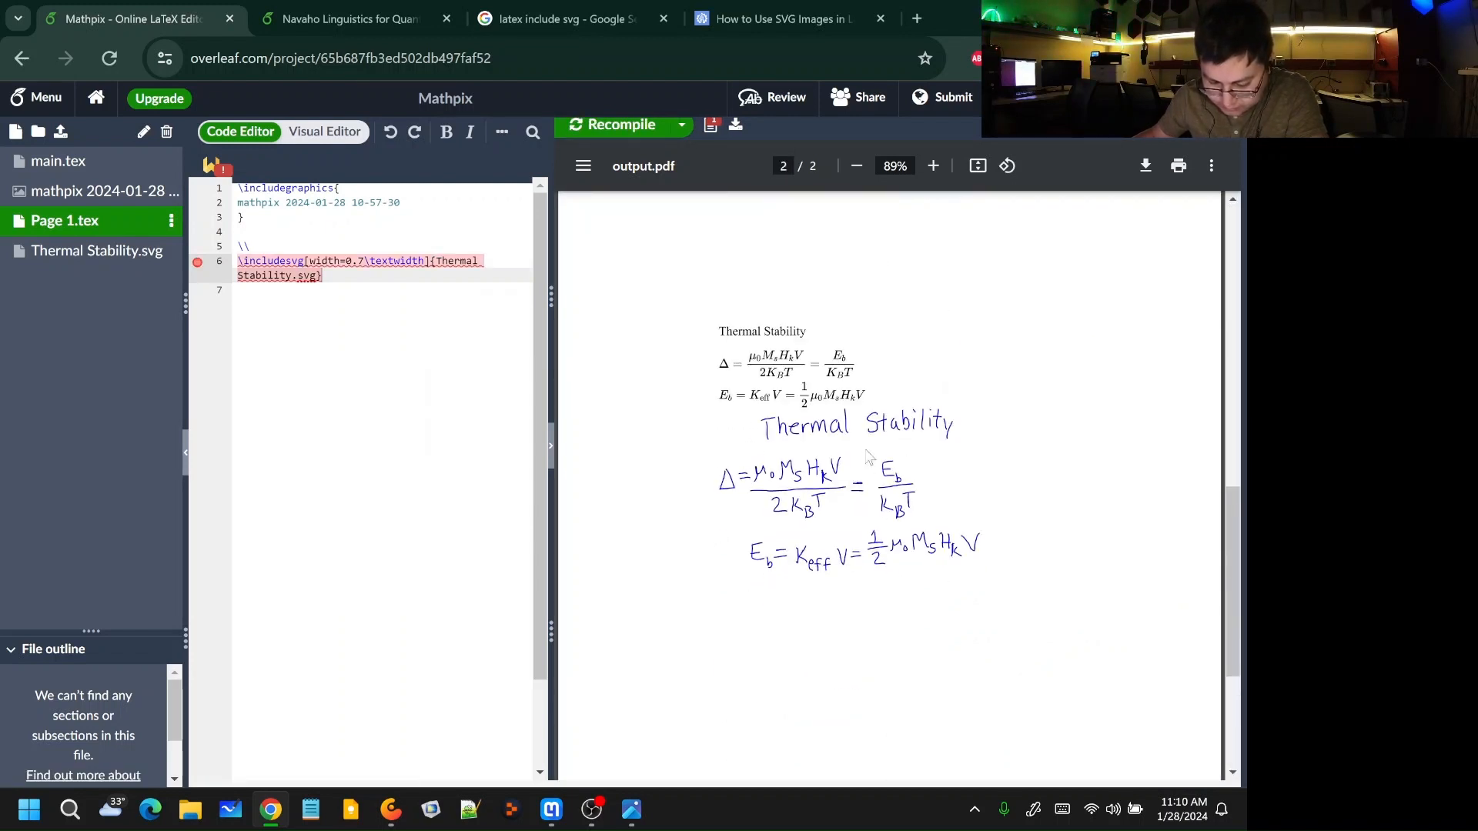
{"action": "scroll", "coordinate": [866, 451], "scroll_direction": "down", "scroll_amount": 1}
{"action": "scroll", "coordinate": [855, 420], "scroll_direction": "up", "scroll_amount": 1}
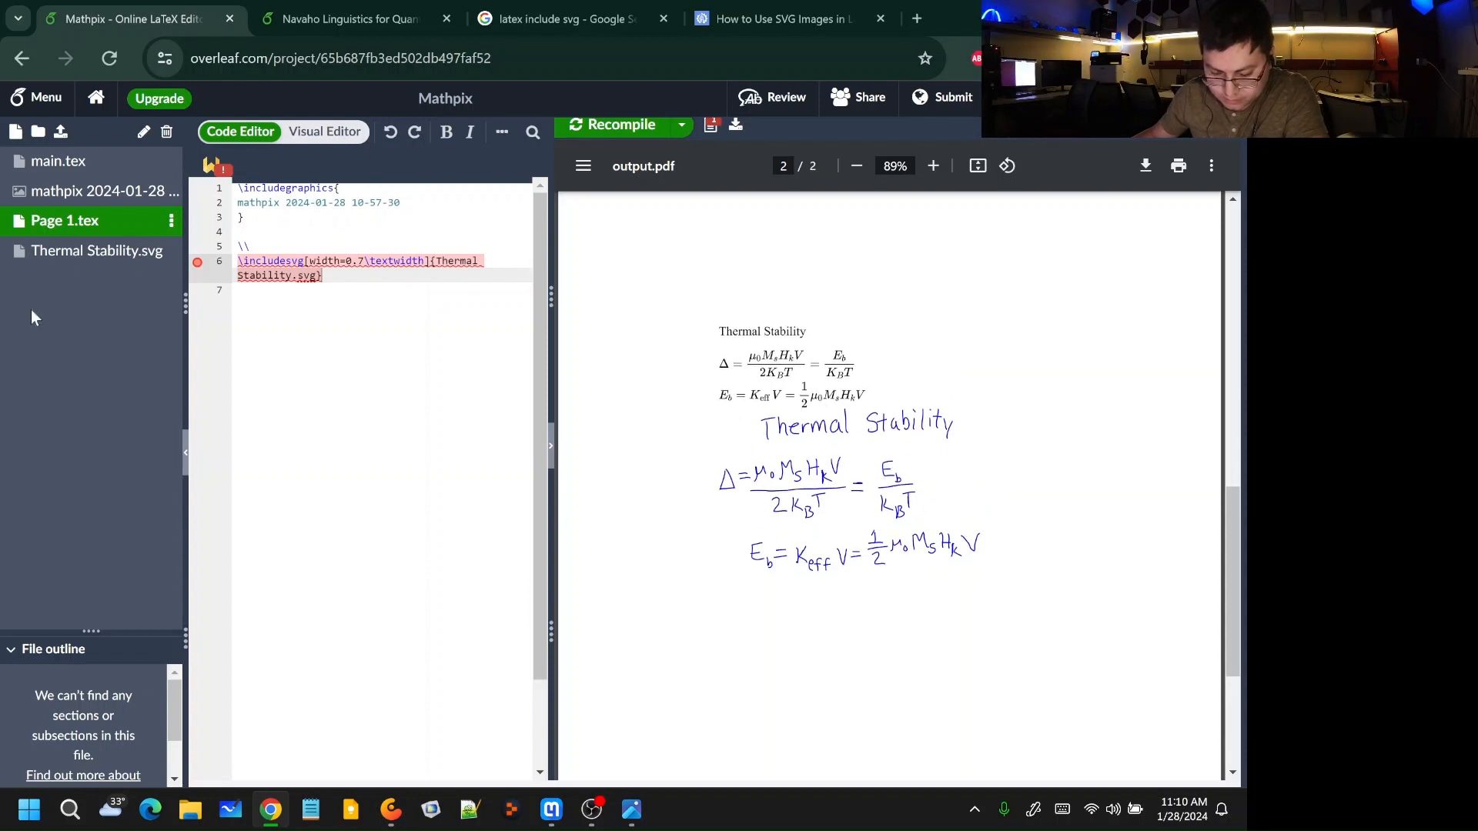
Step: Open main.tex in both projects and copy \usepackage{geometry} from line 10 of the Navaho Linguistics version
{"action": "left_click", "coordinate": [92, 162]}
{"action": "left_click", "coordinate": [369, 10]}
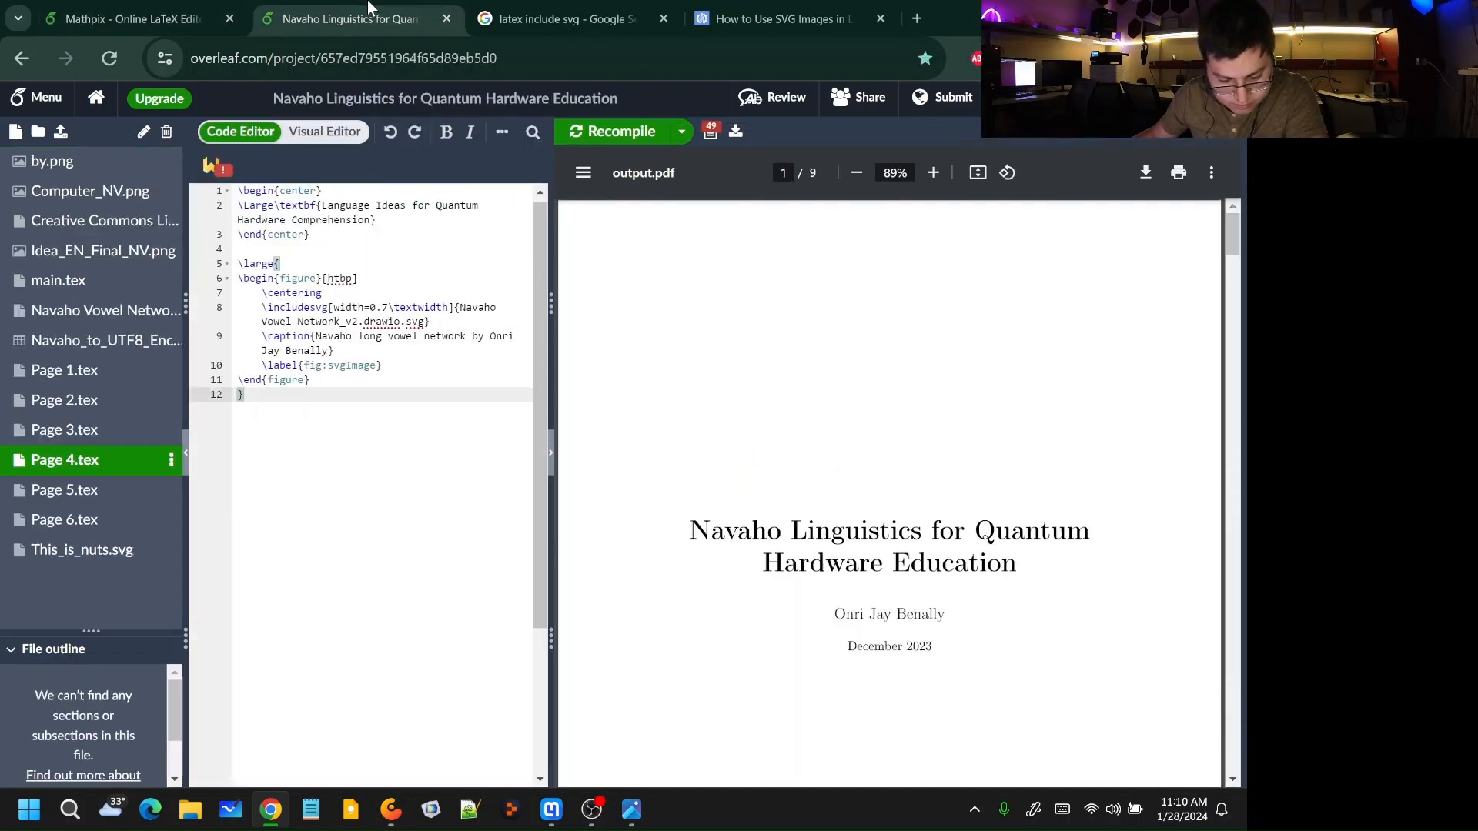
{"action": "left_click", "coordinate": [58, 280]}
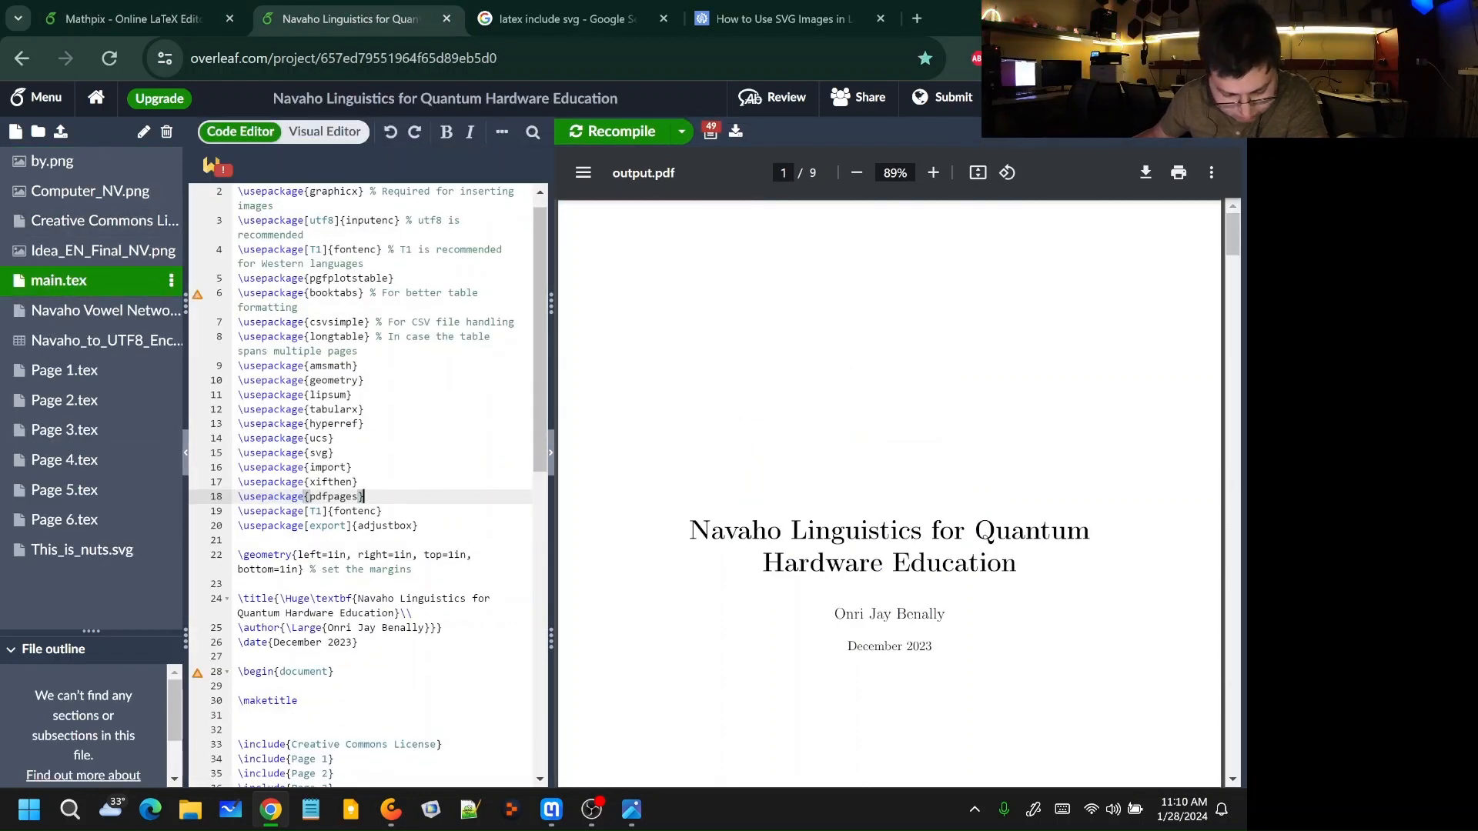
{"action": "scroll", "coordinate": [221, 382], "scroll_direction": "down", "scroll_amount": 3}
{"action": "left_click", "coordinate": [219, 379]}
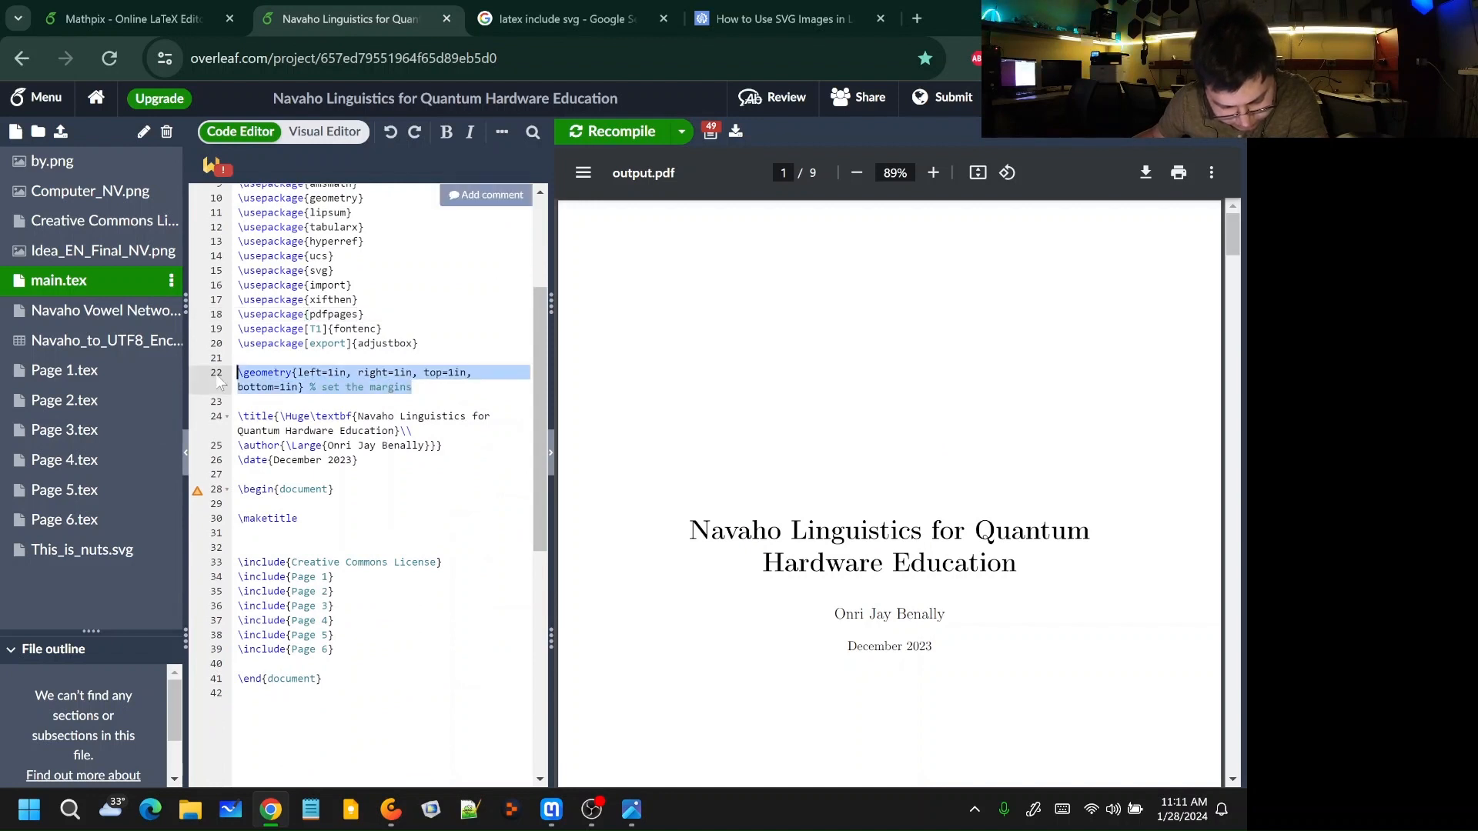
{"action": "scroll", "coordinate": [221, 383], "scroll_direction": "up", "scroll_amount": 3}
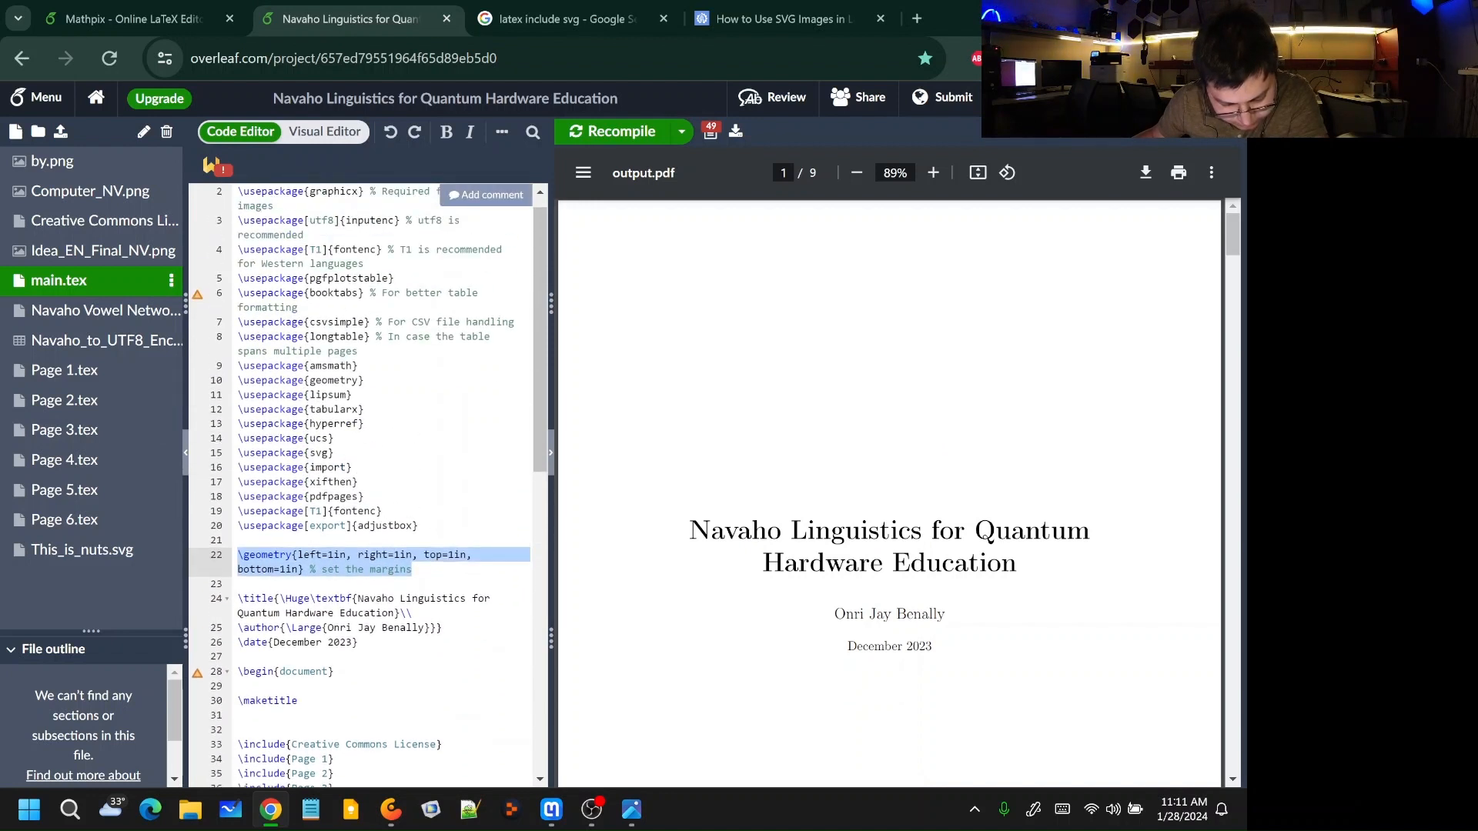
{"action": "left_click_drag", "start_coordinate": [364, 380], "coordinate": [237, 381]}
{"action": "key", "text": "ctrl+c"}
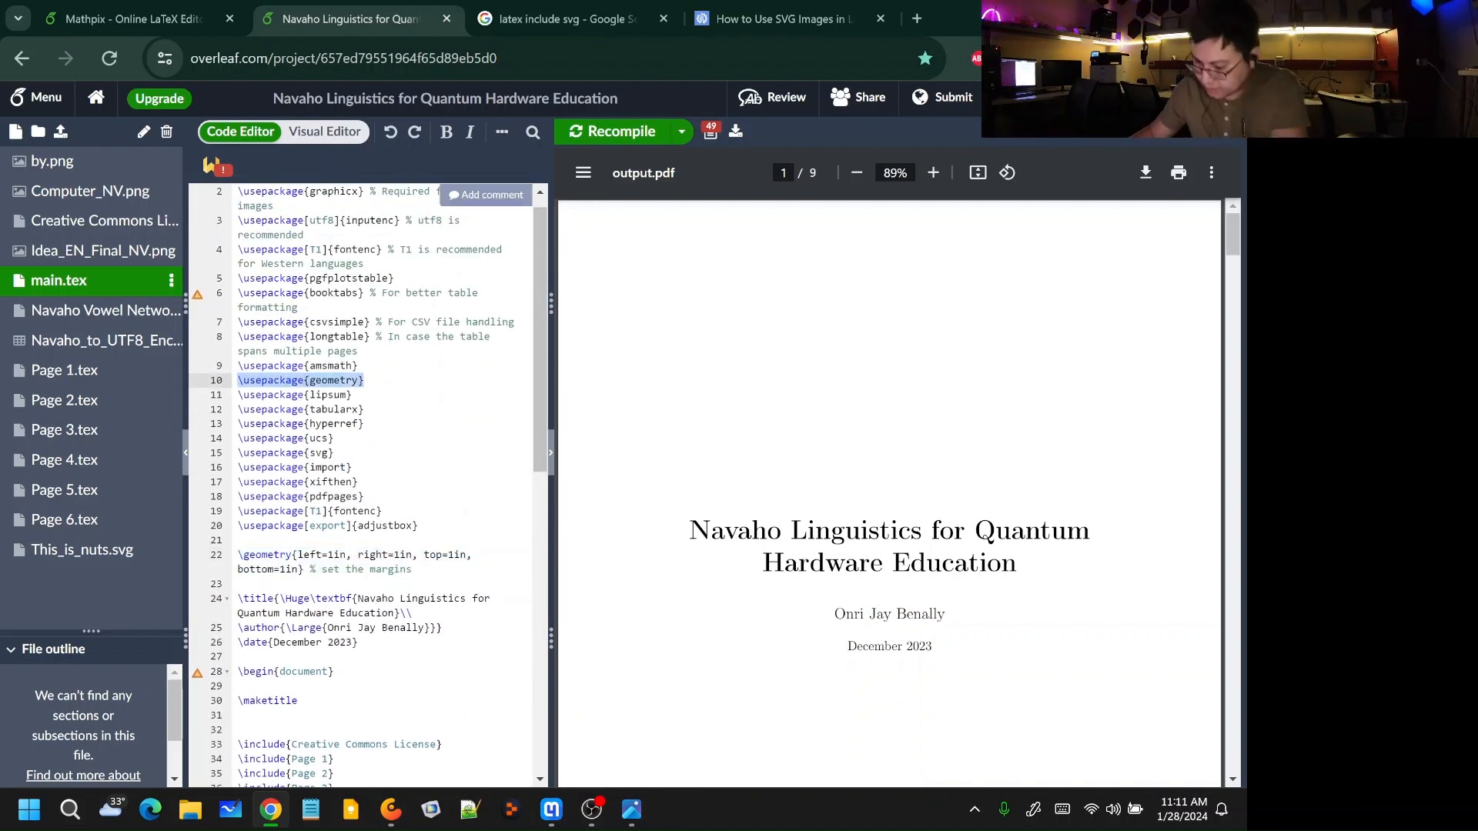
Step: Paste \usepackage{geometry} on a new line below \usepackage{svg} in the Mathpix project's main.tex
{"action": "key", "text": "ctrl+shift+Tab"}
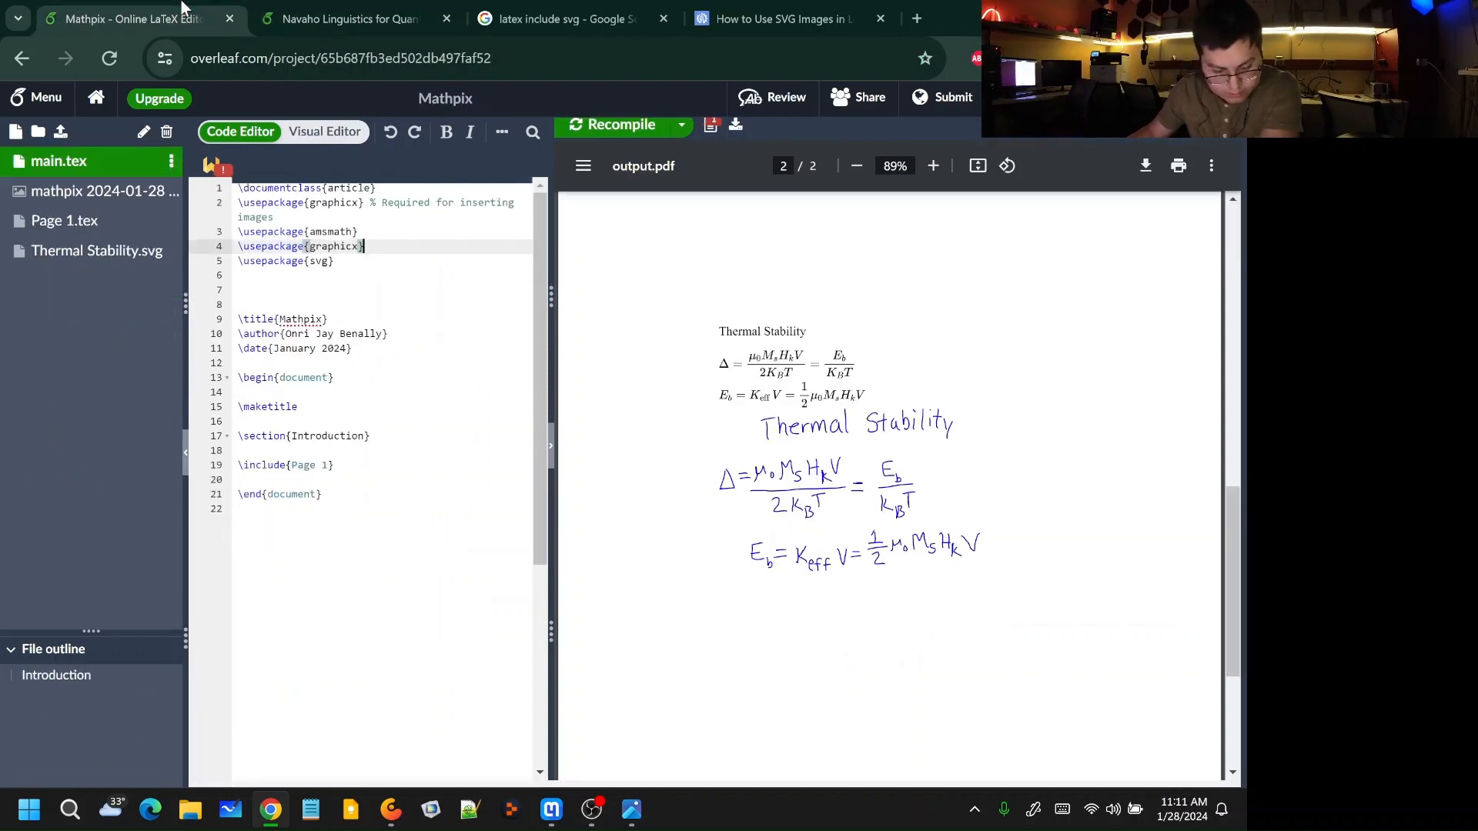
{"action": "left_click", "coordinate": [59, 220]}
{"action": "left_click", "coordinate": [129, 165]}
{"action": "key", "text": "Down"}
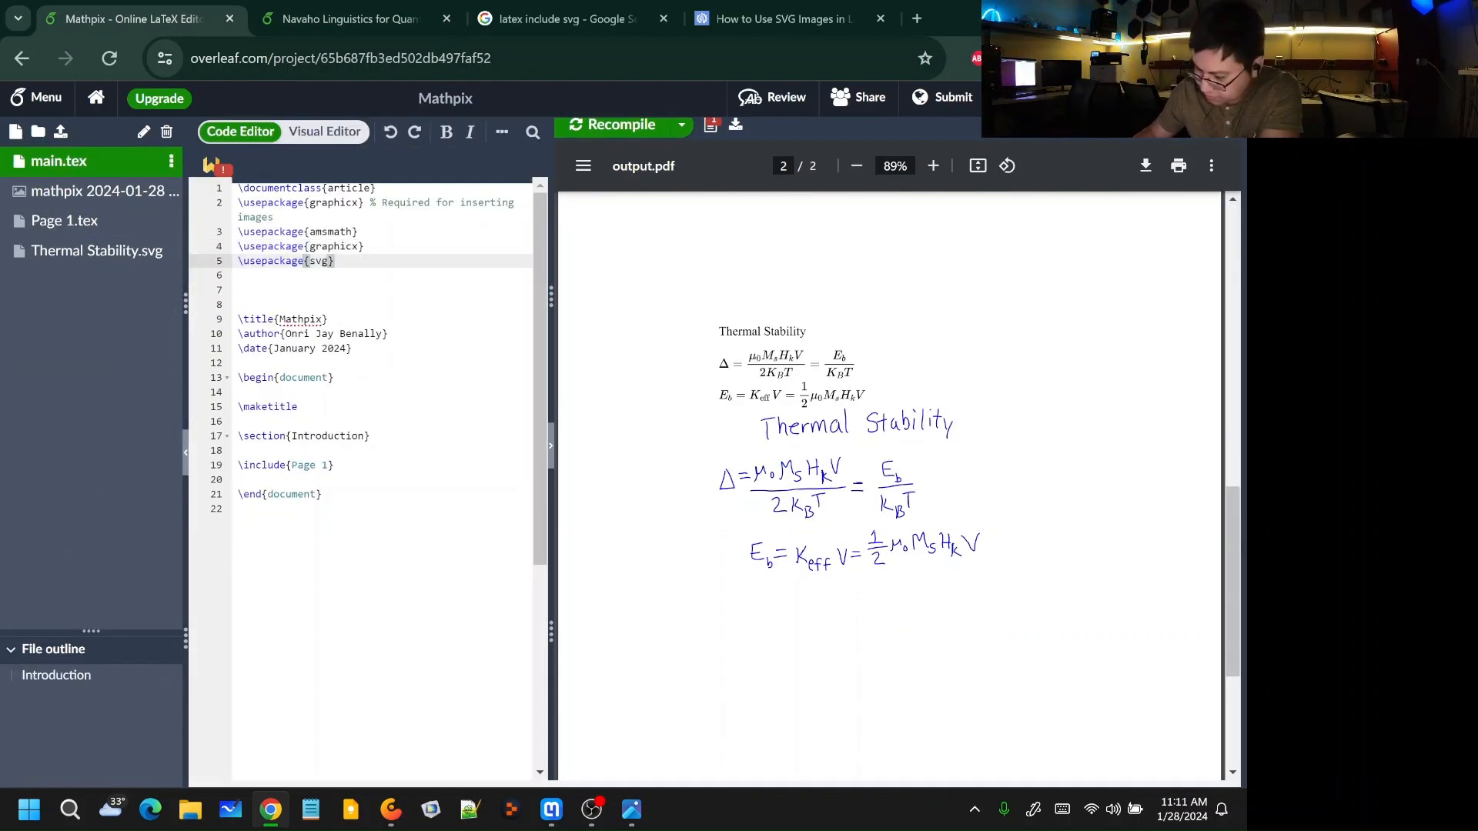
{"action": "key", "text": "Return"}
{"action": "key", "text": "ctrl+v"}
{"action": "key", "text": "Down"}
{"action": "key", "text": "Down"}
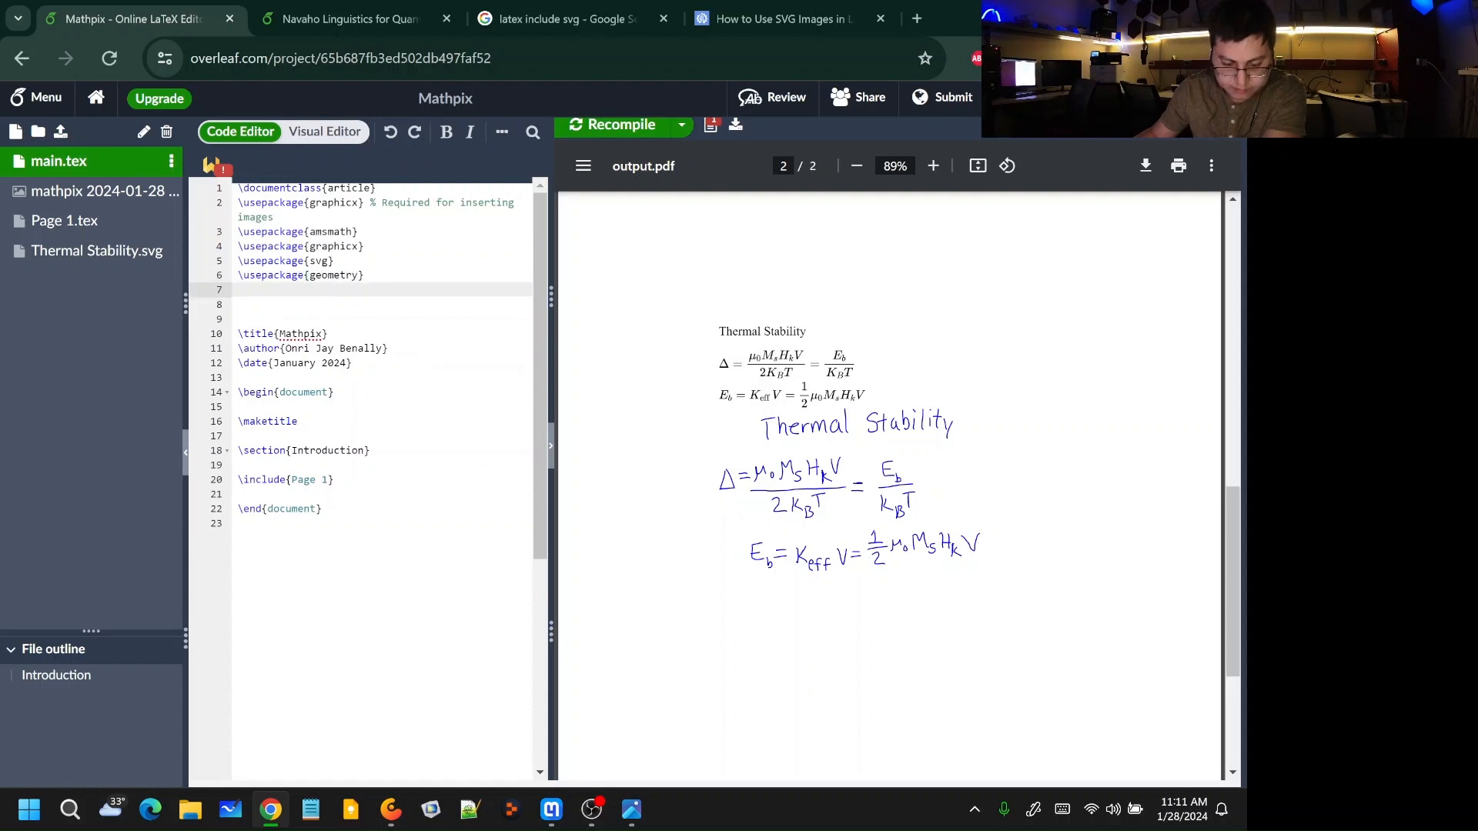
Step: Copy the \geometry line with the 1in margins and its comment from the Navaho Linguistics project's main.tex
{"action": "key", "text": "ctrl+Tab"}
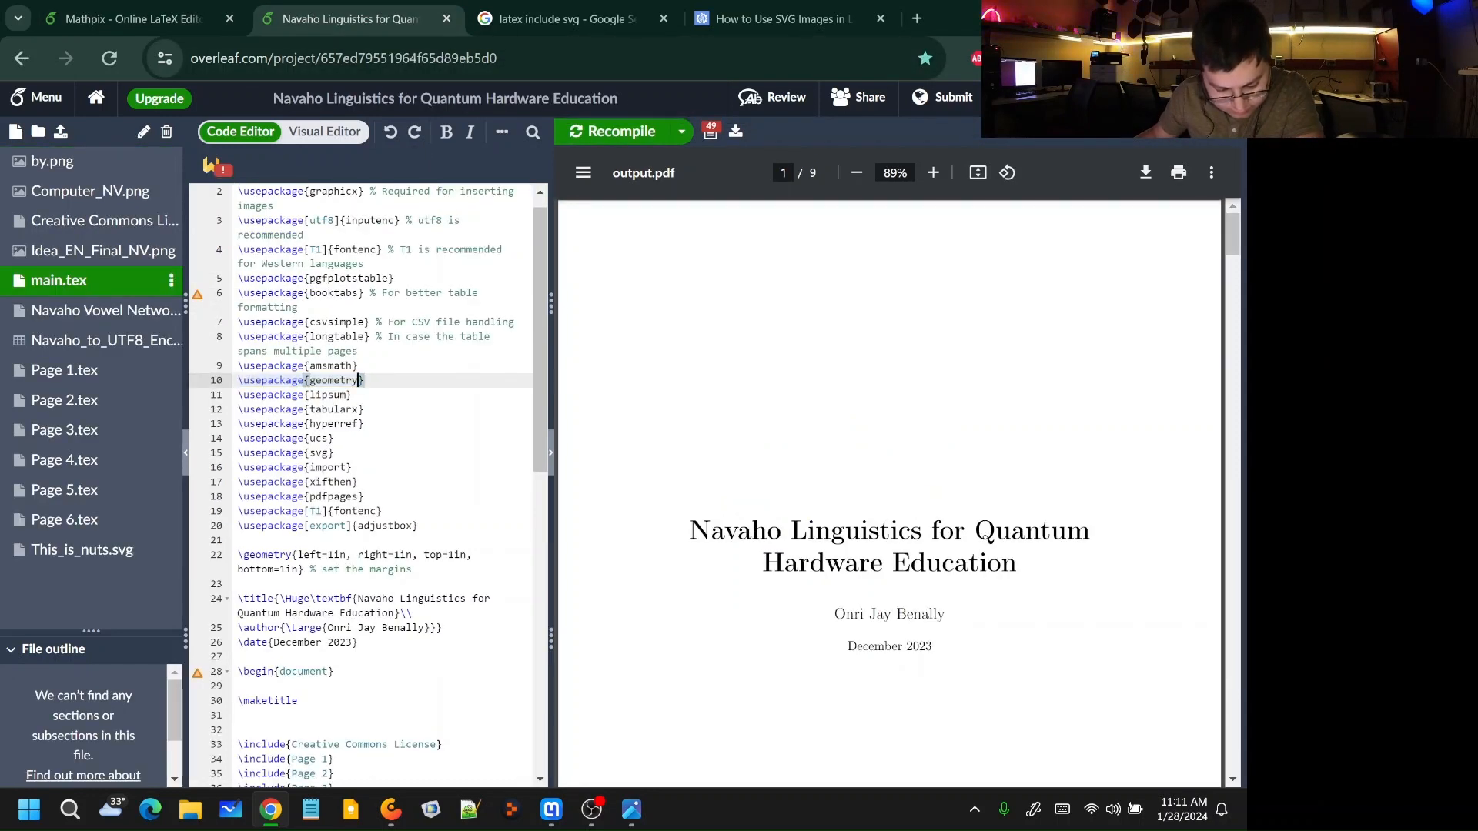
{"action": "left_click_drag", "start_coordinate": [412, 479], "coordinate": [239, 450]}
{"action": "left_click", "coordinate": [286, 464]}
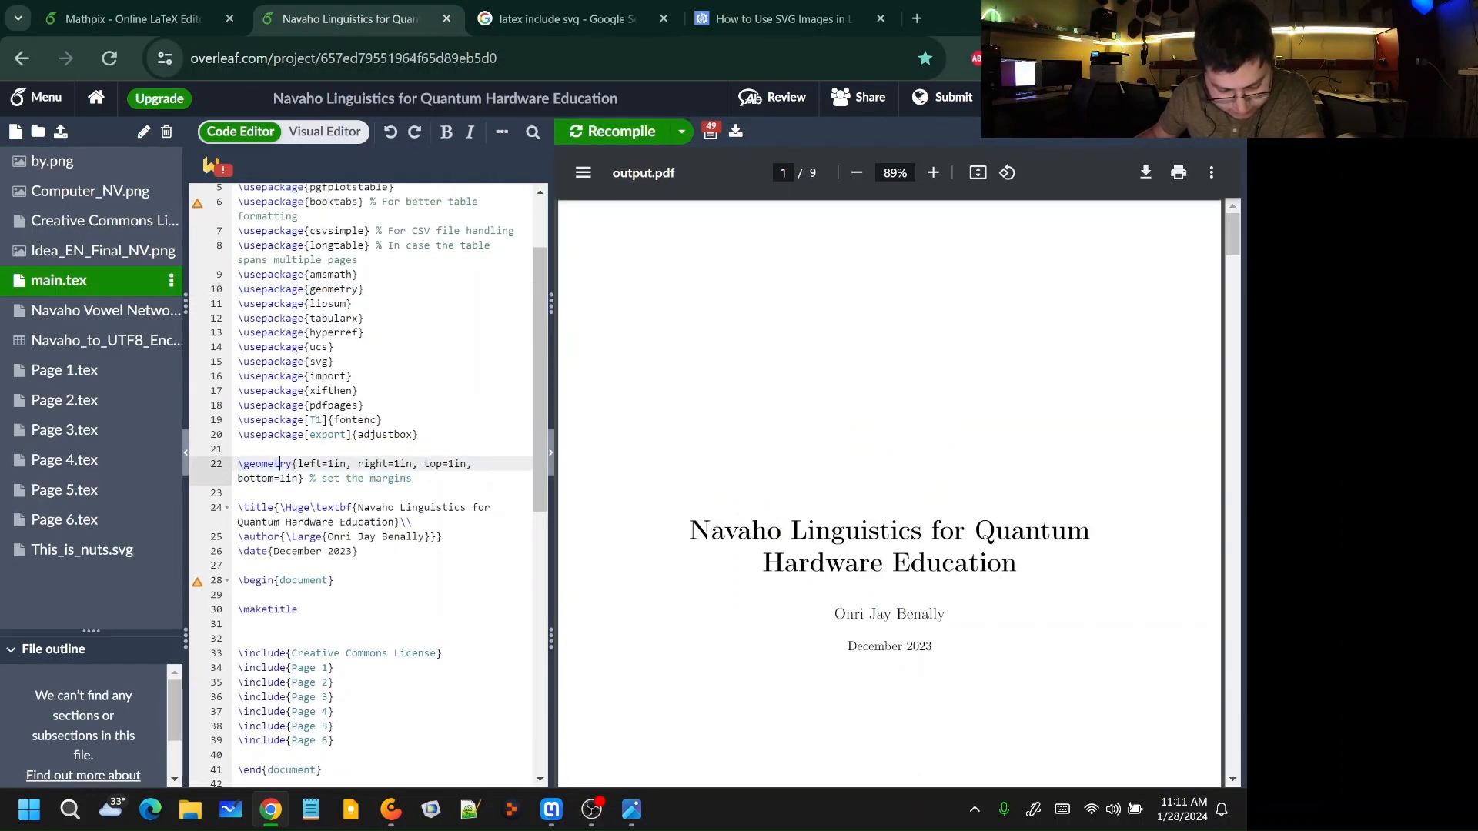
{"action": "left_click_drag", "start_coordinate": [412, 479], "coordinate": [237, 463]}
{"action": "key", "text": "ctrl+c"}
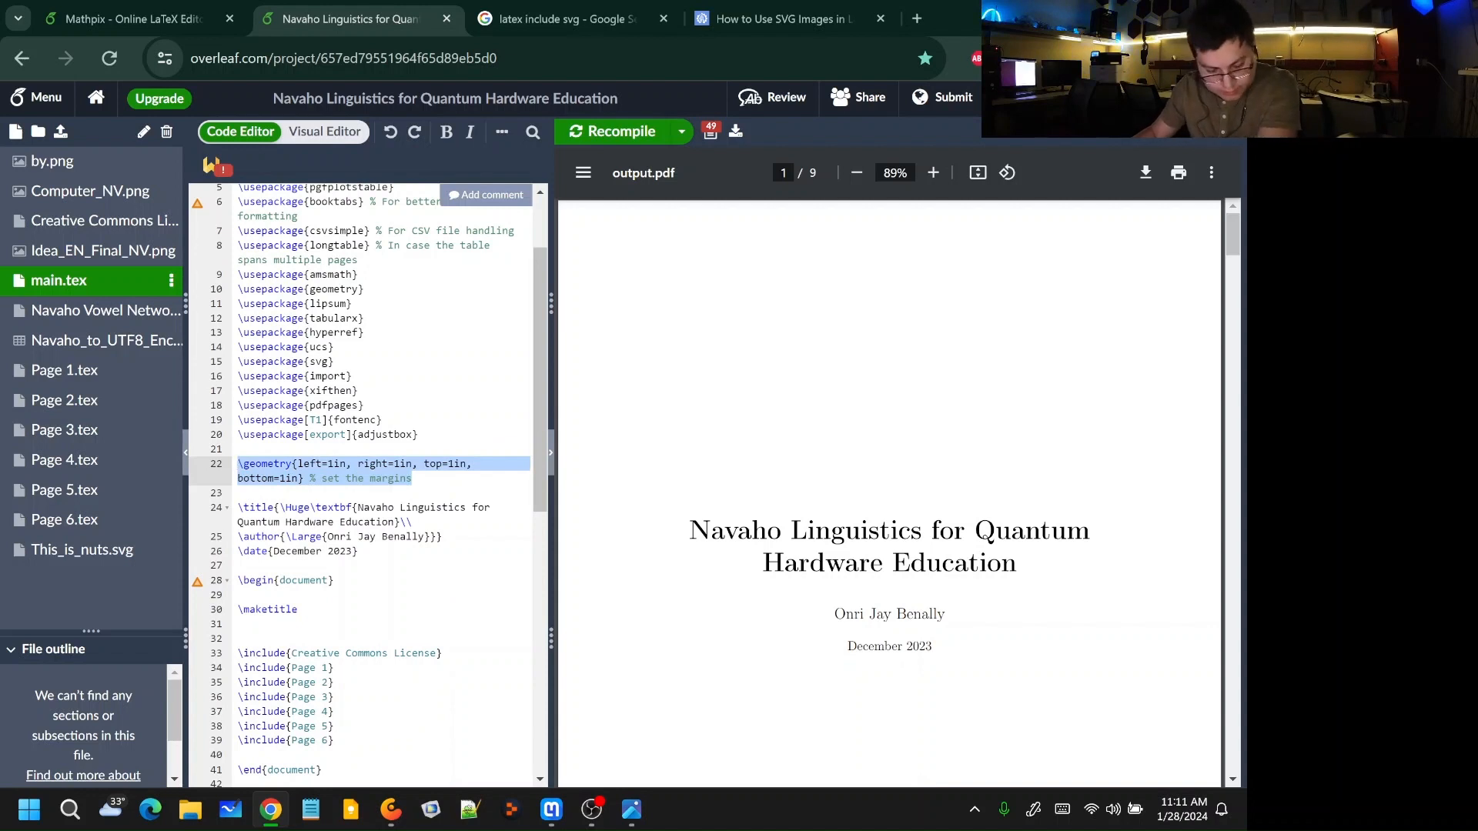
Step: Paste the \geometry line with 1in margins and its comment below \usepackage{geometry} in the Mathpix project's main.tex and recompile
{"action": "left_click", "coordinate": [448, 464]}
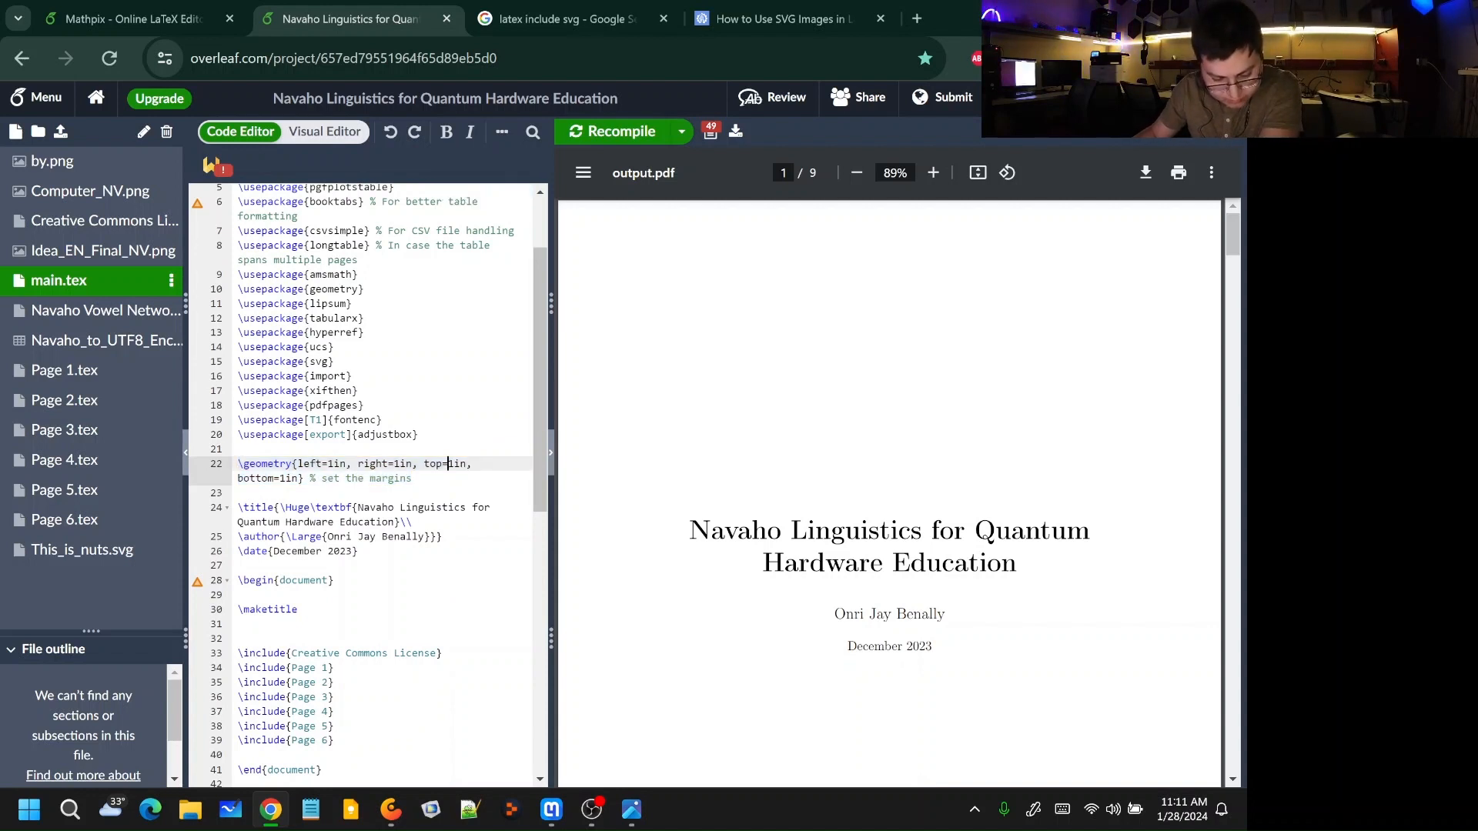
{"action": "left_click", "coordinate": [243, 11]}
{"action": "key", "text": "ctrl+v"}
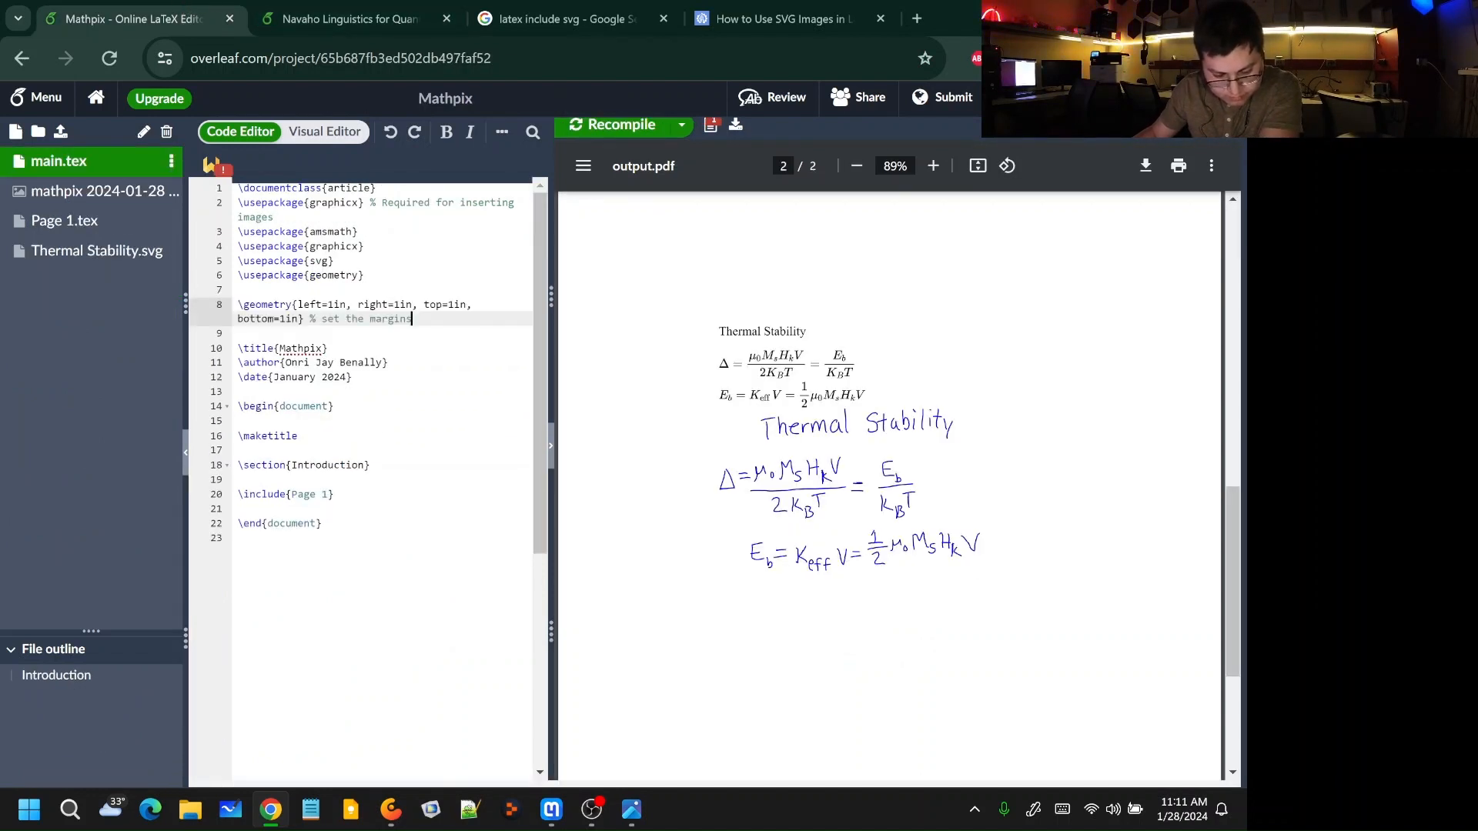
{"action": "key", "text": "ctrl+s"}
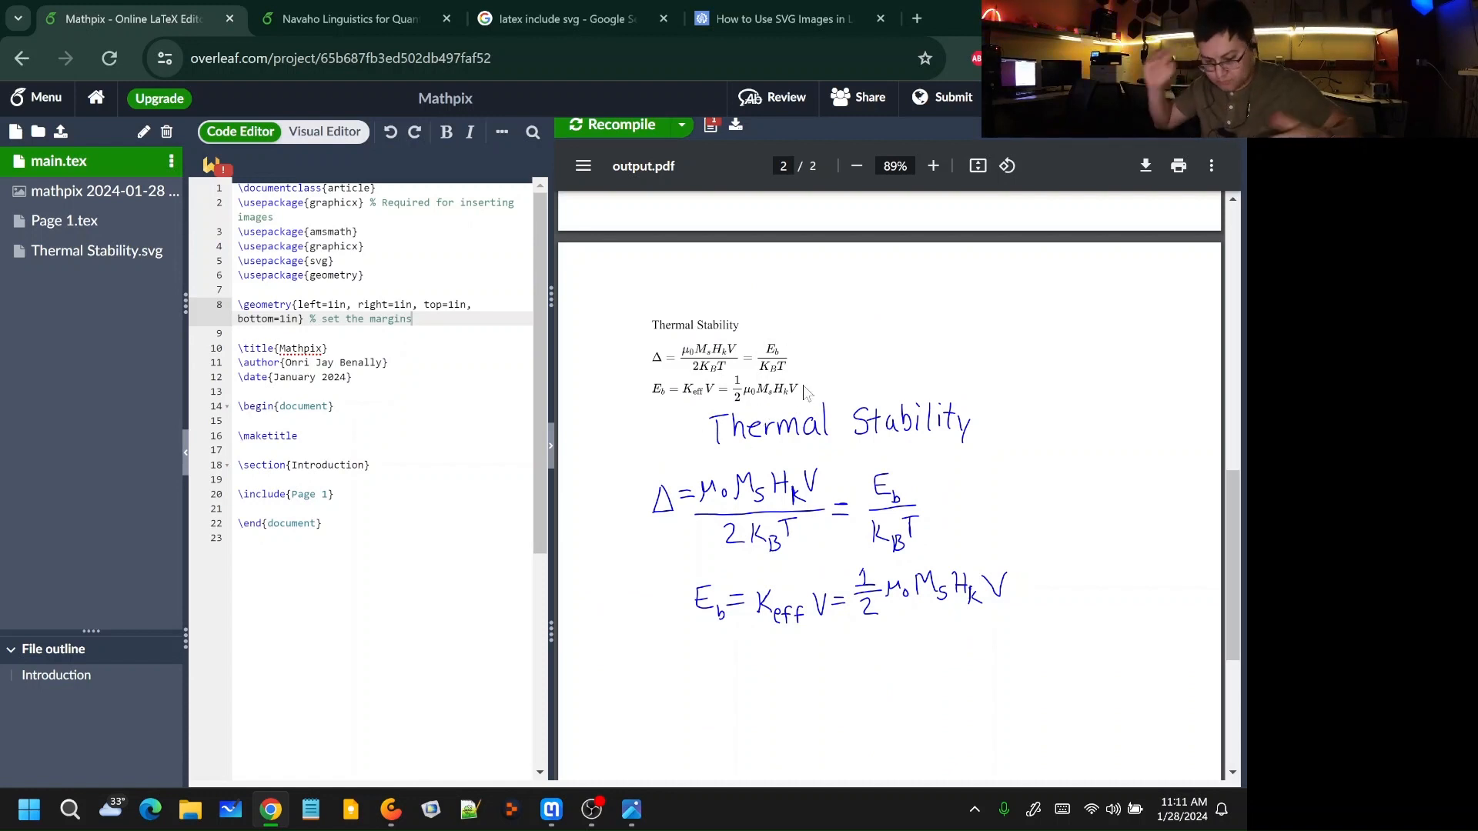
Step: Delete the \\ line above the \includesvg command in Page 1.tex and recompile the project
{"action": "left_click", "coordinate": [362, 494]}
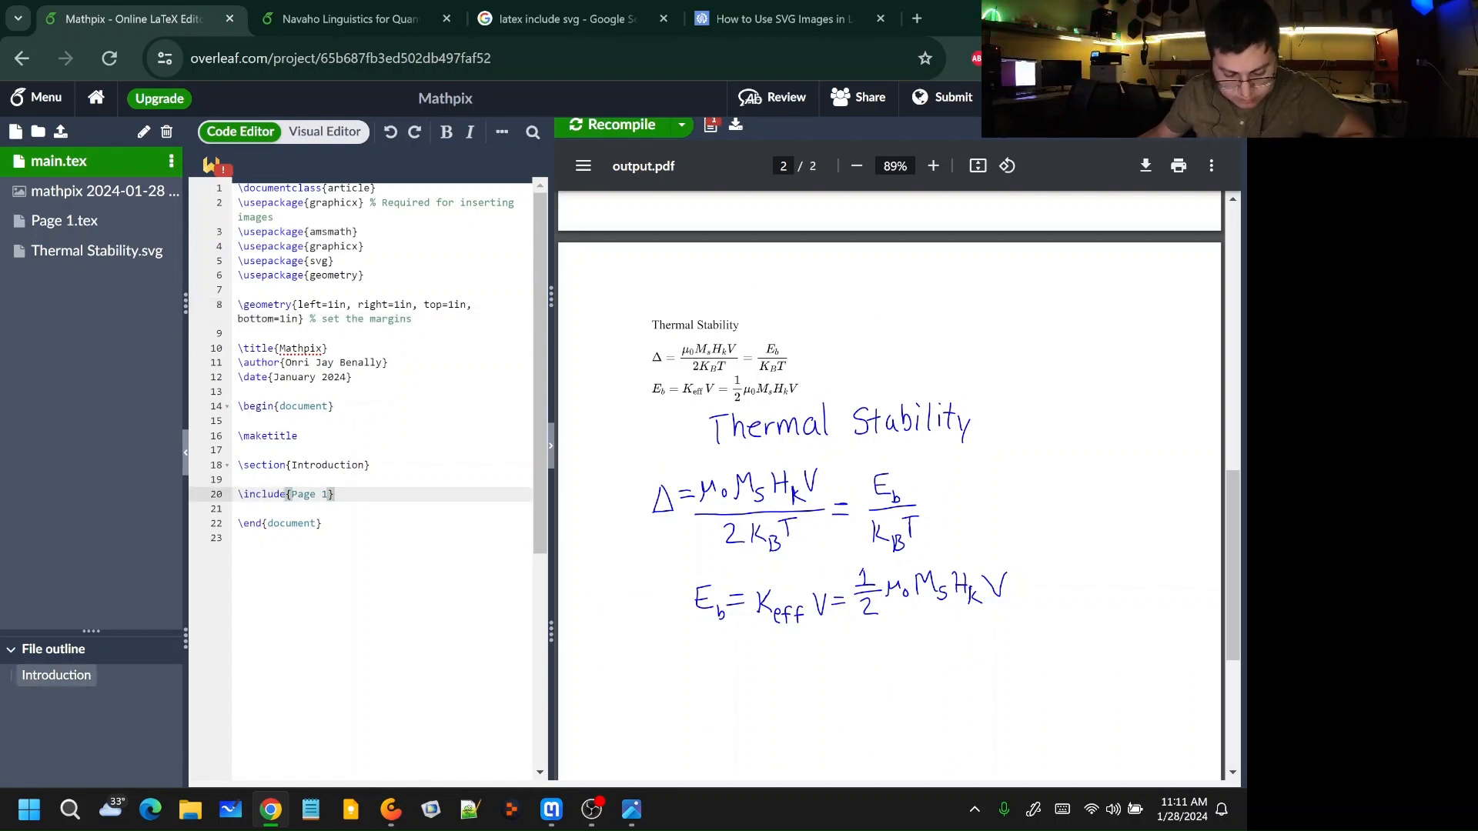
{"action": "left_click", "coordinate": [123, 225]}
{"action": "left_click", "coordinate": [123, 161]}
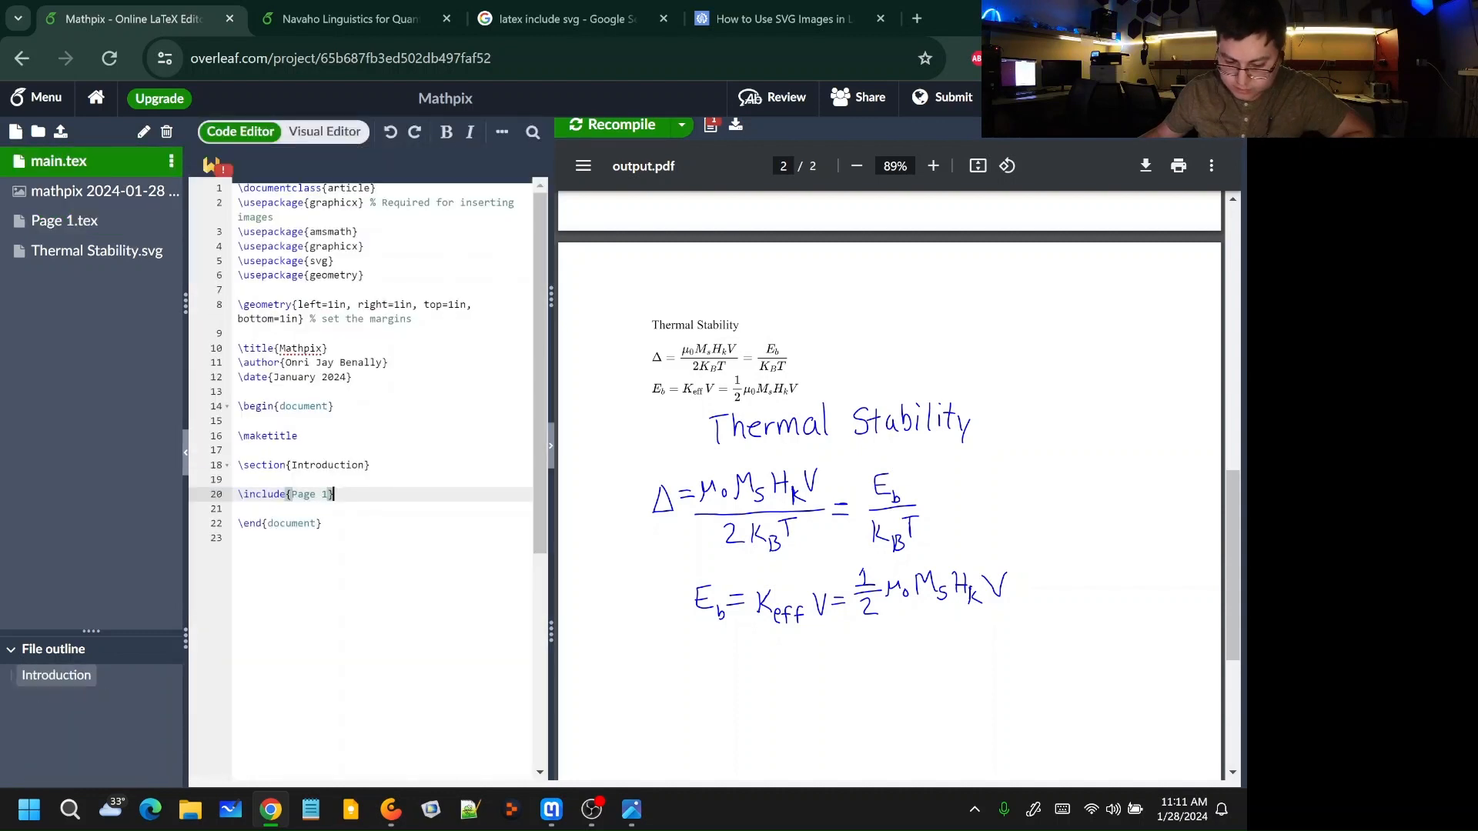
{"action": "left_click", "coordinate": [83, 223]}
{"action": "left_click", "coordinate": [200, 265]}
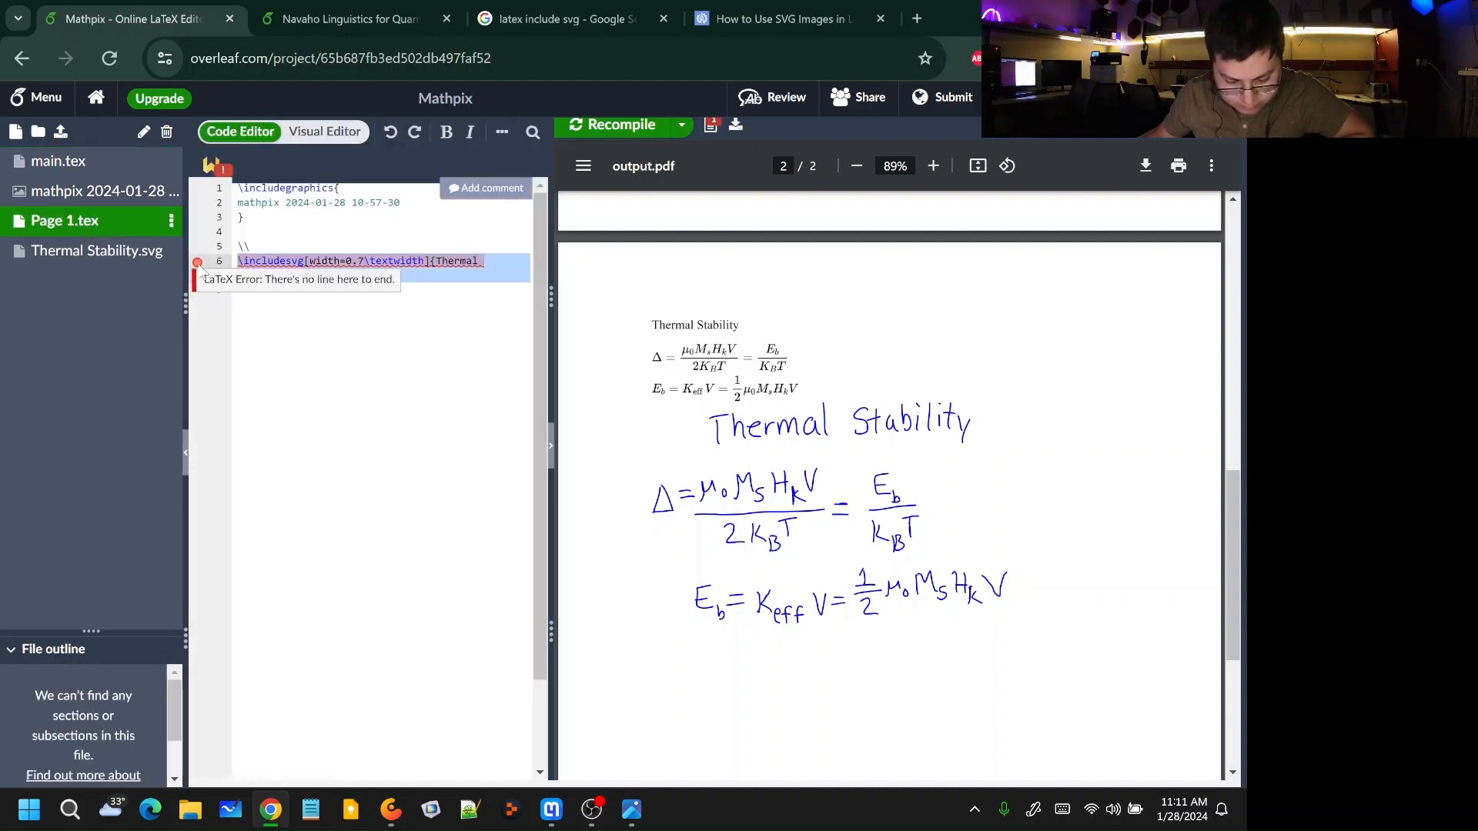
{"action": "left_click", "coordinate": [206, 290]}
{"action": "left_click", "coordinate": [208, 248]}
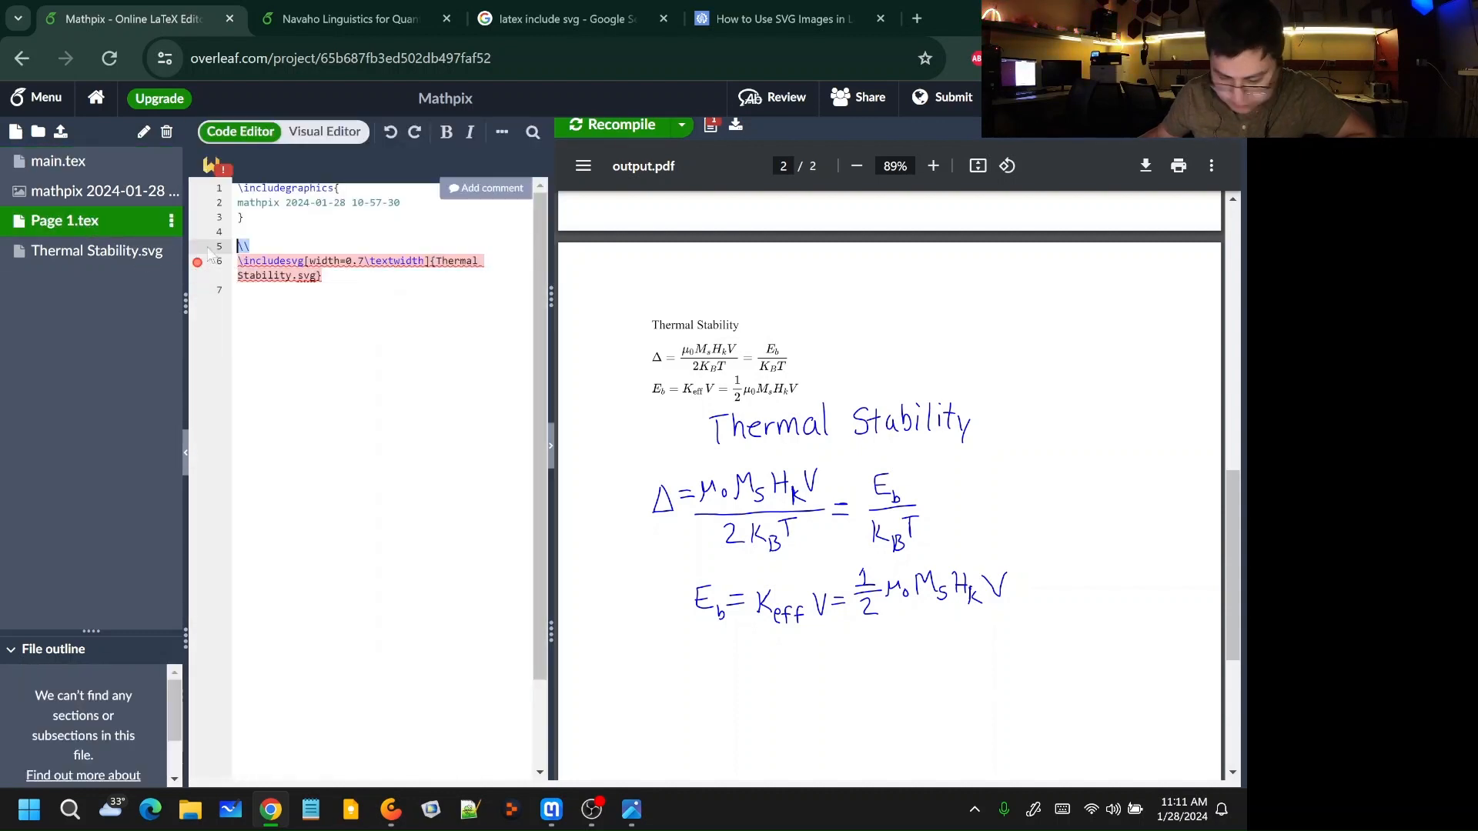
{"action": "key", "text": "BackSpace"}
{"action": "key", "text": "BackSpace"}
{"action": "left_click", "coordinate": [619, 125]}
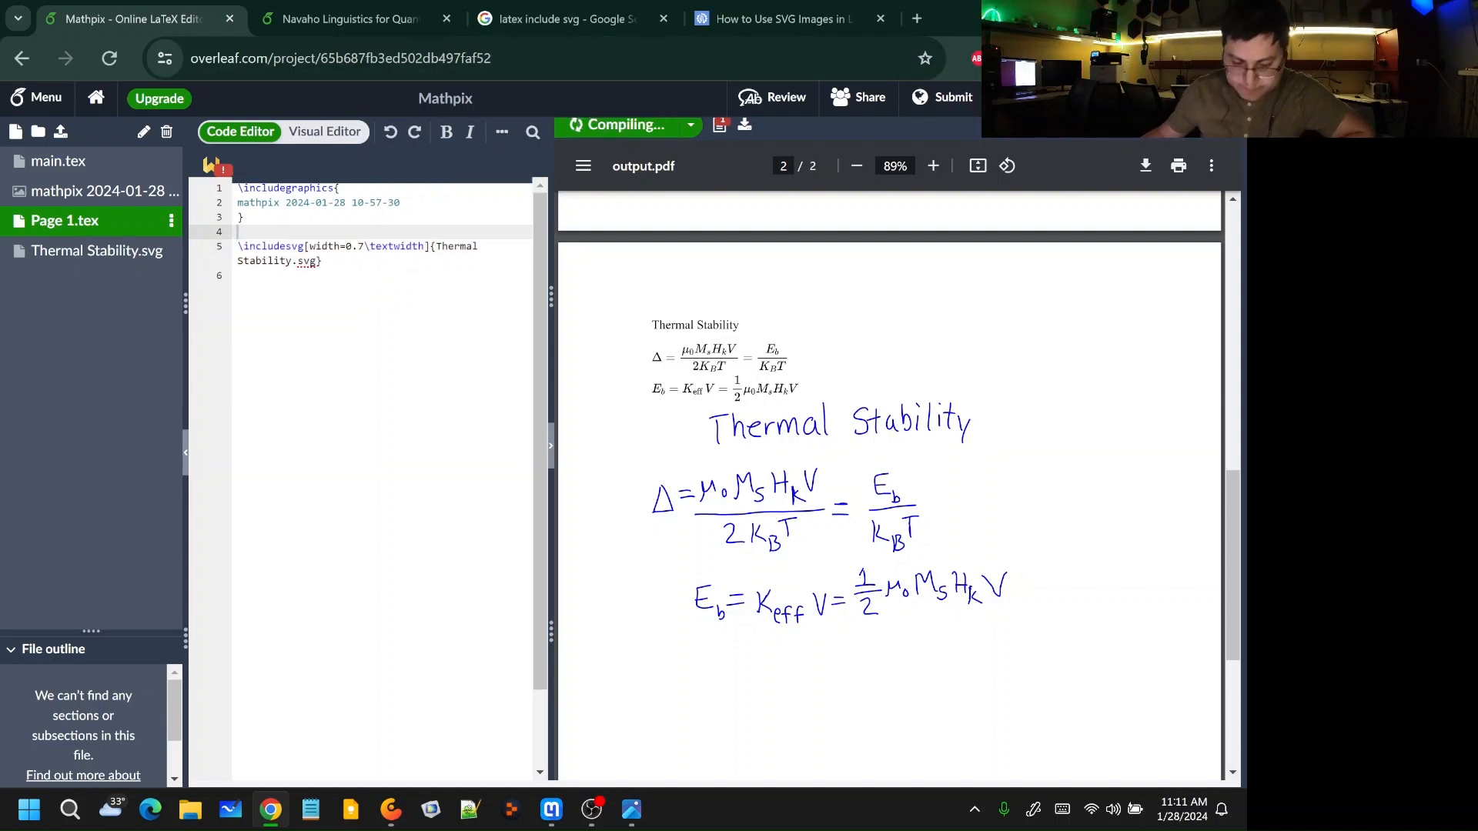